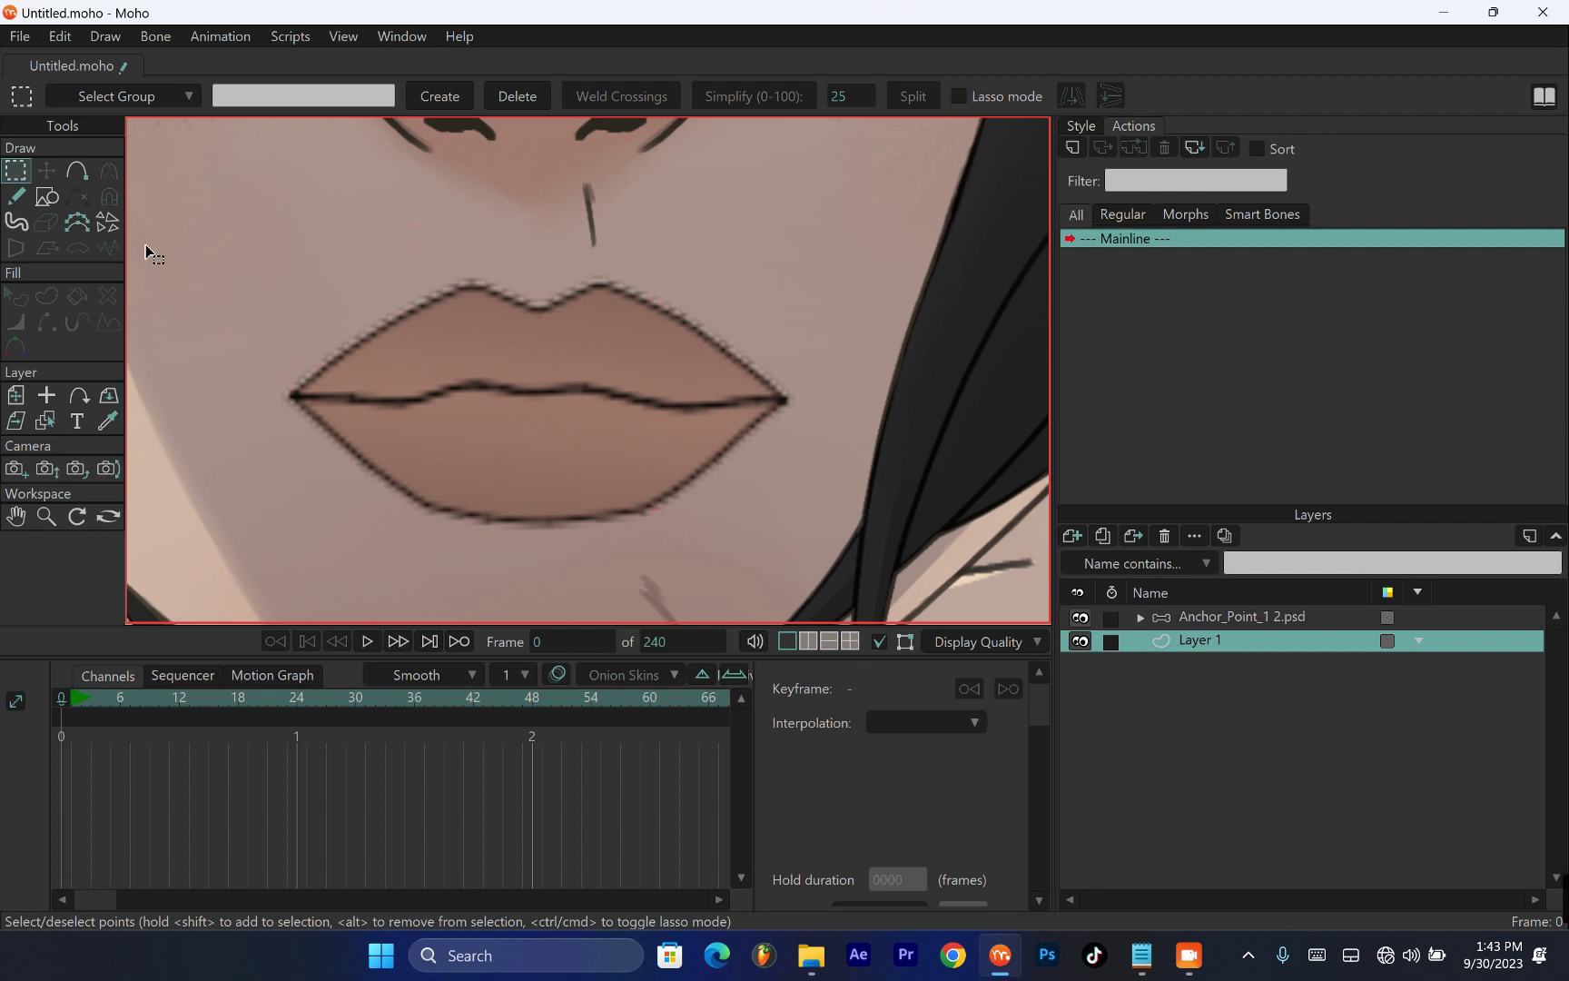
Trace the upper lip of the reference image as a closed outline with the Add Point tool, including the line between the lips
click(76, 172)
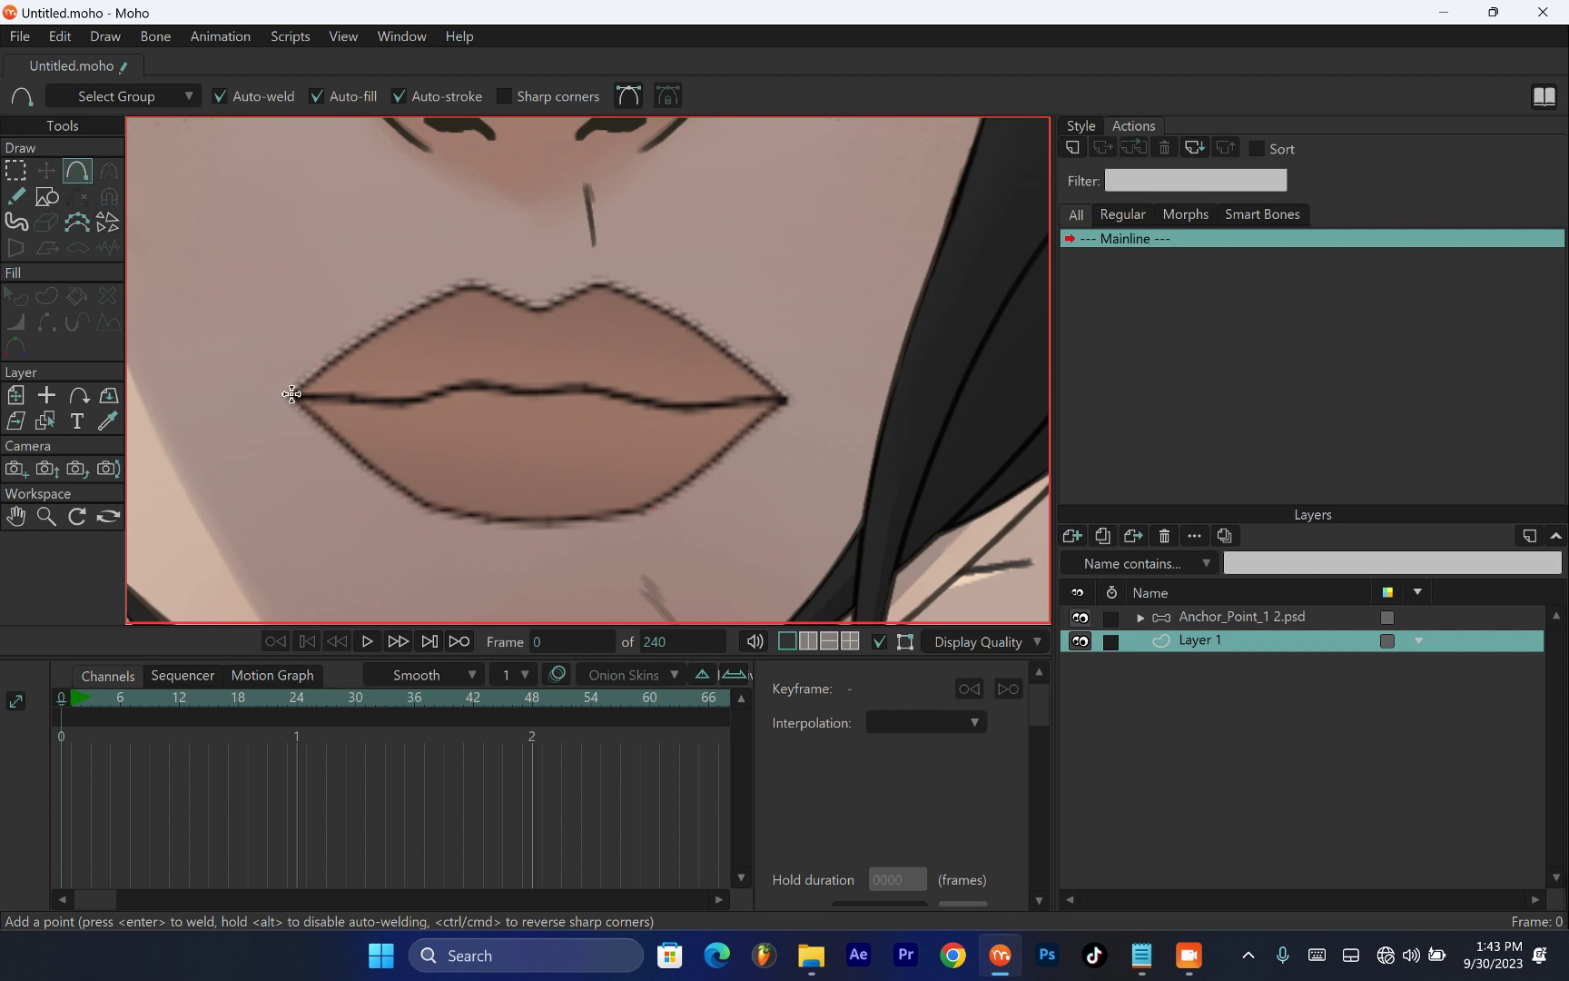
drag(291, 393, 471, 281)
drag(472, 282, 601, 280)
drag(601, 280, 653, 304)
drag(653, 304, 291, 393)
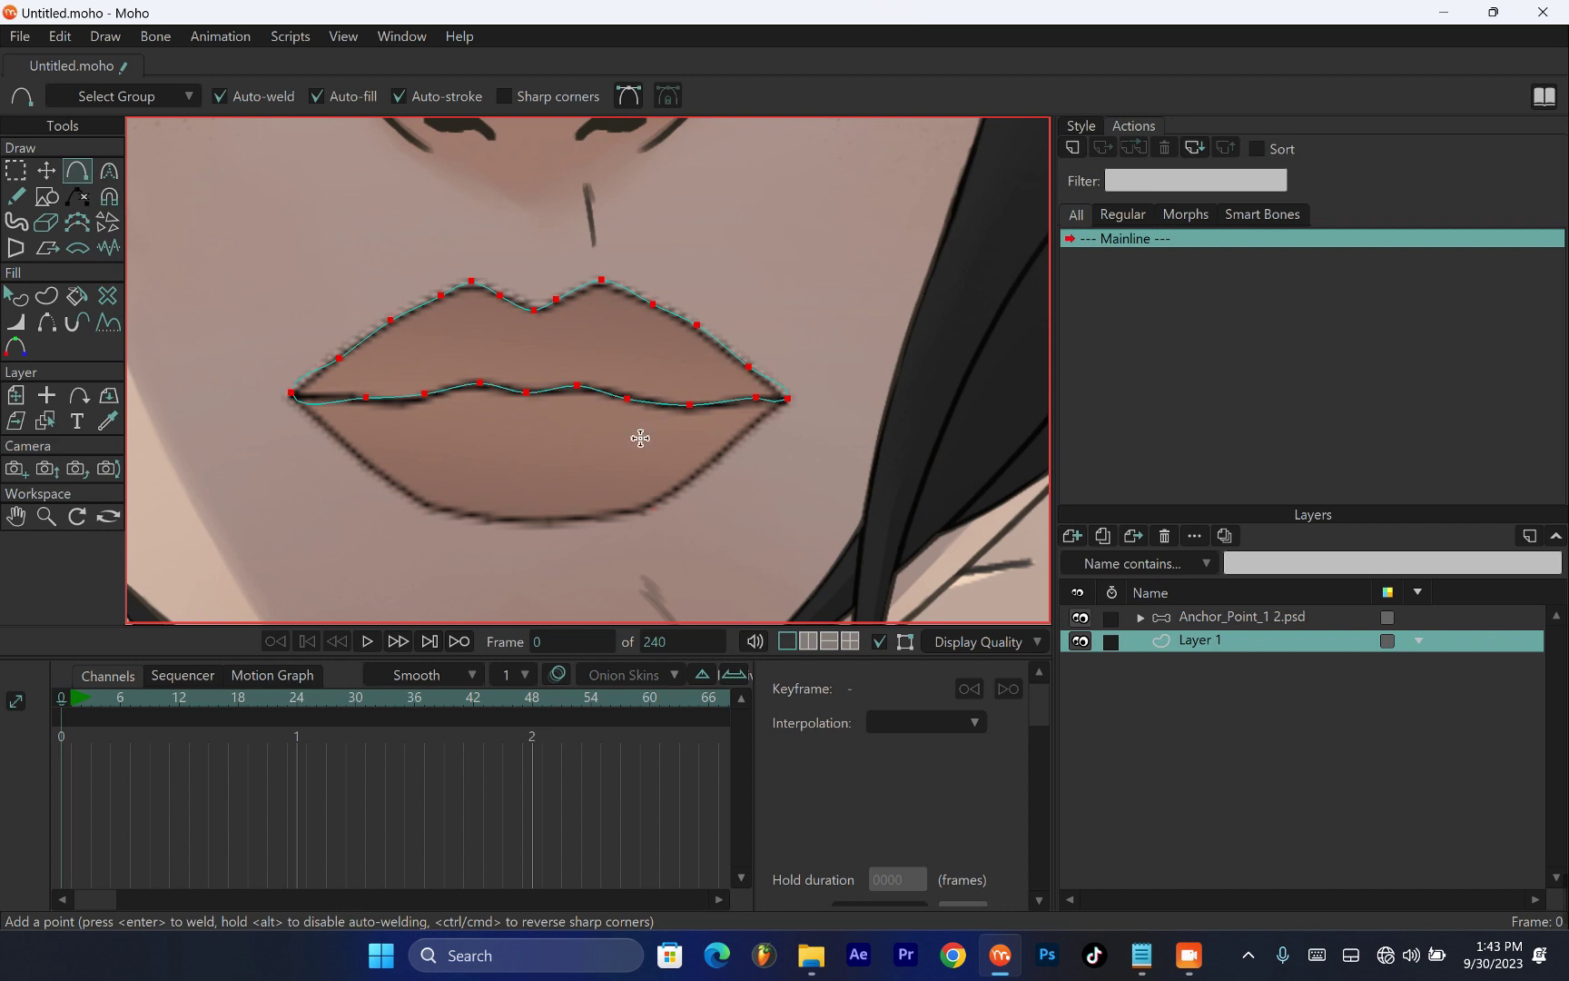
Make the left and right corner points of the upper lip outline peaked
click(15, 170)
drag(229, 340, 312, 428)
drag(245, 326, 317, 440)
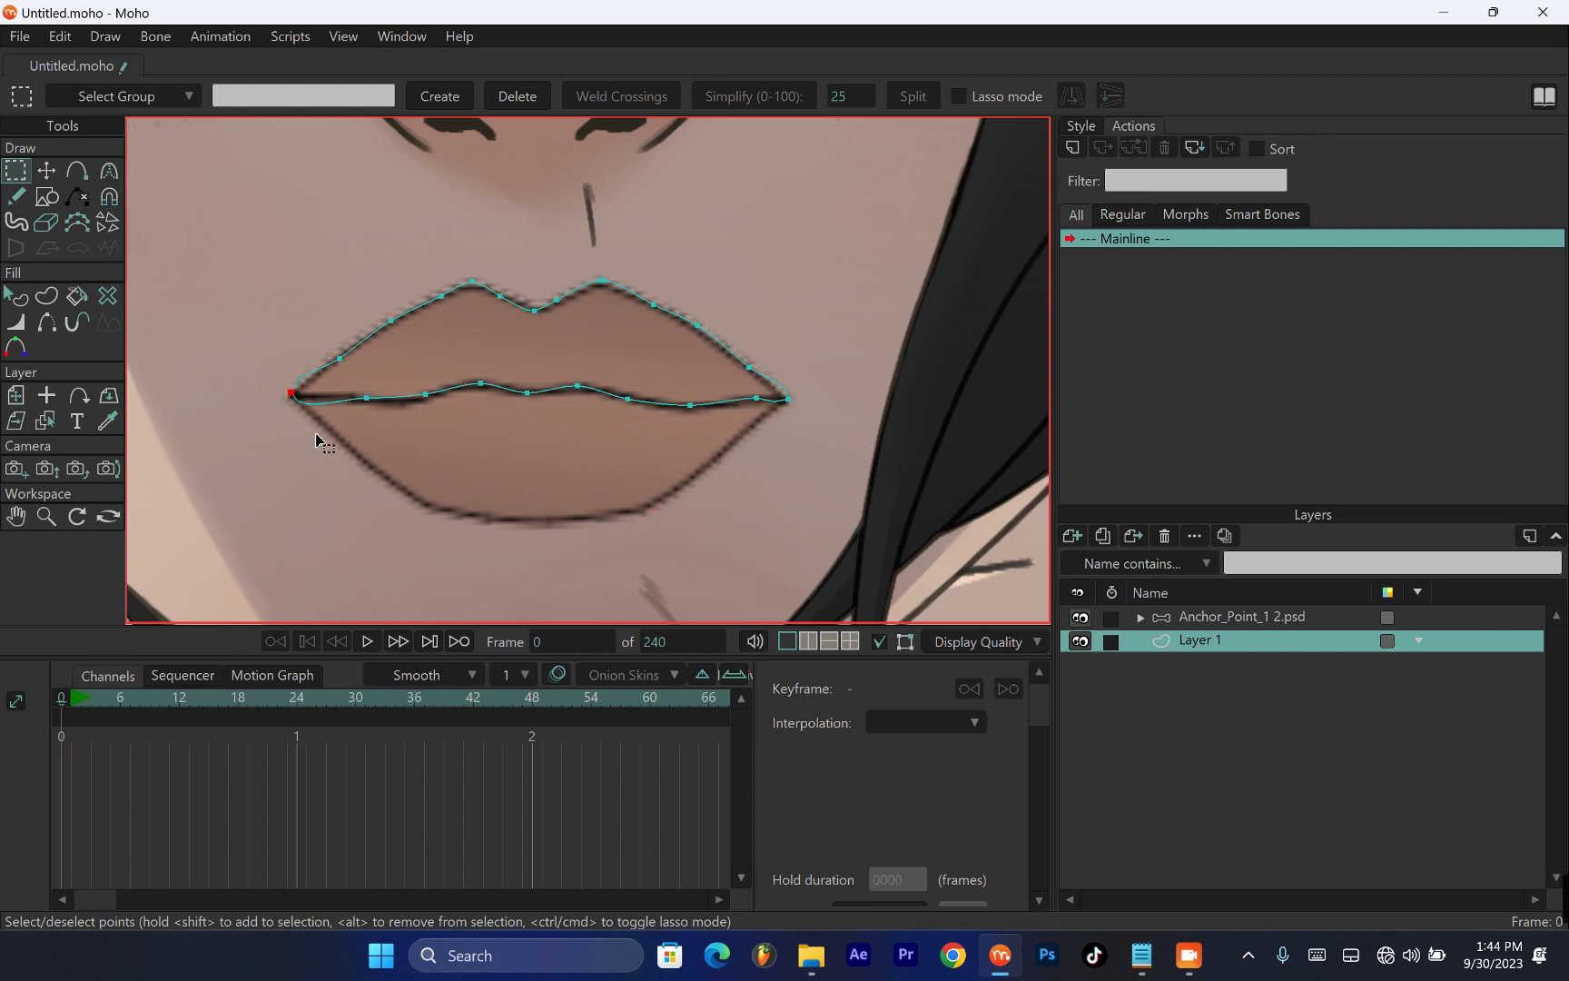
key(ctrl+p)
drag(777, 372, 817, 461)
Draw the lower lip's inner edge from the left mouth corner to the right corner, just below the upper lip outline
click(77, 171)
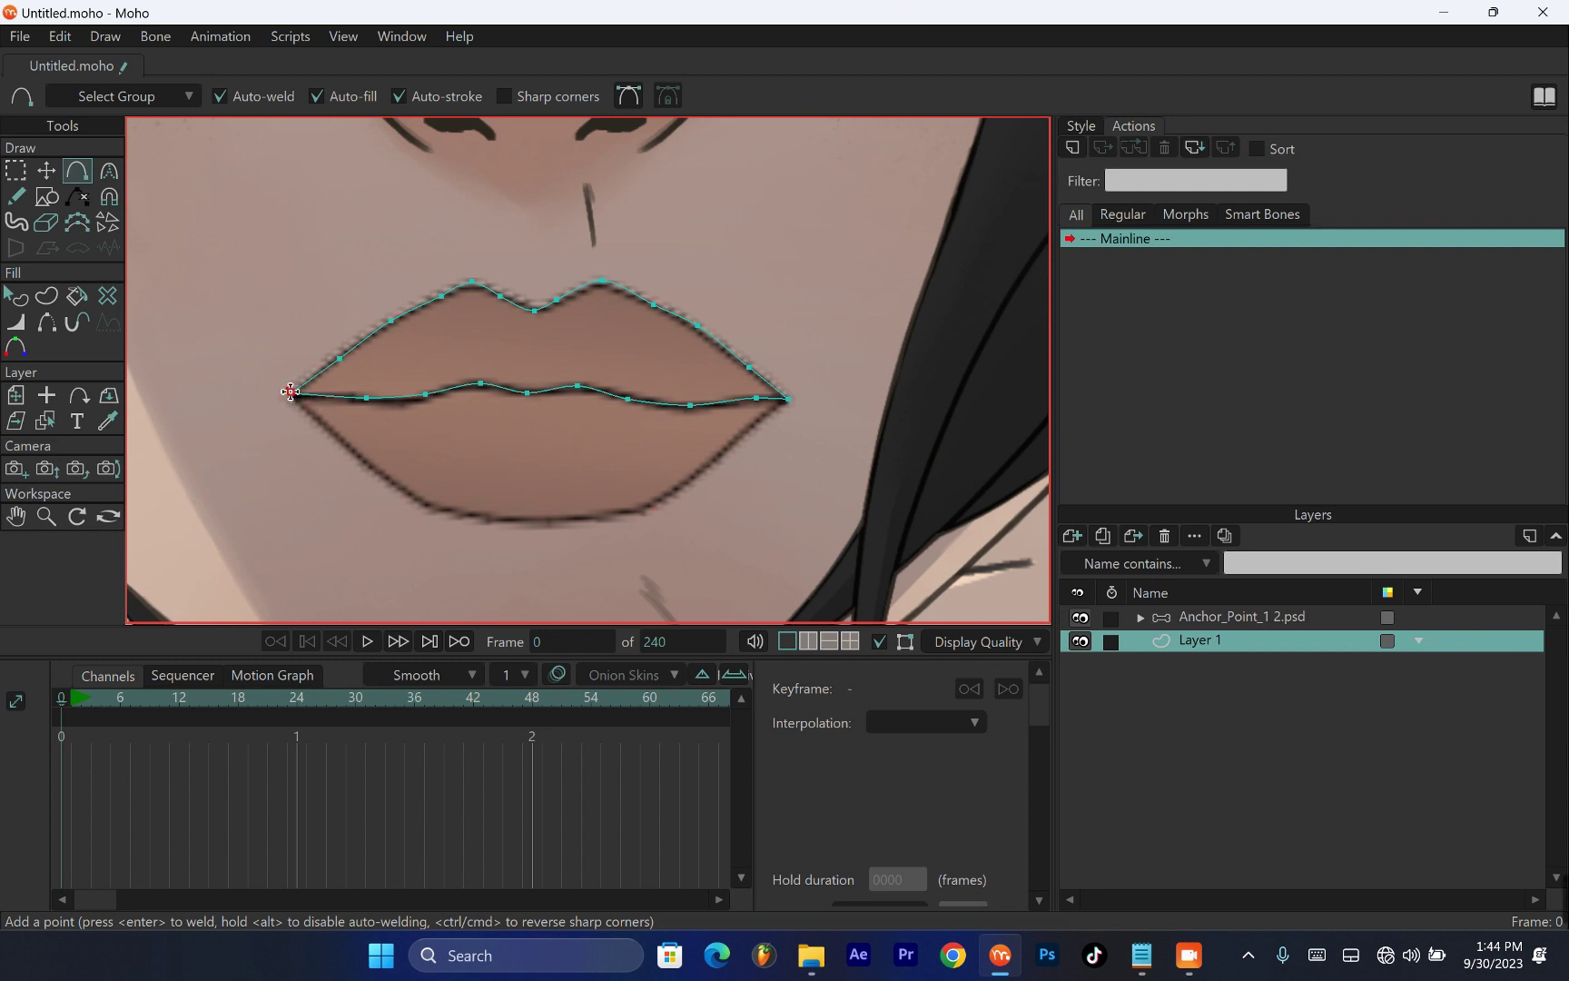
drag(291, 394, 293, 408)
drag(313, 411, 522, 414)
drag(522, 414, 588, 414)
drag(588, 414, 703, 418)
drag(703, 418, 762, 415)
drag(761, 415, 788, 399)
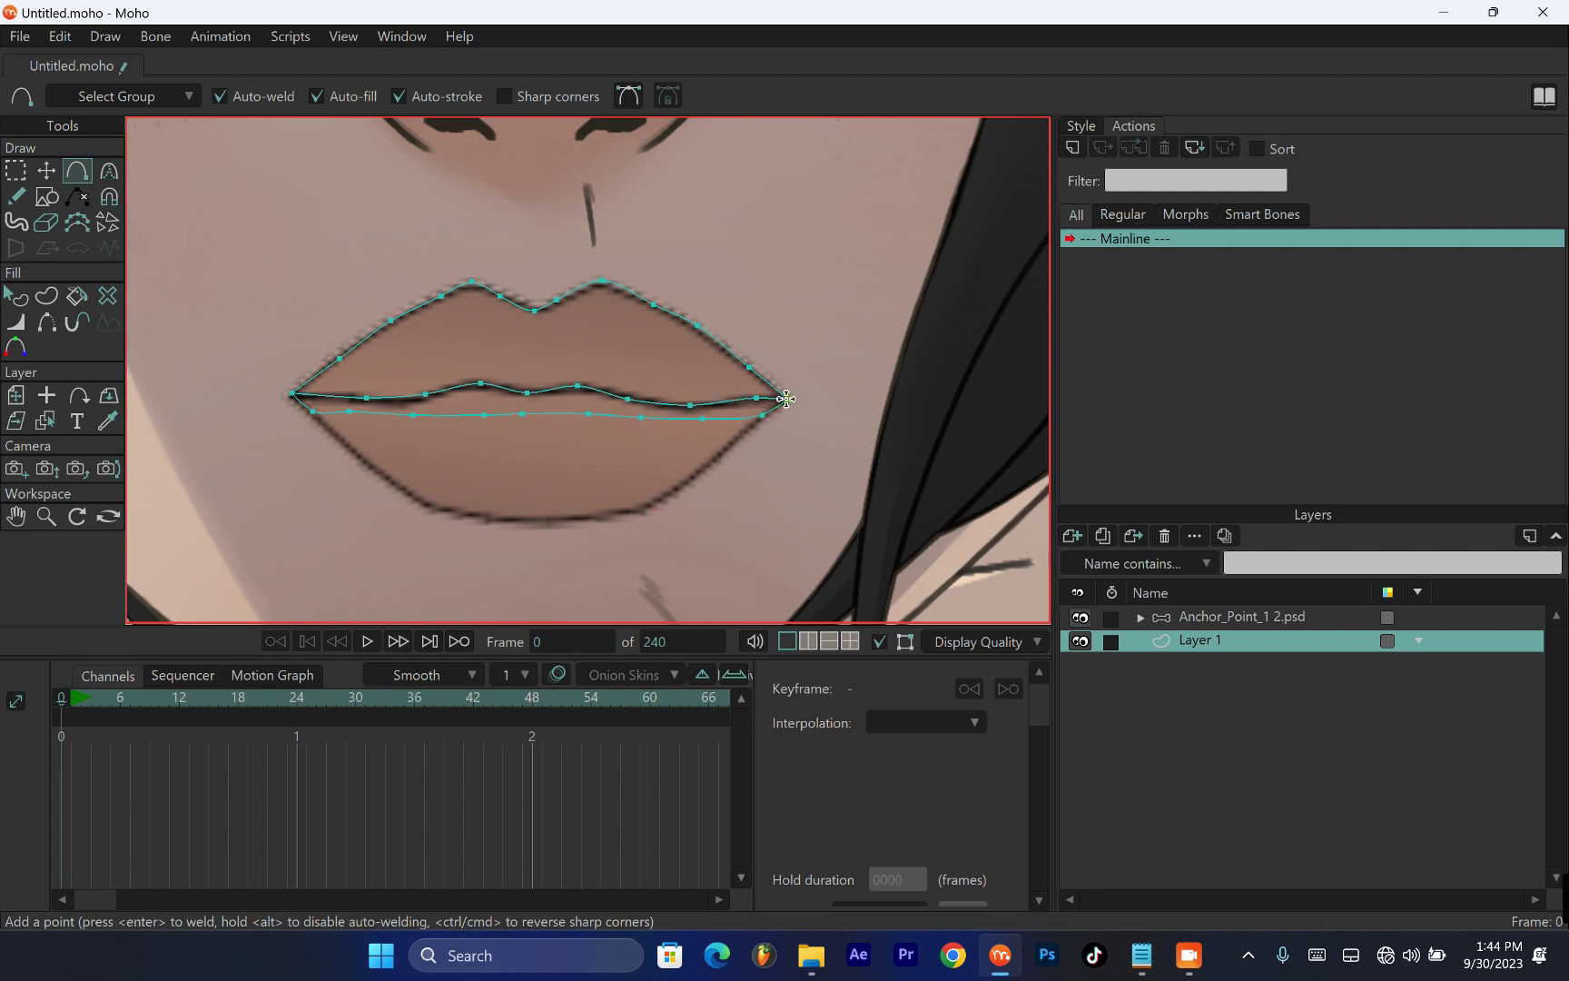
Trace the lower lip's outer edge from the right corner back to the left, adding an extra point near the right corner
click(746, 438)
click(697, 478)
click(638, 511)
click(529, 516)
click(438, 510)
click(398, 487)
click(338, 446)
drag(297, 418, 292, 417)
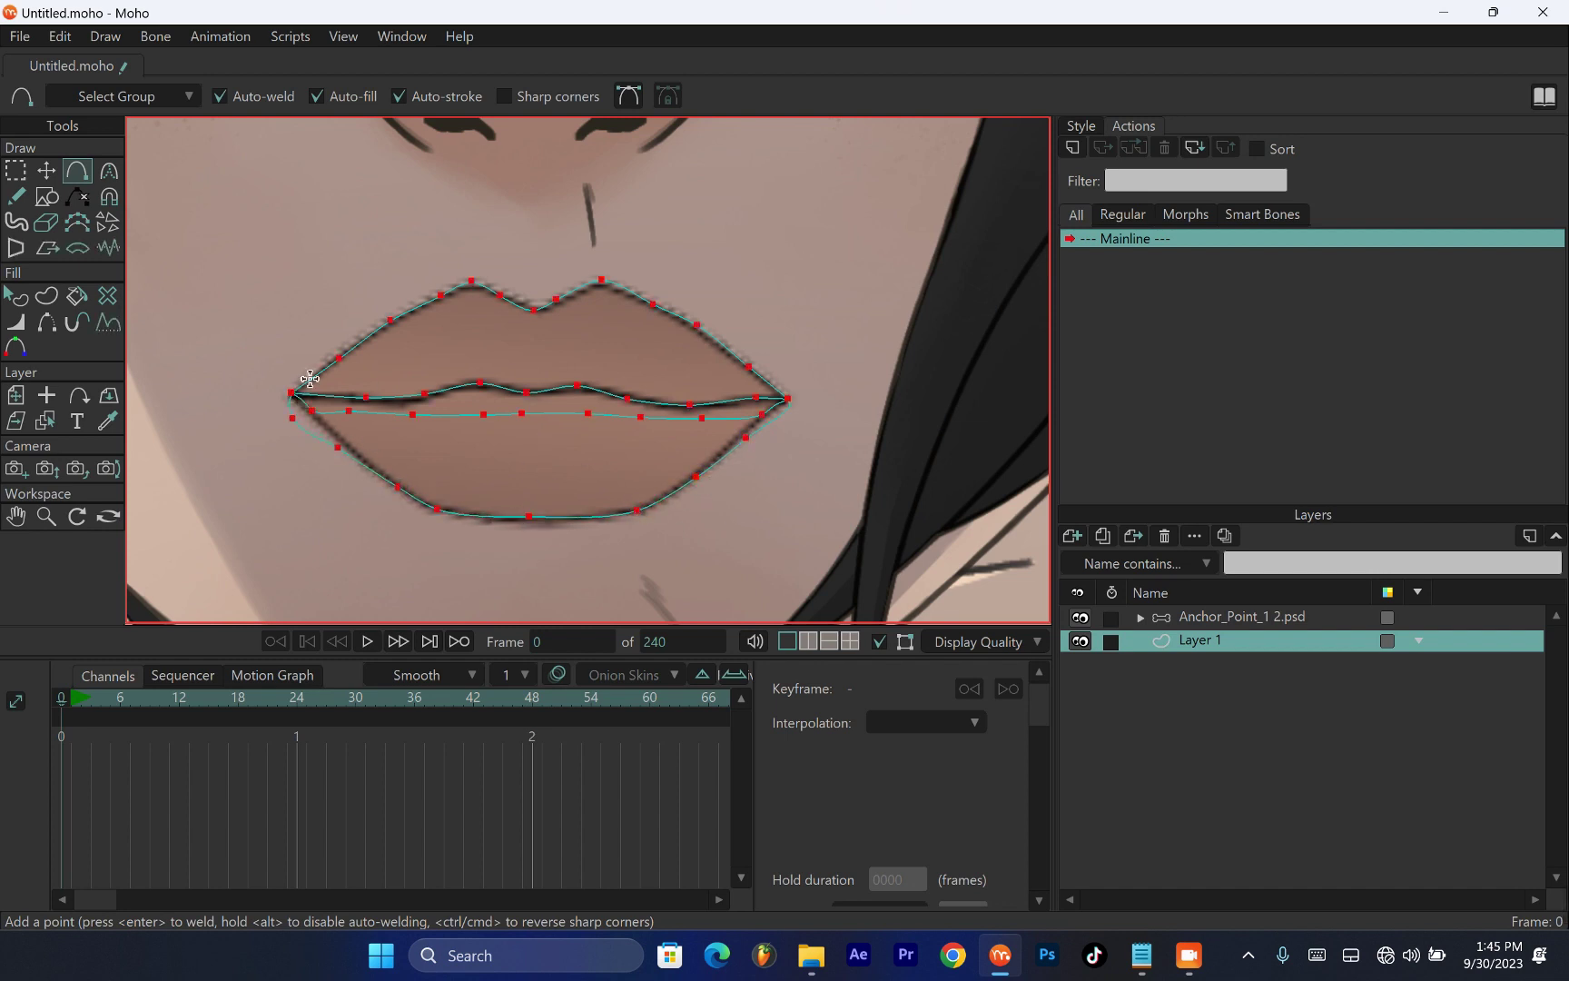
scroll(823, 446, up, 3)
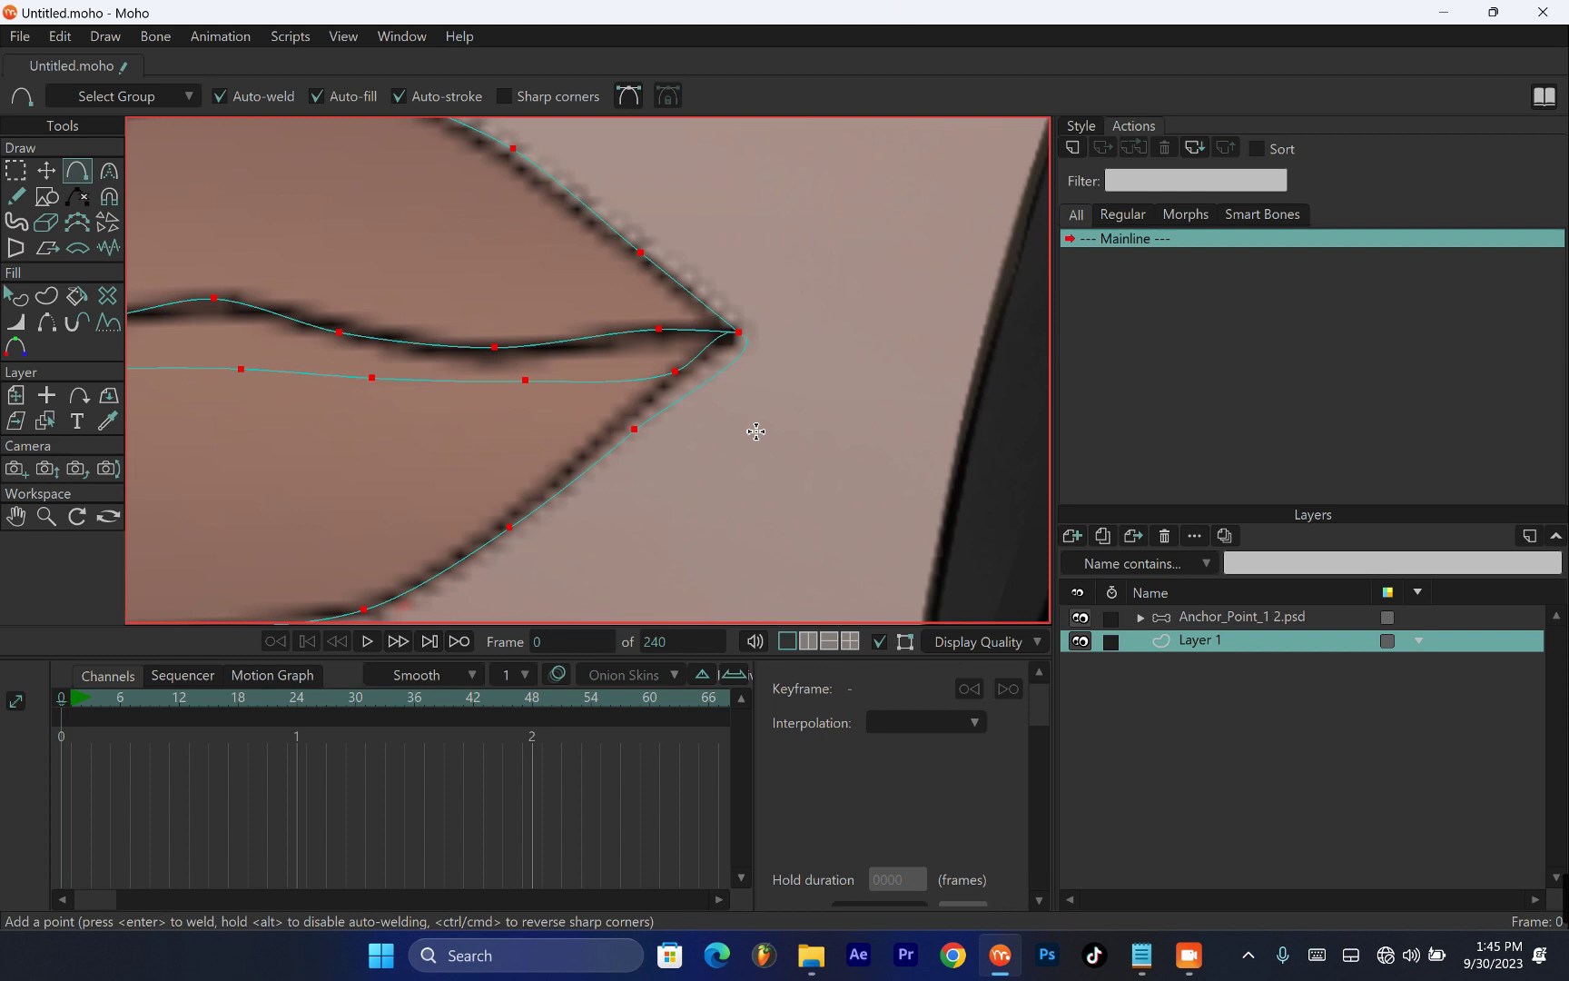
click(706, 393)
scroll(699, 403, down, 2)
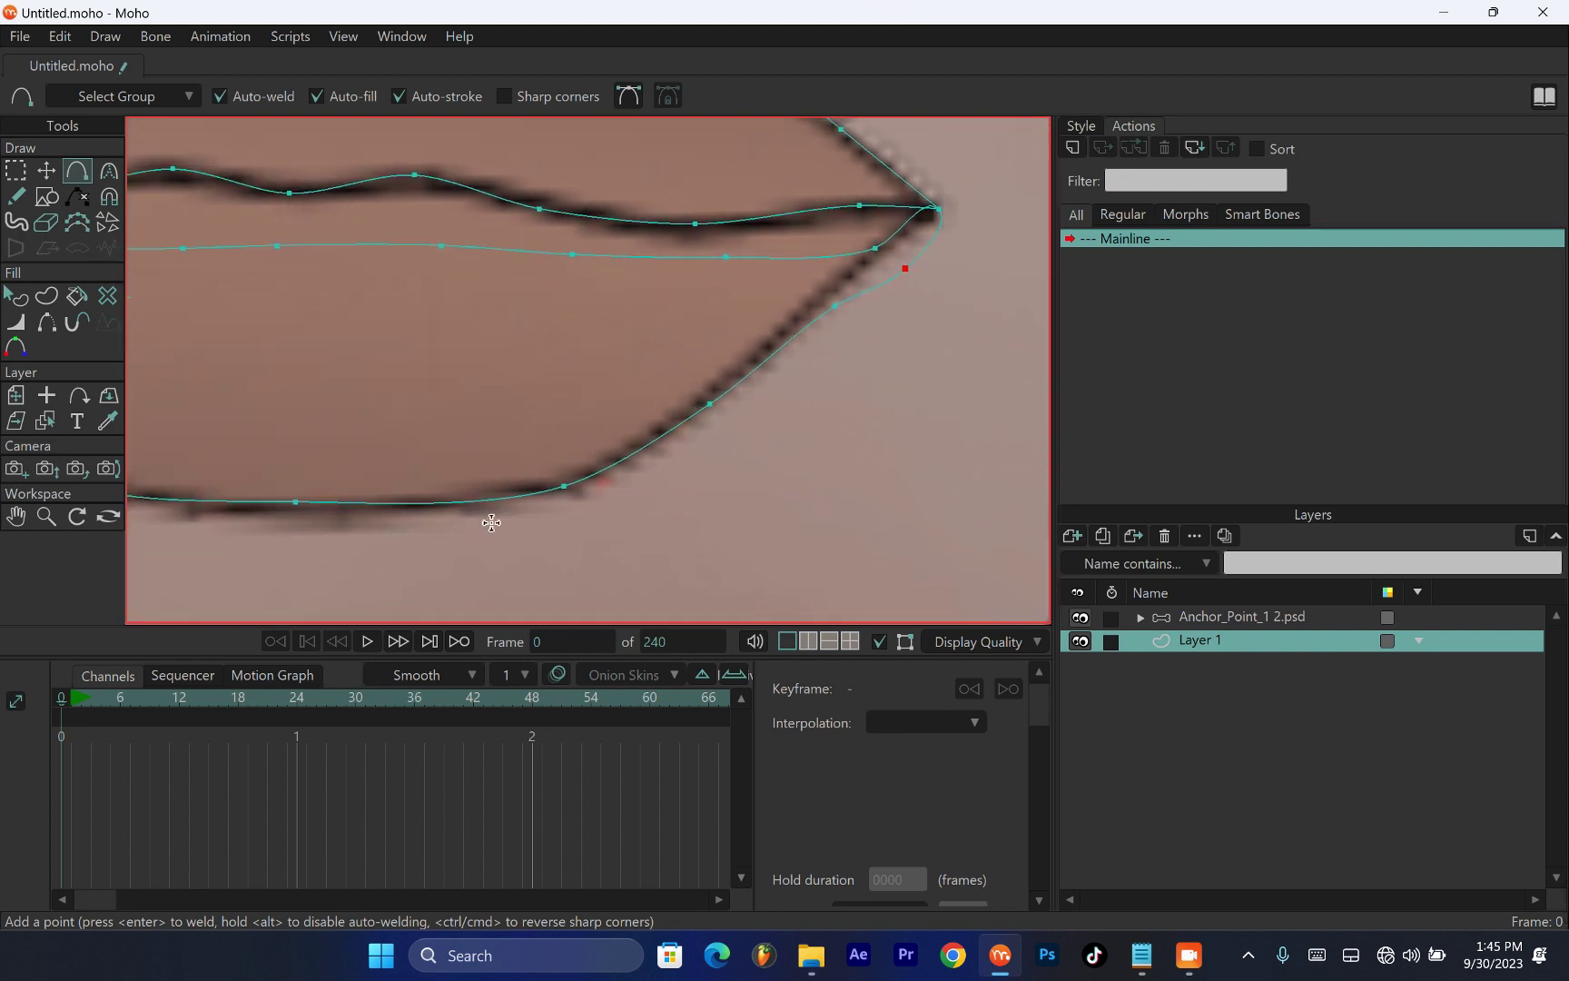
scroll(492, 520, down, 1)
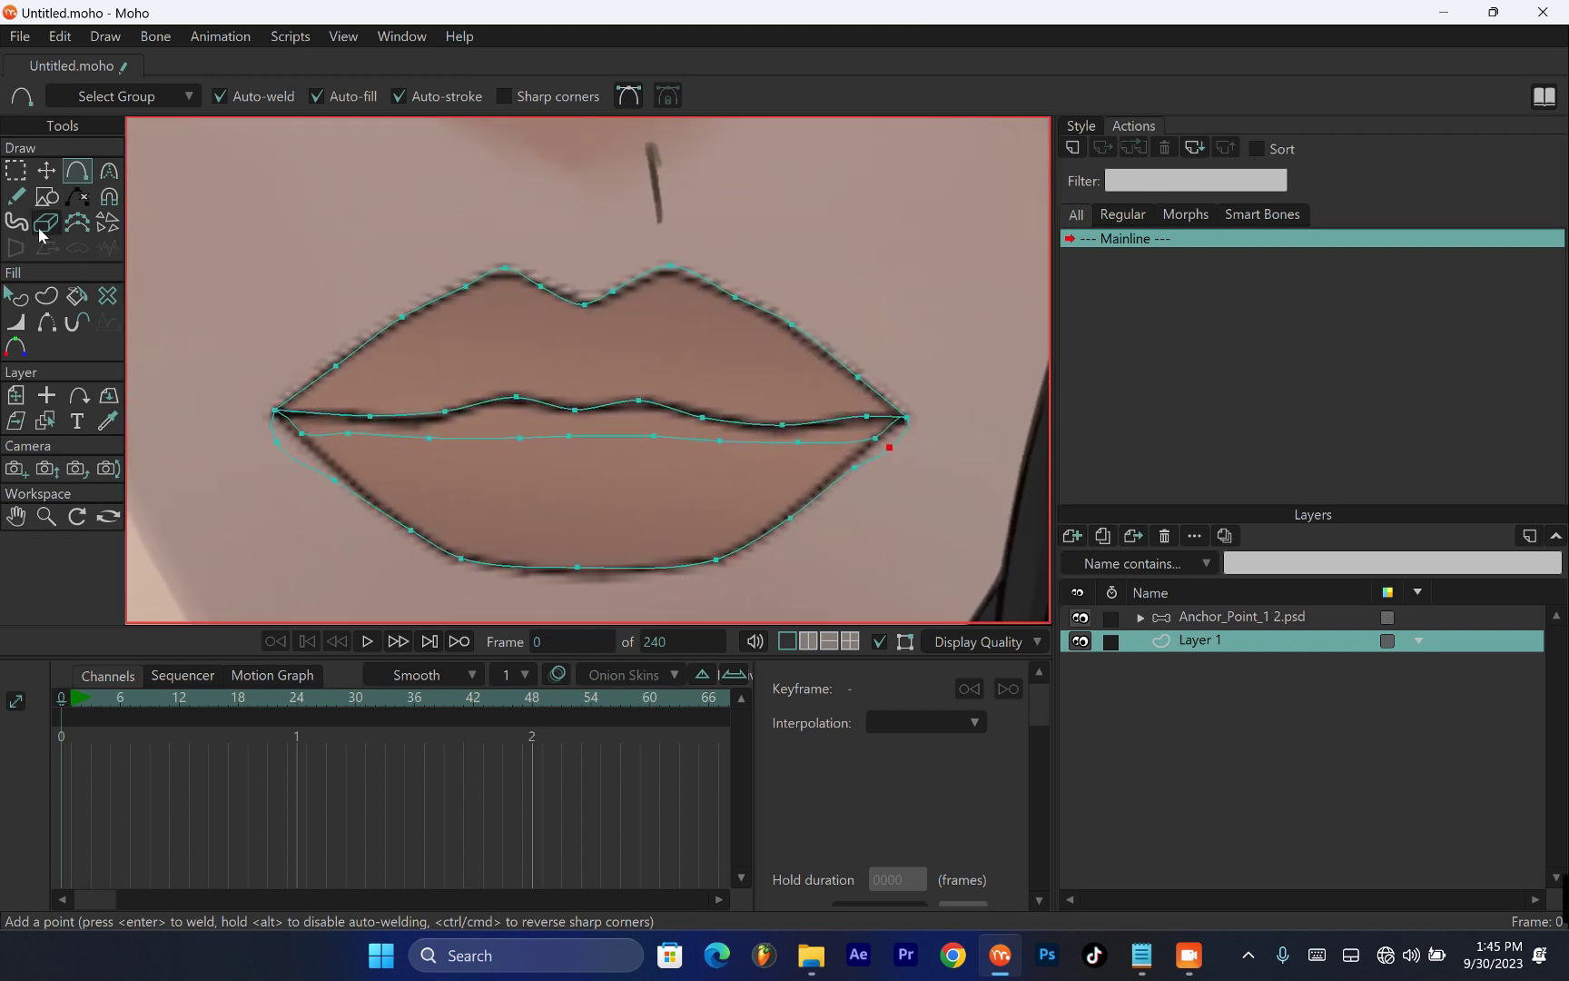
Select the left and right corner points where the upper and lower lips meet
click(15, 170)
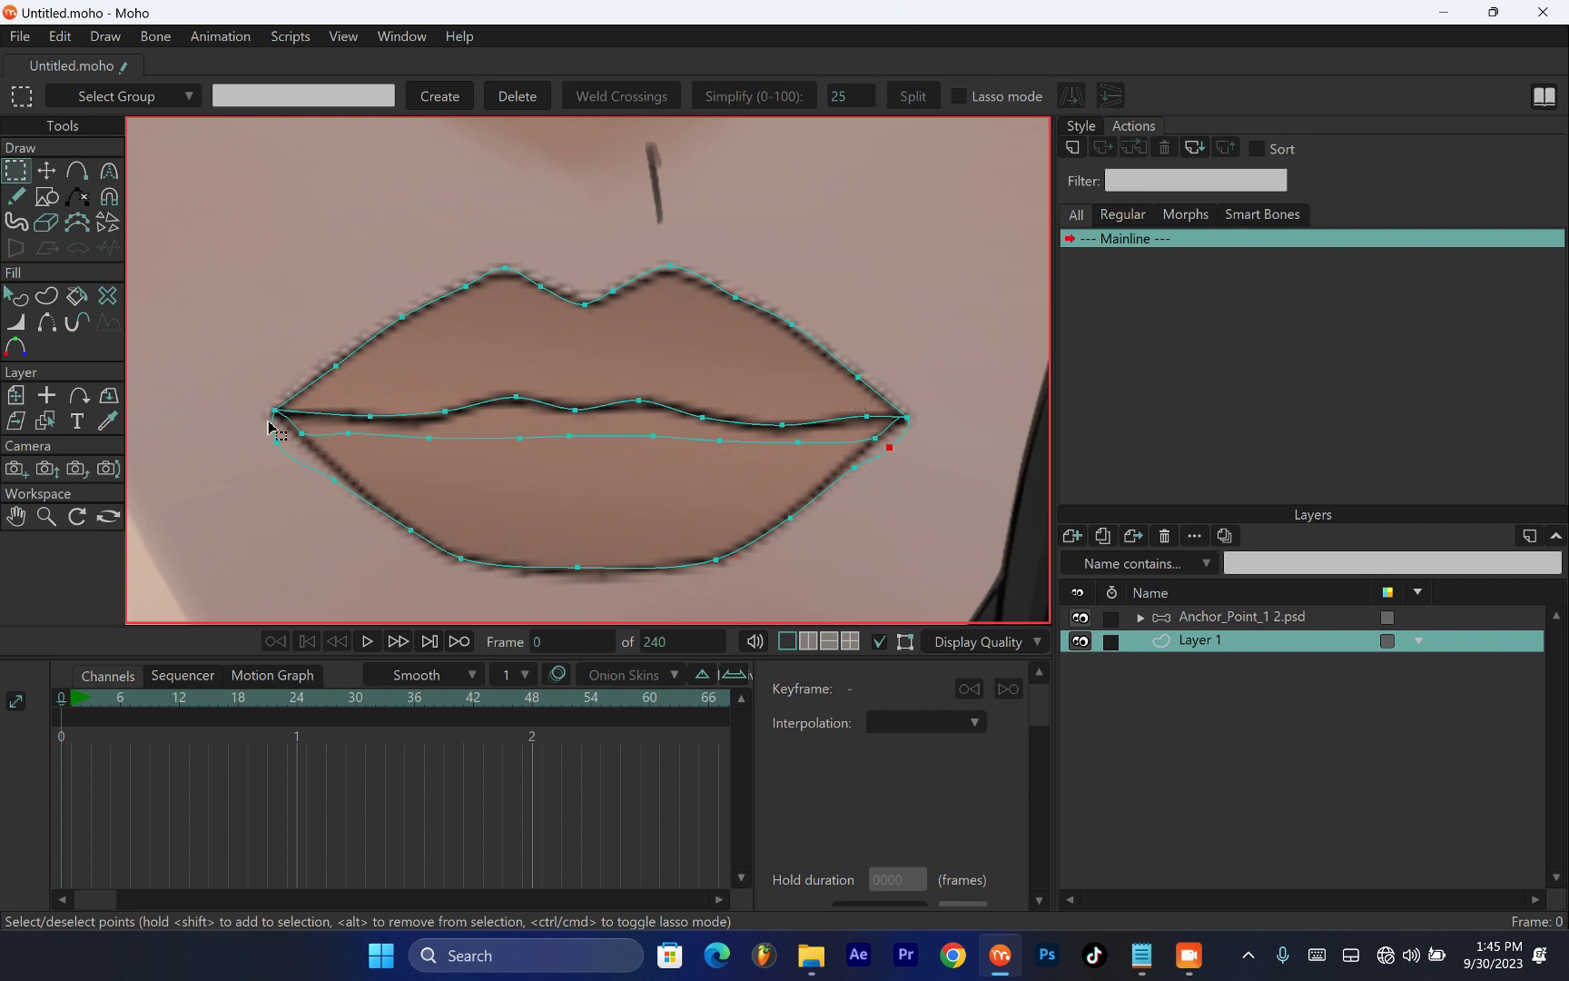
drag(242, 378, 290, 428)
drag(894, 402, 934, 447)
Reposition the lower lip's outer points with the Transform Points tool so they follow the reference outline
click(47, 170)
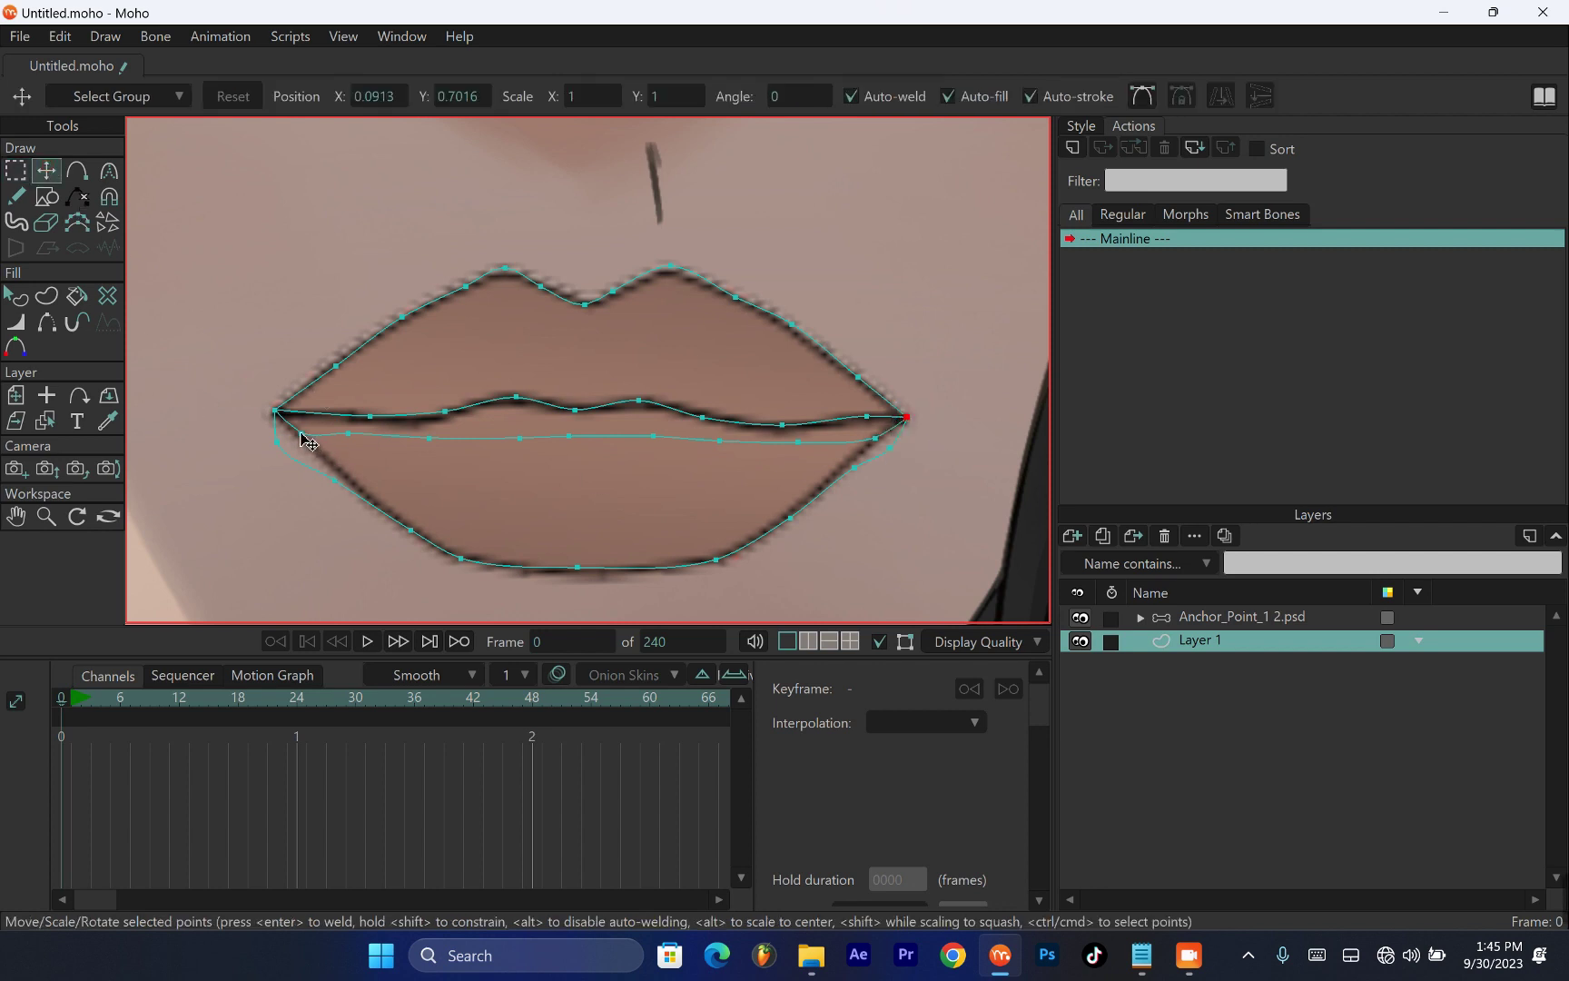
mouse_move(301, 435)
mouse_down()
mouse_move(323, 419)
mouse_move(292, 436)
mouse_move(335, 470)
mouse_move(292, 434)
mouse_up()
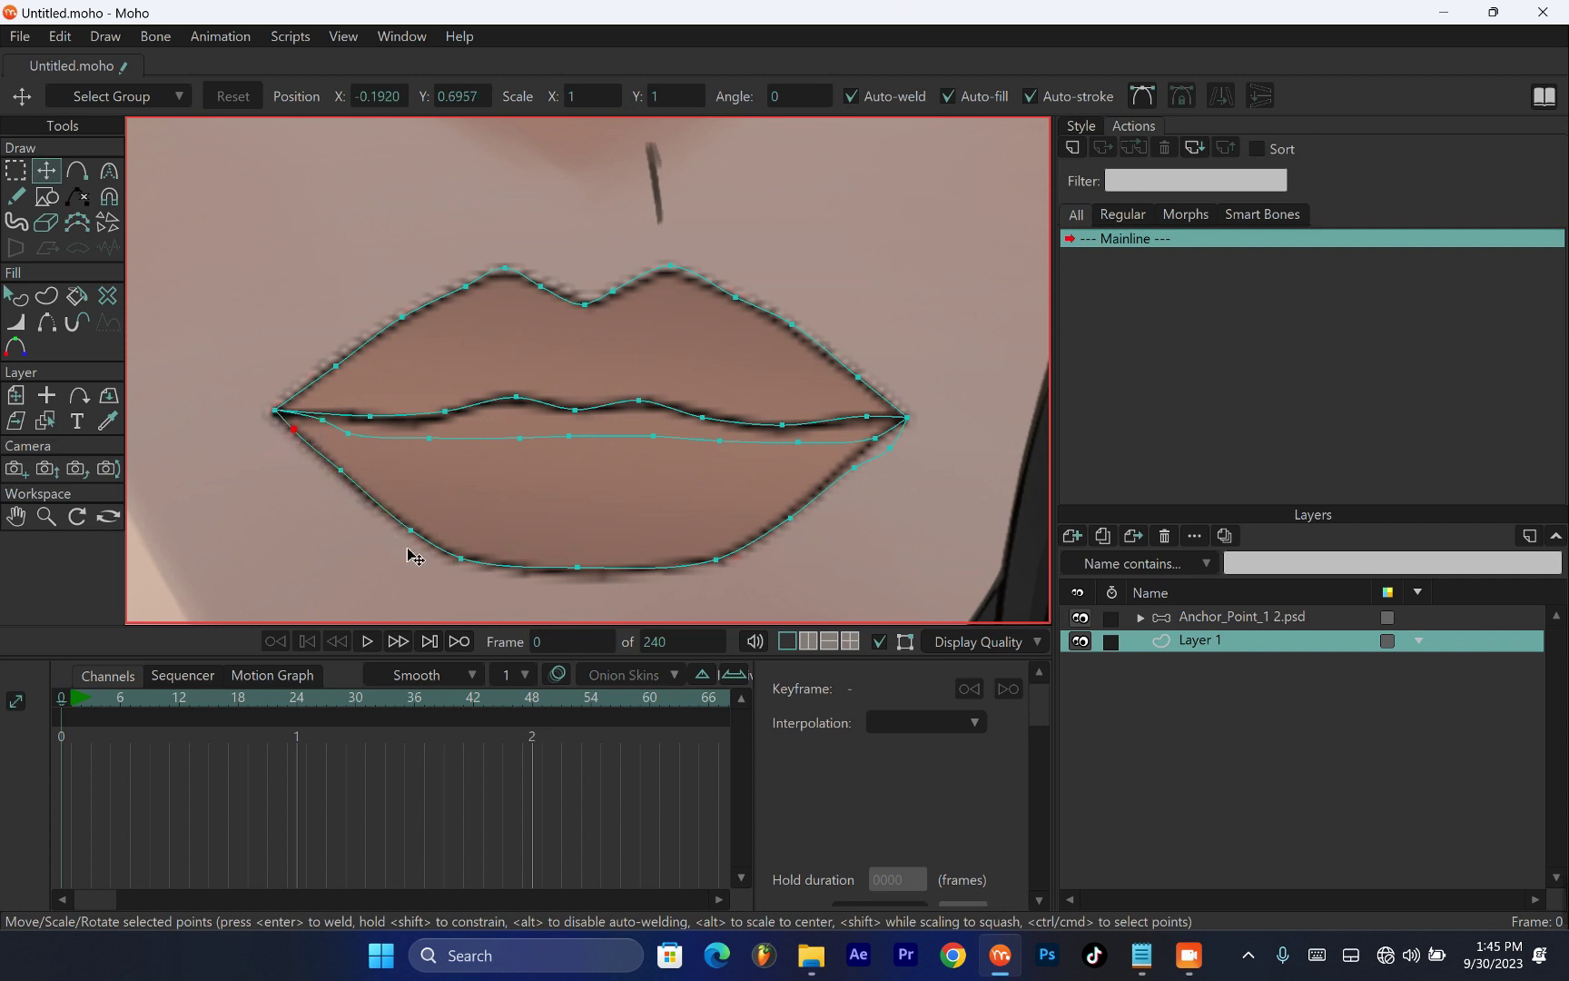
drag(408, 534, 449, 559)
drag(577, 566, 579, 570)
click(723, 568)
drag(858, 475, 802, 436)
Move the lower lip's inner edge points up against the line between the lips, from the right corner to the left
click(802, 453)
drag(720, 442, 723, 425)
mouse_move(653, 438)
mouse_down()
mouse_move(627, 402)
mouse_move(643, 410)
mouse_up()
drag(568, 438, 642, 411)
click(647, 416)
drag(519, 440, 516, 401)
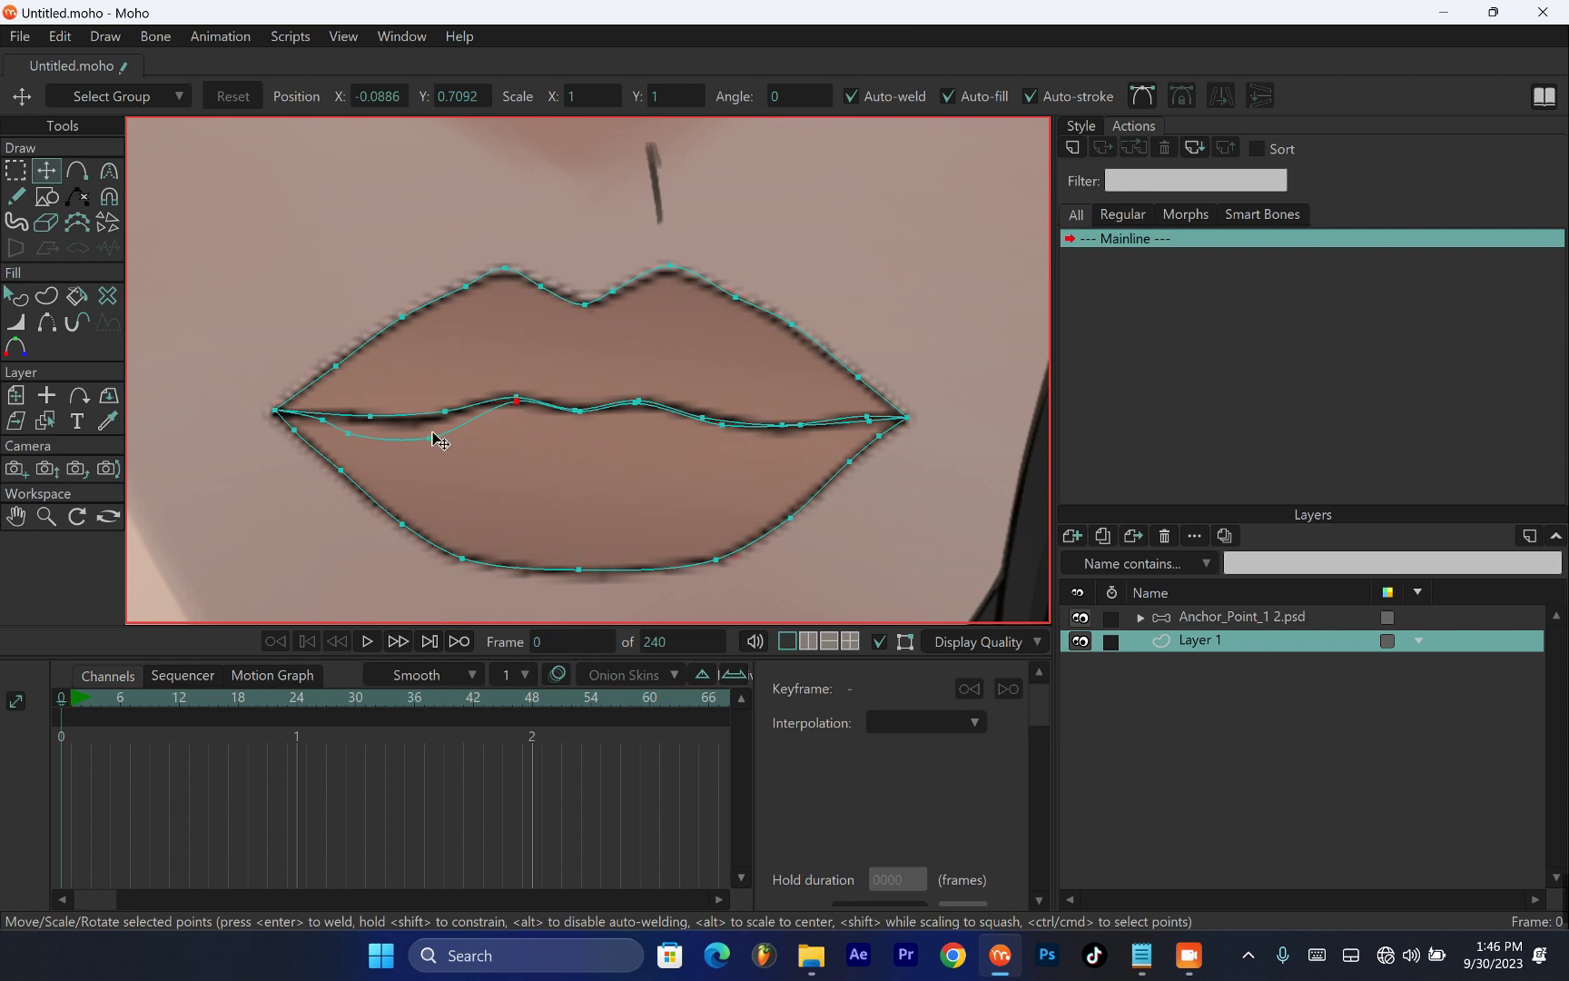
drag(433, 438, 355, 419)
click(323, 418)
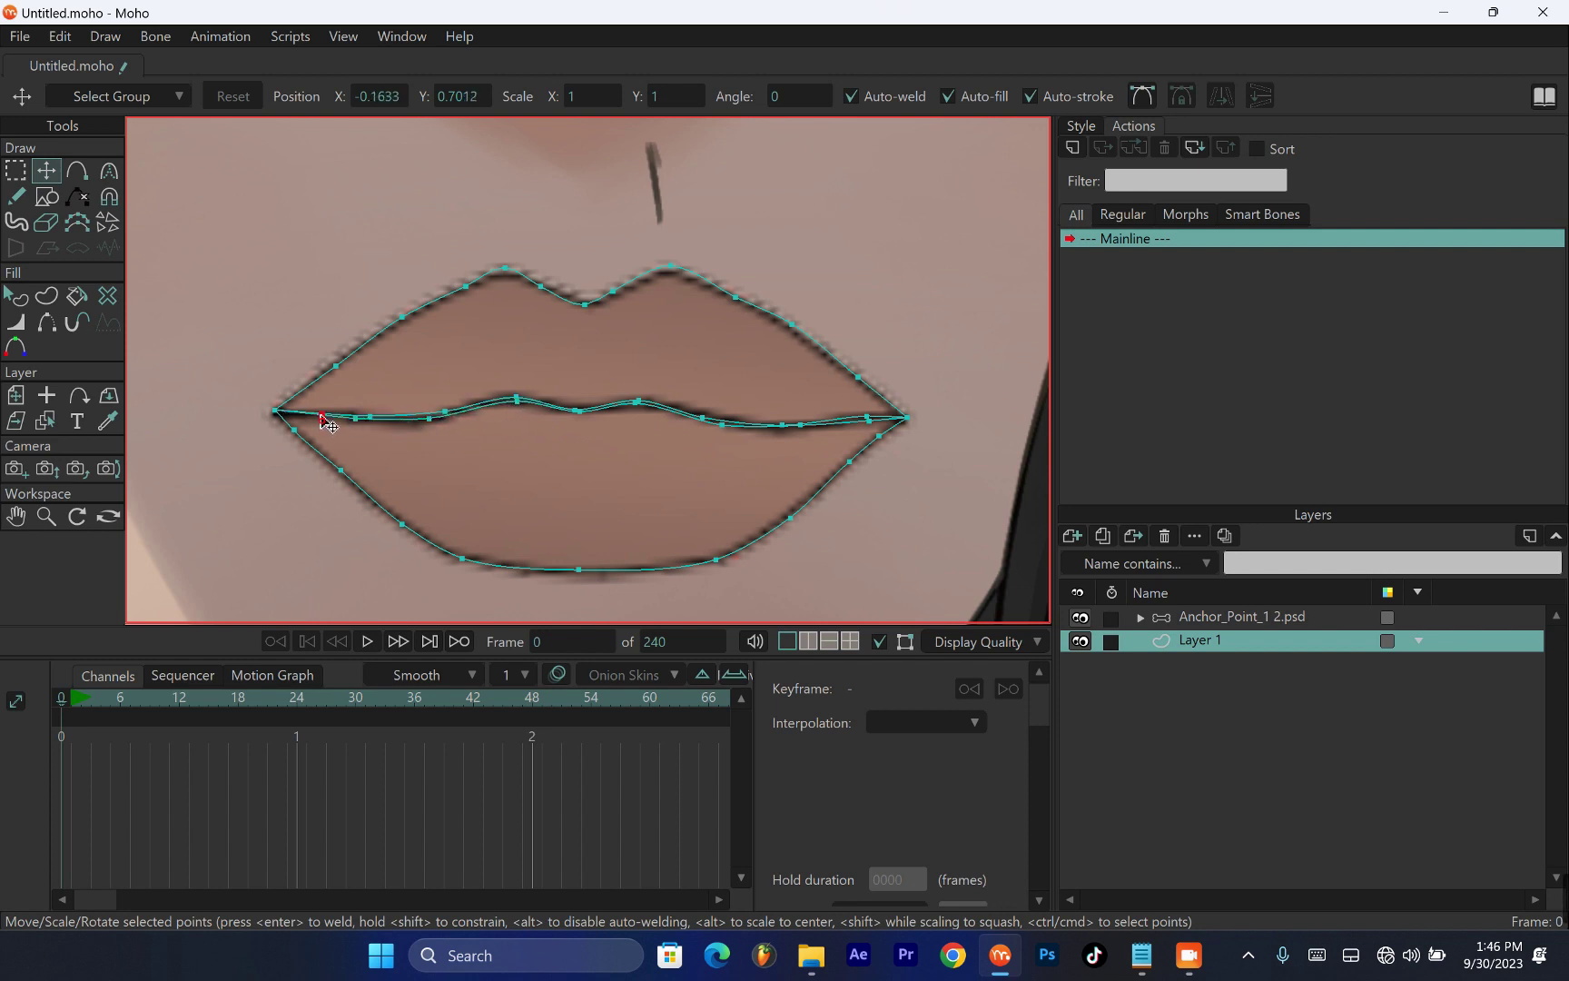
click(430, 417)
Fine-tune the upper lip's outer points and the lower lip point beside the left corner to match the reference
click(858, 376)
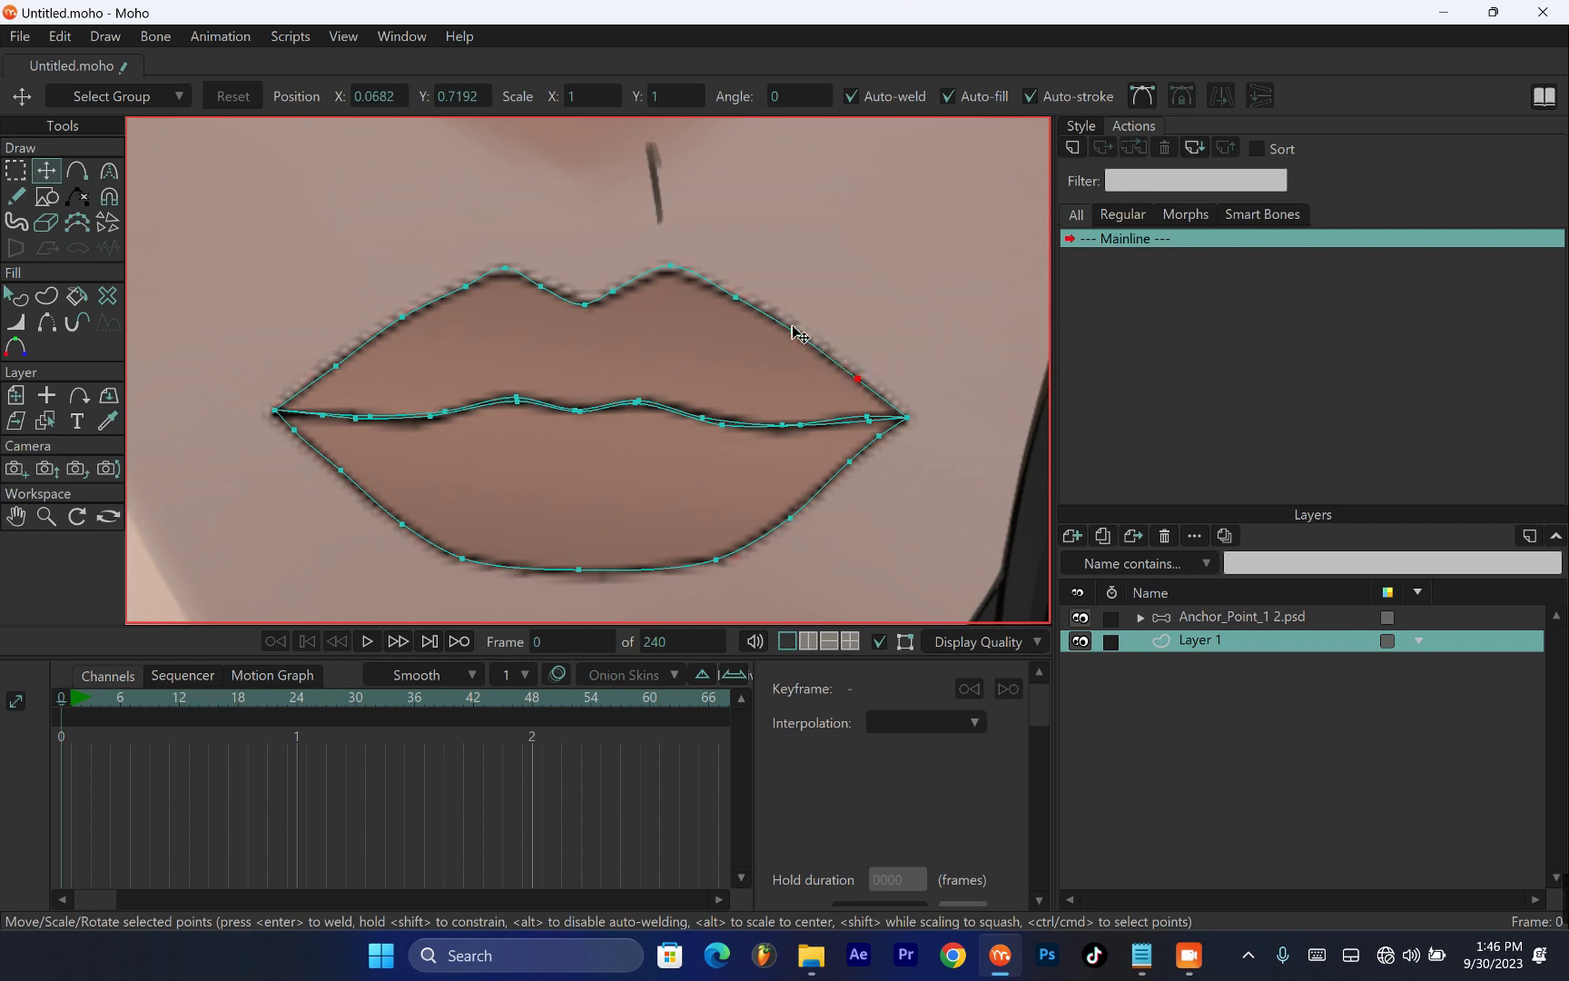
click(624, 289)
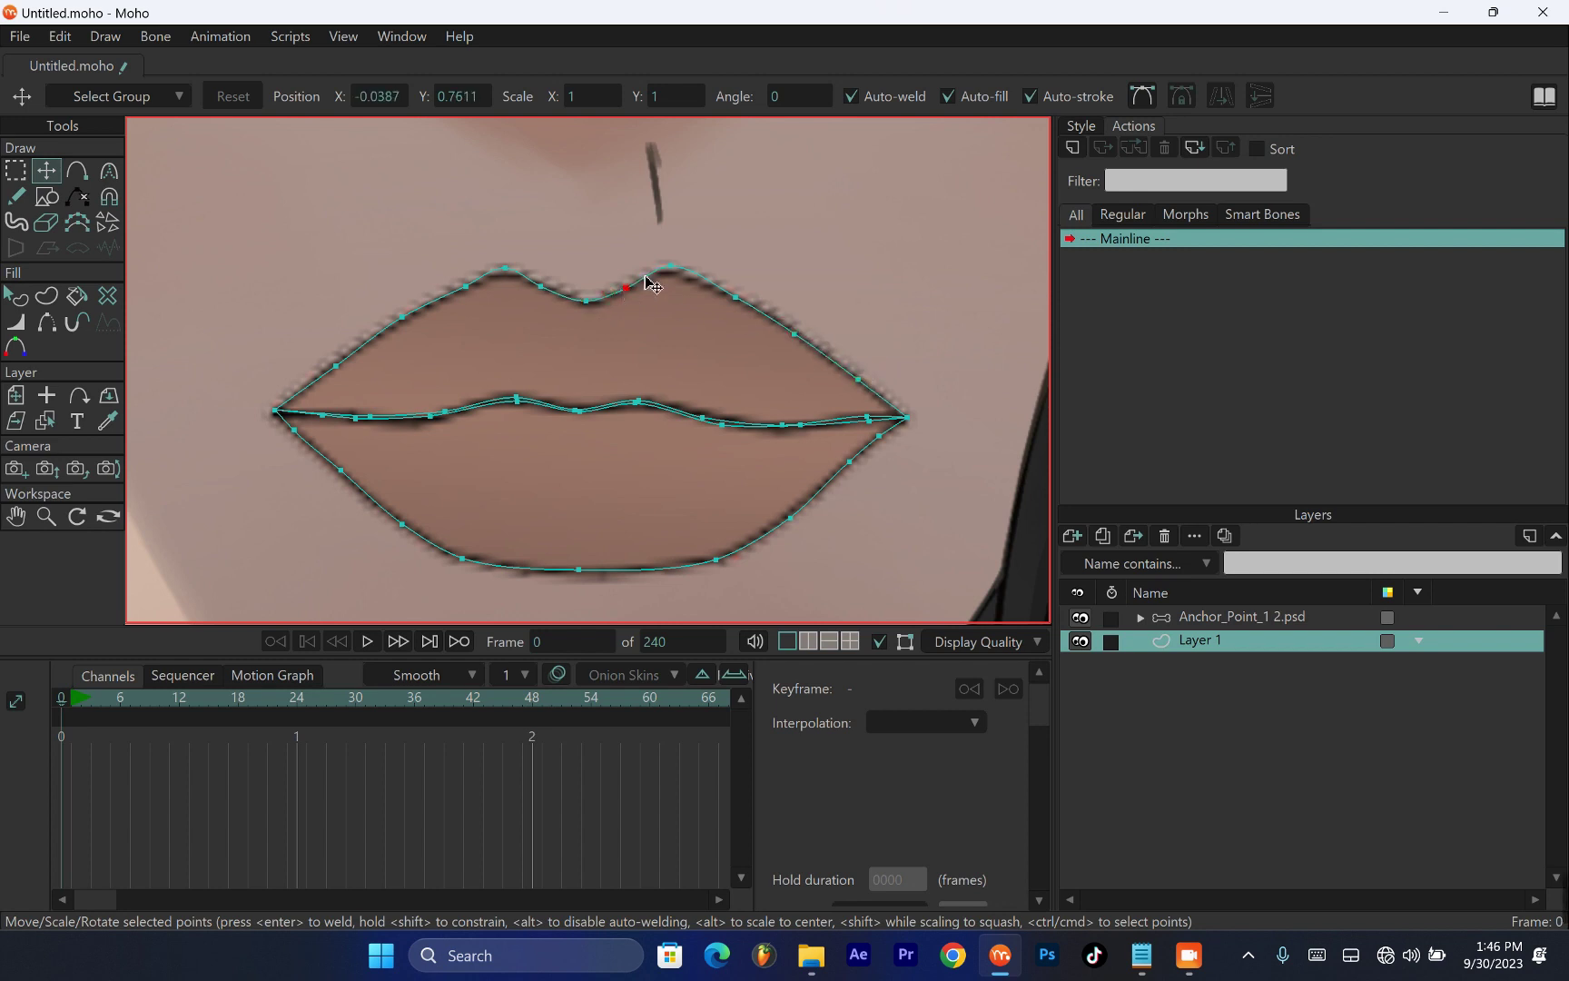
click(401, 318)
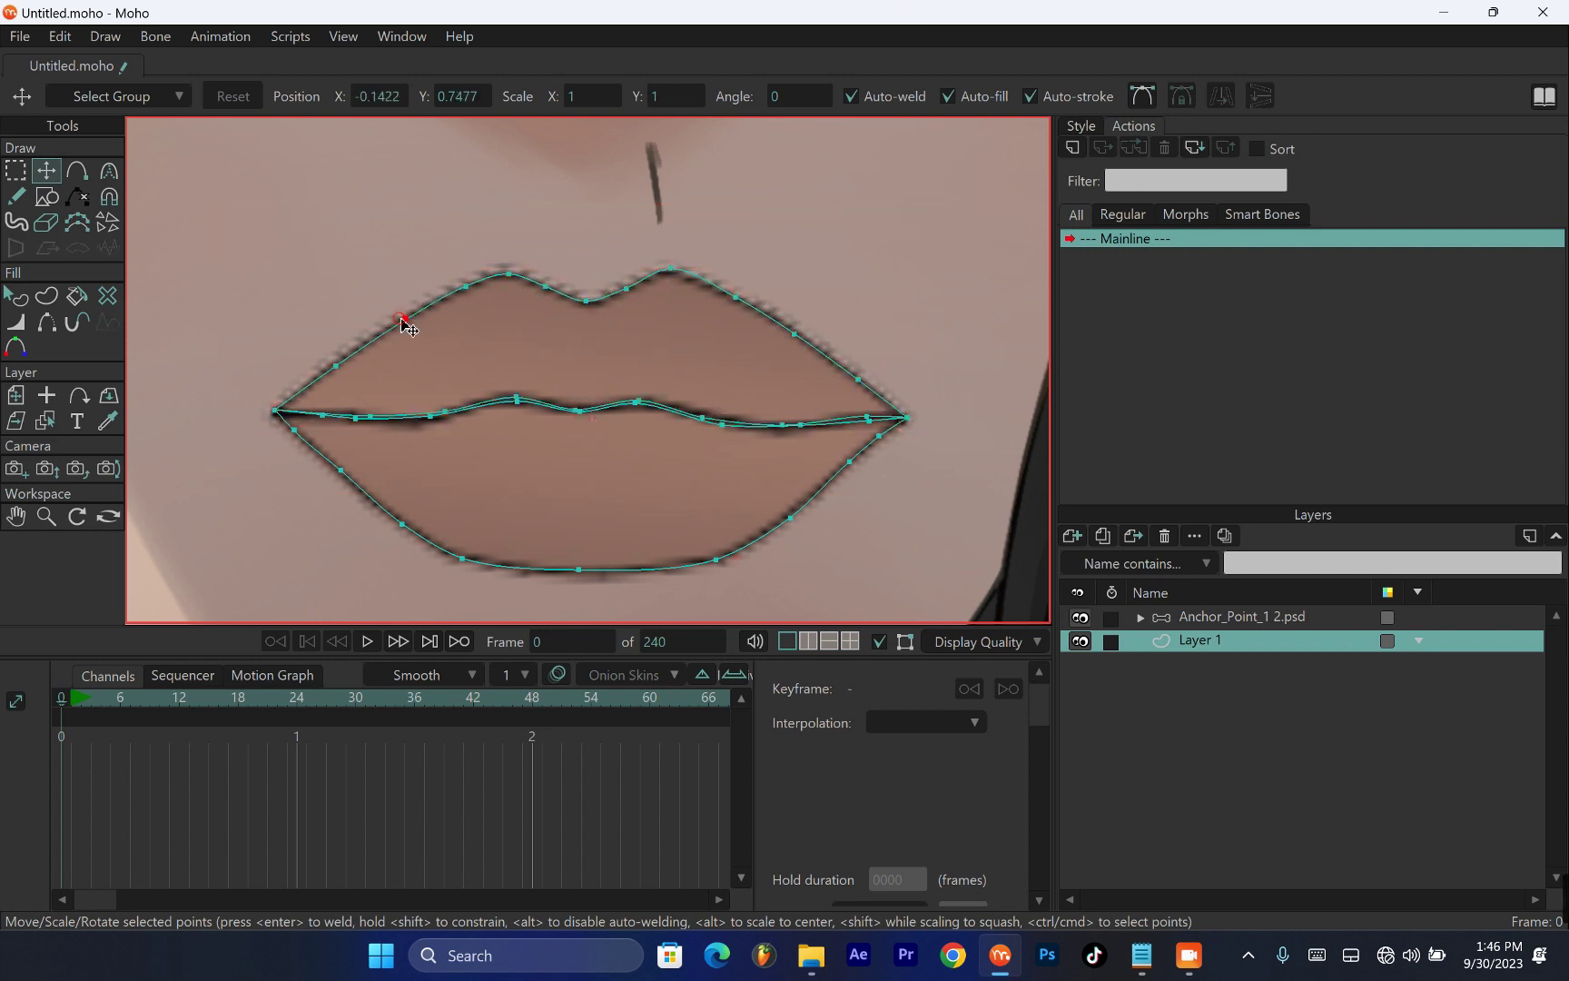
click(335, 365)
click(295, 425)
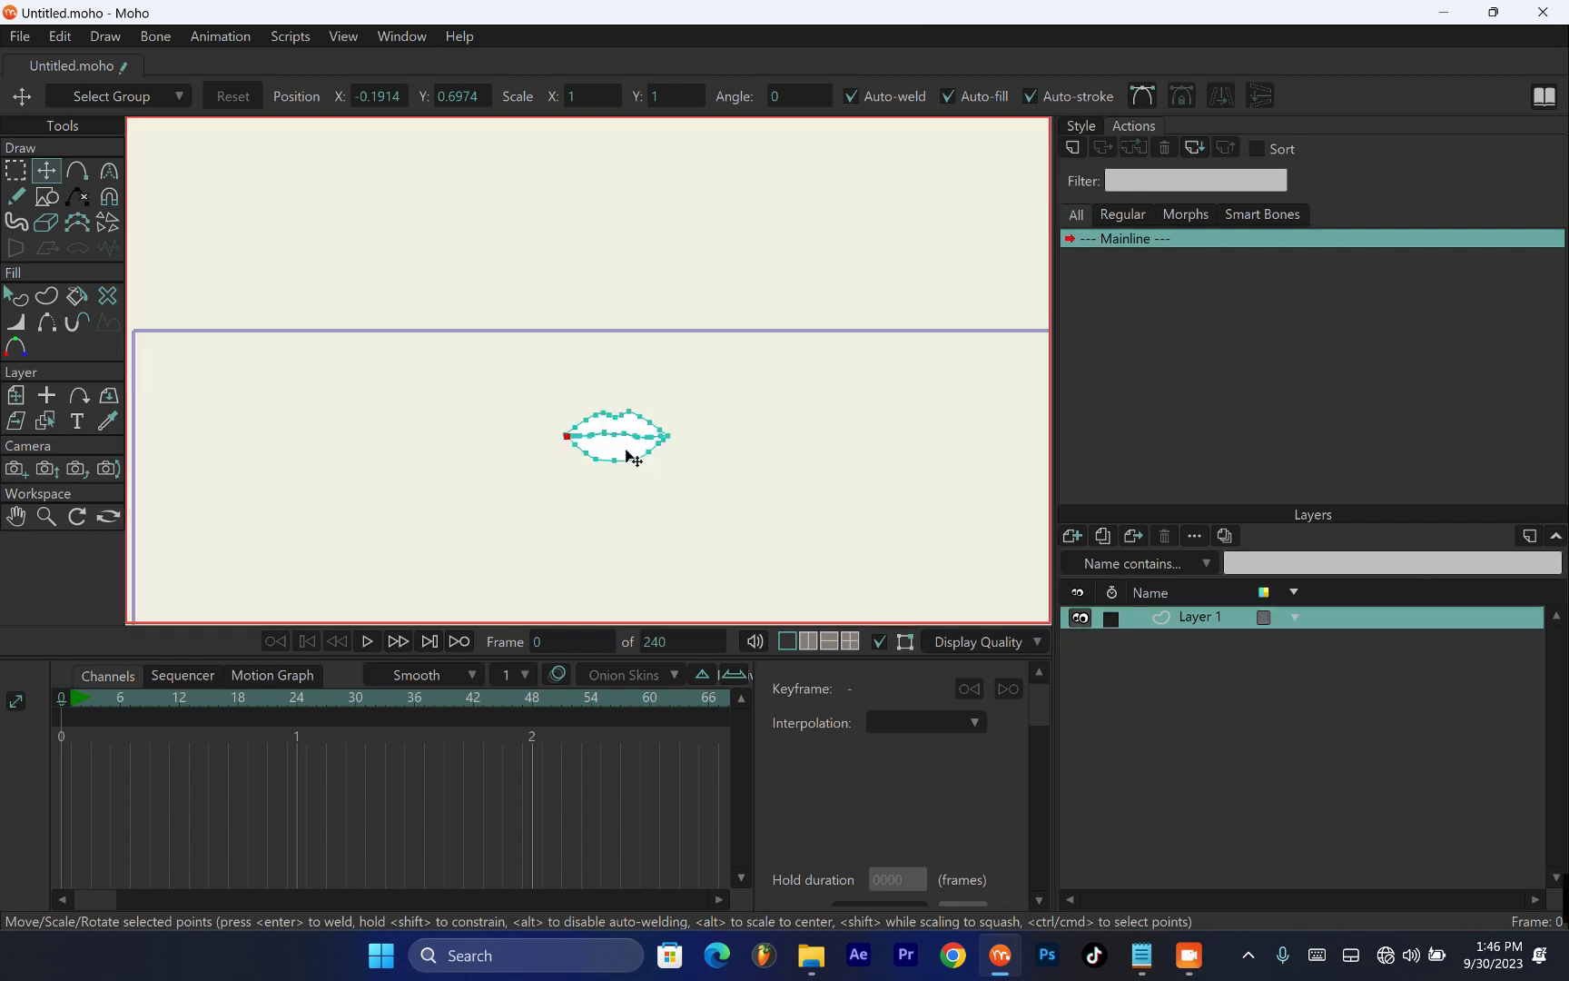
Remove the Anchor_Point_1 2.psd reference layer and rename the vector layer "mouth"
drag(627, 452, 632, 373)
scroll(629, 392, down, 2)
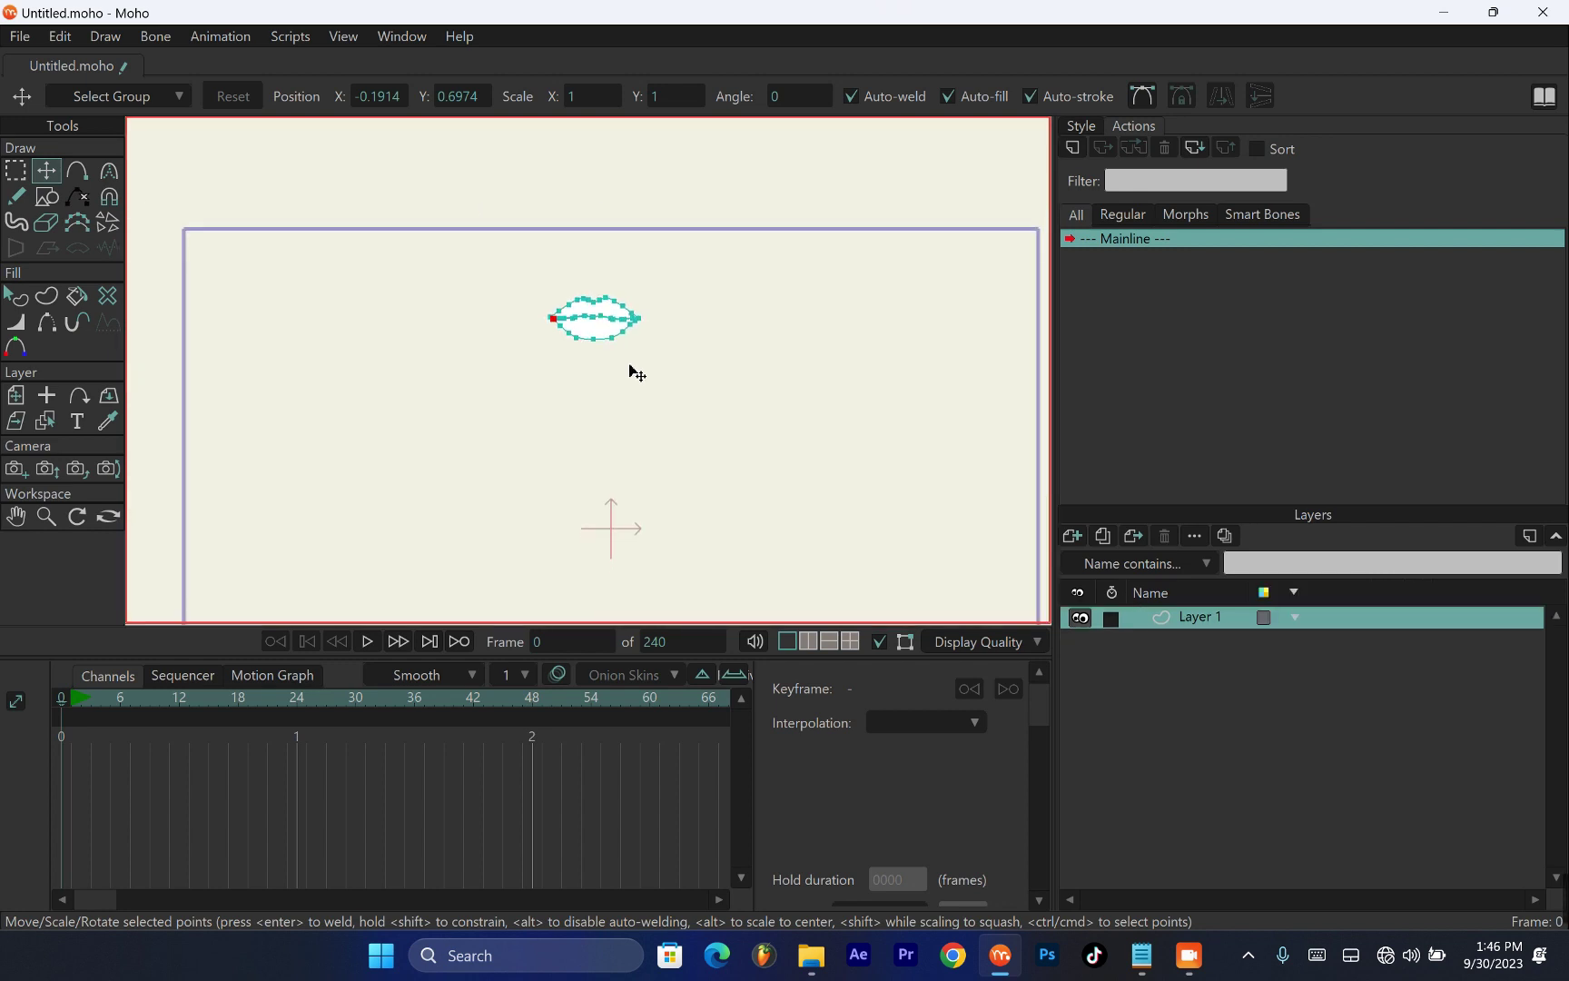
scroll(626, 363, down, 4)
scroll(617, 329, up, 3)
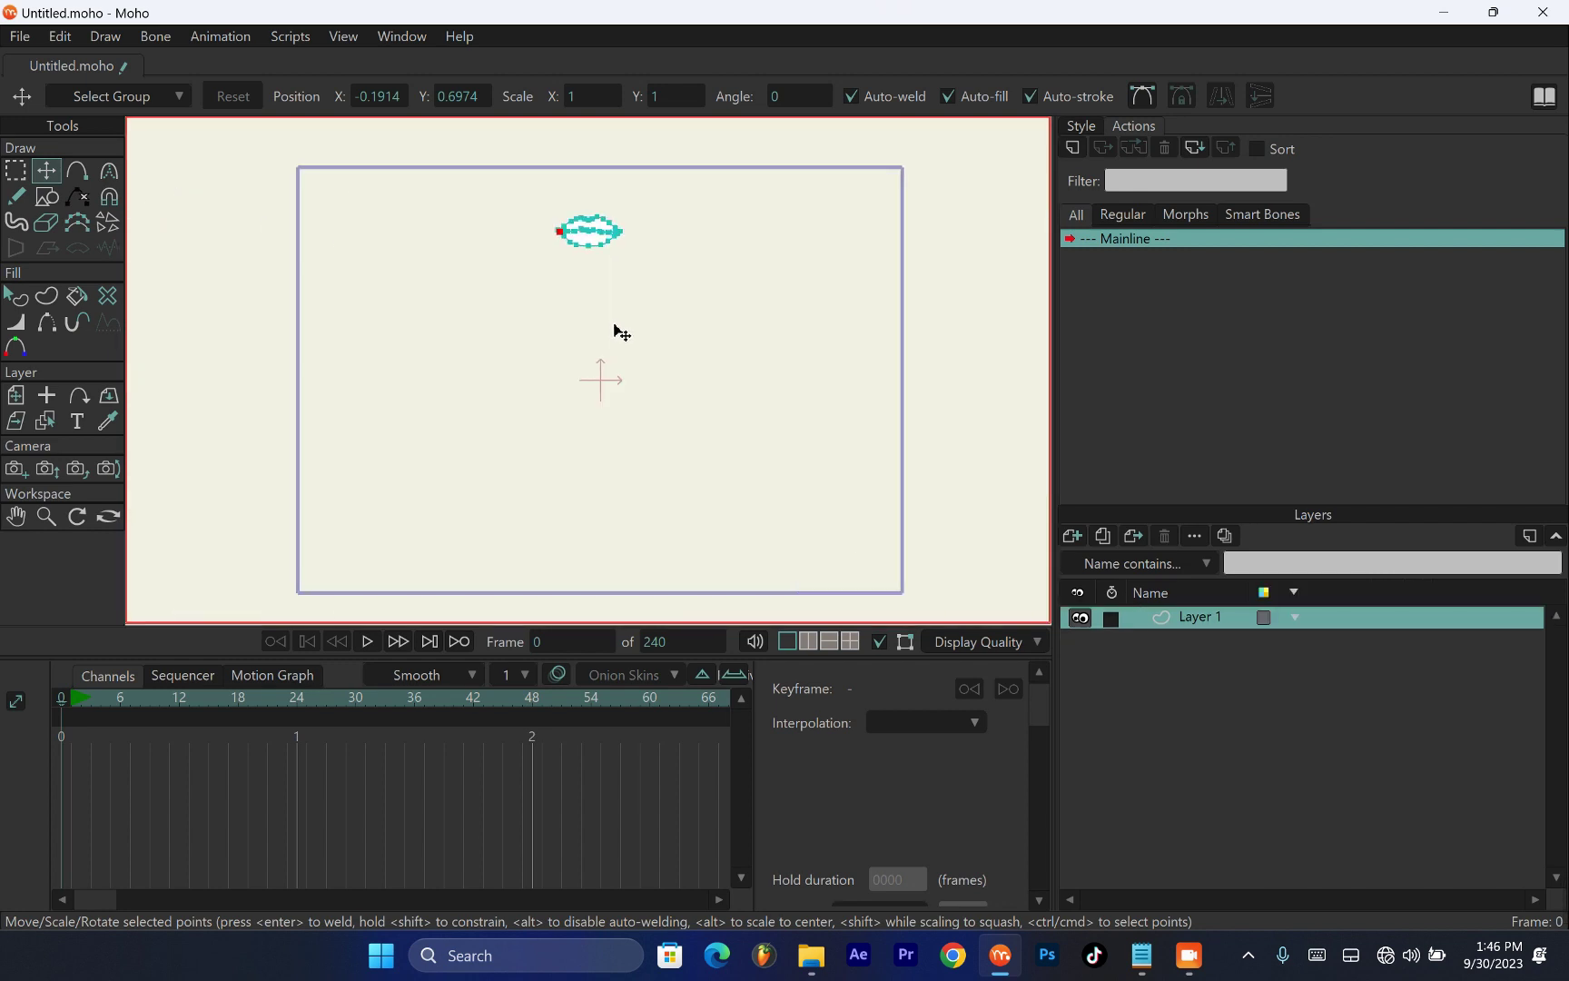
double_click(1201, 617)
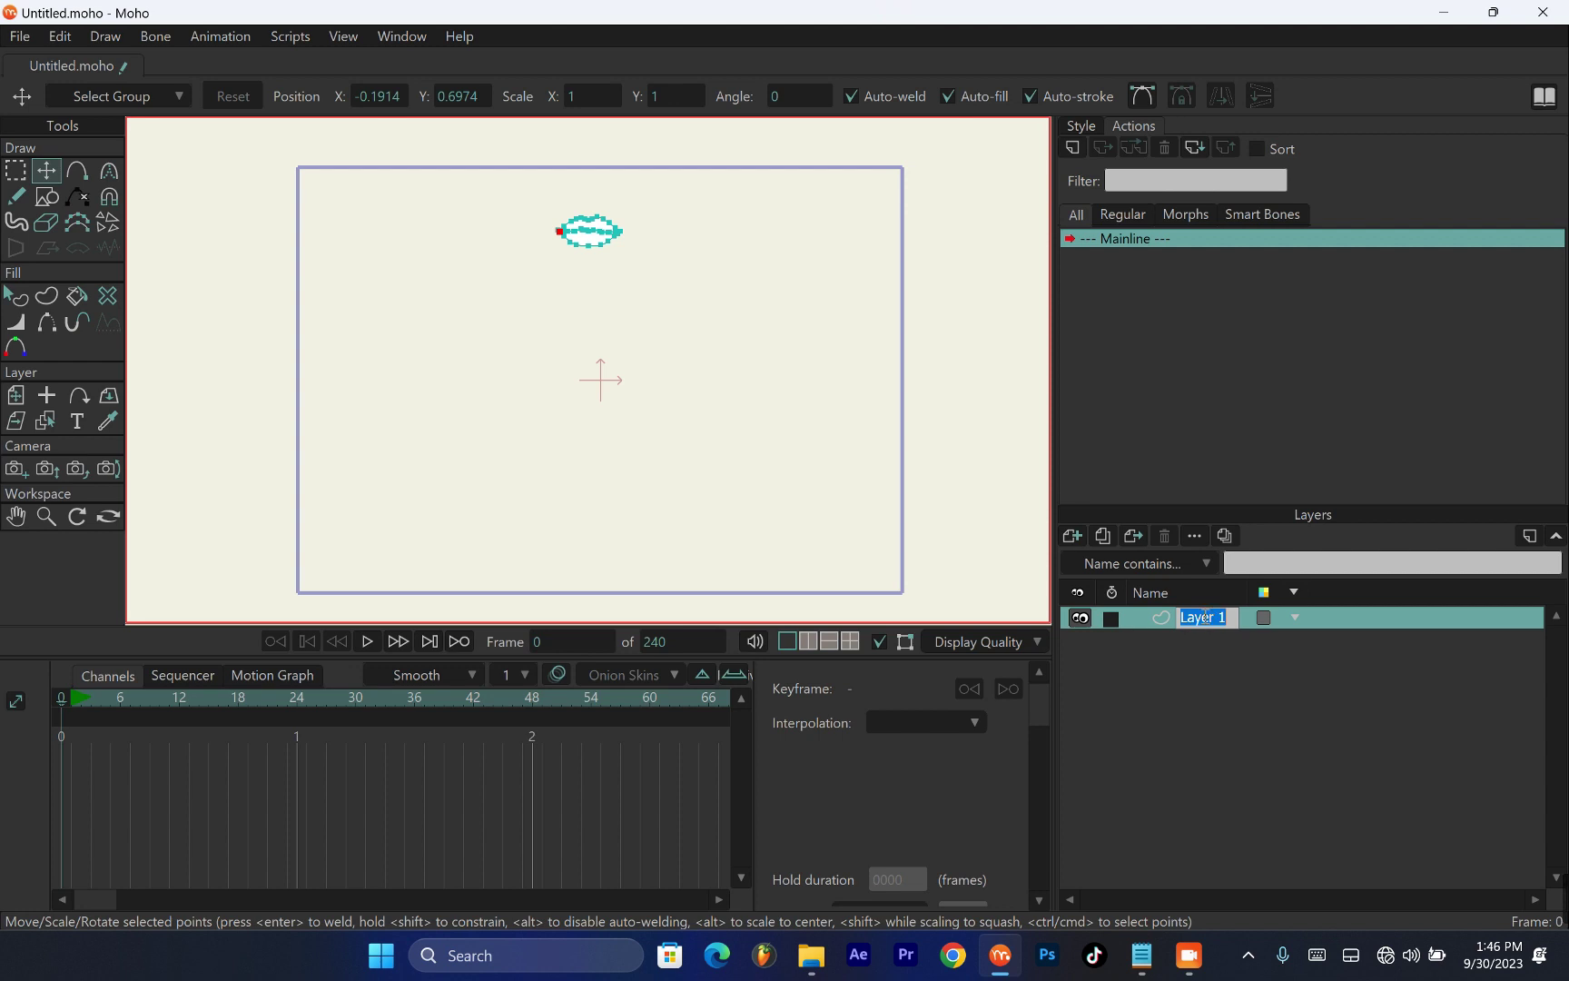
text(mouth)
key(Return)
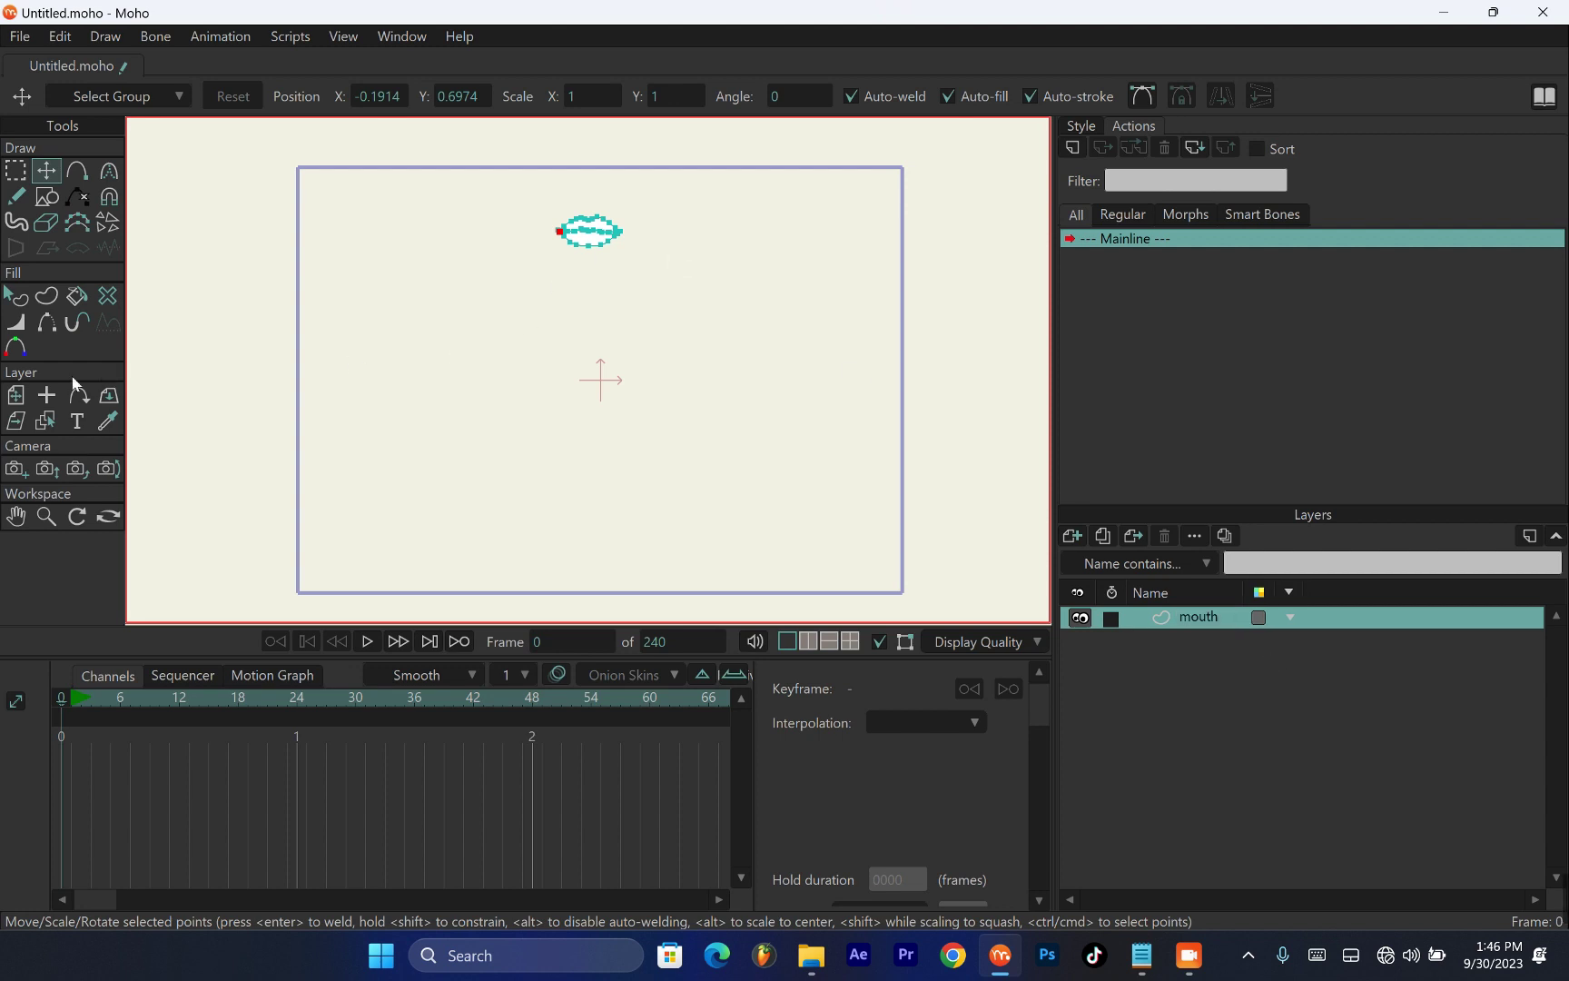
Set the mouth layer's origin at the centre of the lips and move the layer to the middle of the canvas
click(17, 398)
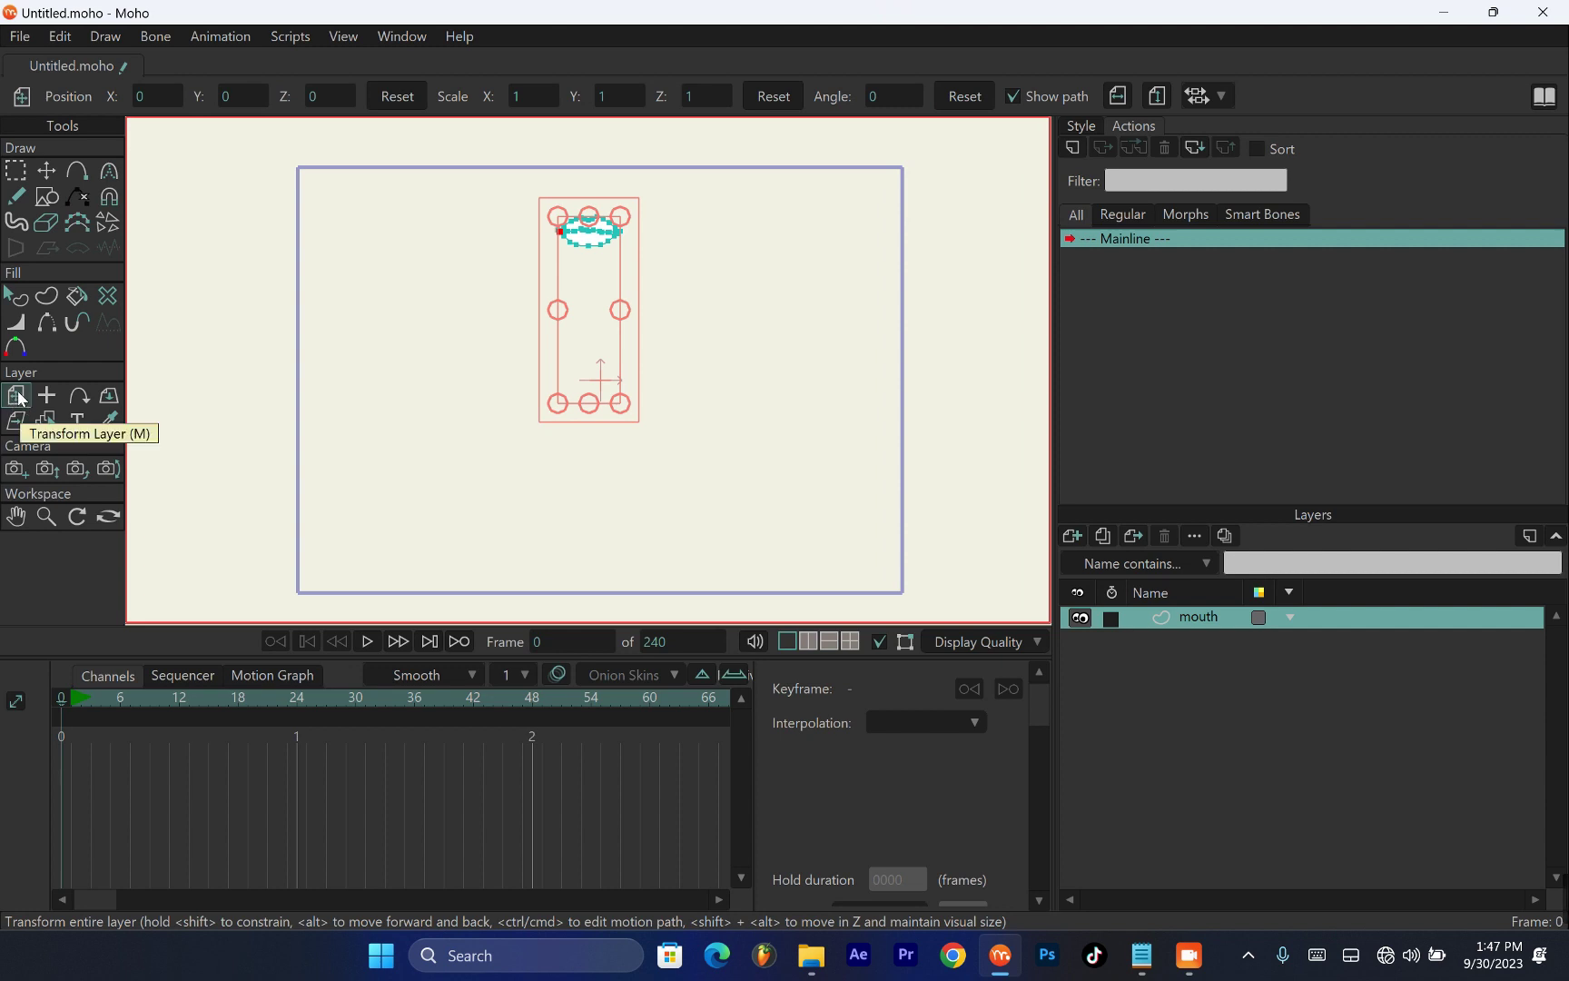
click(46, 396)
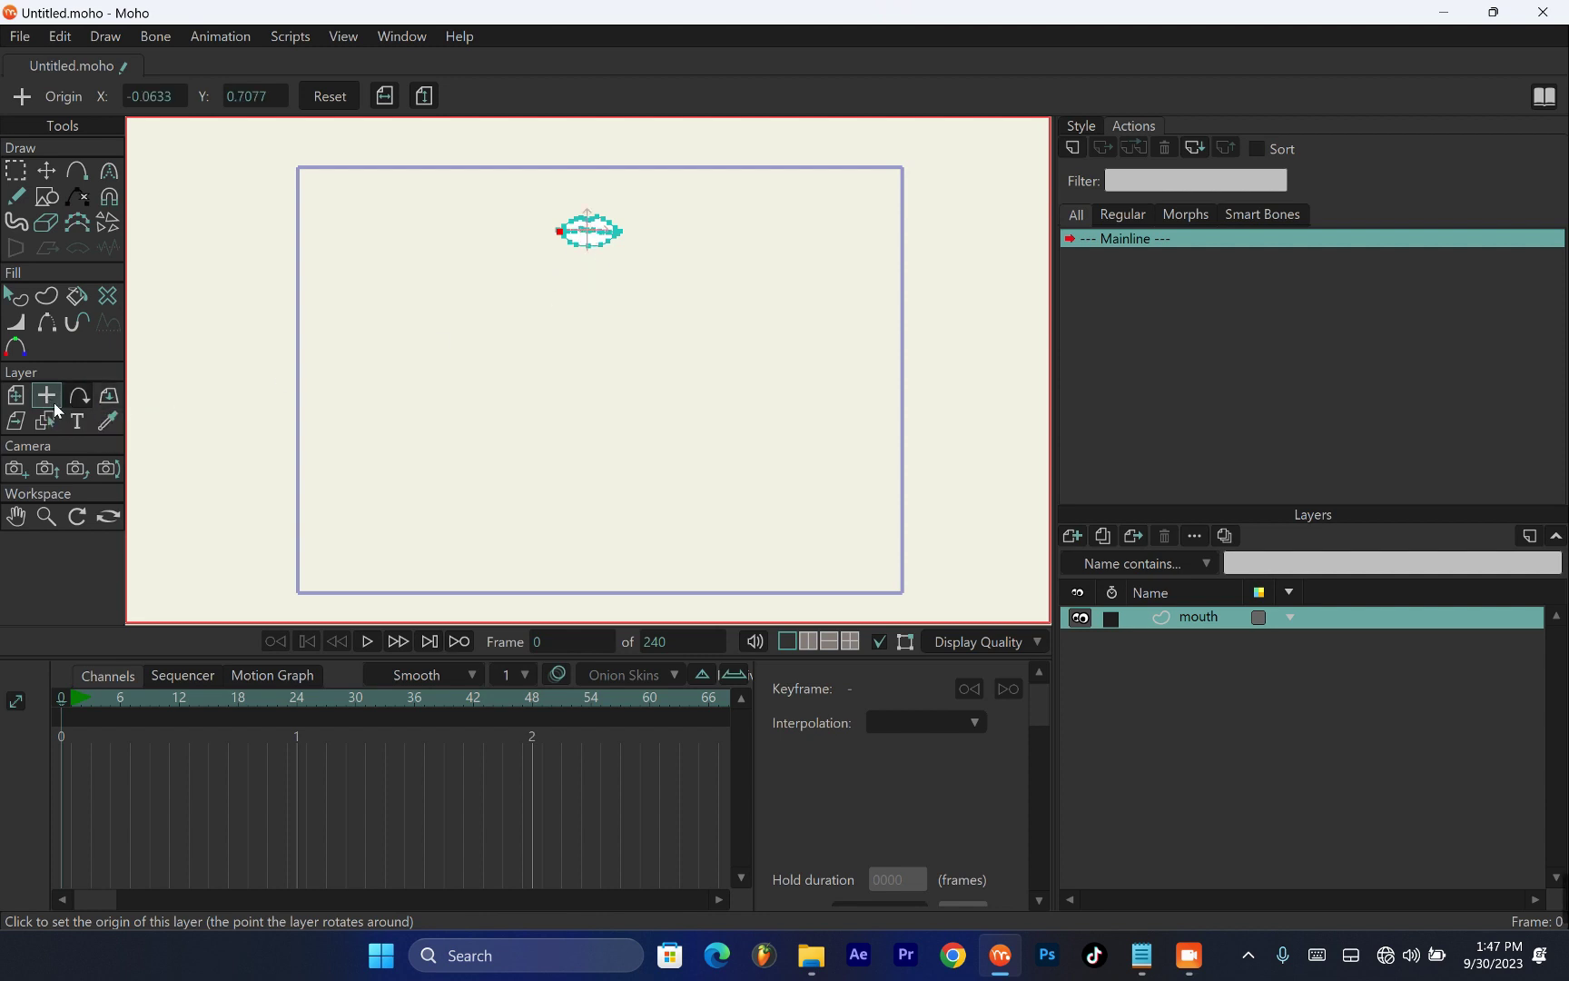
click(15, 397)
drag(596, 249, 604, 382)
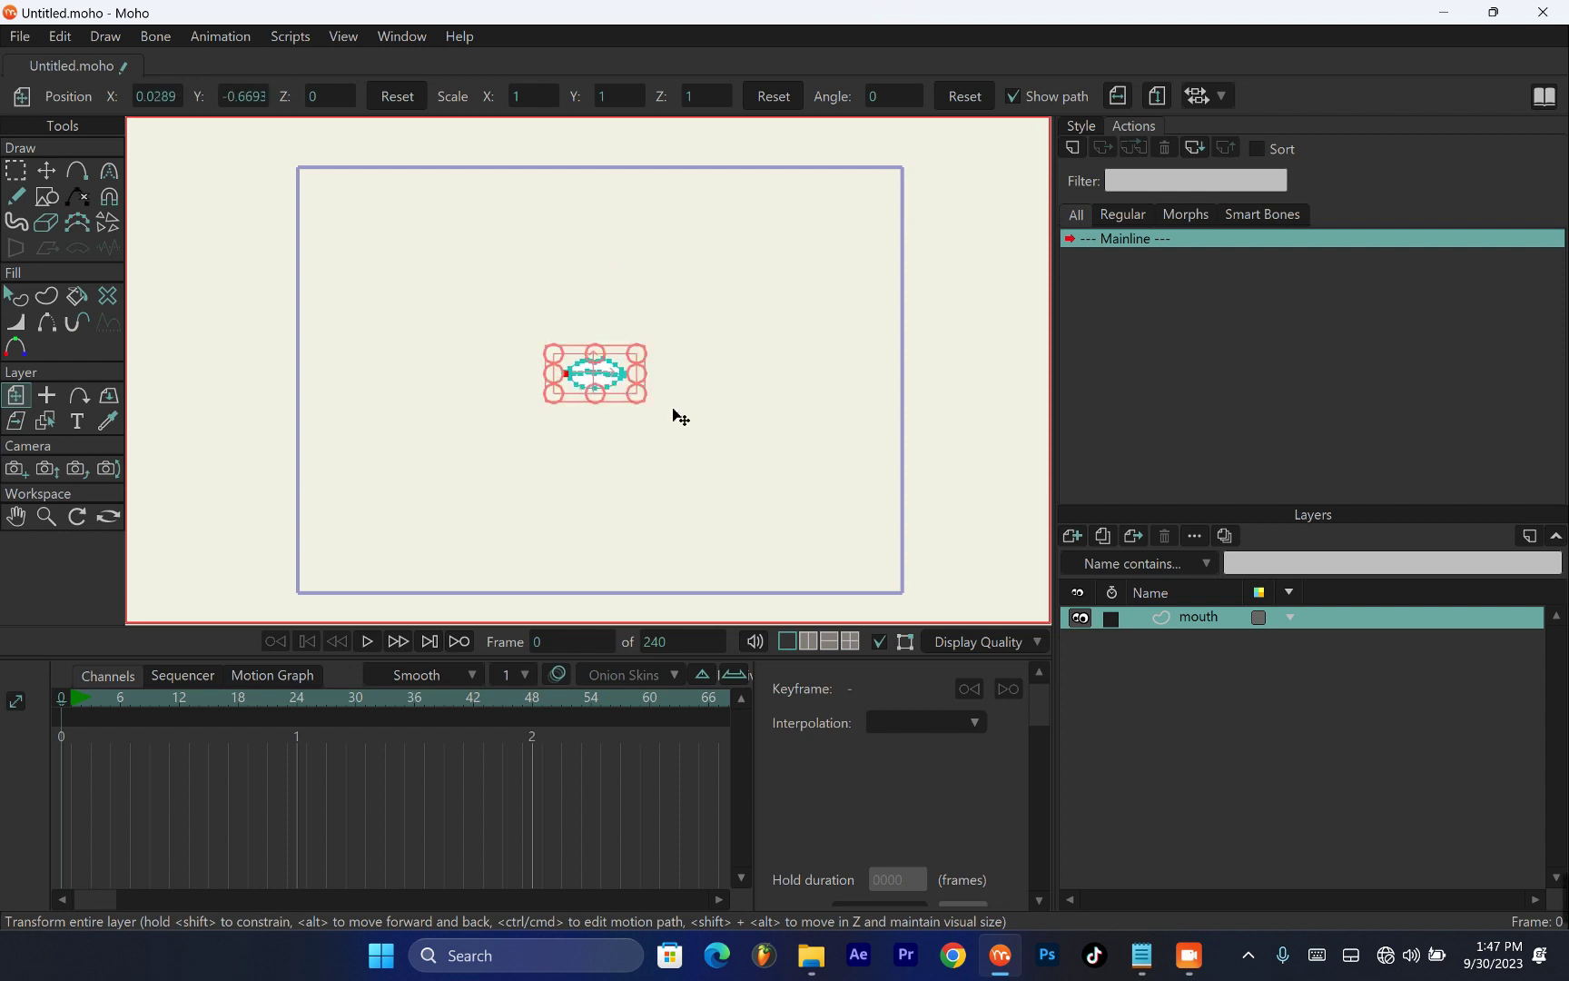
Scale the mouth layer up uniformly to about 4.68
drag(639, 402, 798, 492)
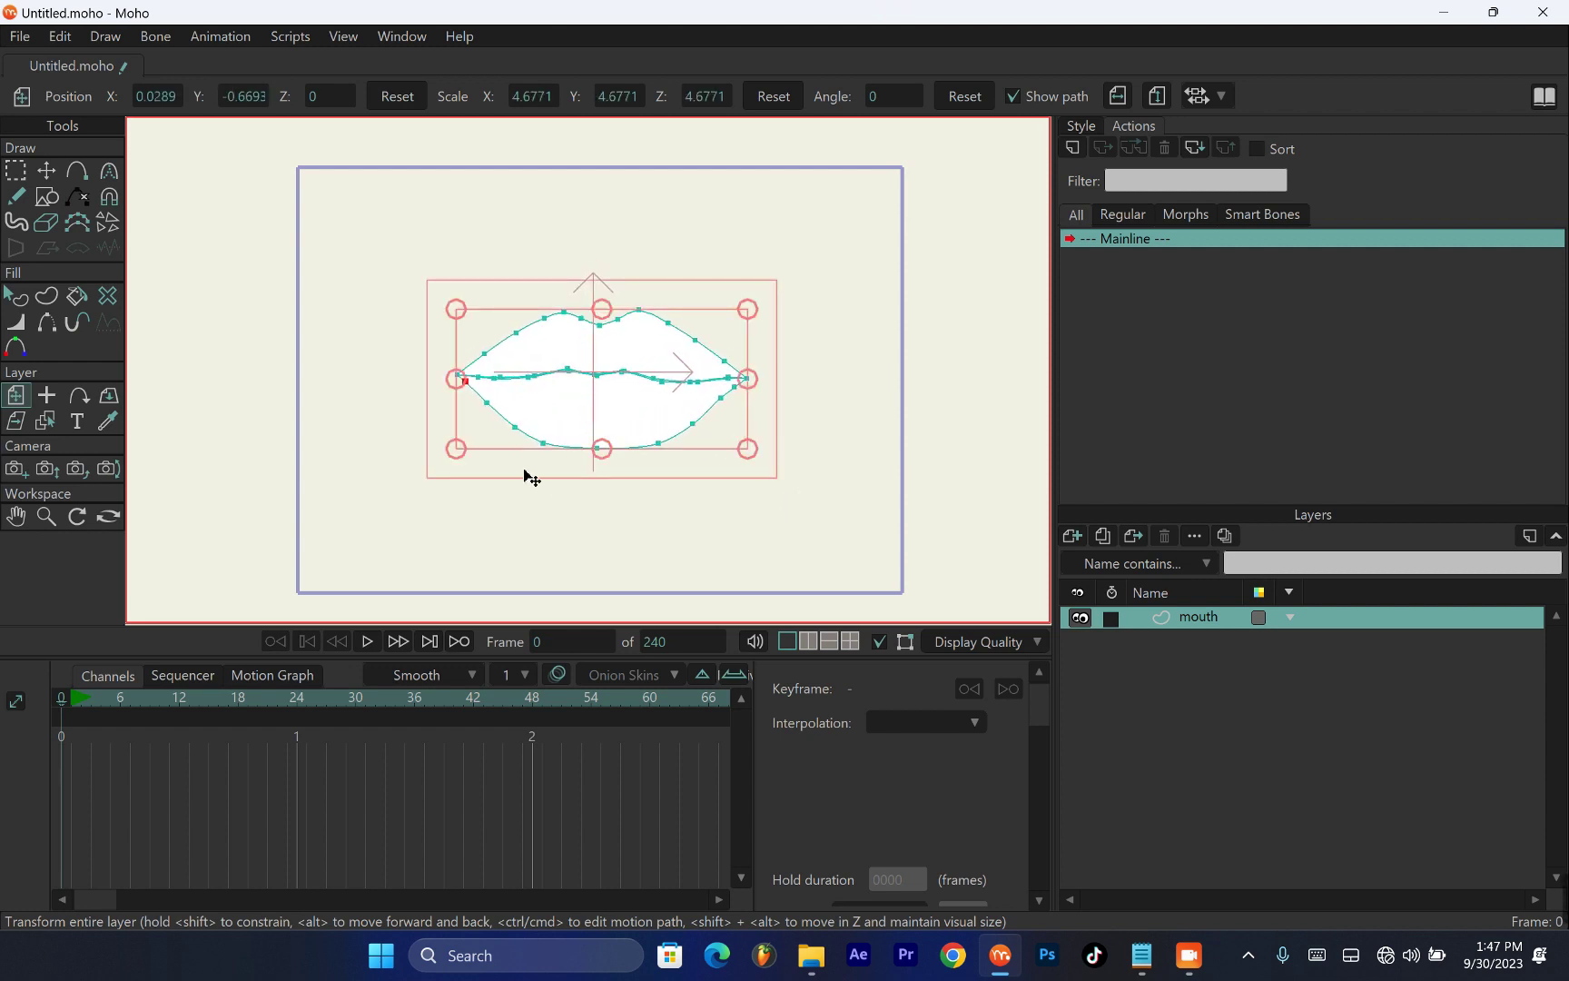
scroll(607, 354, up, 6)
mouse_move(625, 361)
mouse_down()
mouse_move(628, 312)
mouse_move(640, 343)
mouse_up()
scroll(632, 320, down, 1)
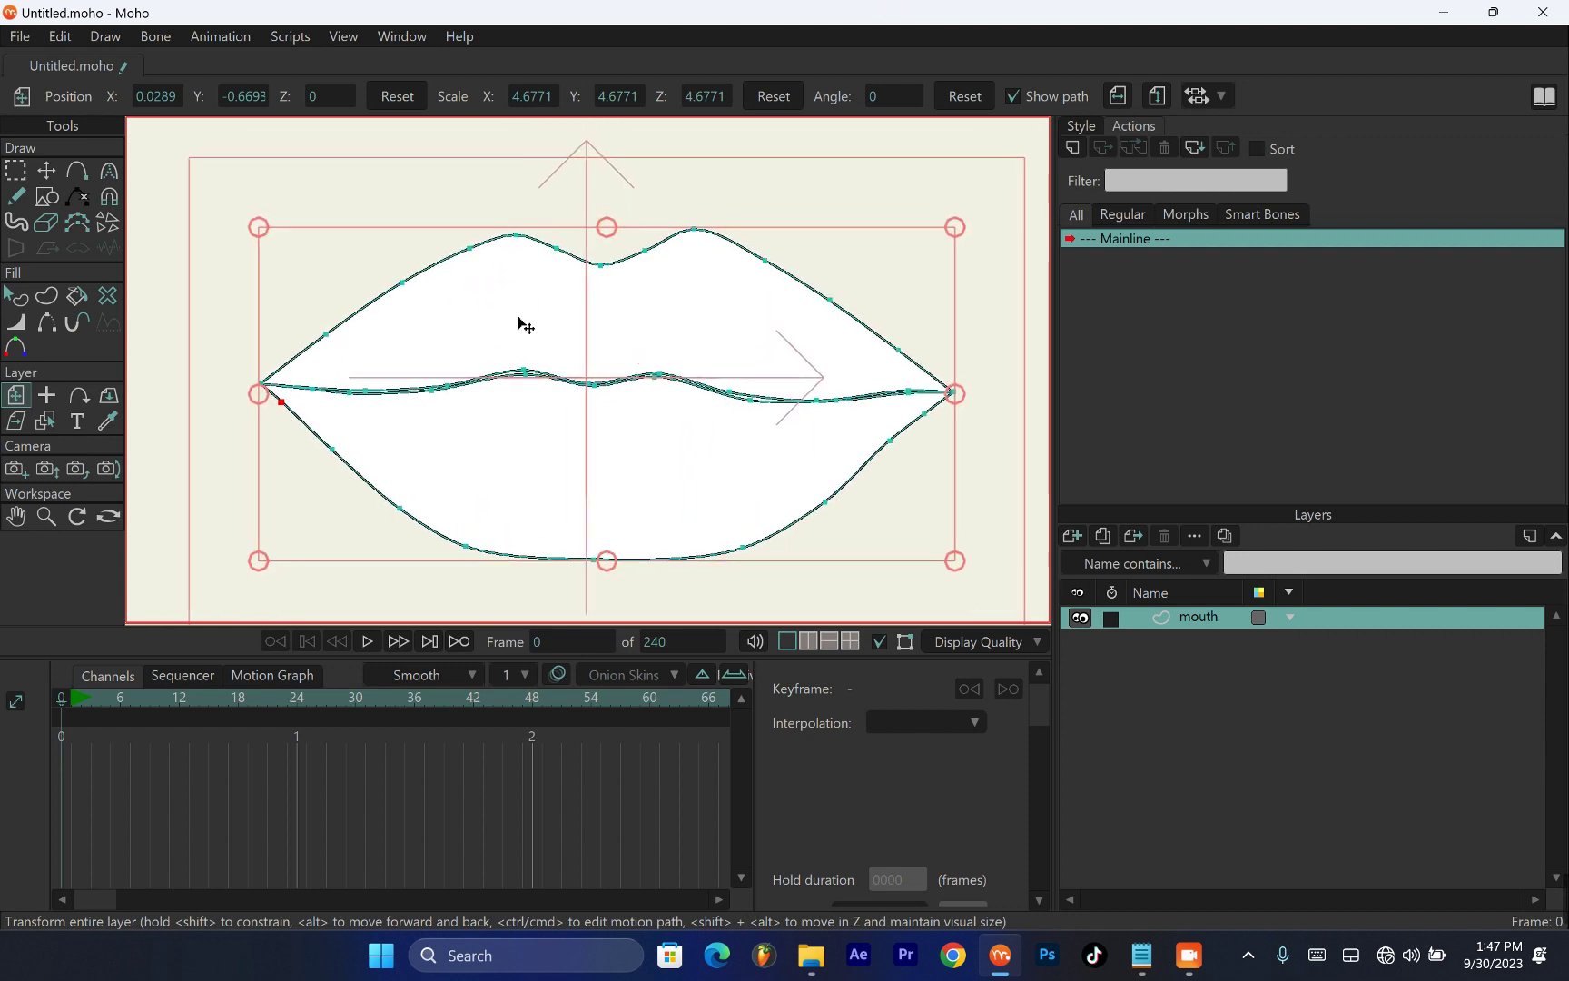
Fill the upper and lower lip shapes with a dark brown swatch after trying a lighter brown
click(1080, 127)
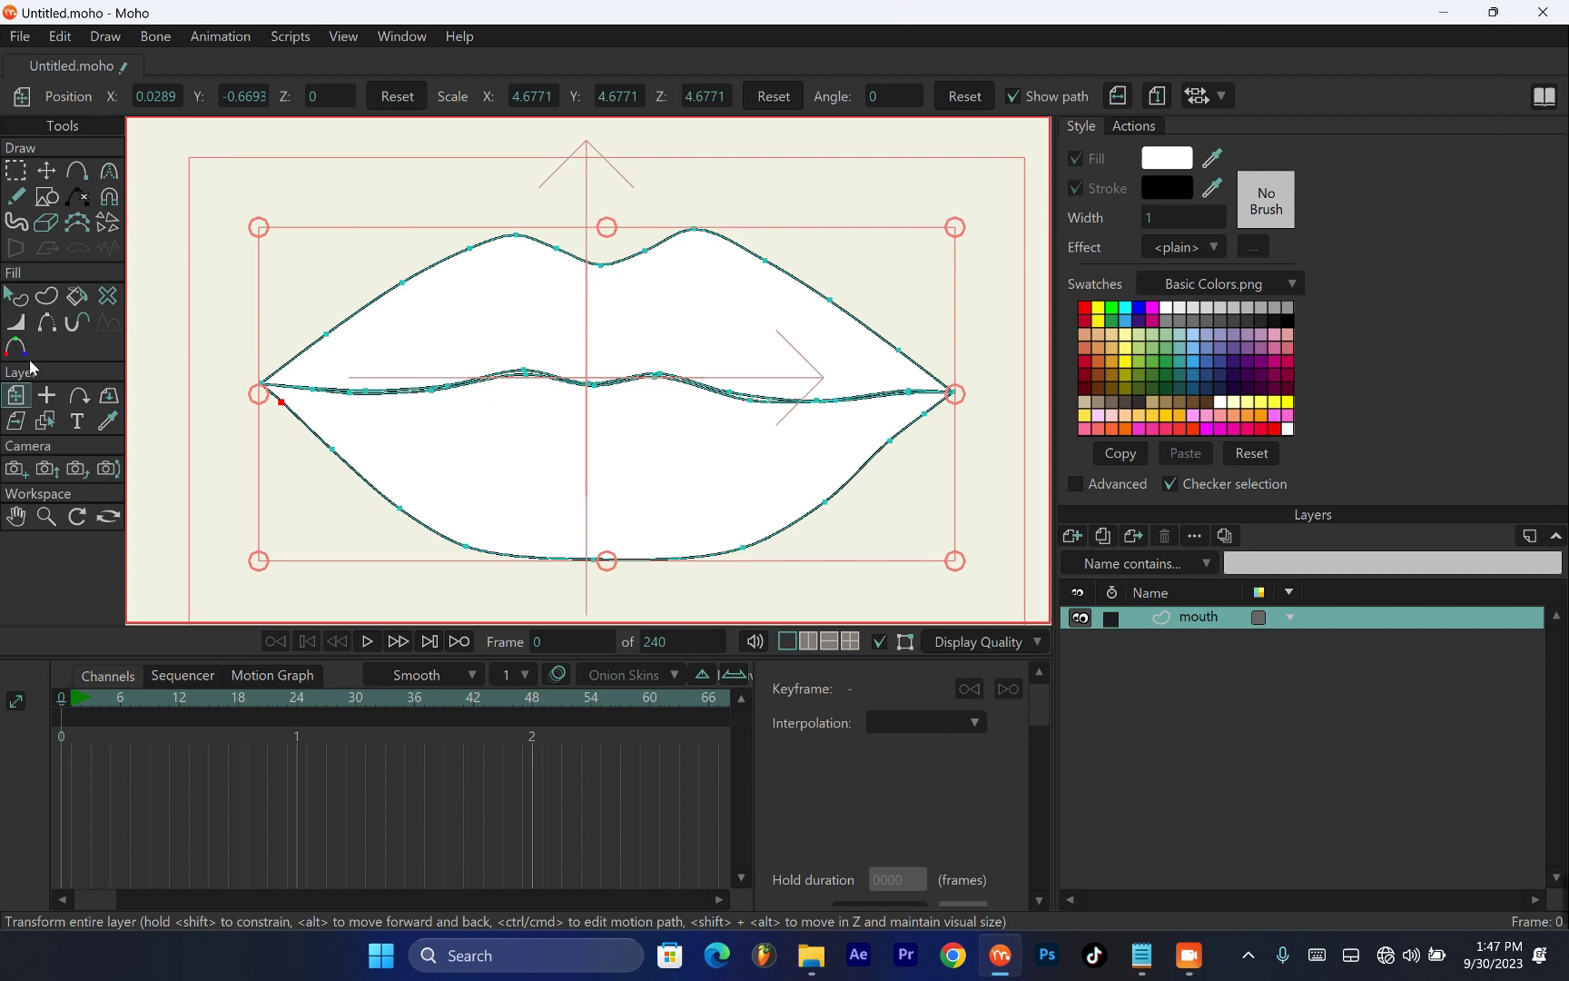
click(15, 296)
click(627, 318)
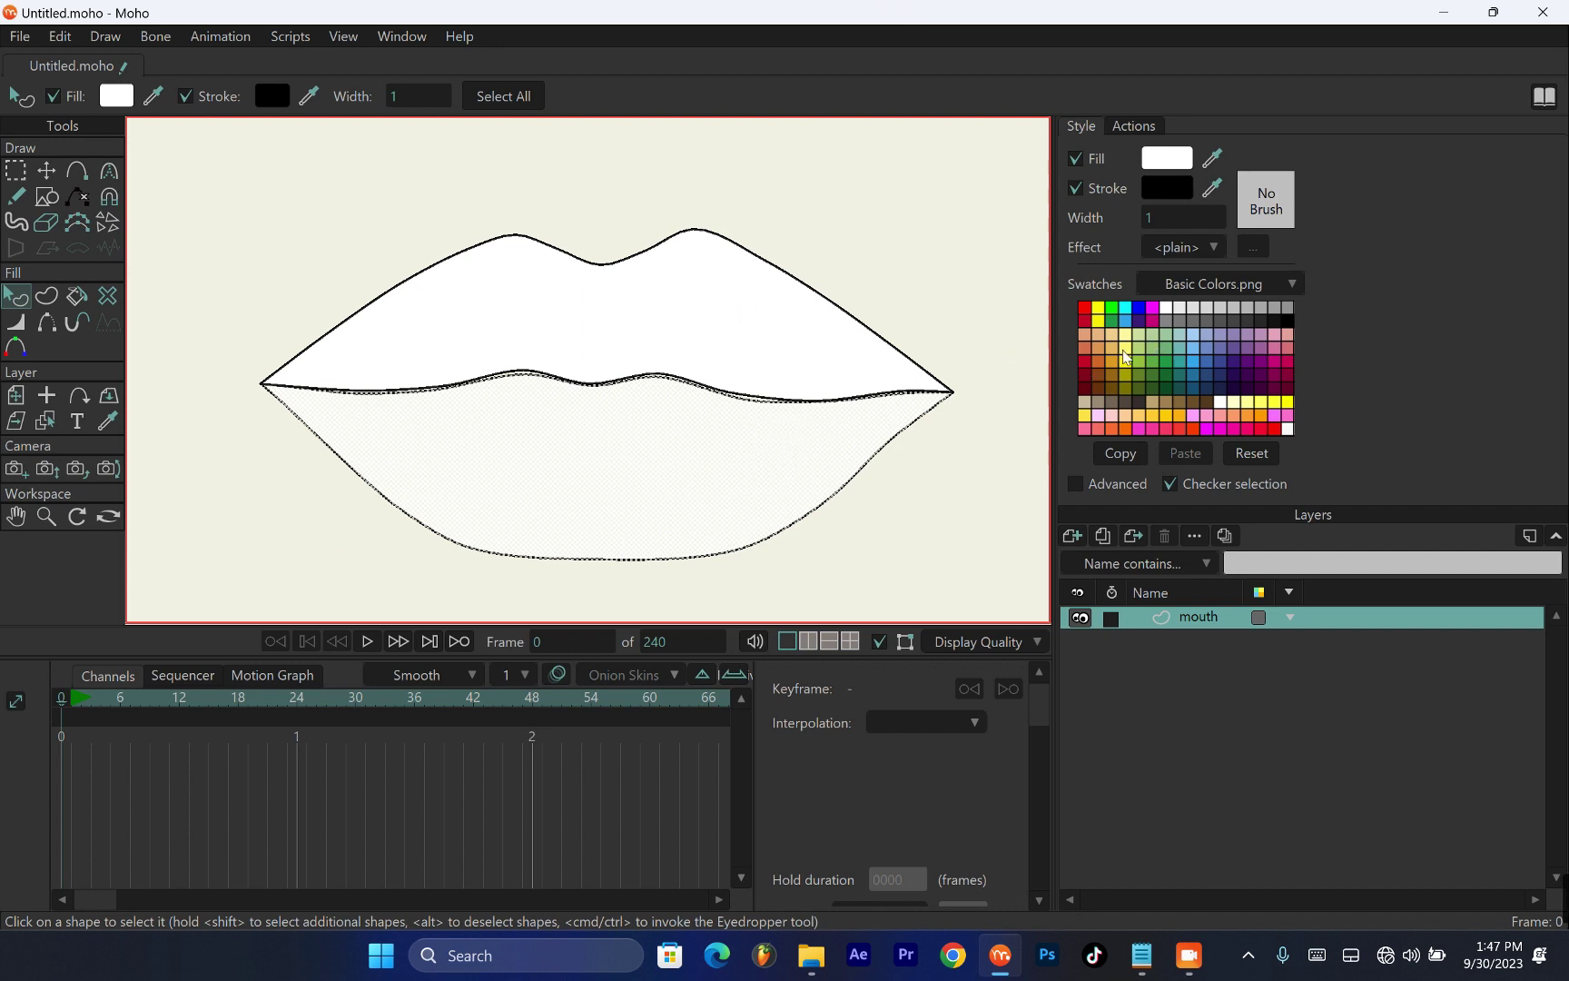
click(1180, 405)
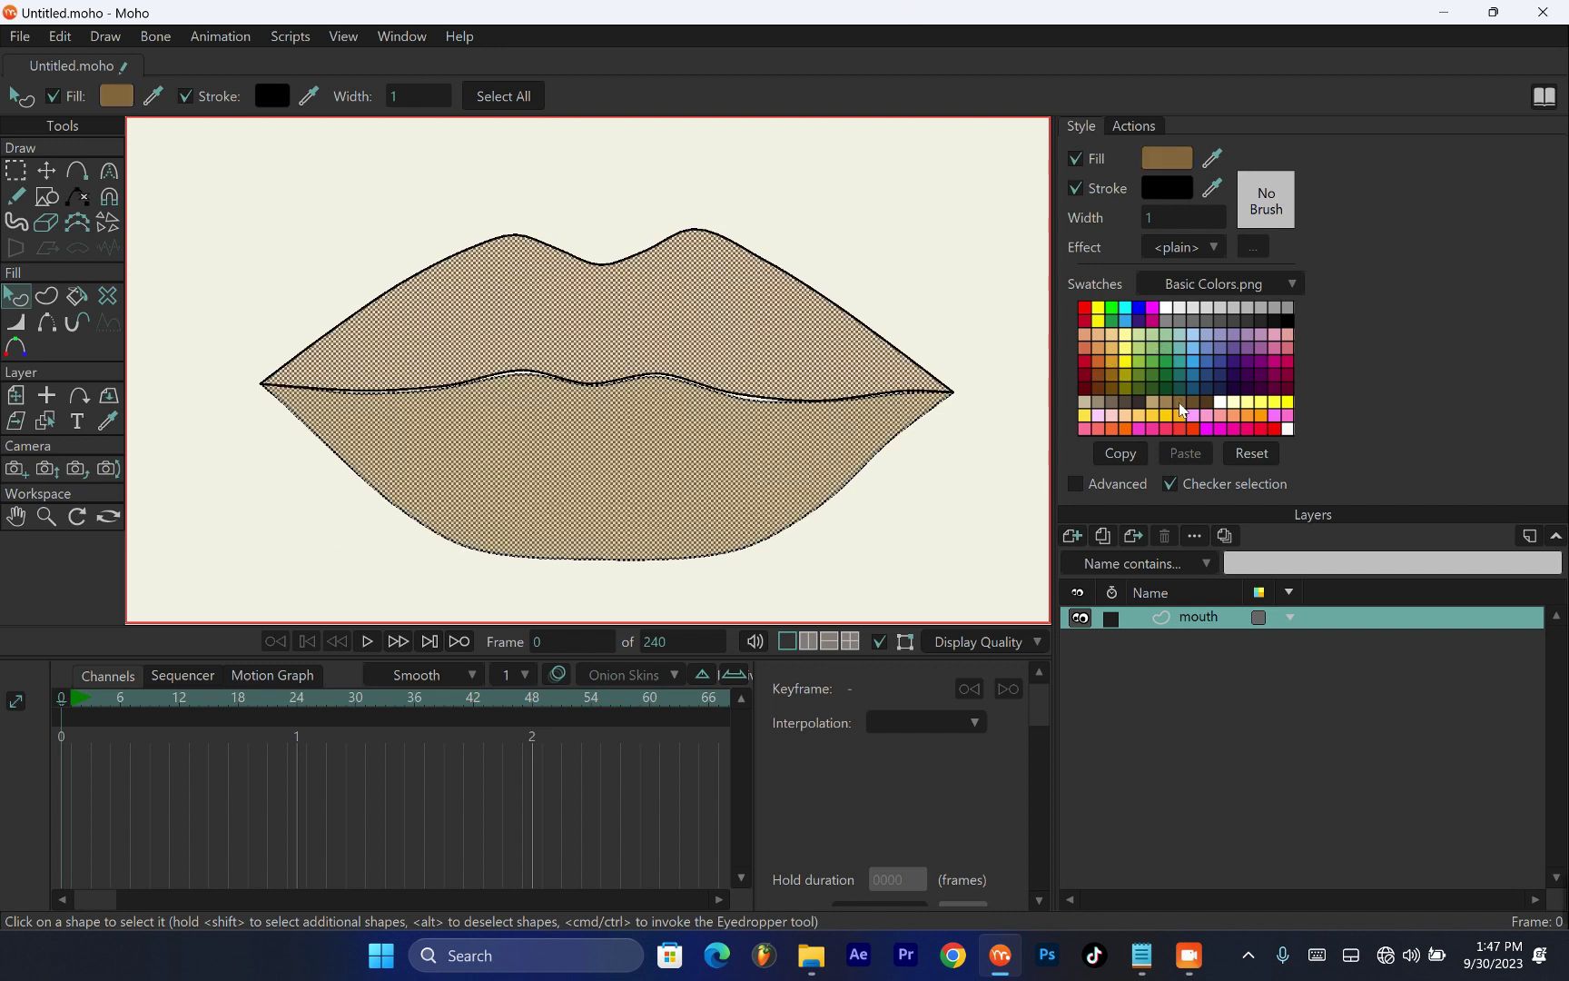
click(904, 278)
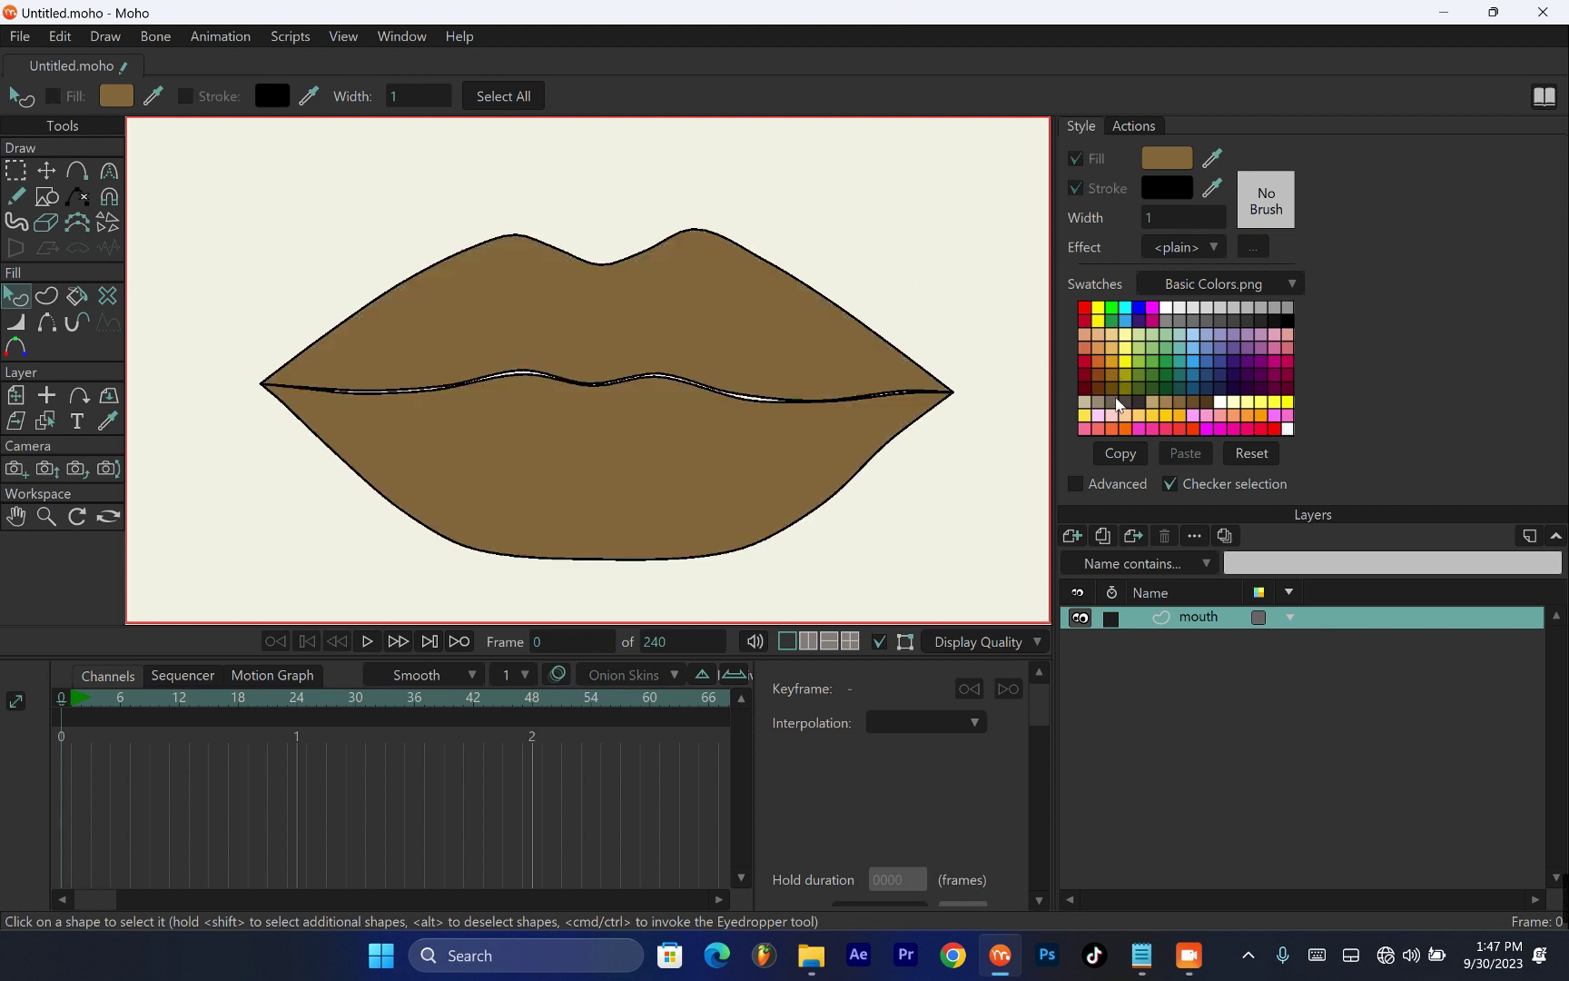
click(713, 286)
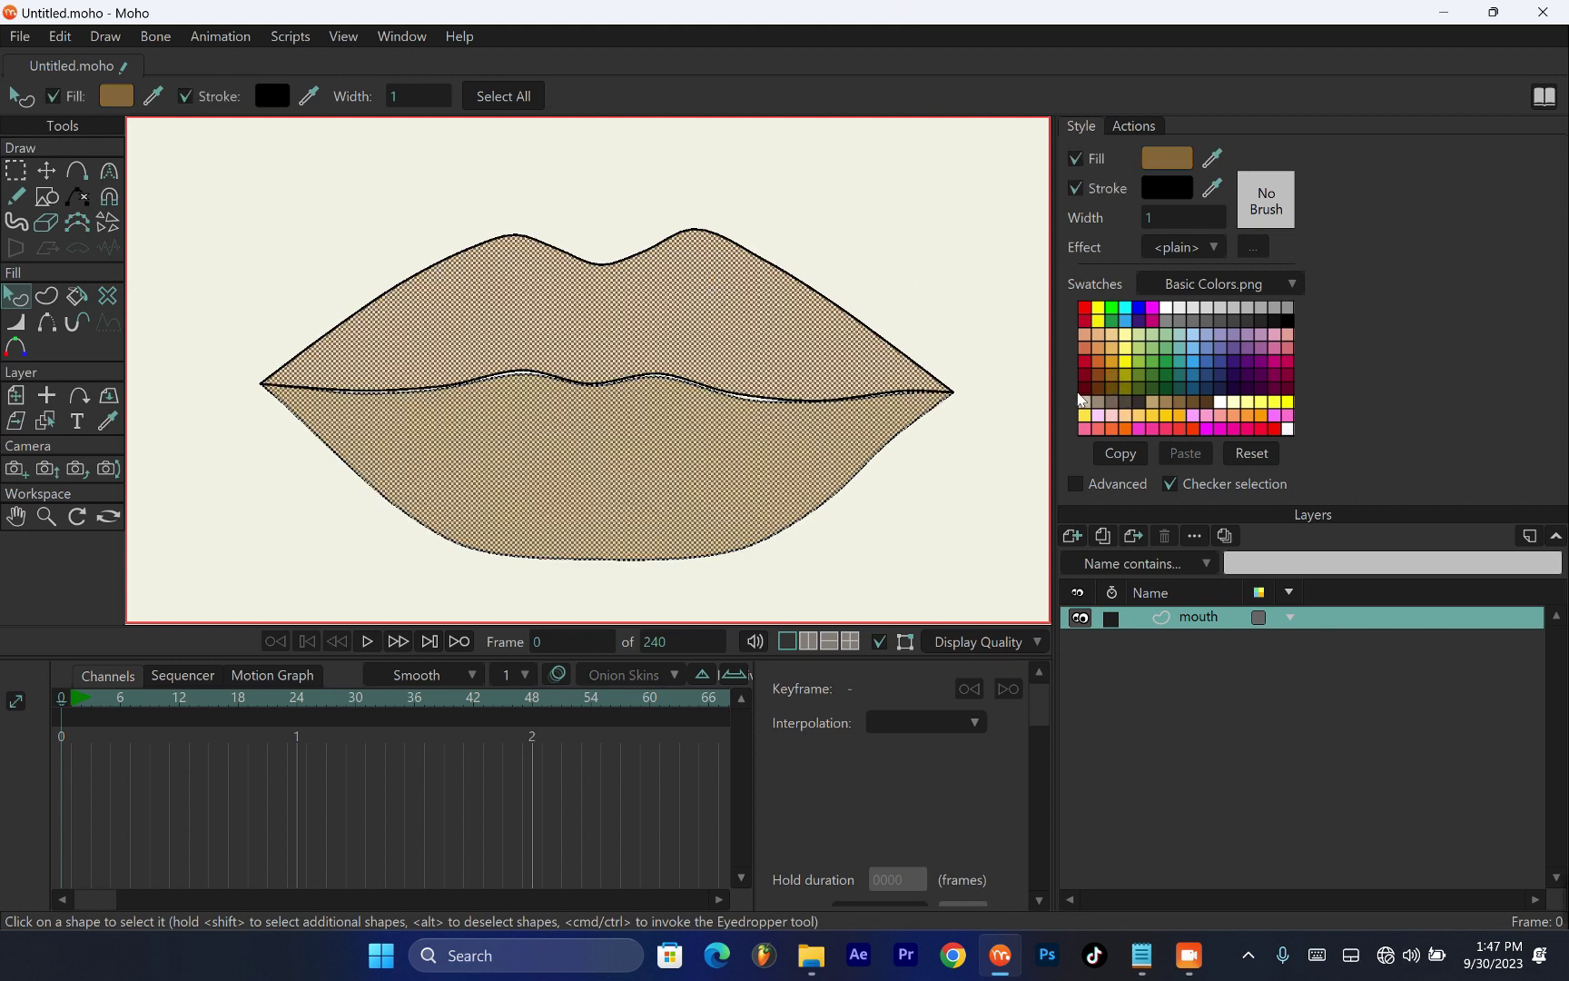
click(1114, 394)
click(873, 255)
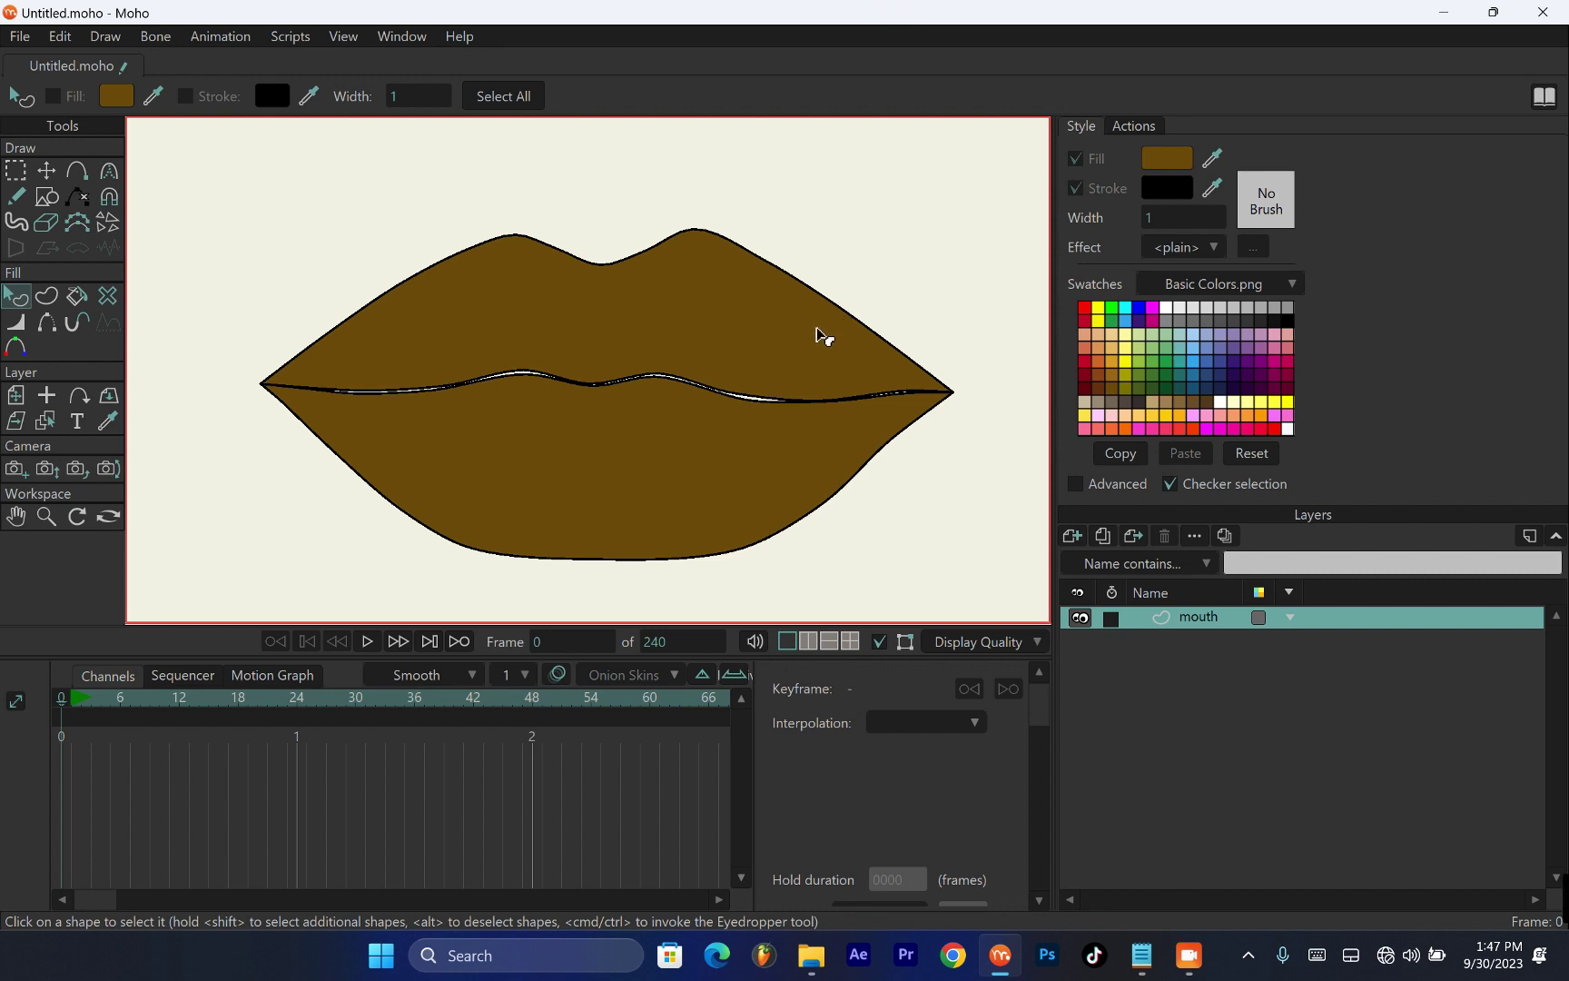
scroll(502, 307, down, 3)
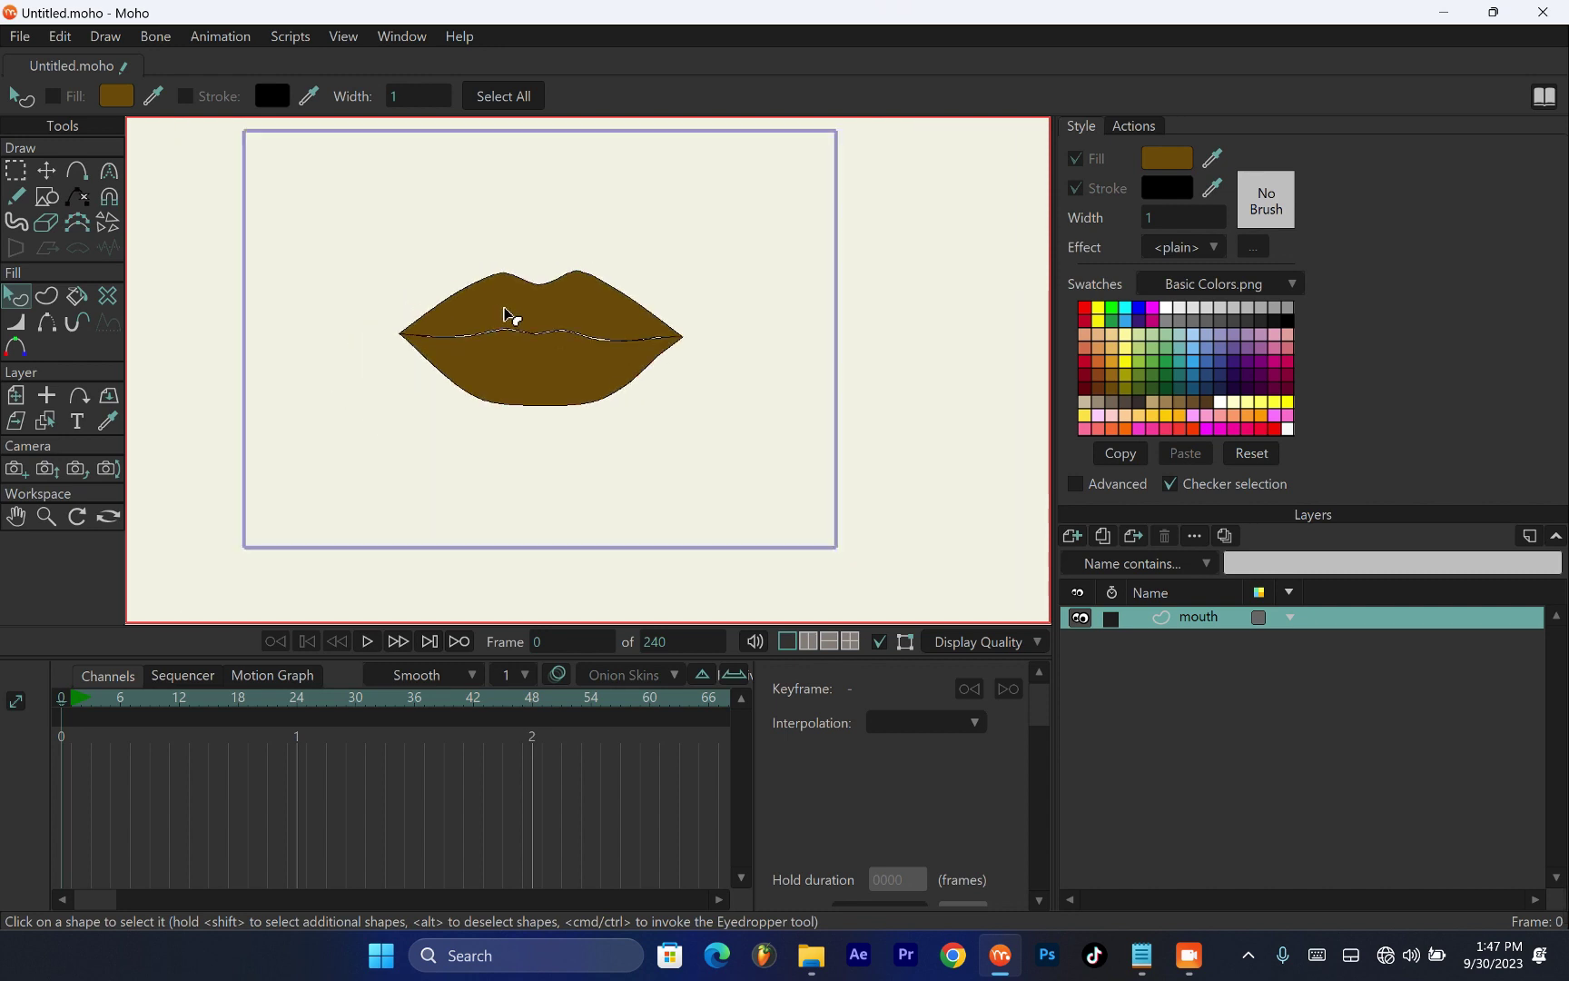
scroll(563, 311, up, 3)
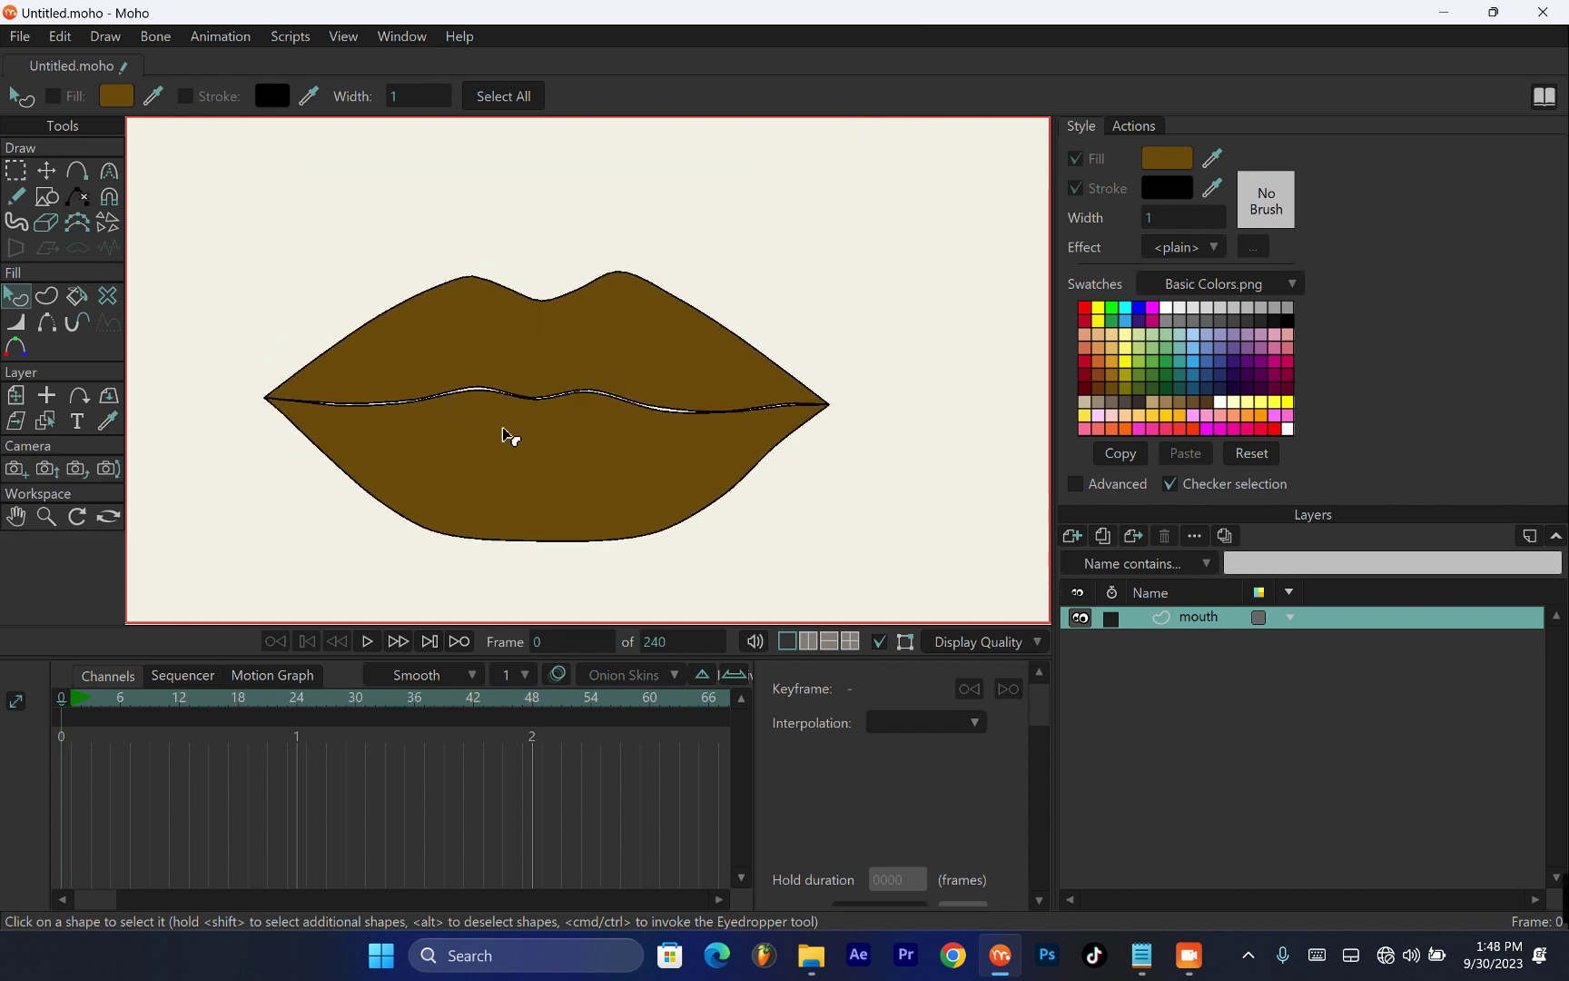
click(77, 169)
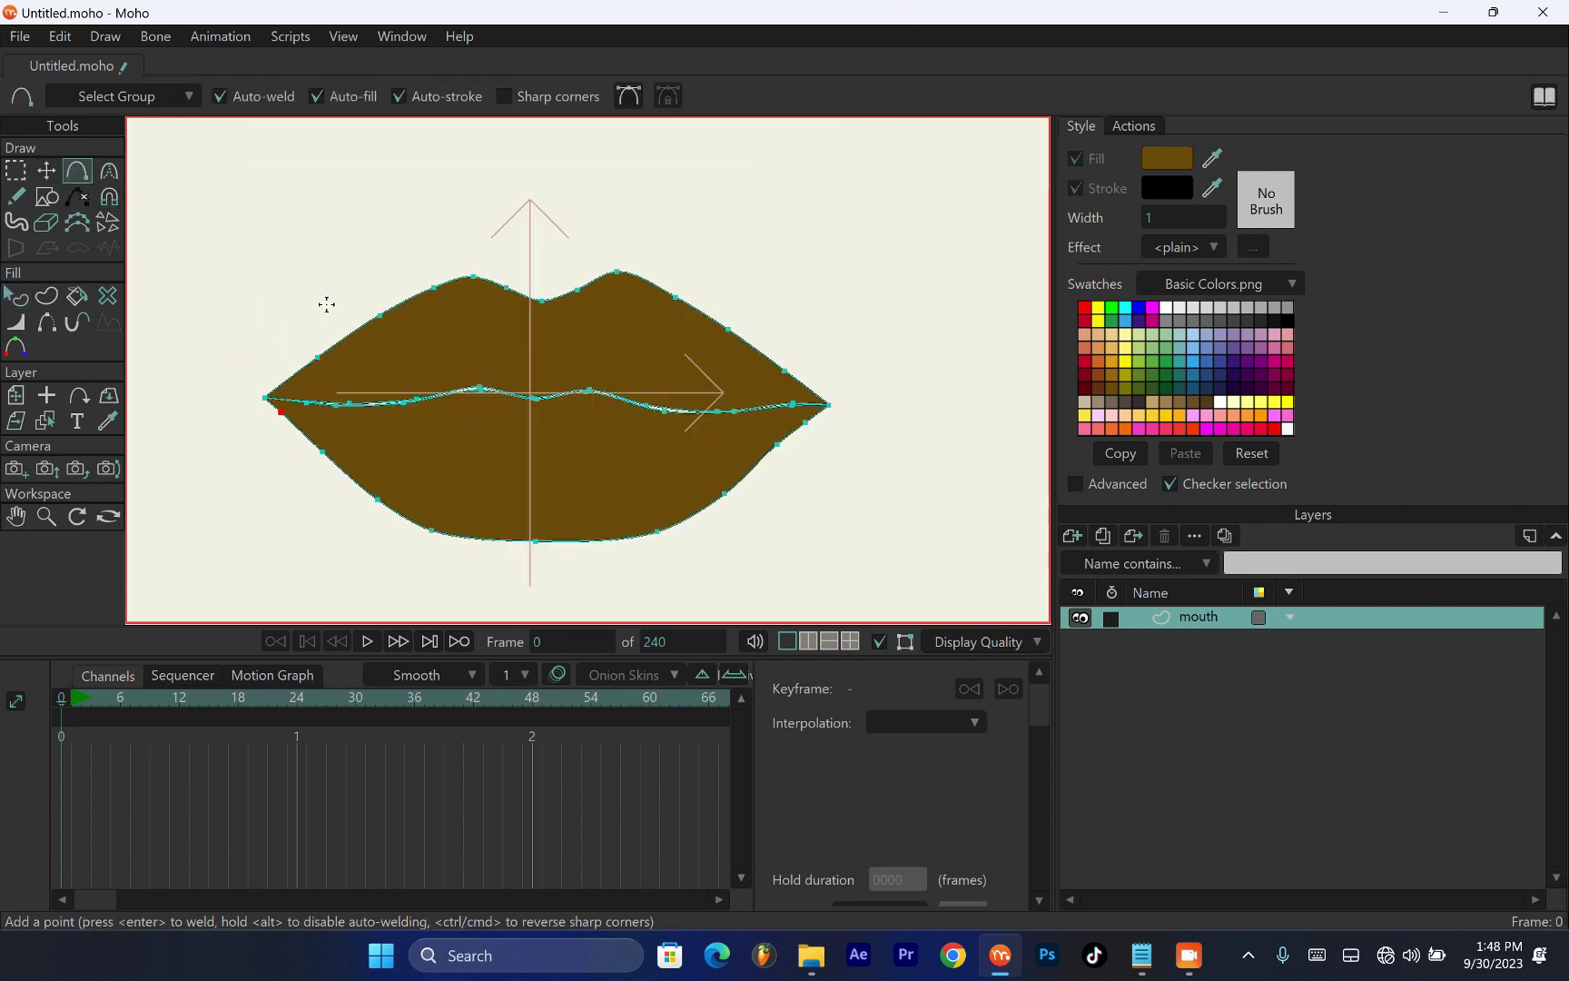
scroll(560, 362, up, 2)
scroll(650, 317, down, 2)
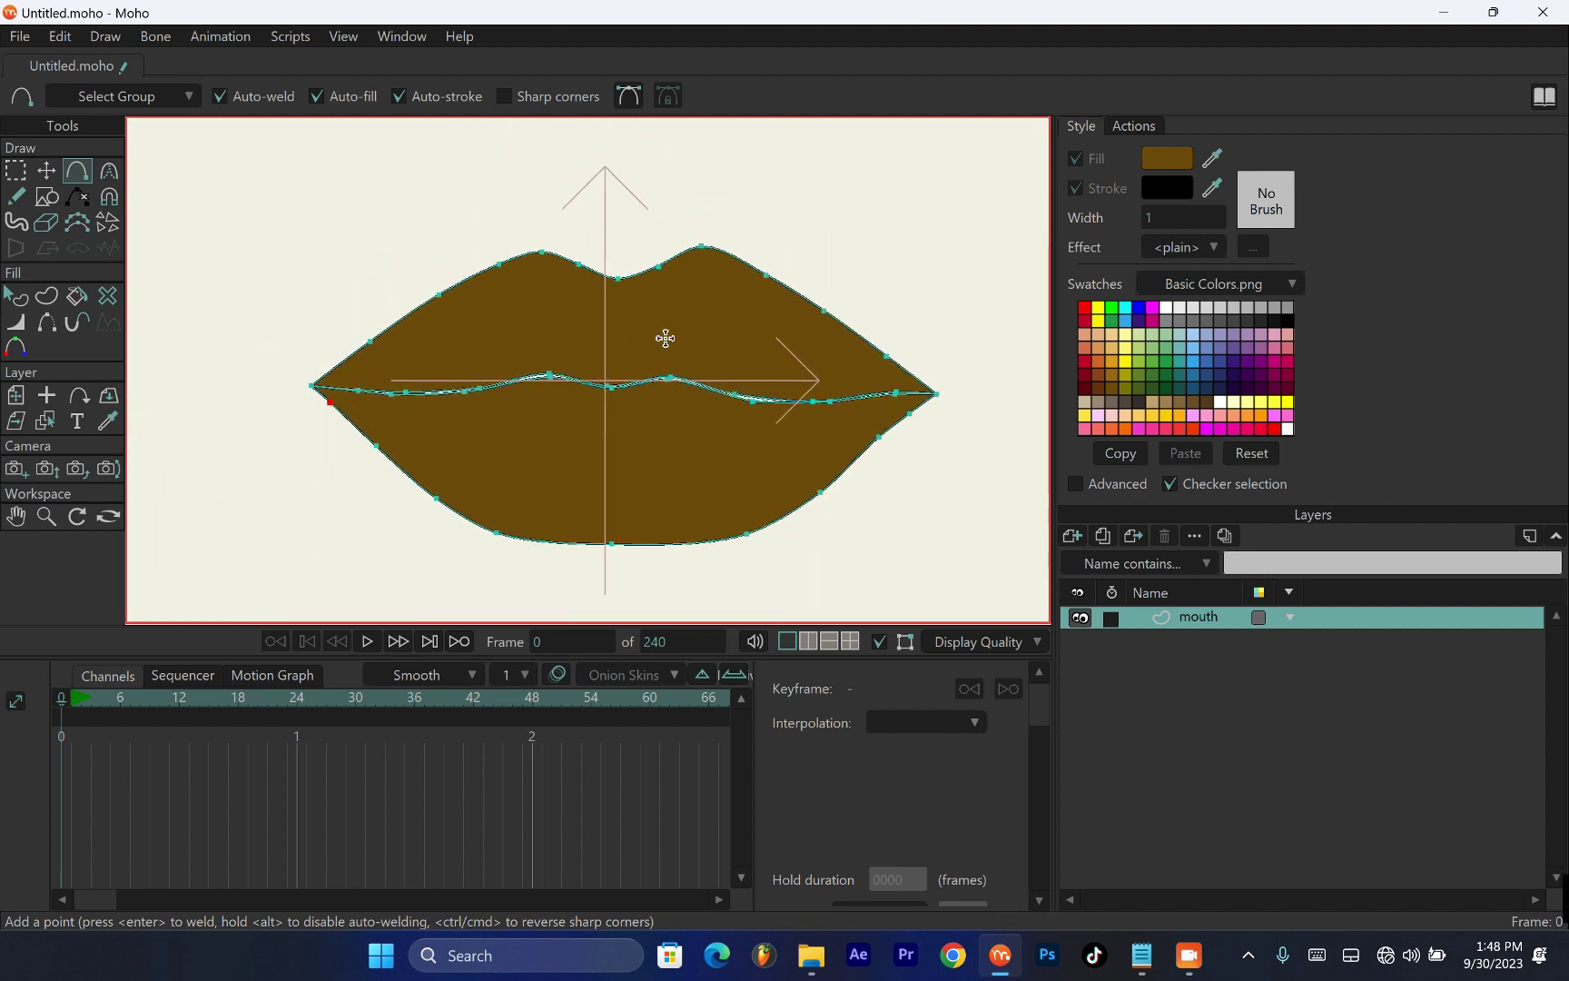
scroll(590, 324, up, 1)
drag(558, 334, 562, 336)
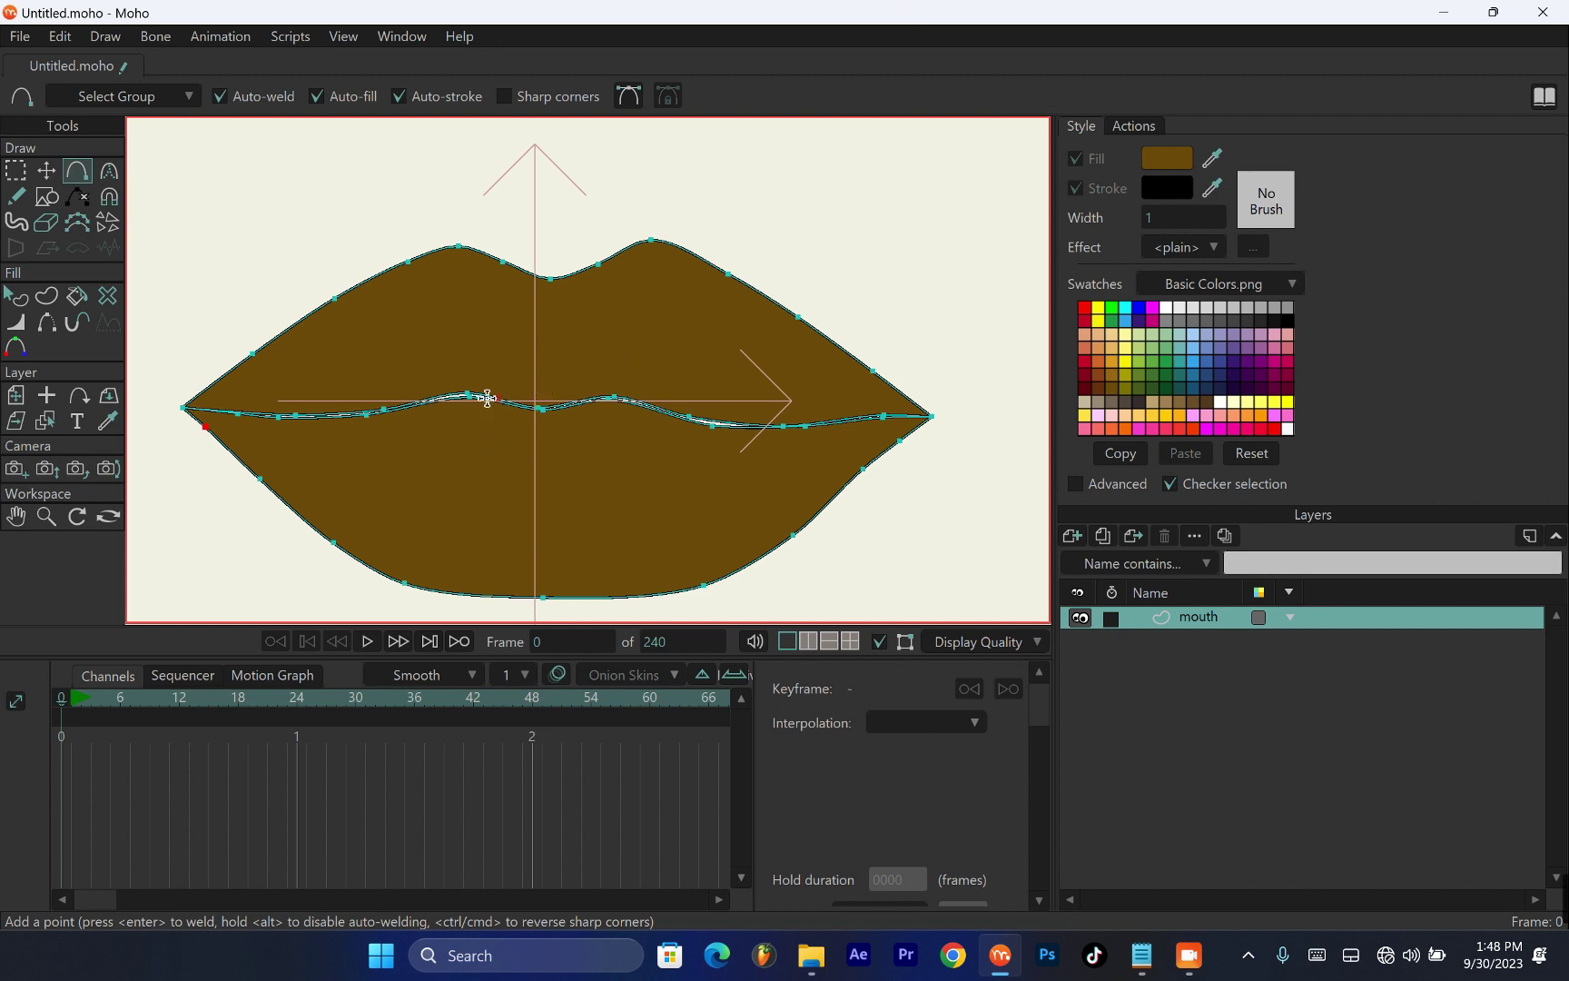
Select all the lip edges and create a crimson-filled shape with both fill and stroke over the brown lips
click(47, 294)
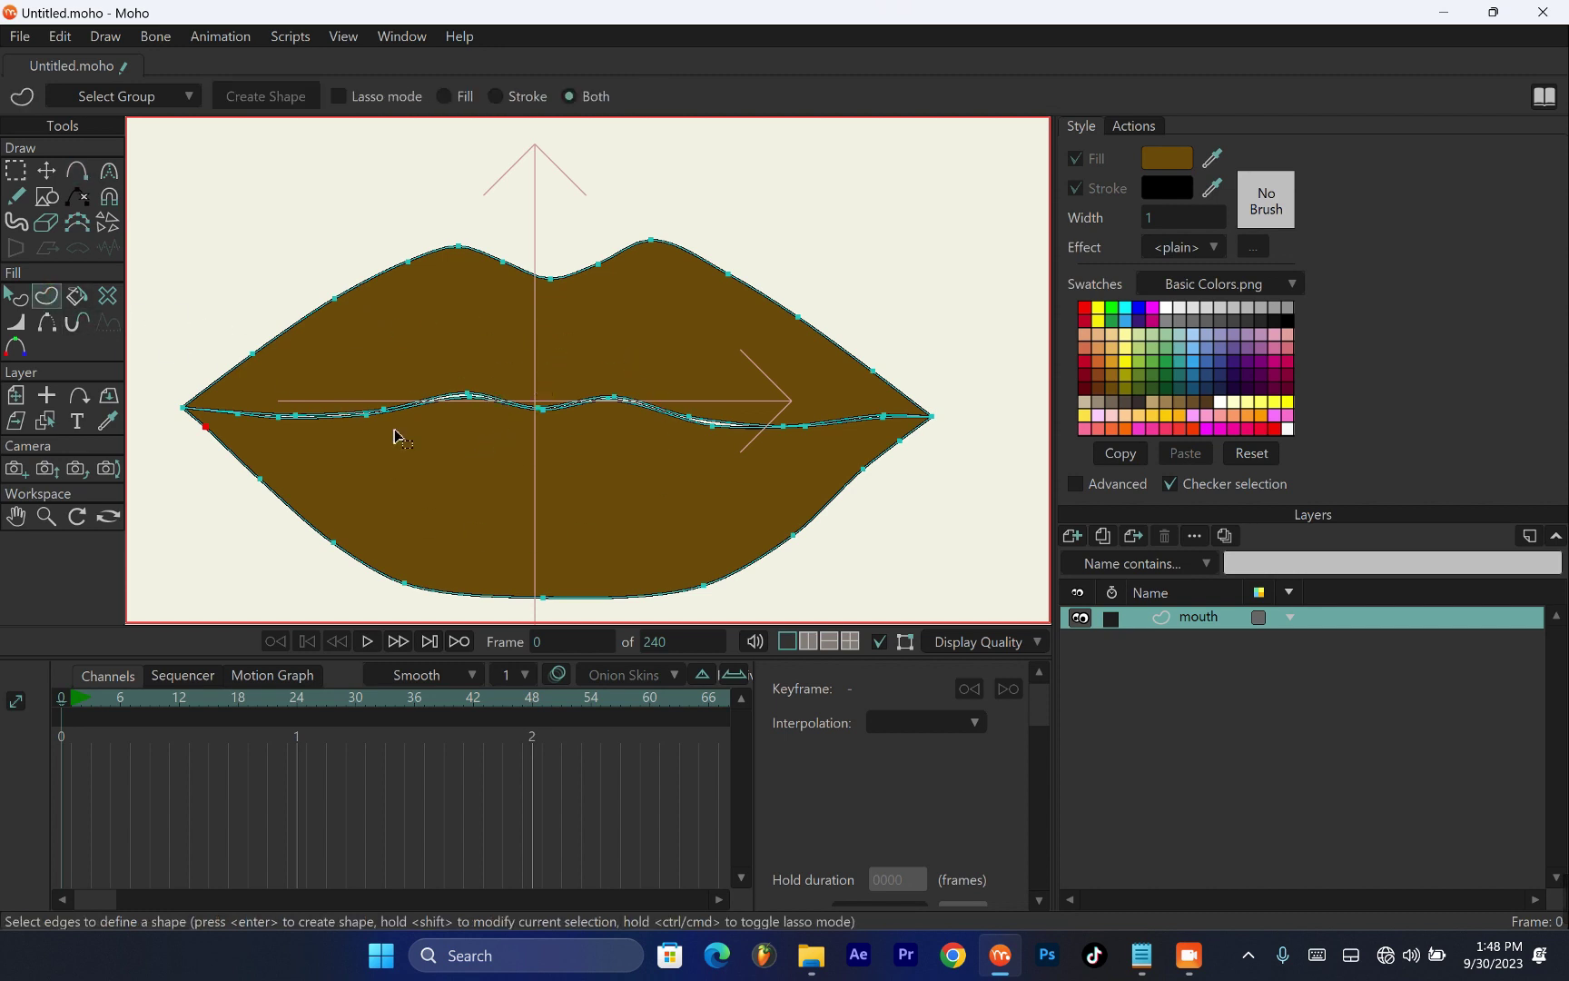
click(536, 505)
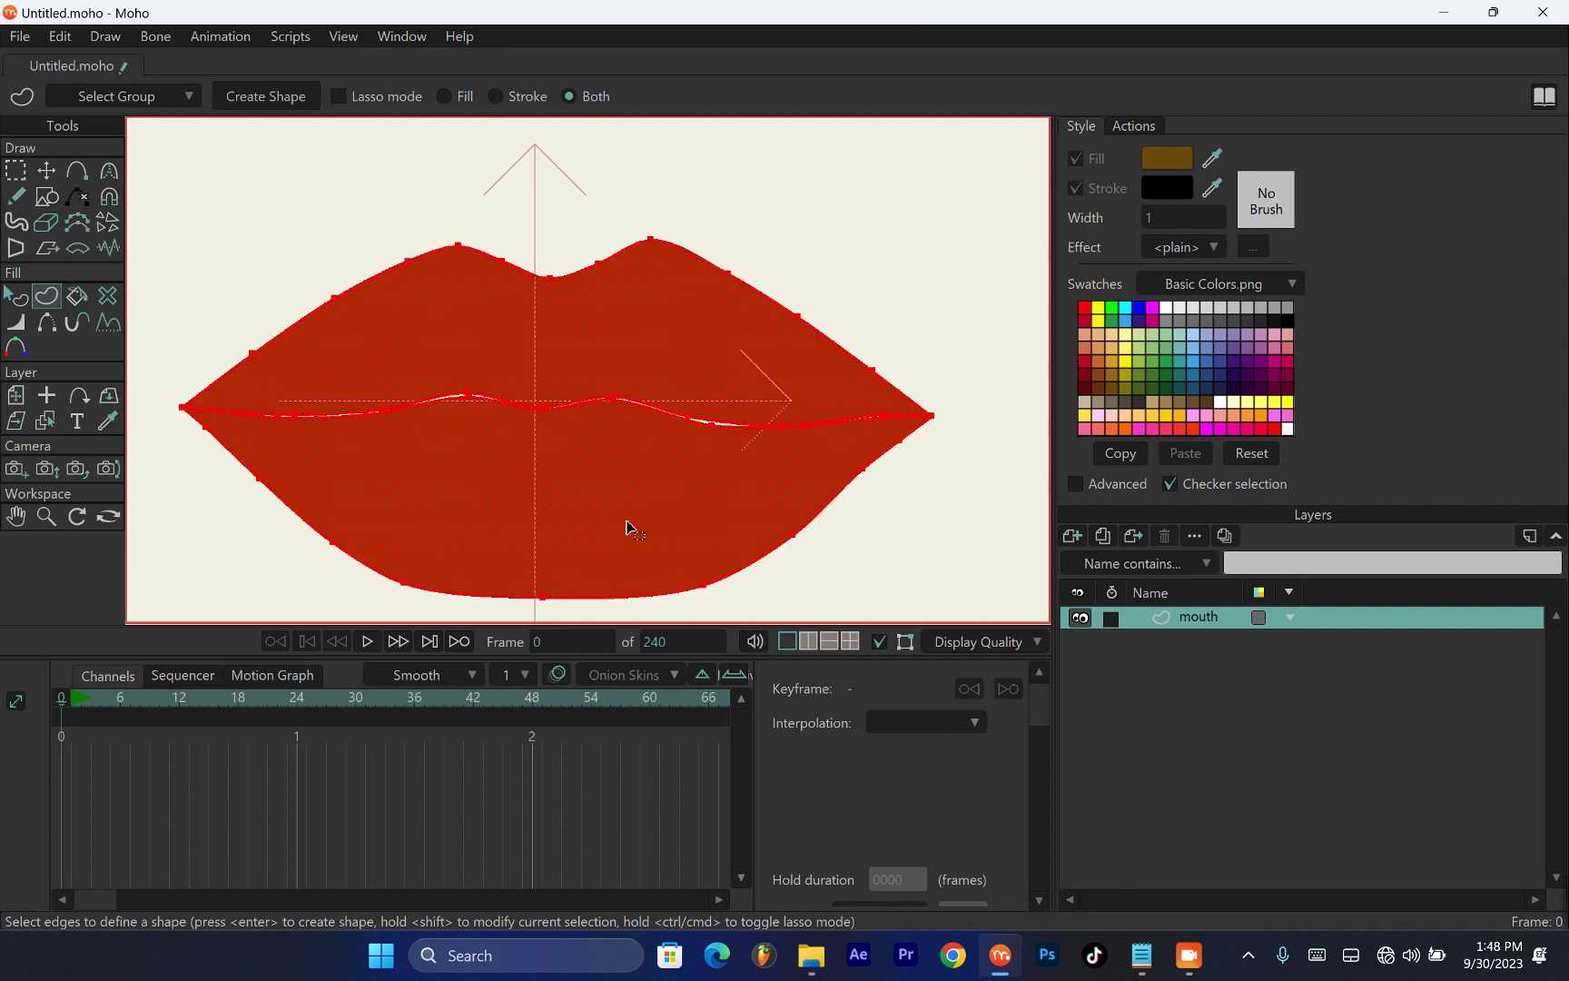
click(1086, 323)
click(265, 96)
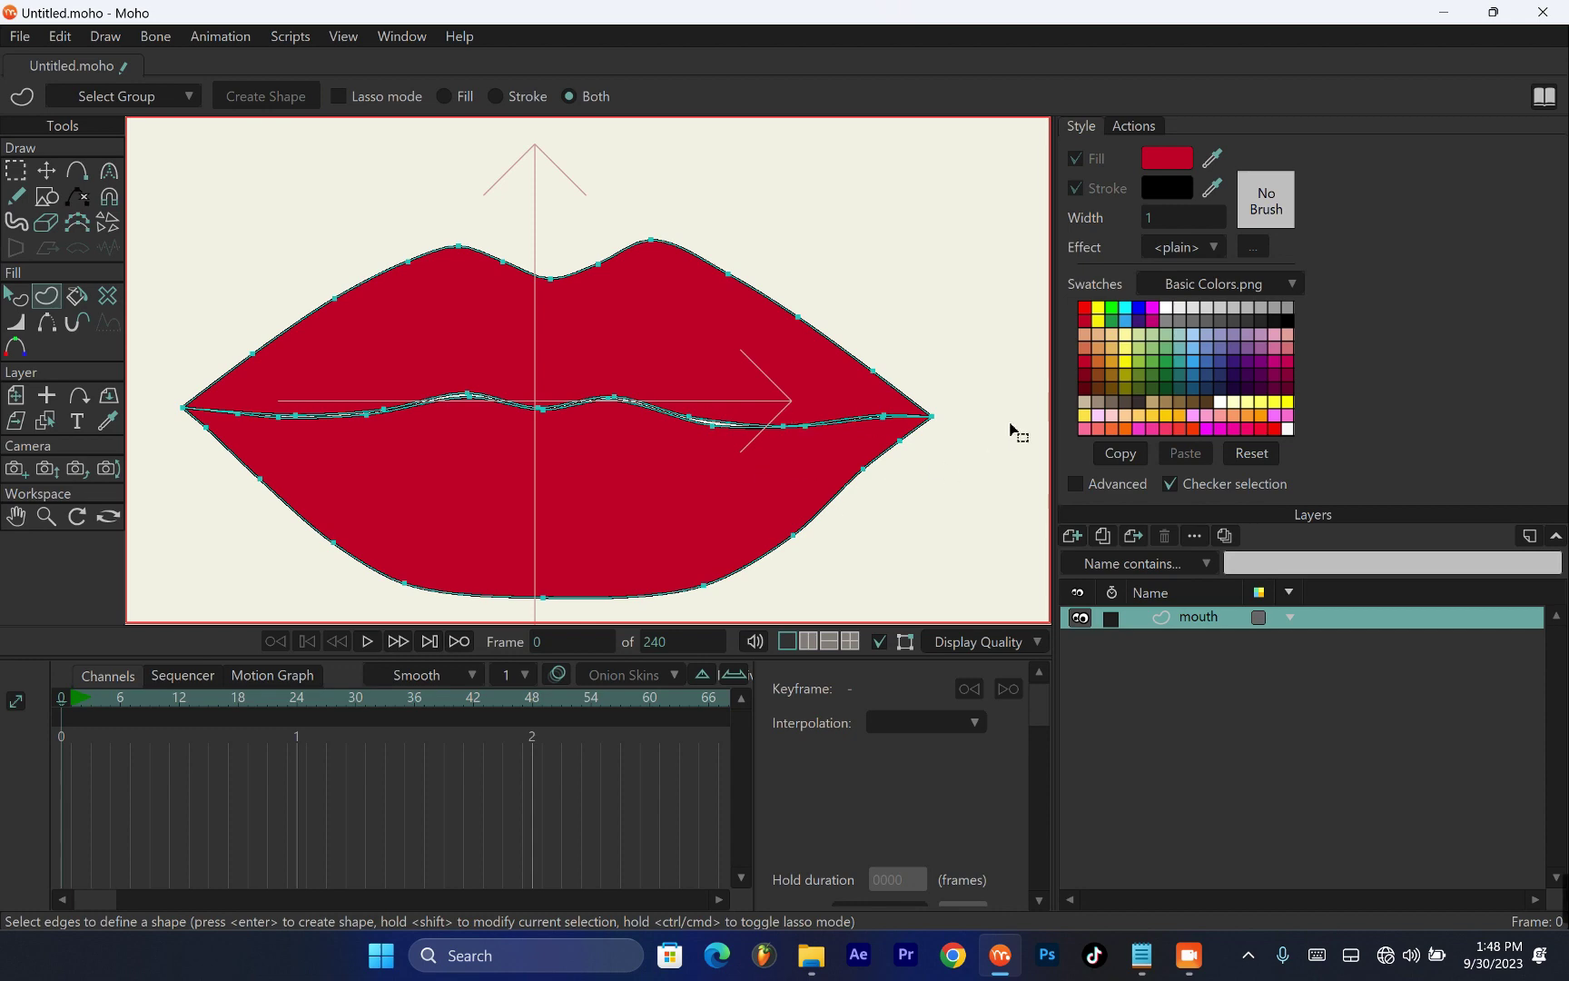
click(590, 263)
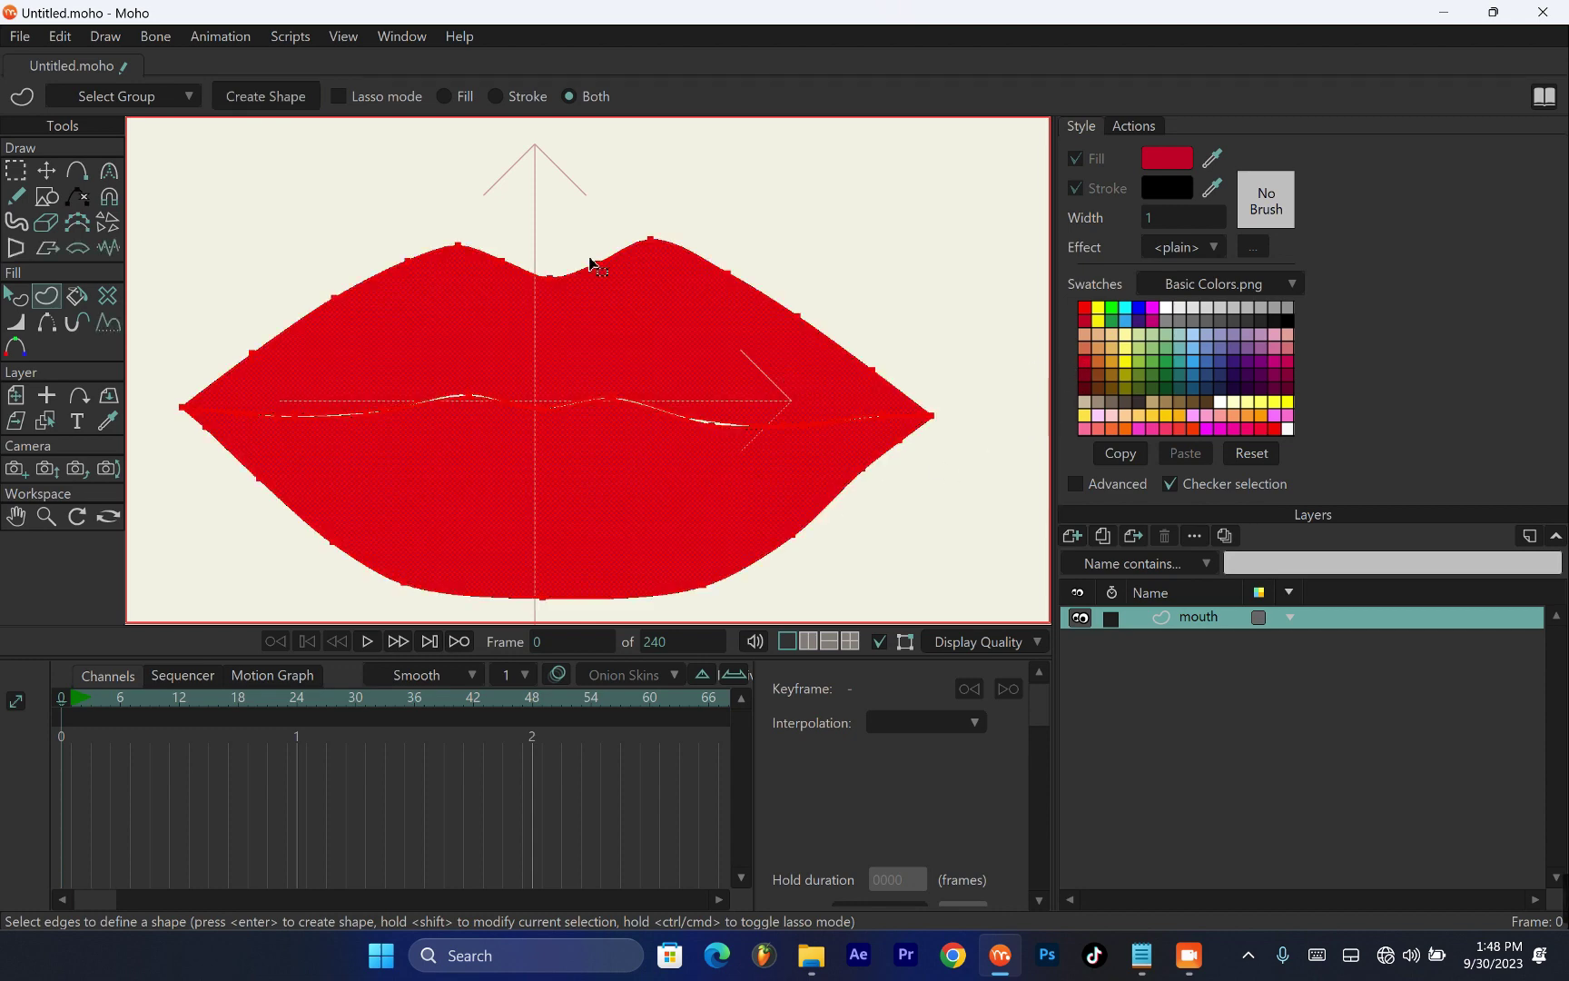
click(267, 103)
Draw a wide closed oval for a highlight inside the lower lip with the Add Point tool
scroll(683, 411, down, 5)
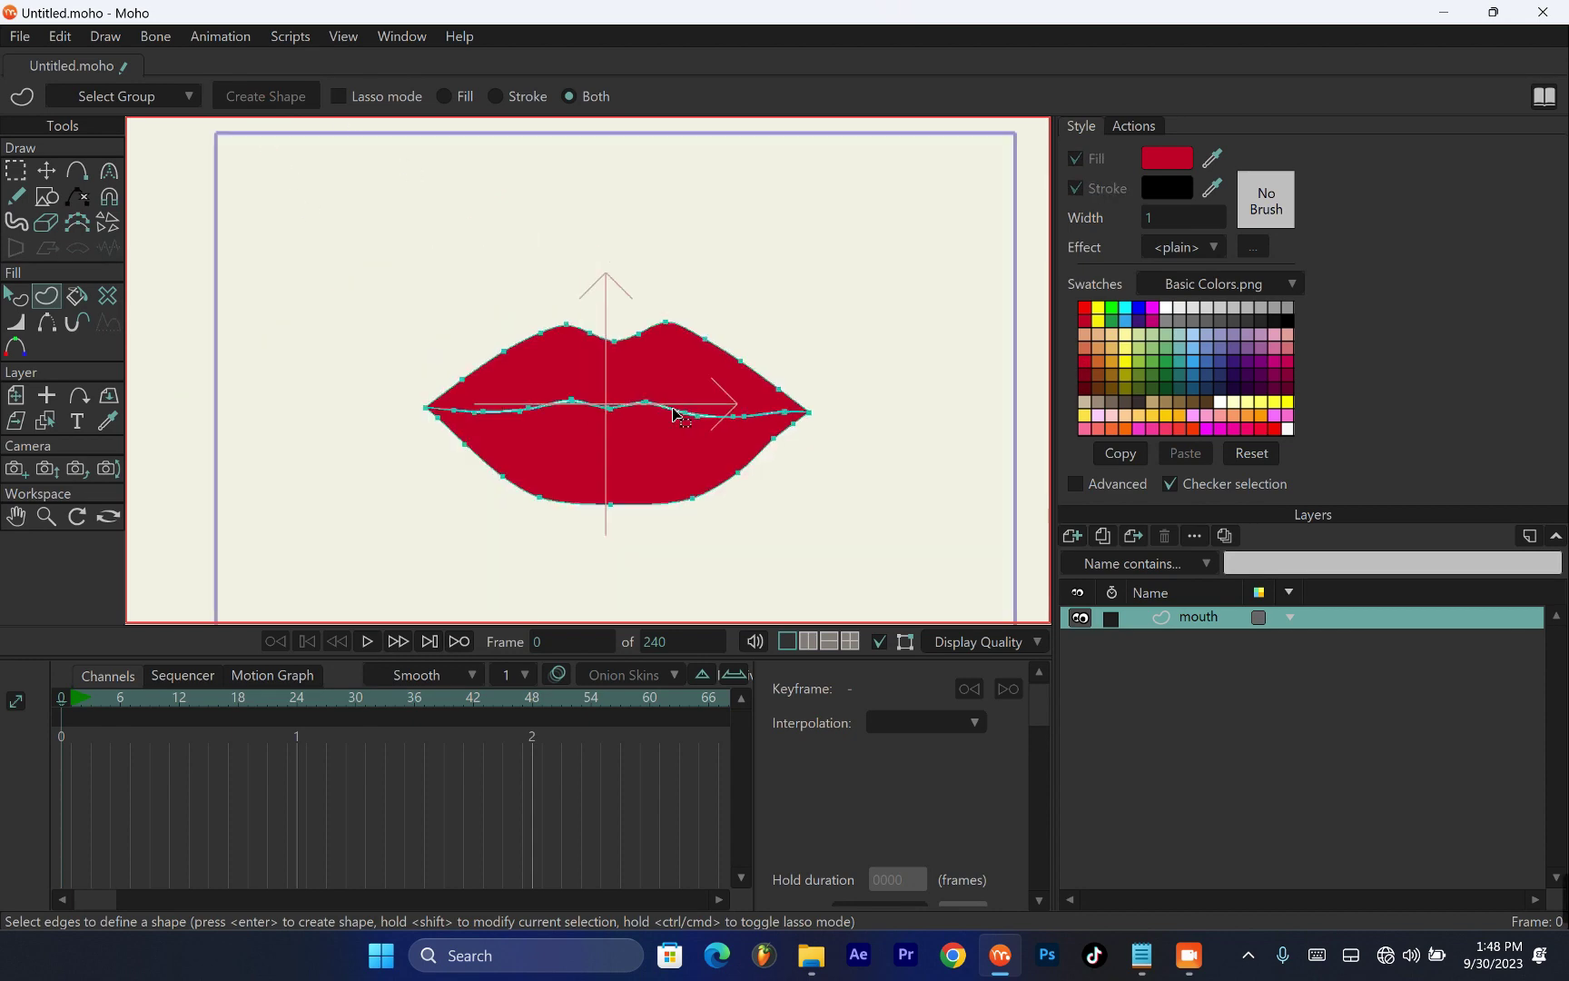
scroll(681, 412, up, 4)
click(80, 170)
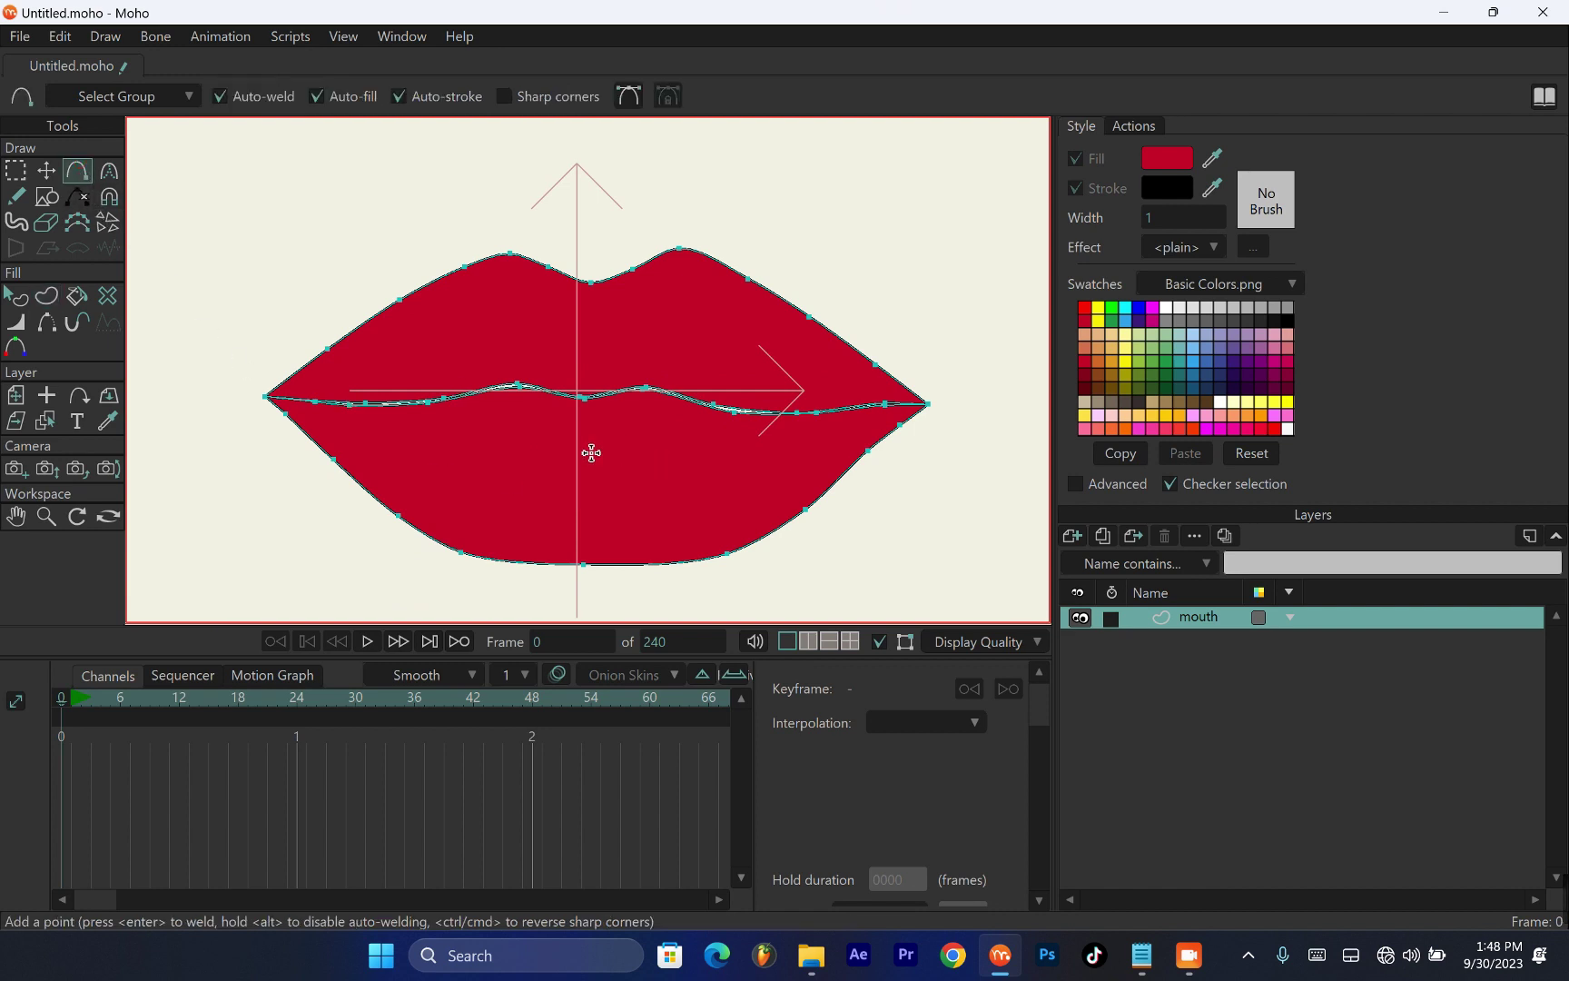
drag(432, 441, 632, 420)
drag(631, 419, 735, 428)
mouse_move(734, 429)
mouse_down()
mouse_move(780, 453)
mouse_move(715, 494)
mouse_move(571, 515)
mouse_move(434, 479)
mouse_move(415, 441)
mouse_move(432, 441)
mouse_up()
Smooth the lower-lip oval by repositioning its uneven points at both ends with the Transform Points tool
click(47, 173)
scroll(432, 439, up, 3)
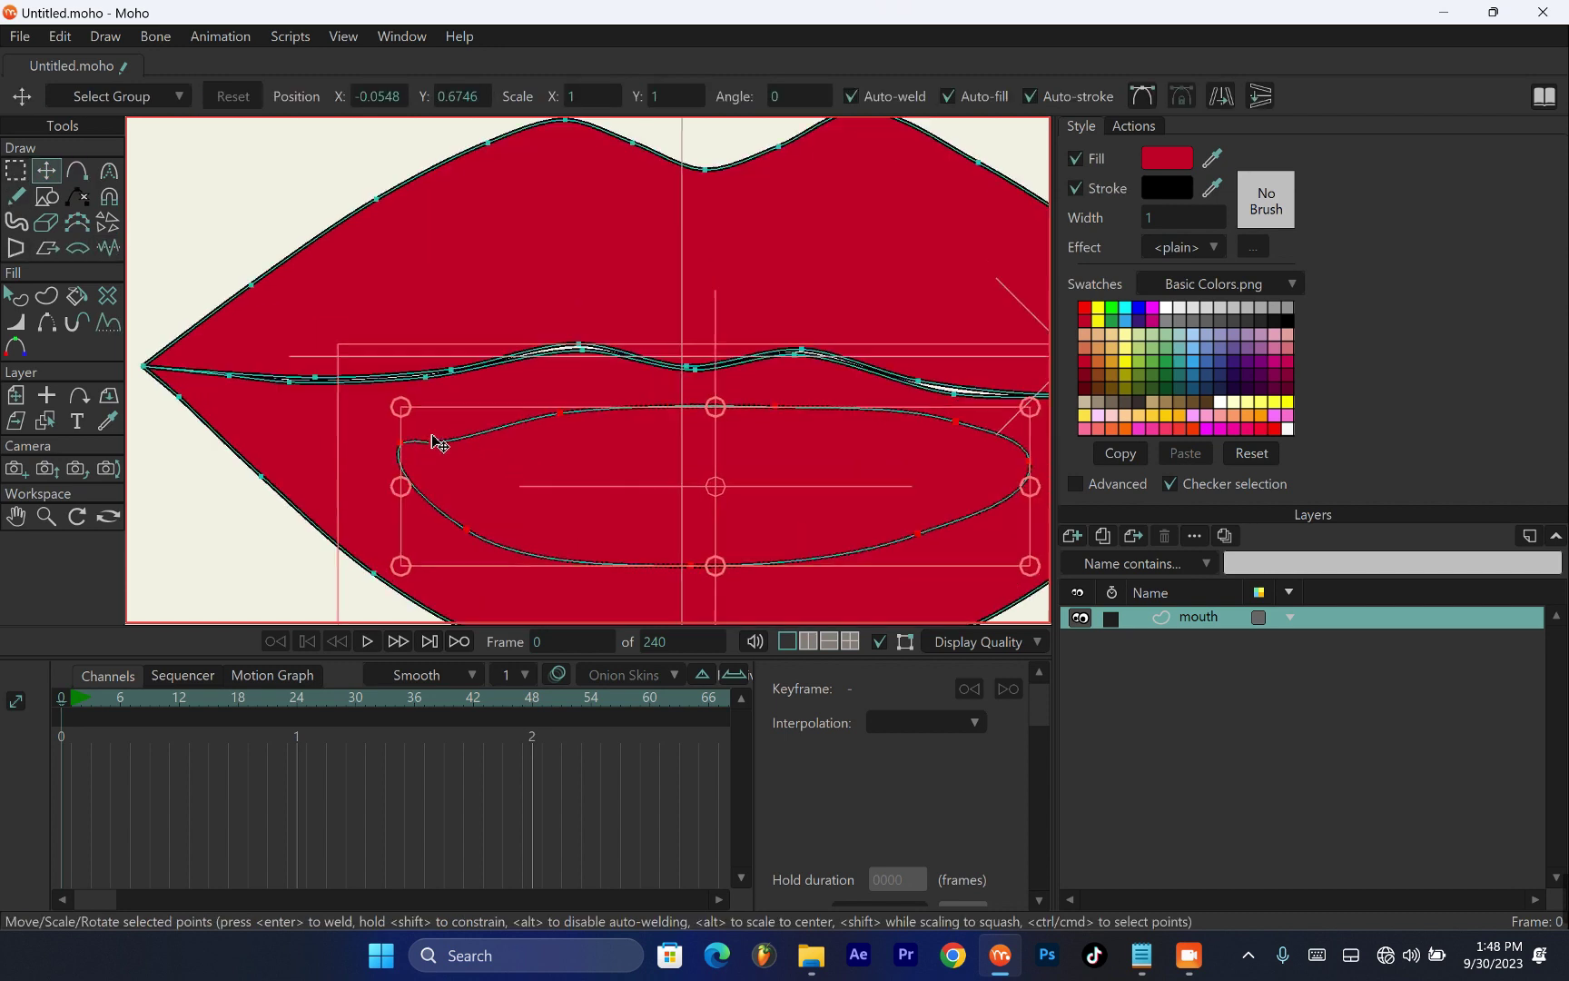
click(440, 445)
click(434, 444)
mouse_move(435, 445)
mouse_down()
mouse_move(413, 469)
mouse_move(431, 448)
mouse_up()
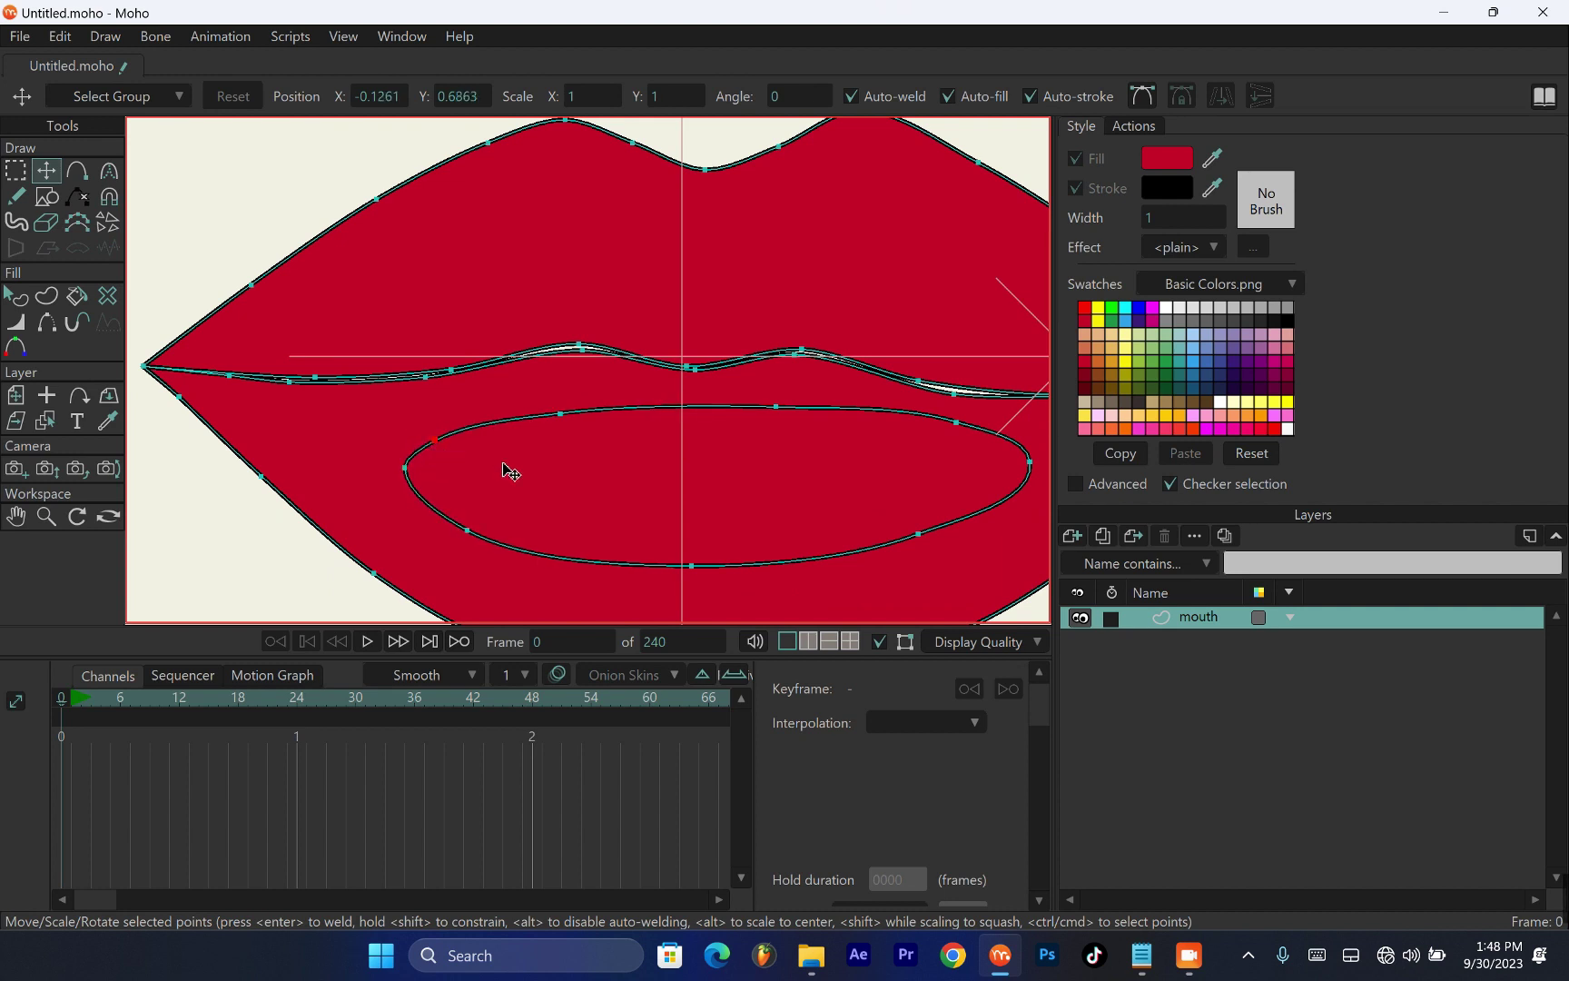
scroll(504, 469, down, 3)
drag(746, 513, 790, 508)
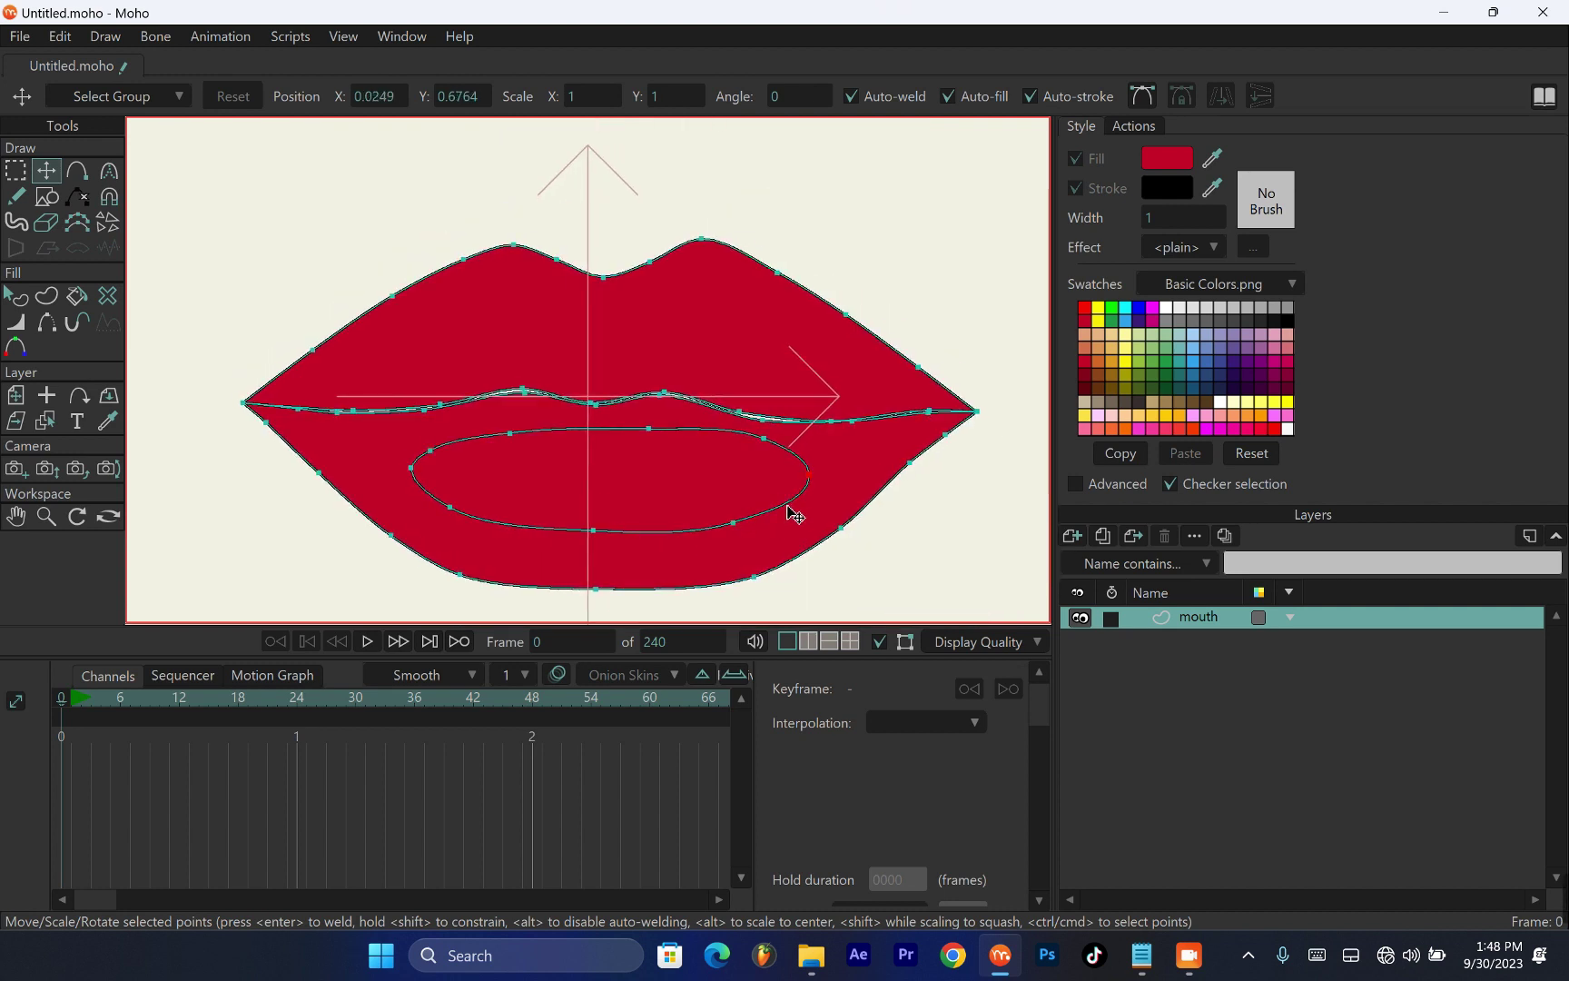
Select the oval shape on the lower lip and set its fill to white
click(20, 299)
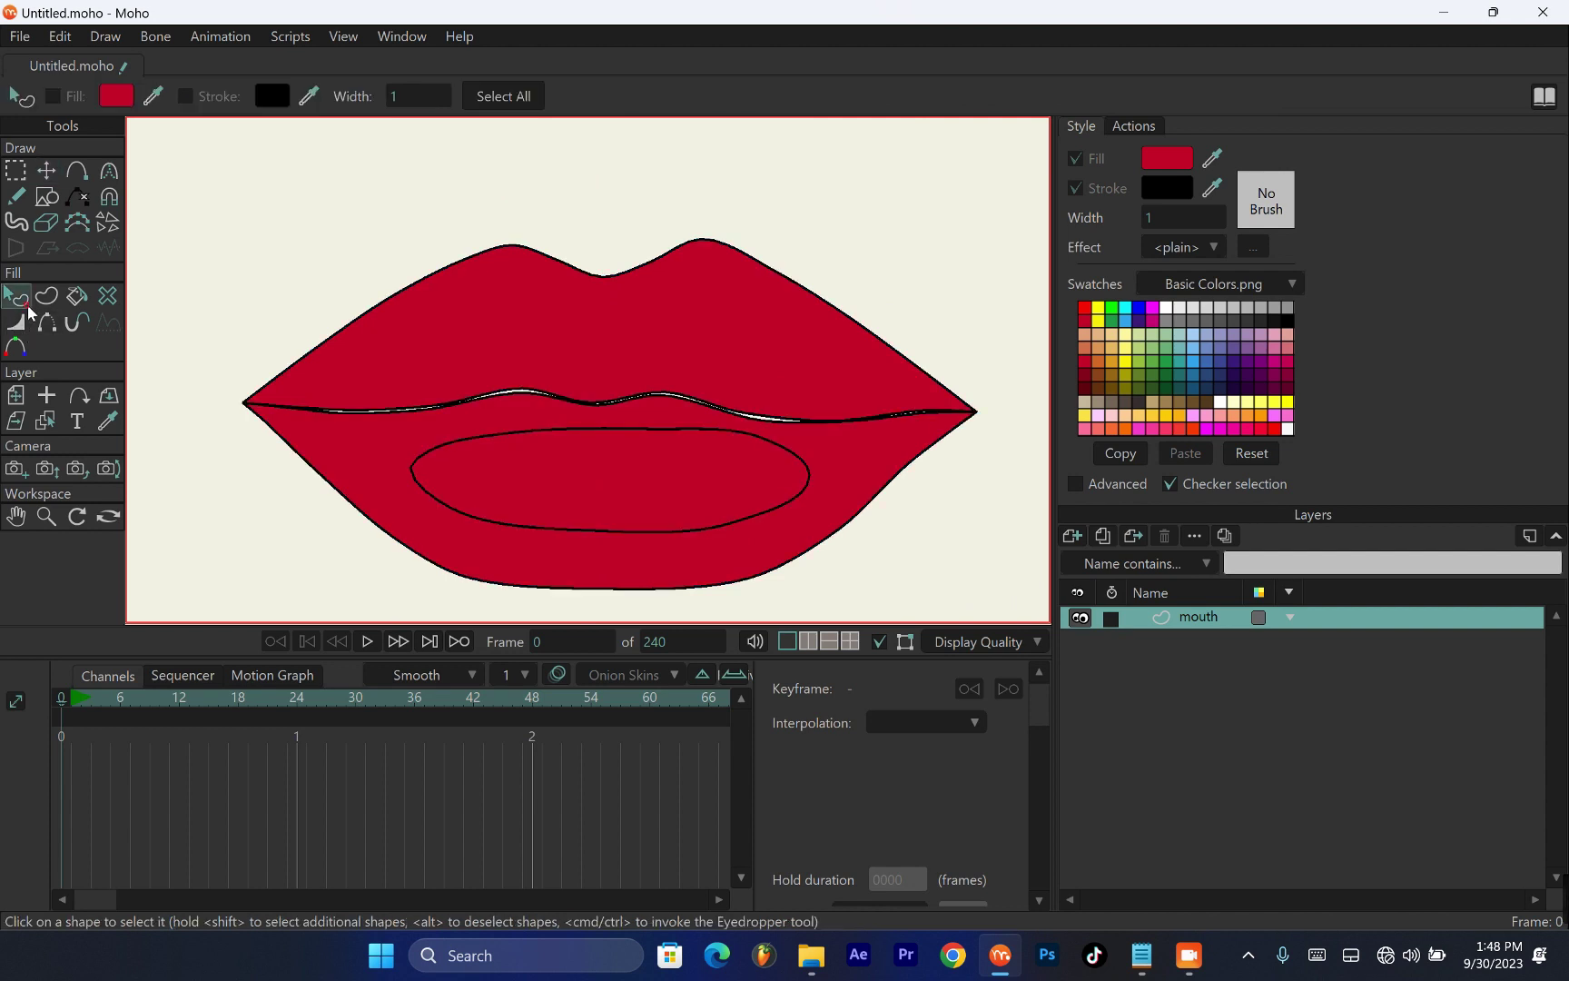
click(1167, 309)
scroll(524, 435, up, 2)
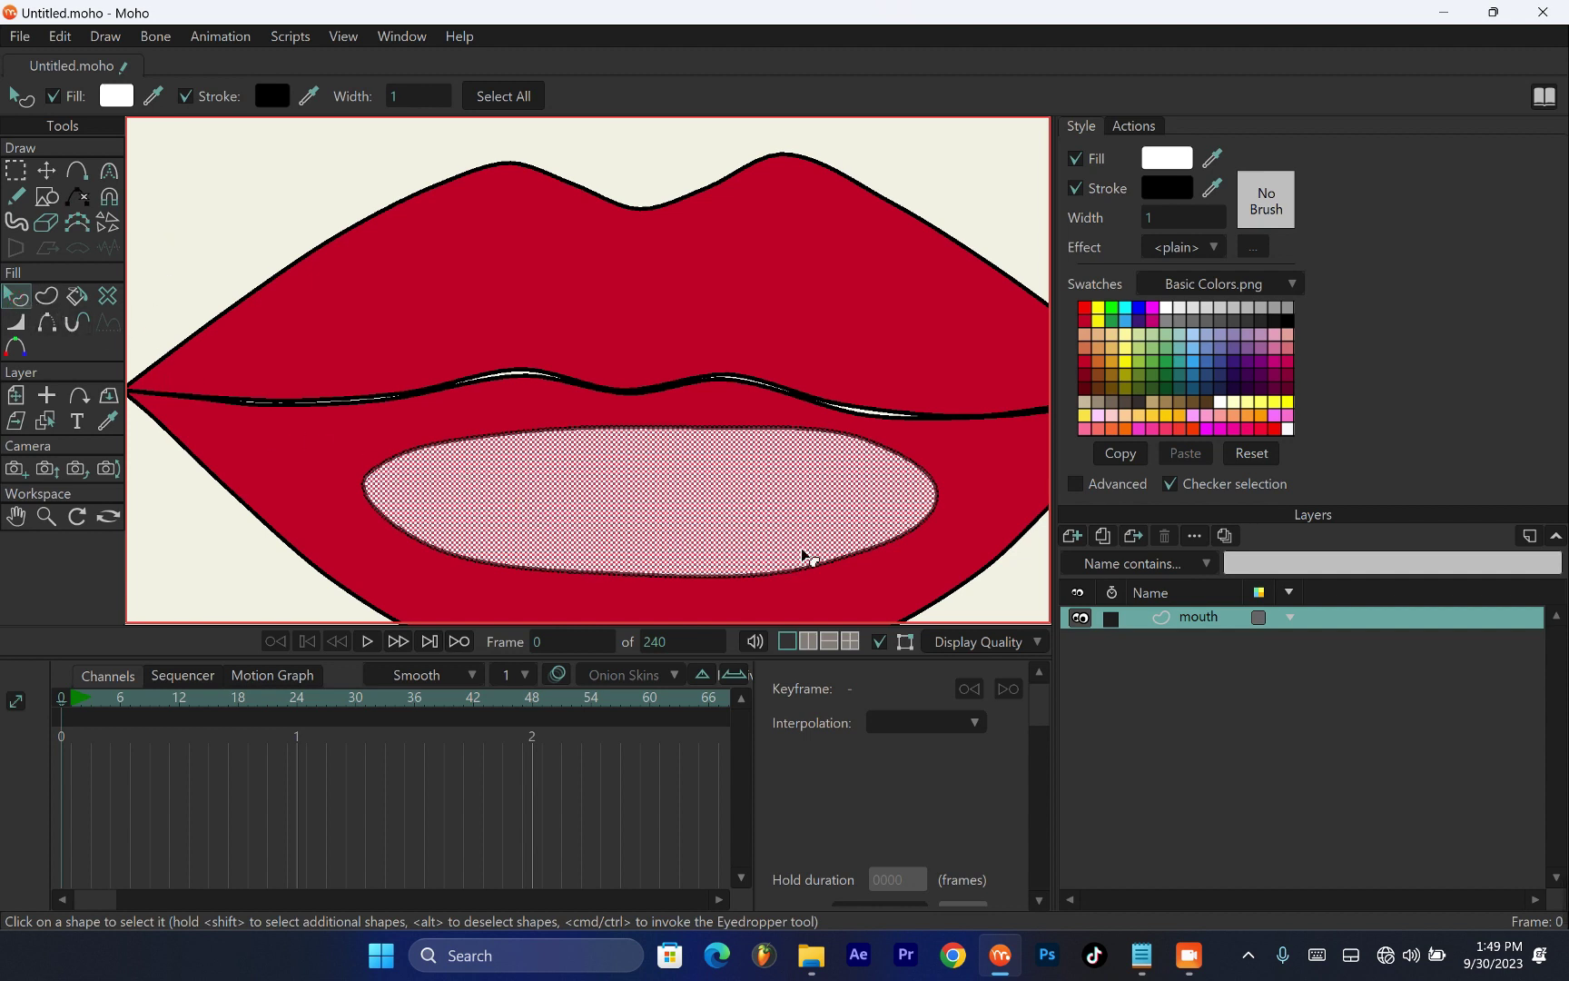
Try hiding the white oval's outline by toggling its stroke and by reducing its points' line width to 0 percent
click(186, 95)
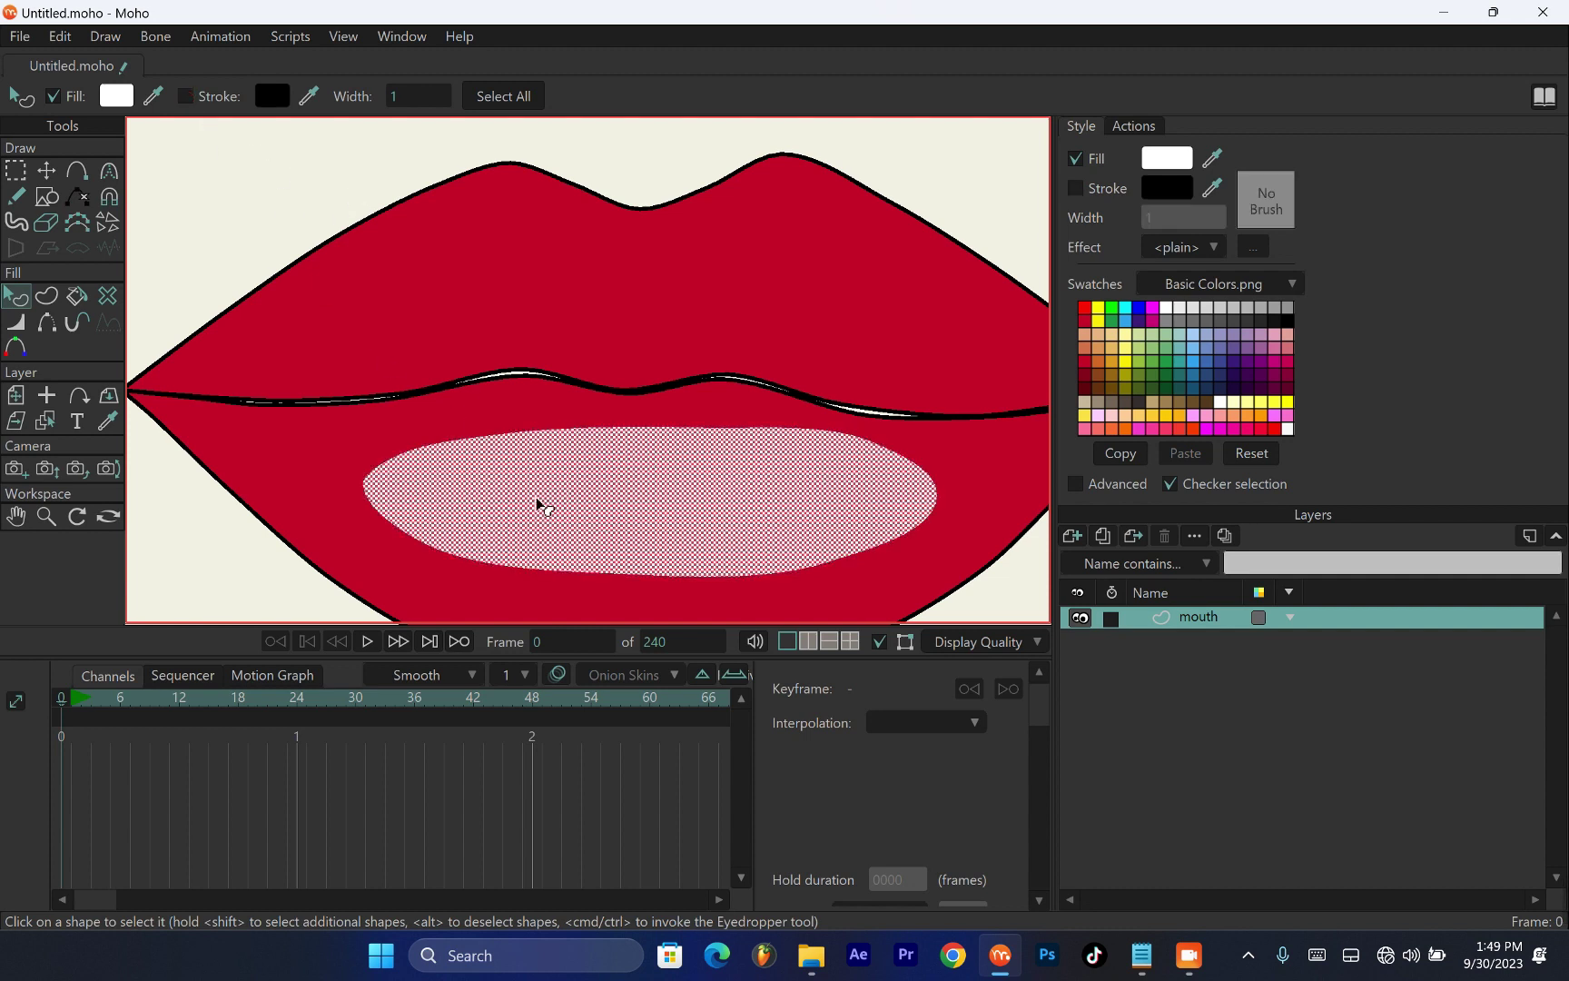
click(187, 96)
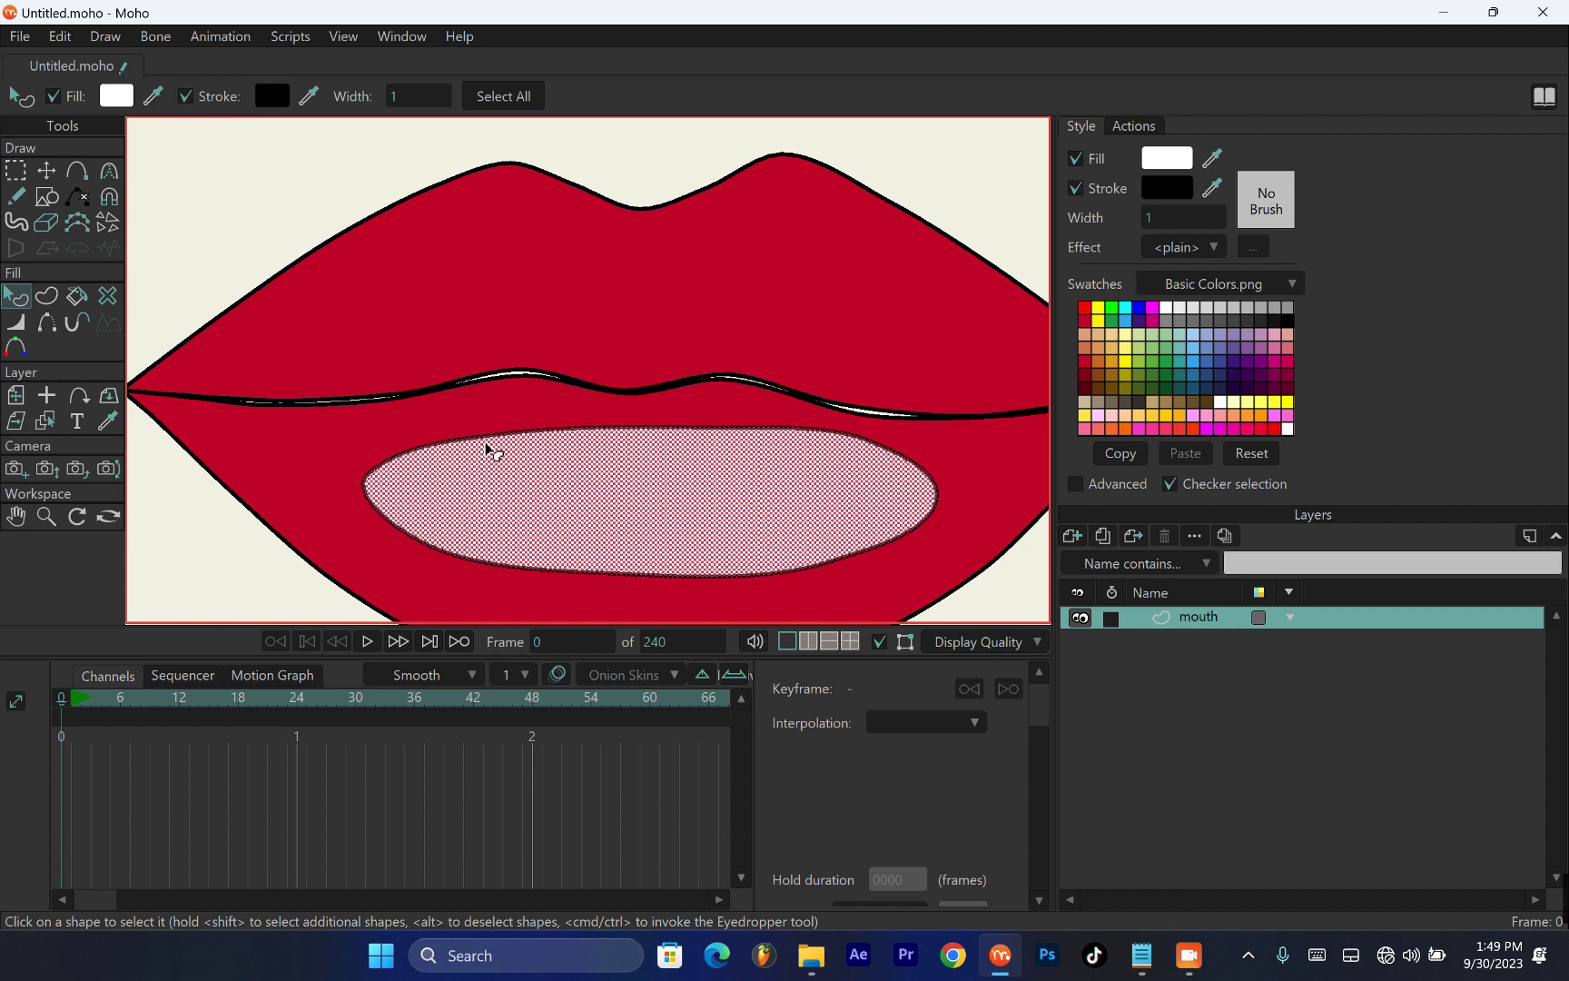
click(16, 329)
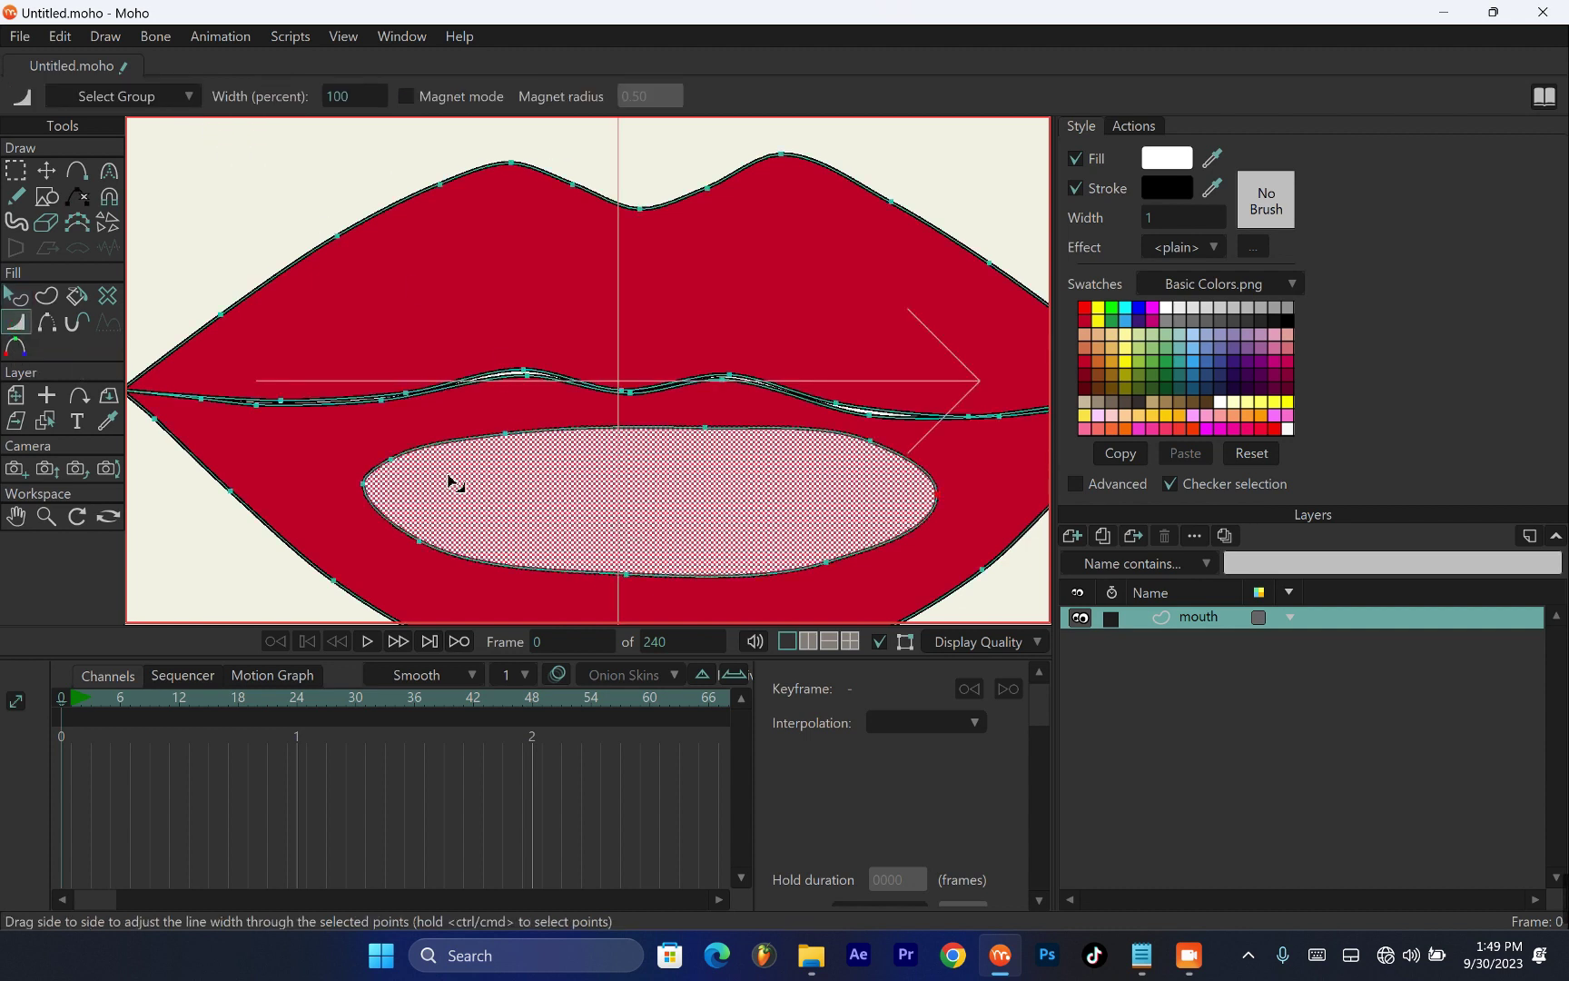
click(15, 170)
click(17, 323)
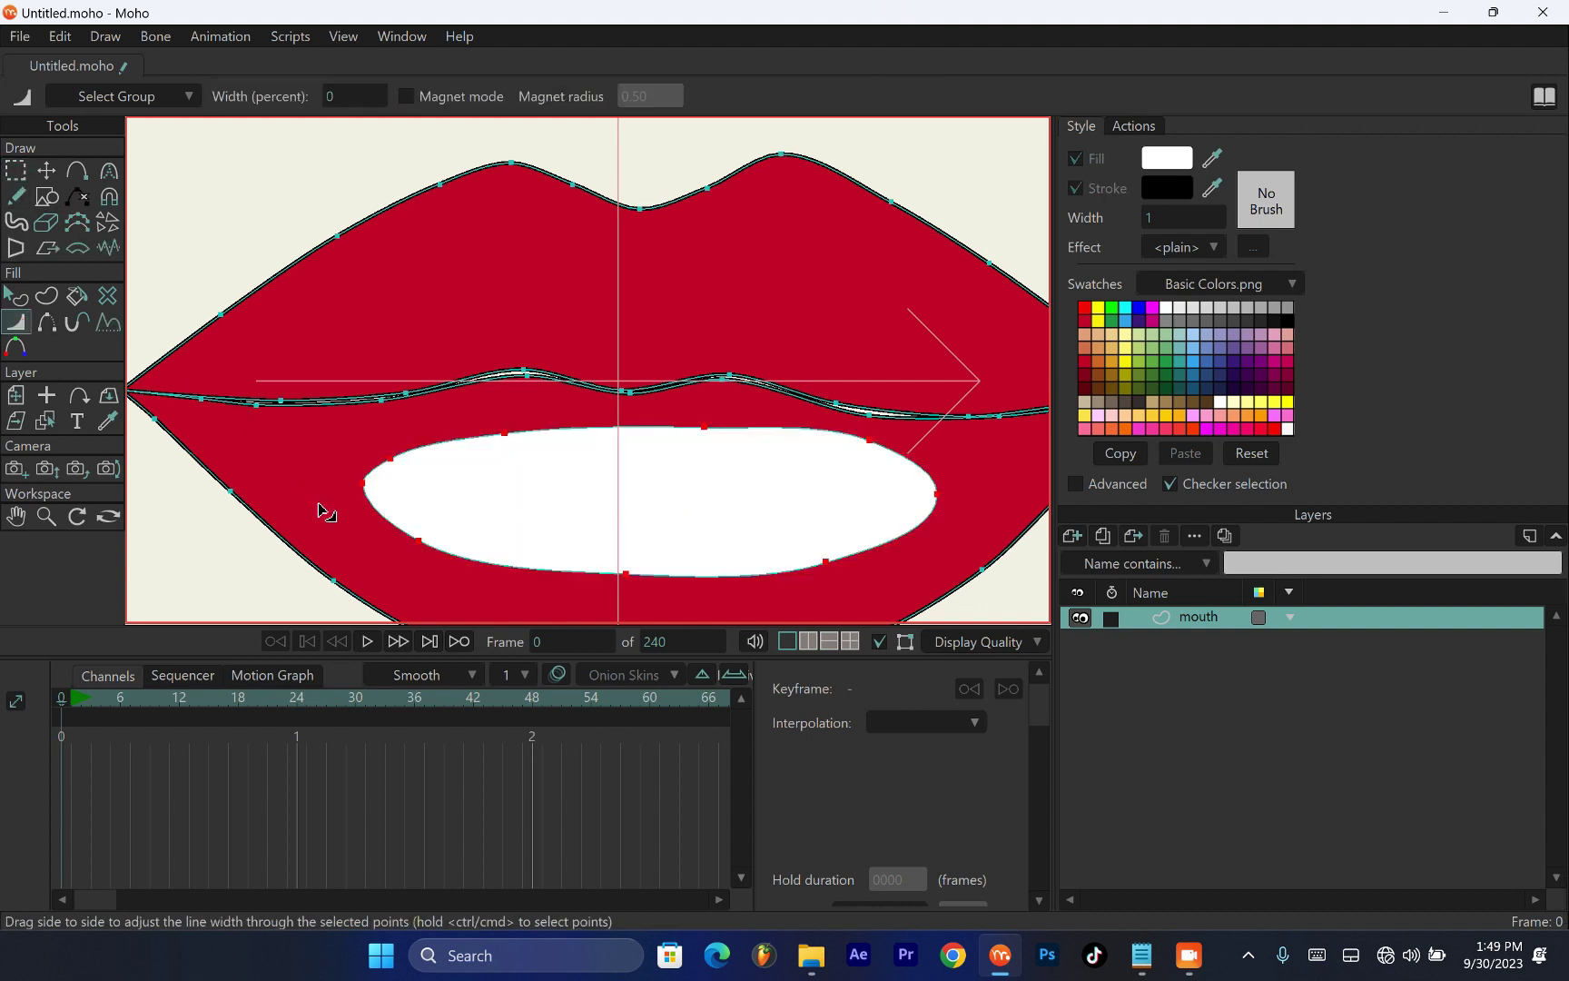
click(352, 517)
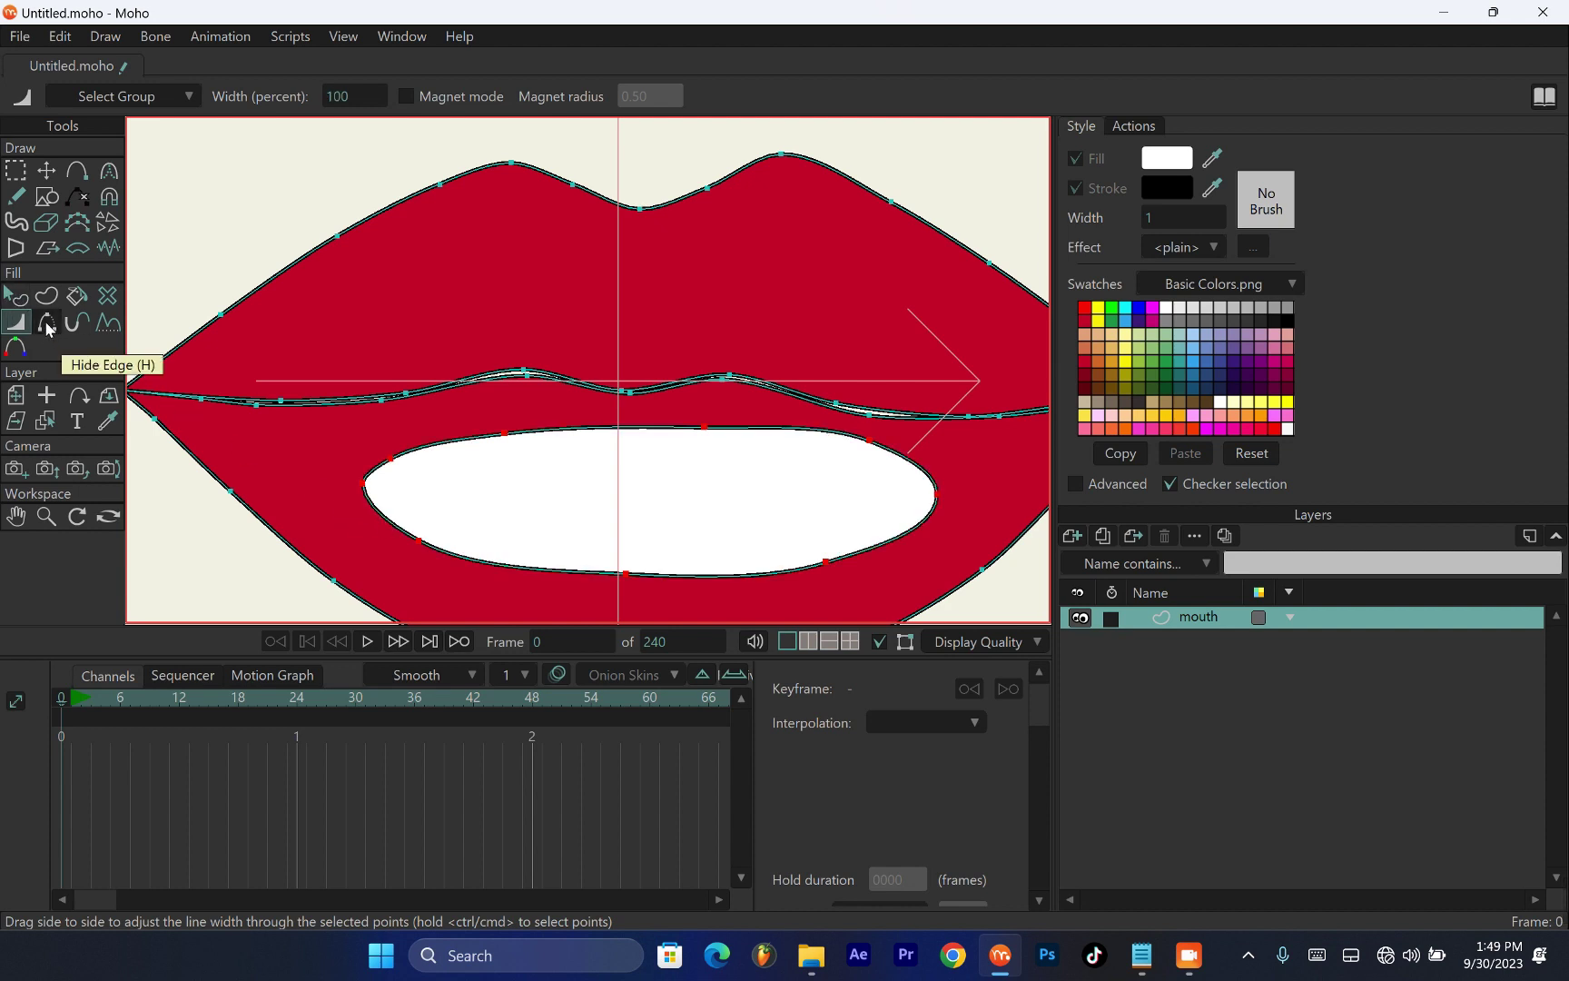
Turn off the white oval's stroke and render a preview of the frame
click(15, 302)
click(474, 489)
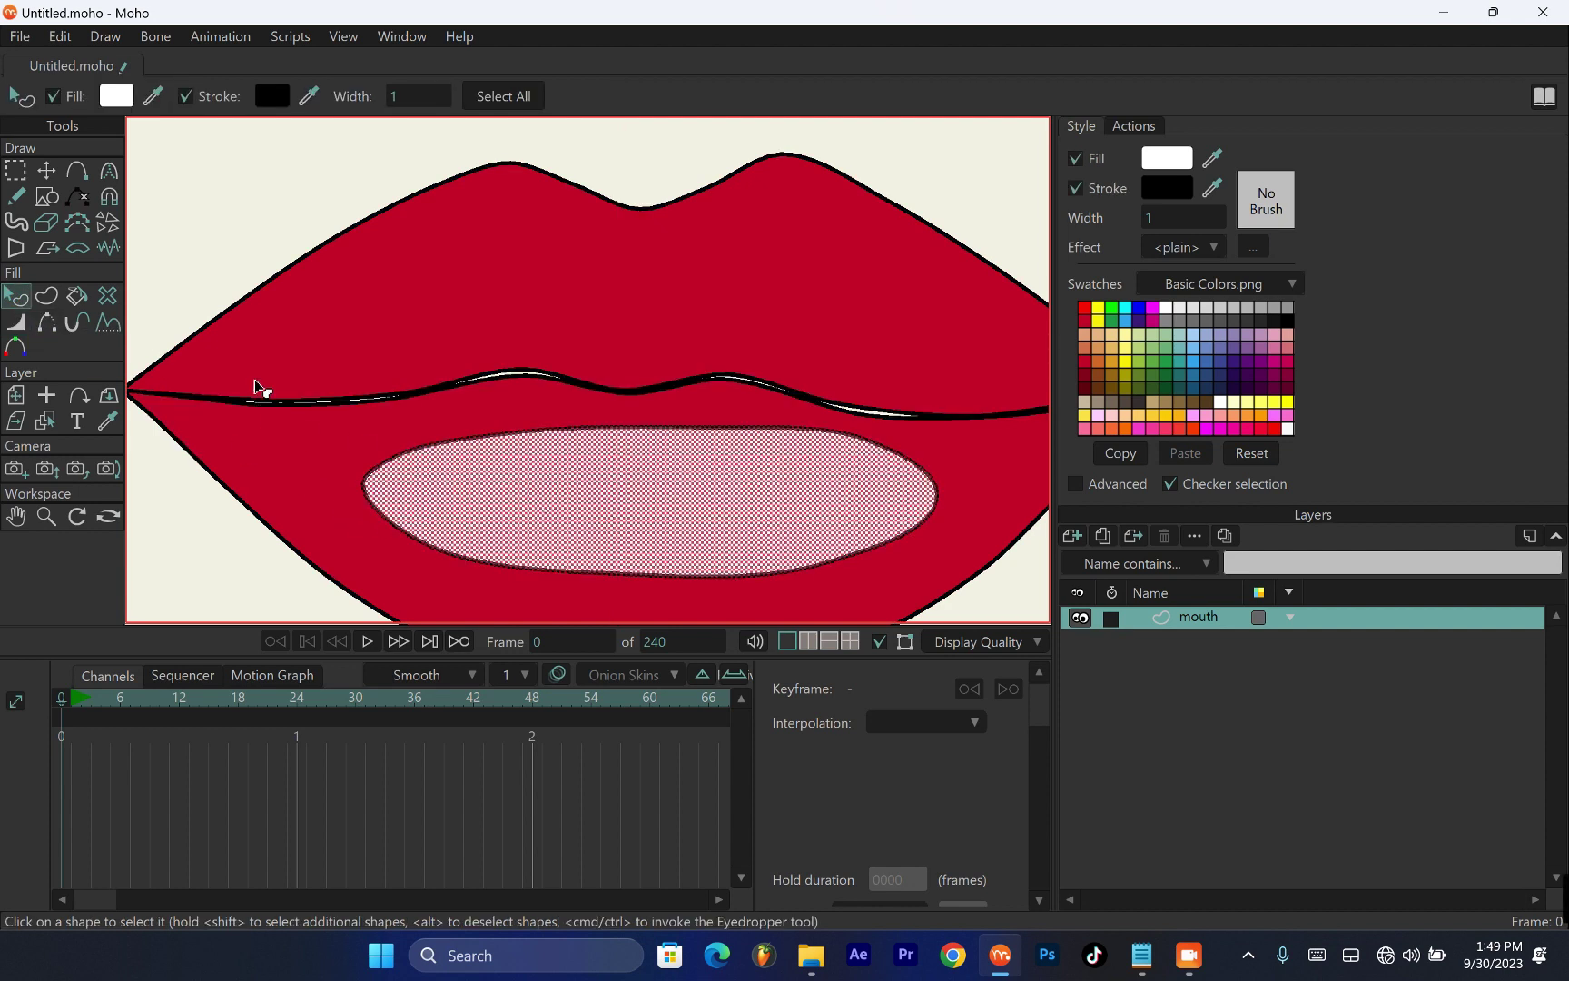
click(185, 96)
scroll(545, 413, down, 2)
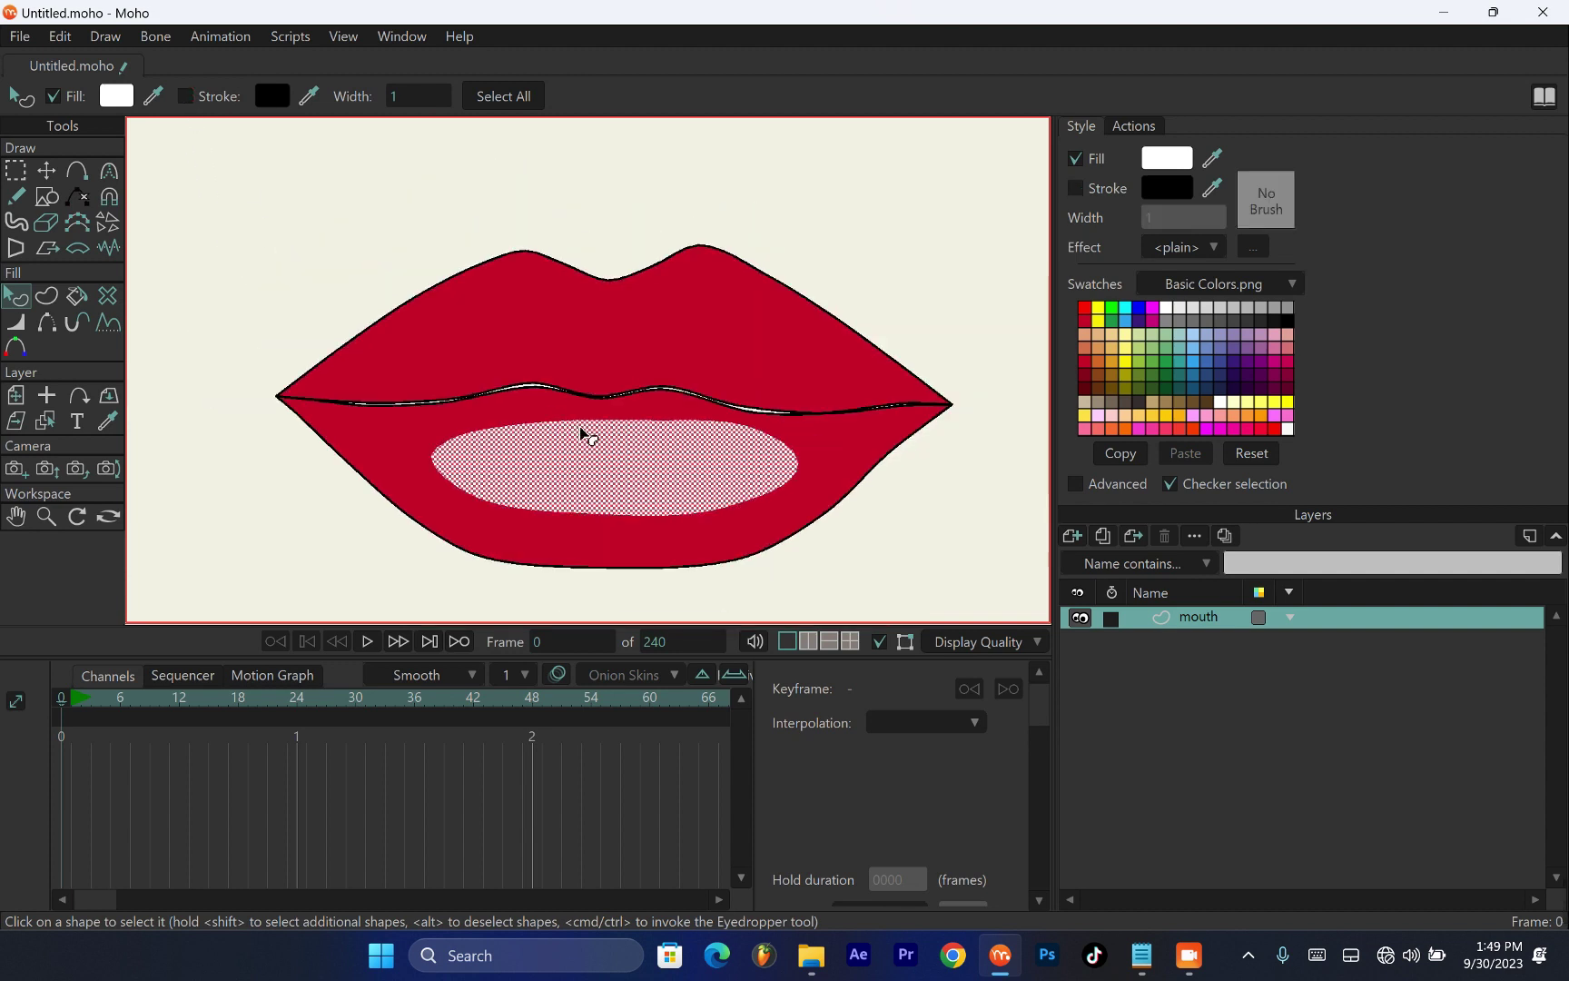
key(ctrl+r)
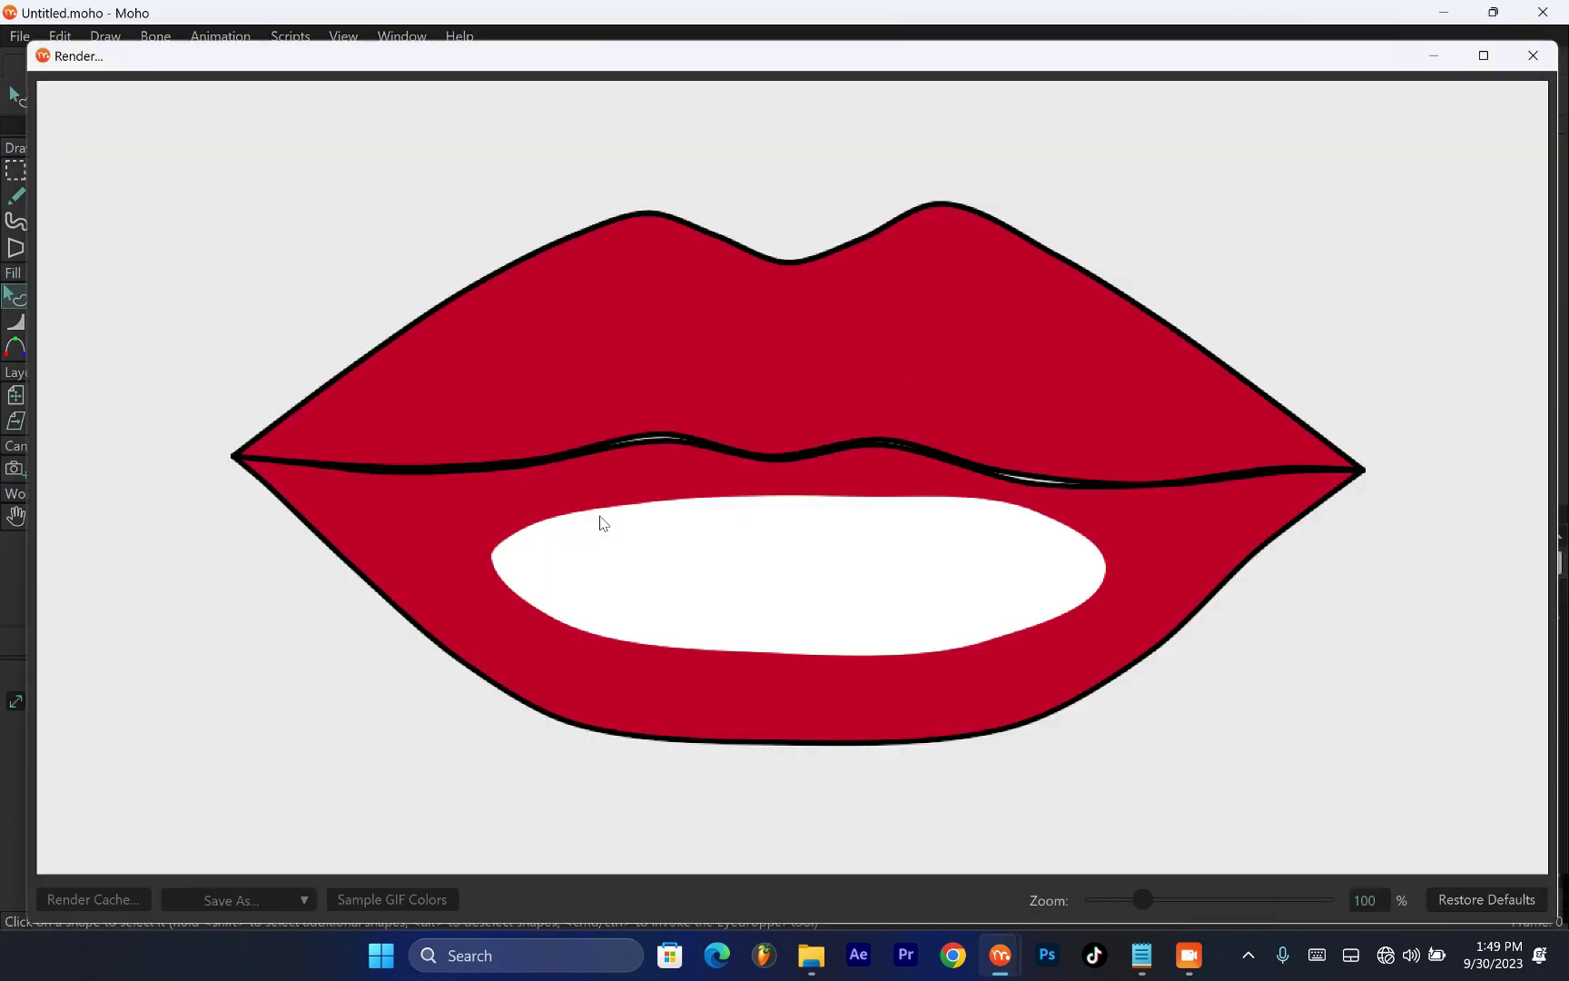
click(1533, 55)
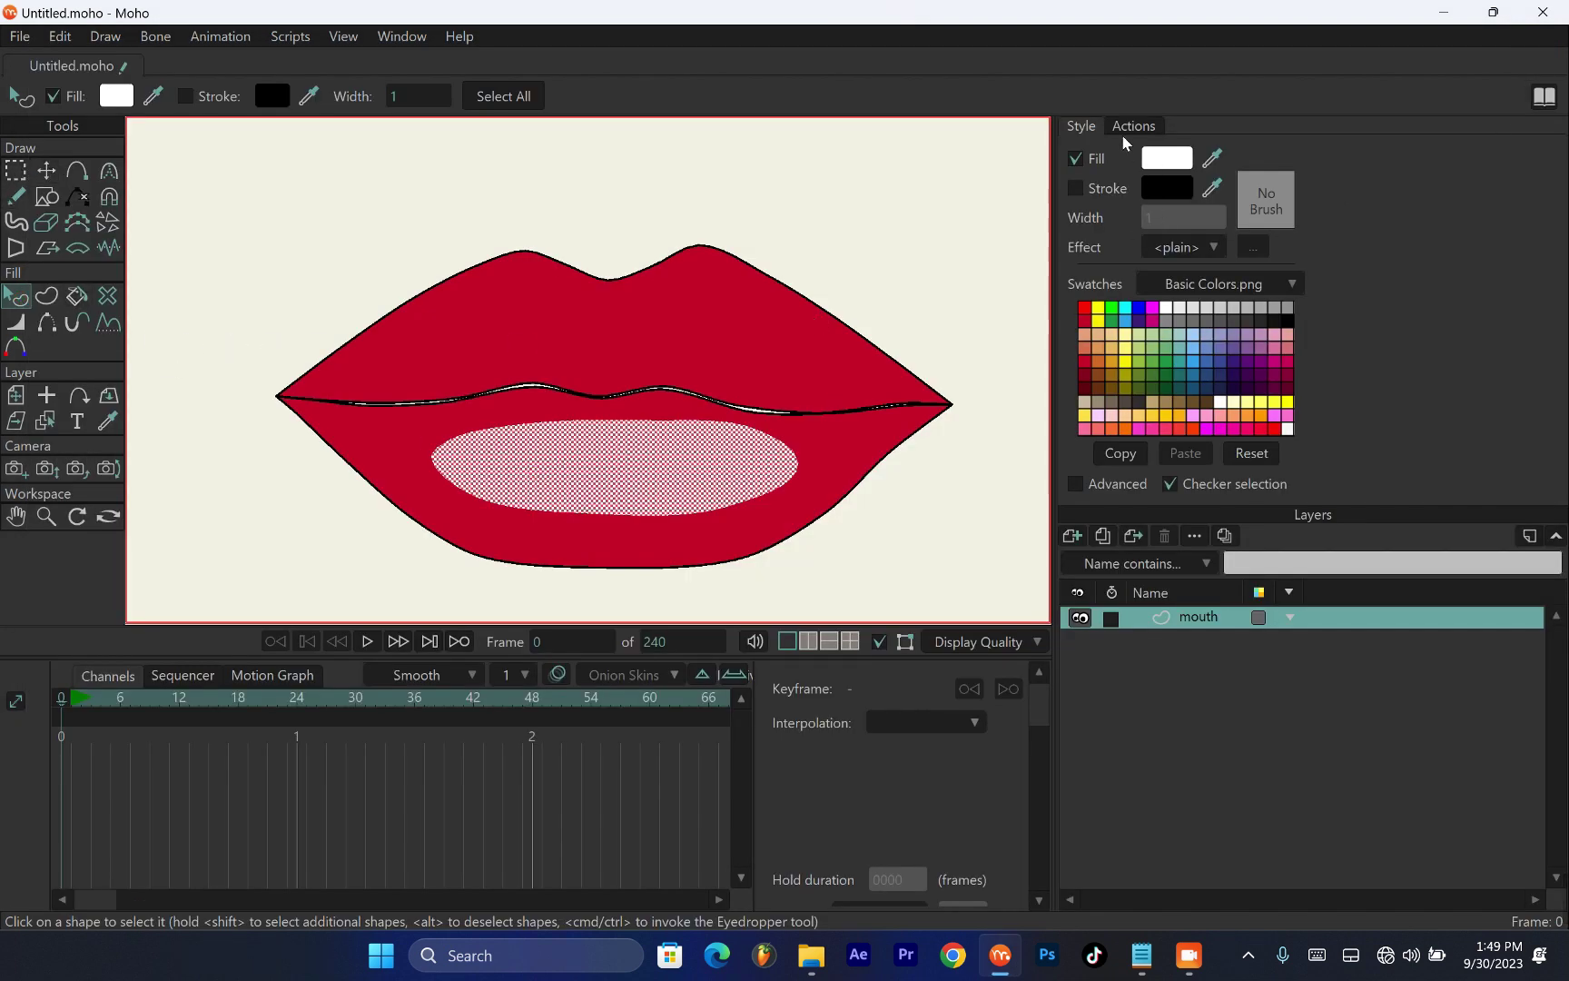
Apply a Soft Edge effect to the white oval with a blur radius of about 25 and render a preview
click(1201, 245)
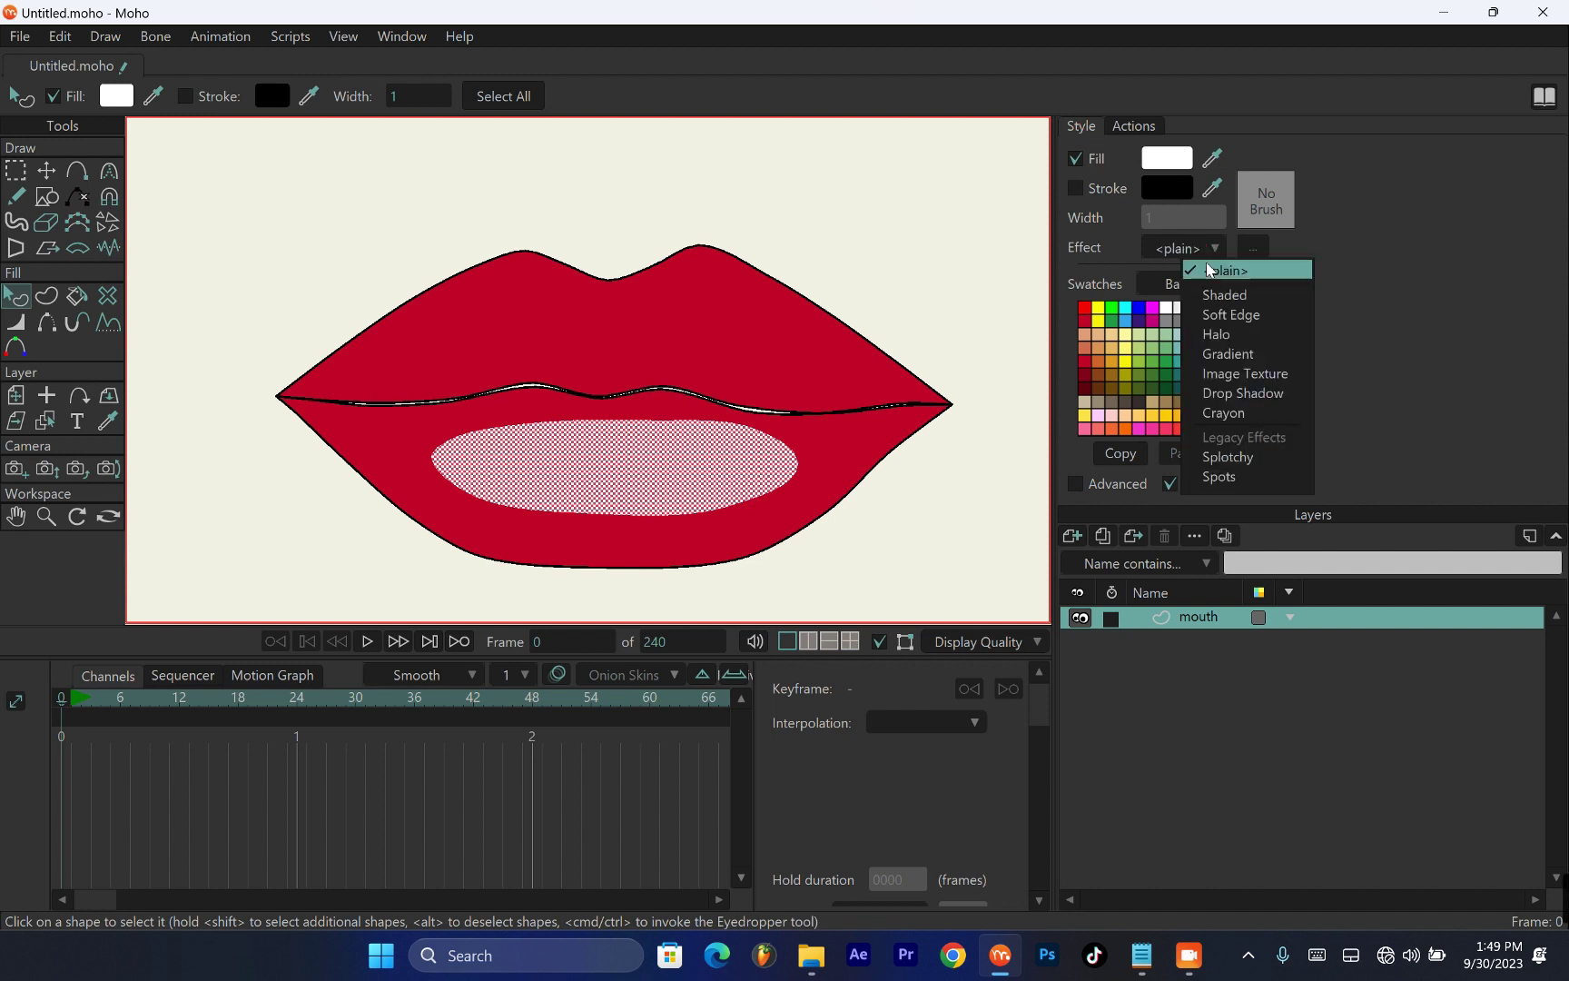
click(1231, 314)
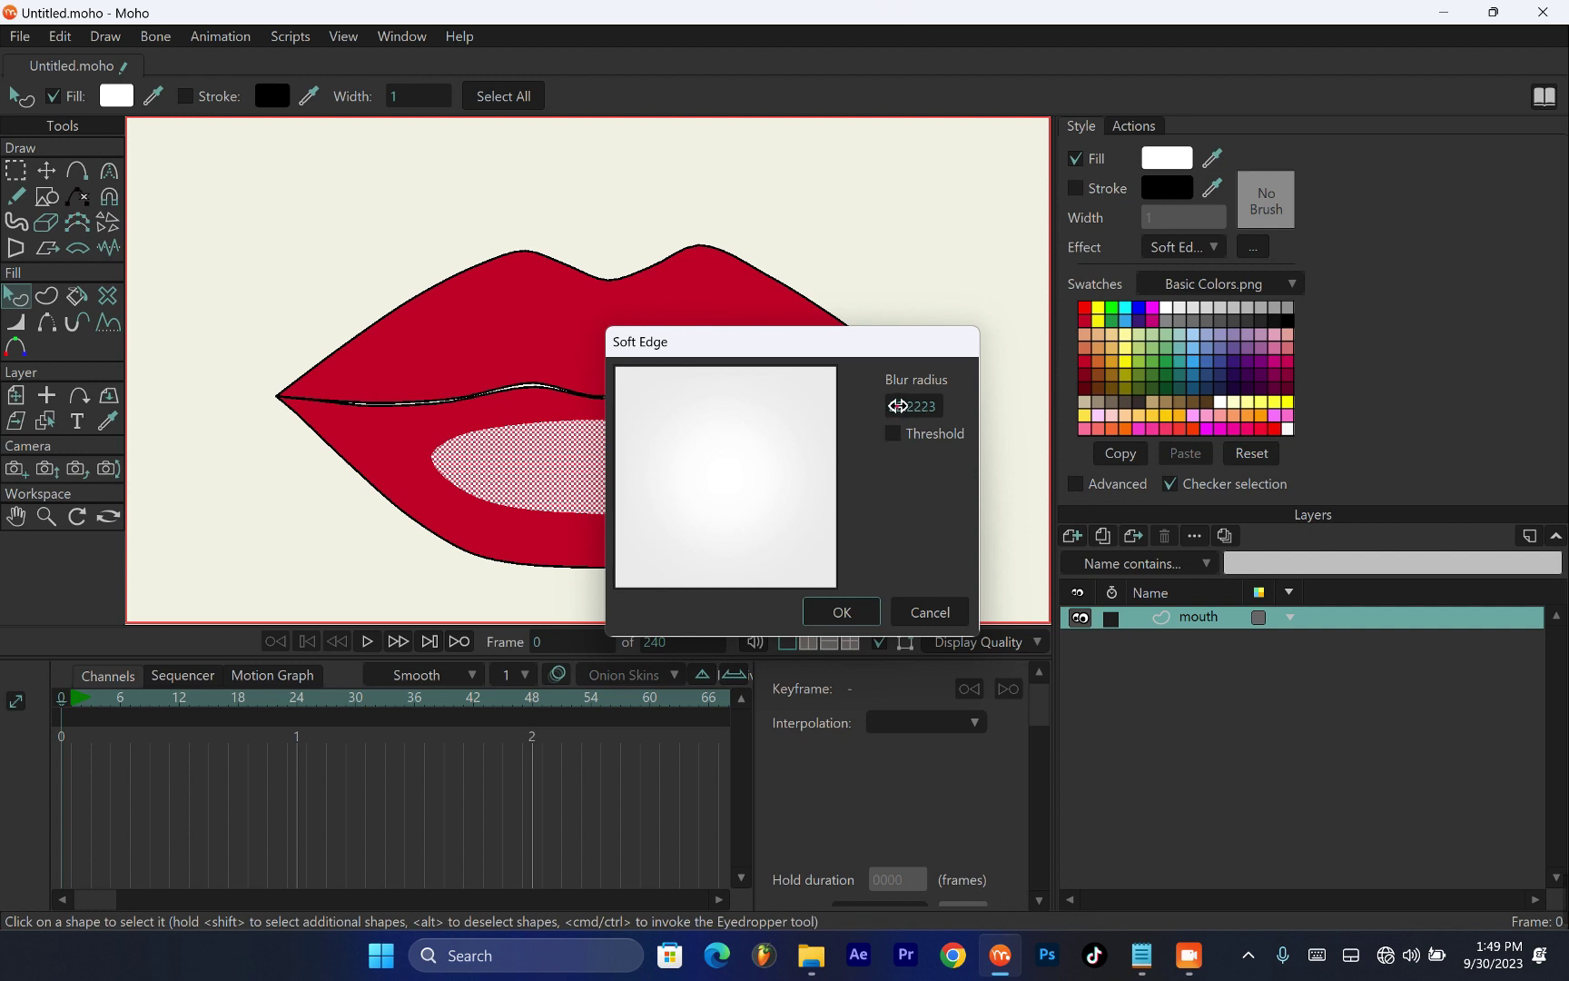
drag(897, 405, 1057, 437)
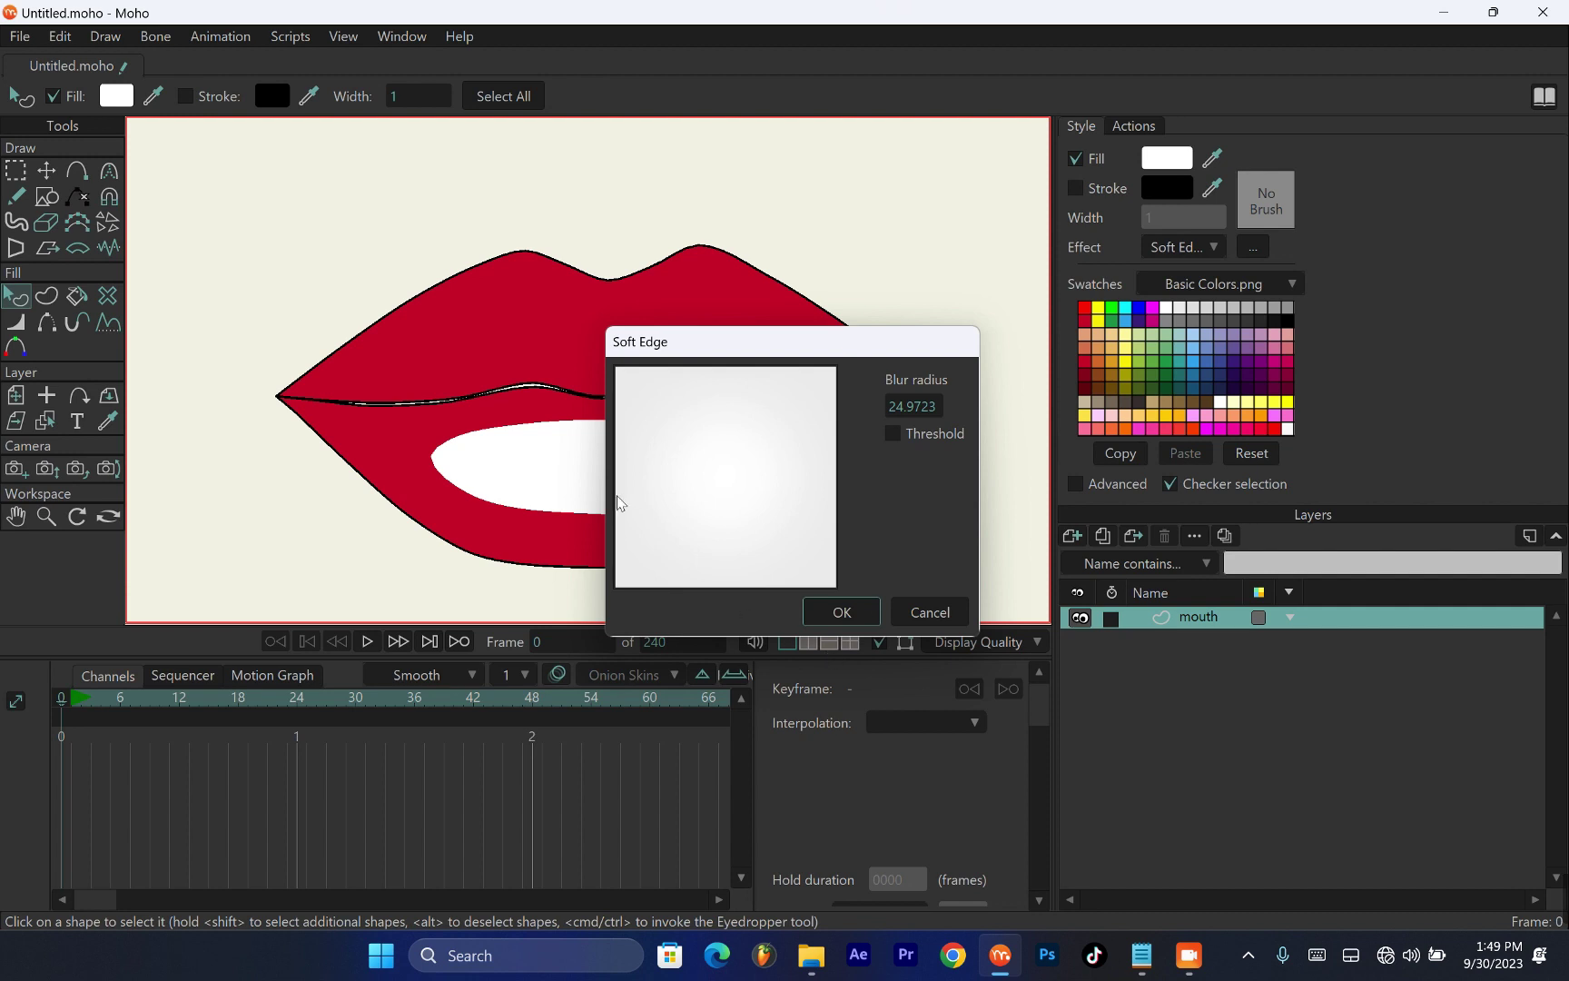
click(842, 613)
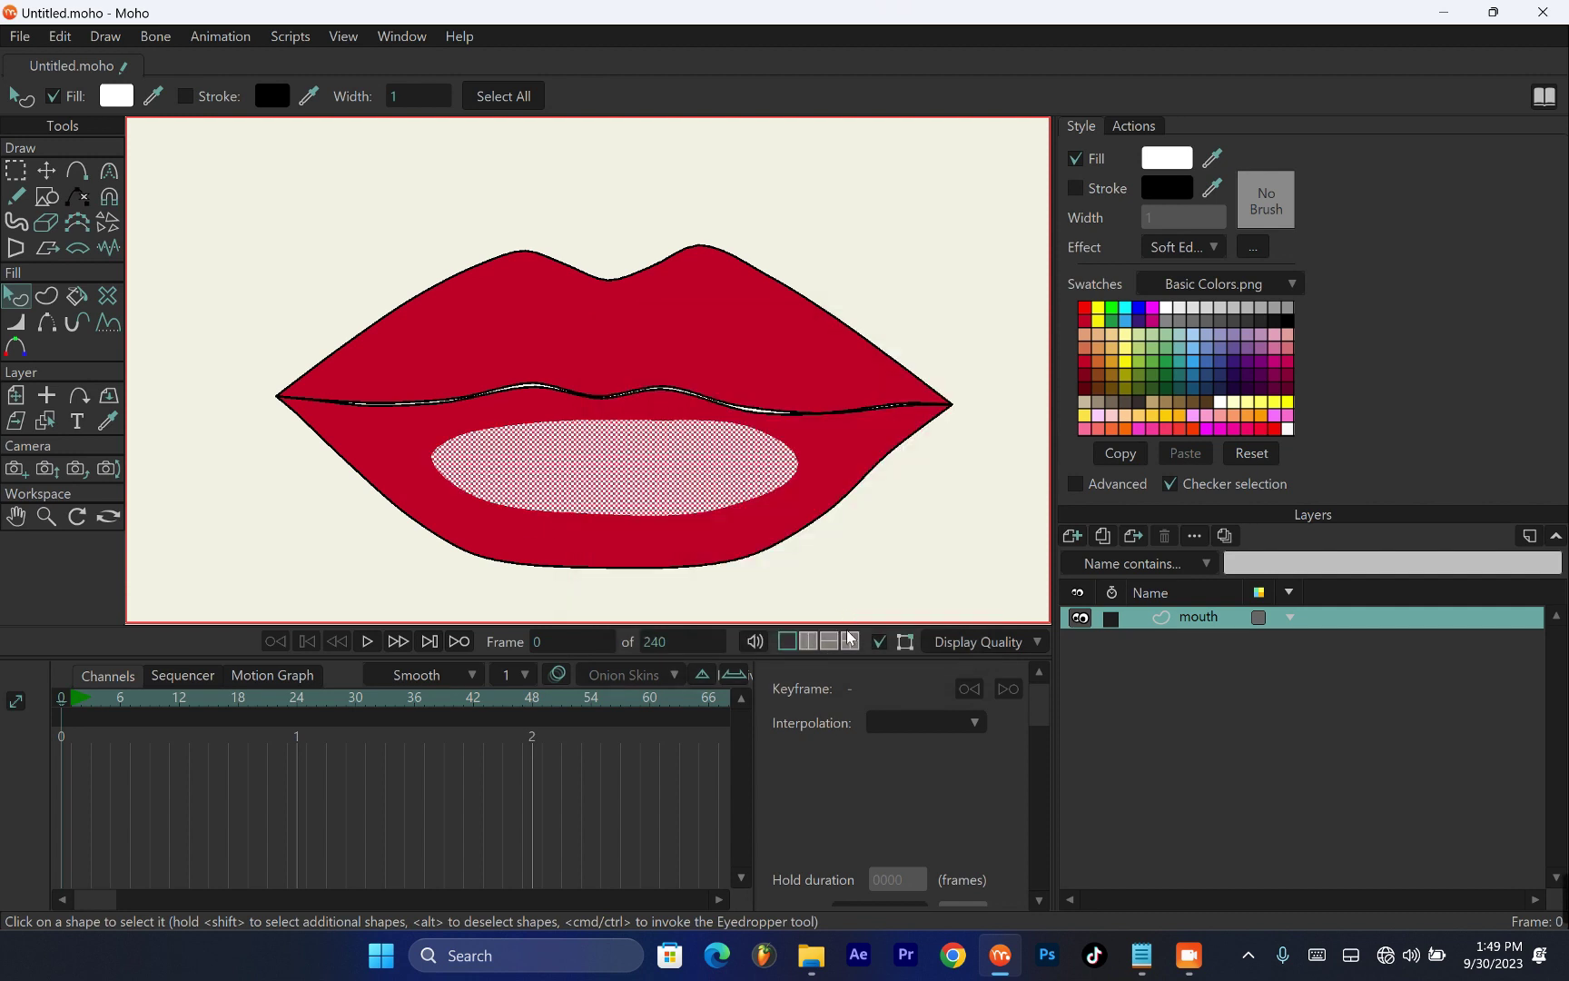
key(ctrl+r)
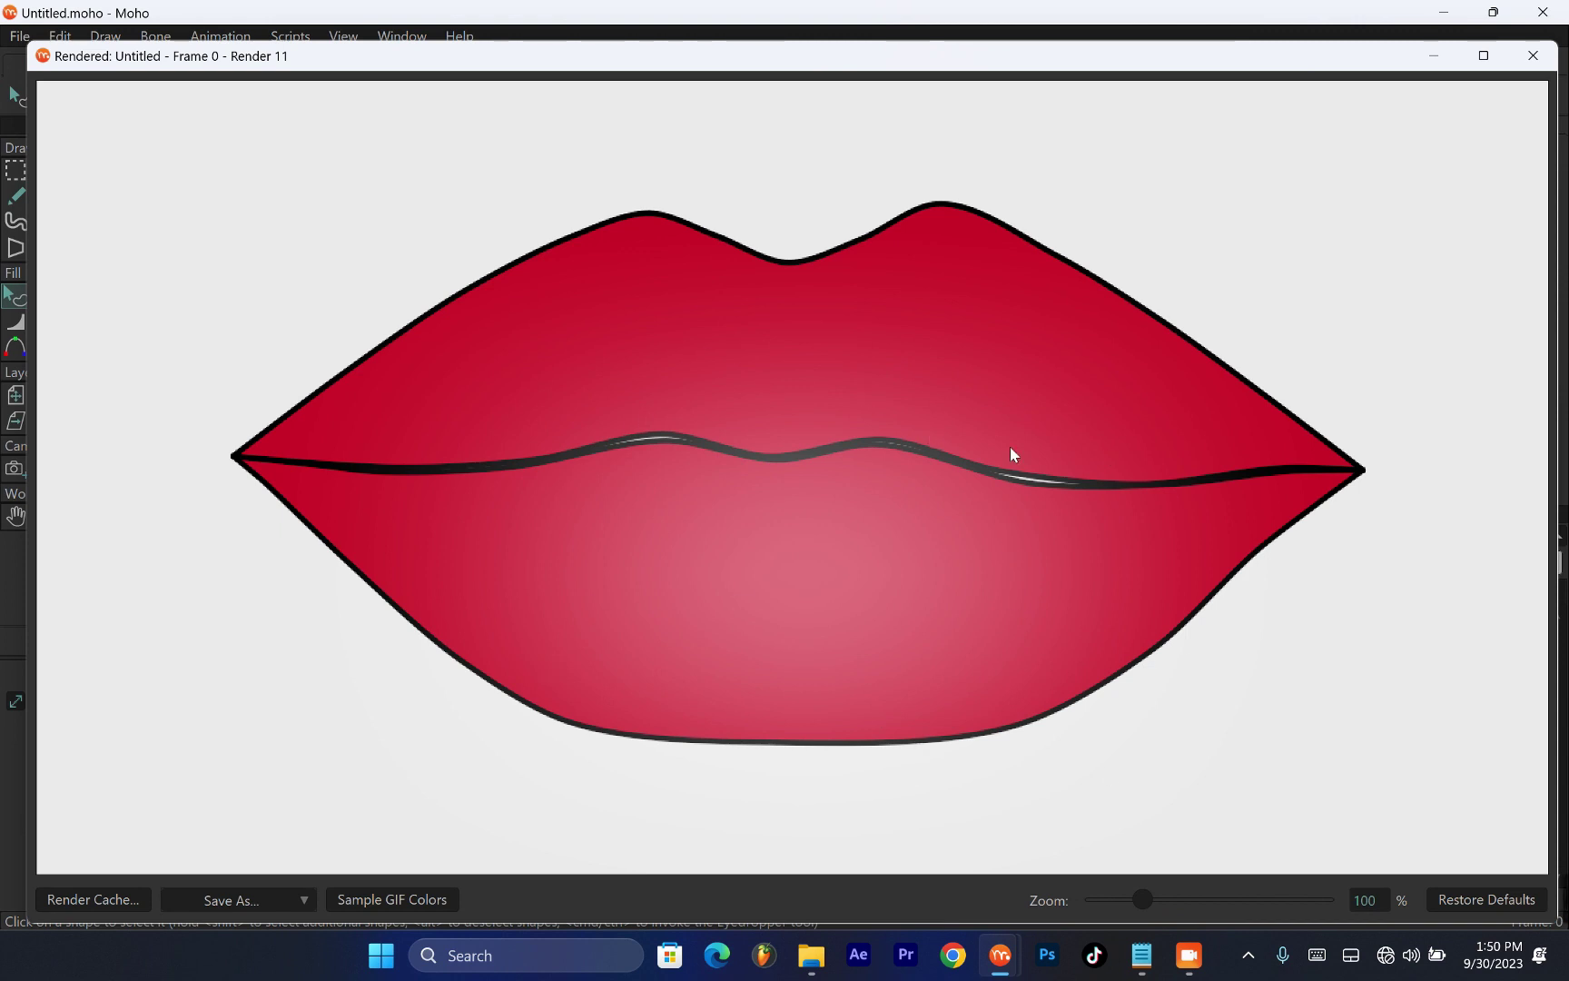
click(1533, 55)
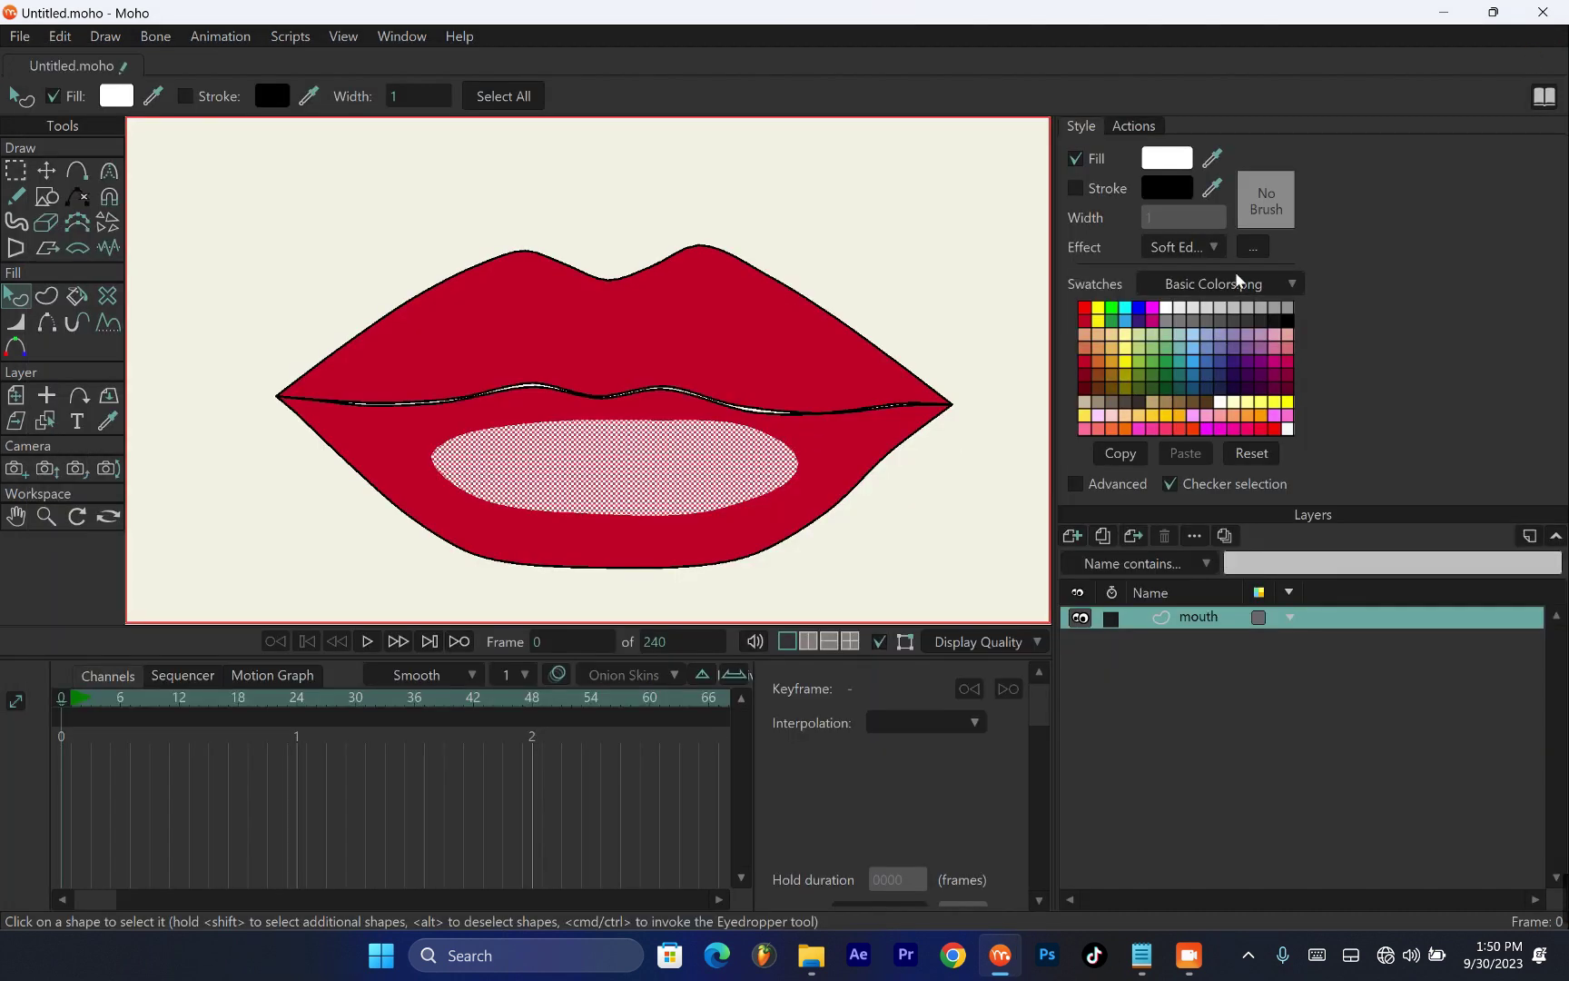
Set the blur radius of the oval's Soft Edge effect to 7
click(1211, 248)
click(1272, 250)
click(1257, 248)
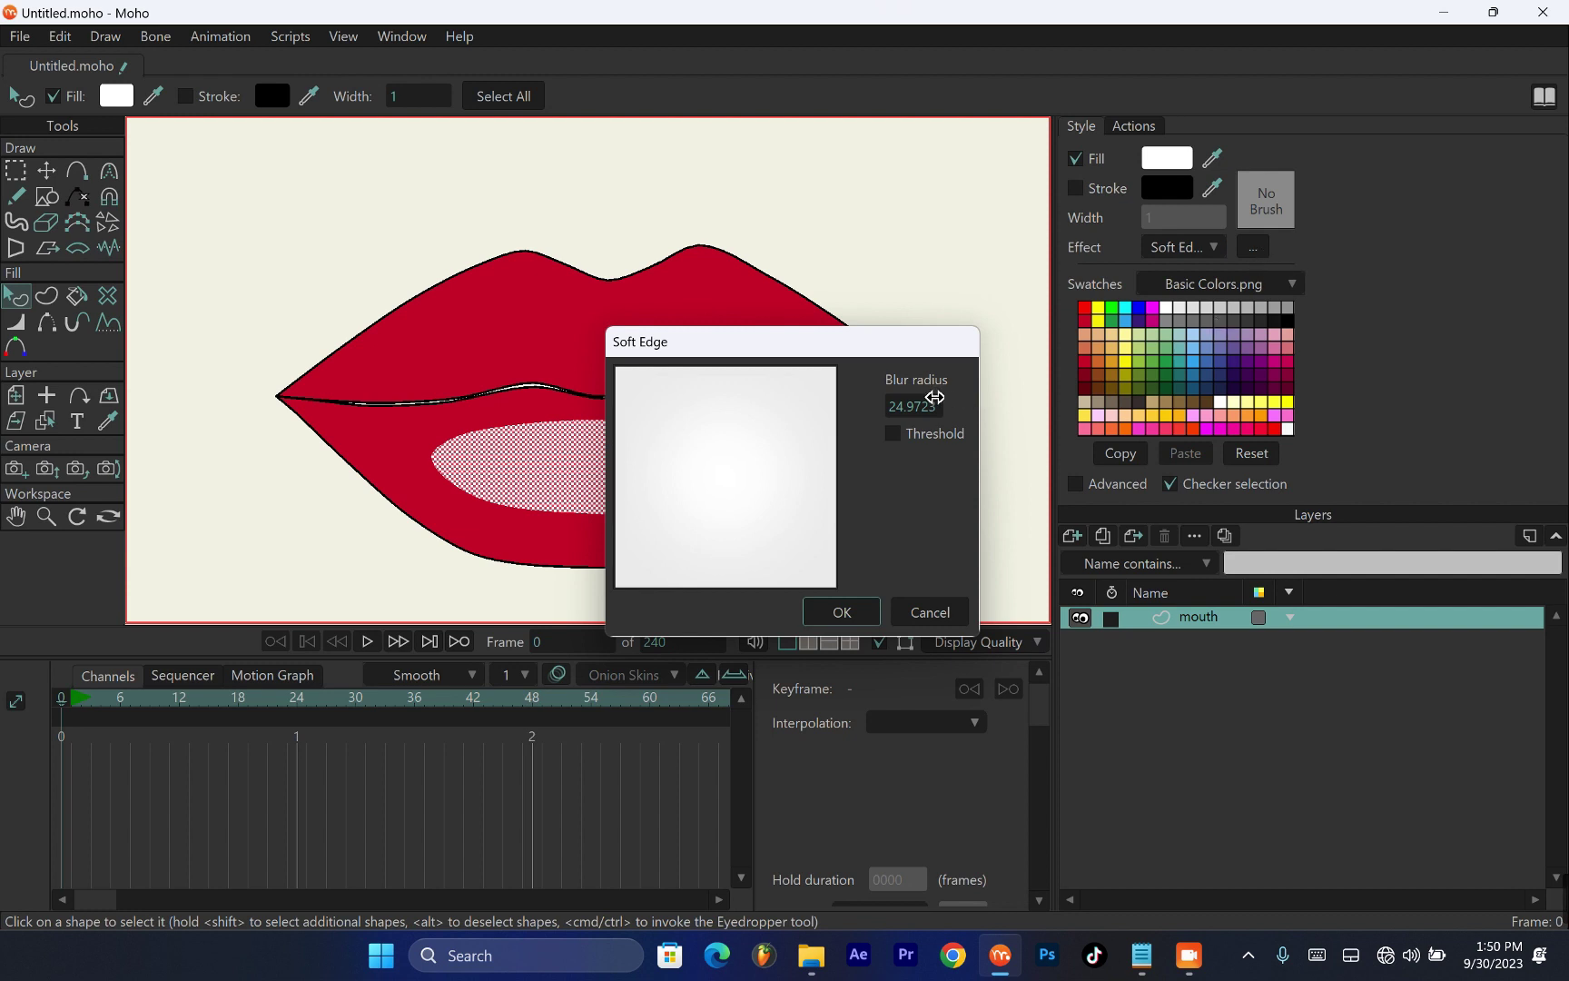
mouse_move(933, 401)
mouse_down()
mouse_move(659, 406)
mouse_move(881, 448)
mouse_move(931, 432)
mouse_up()
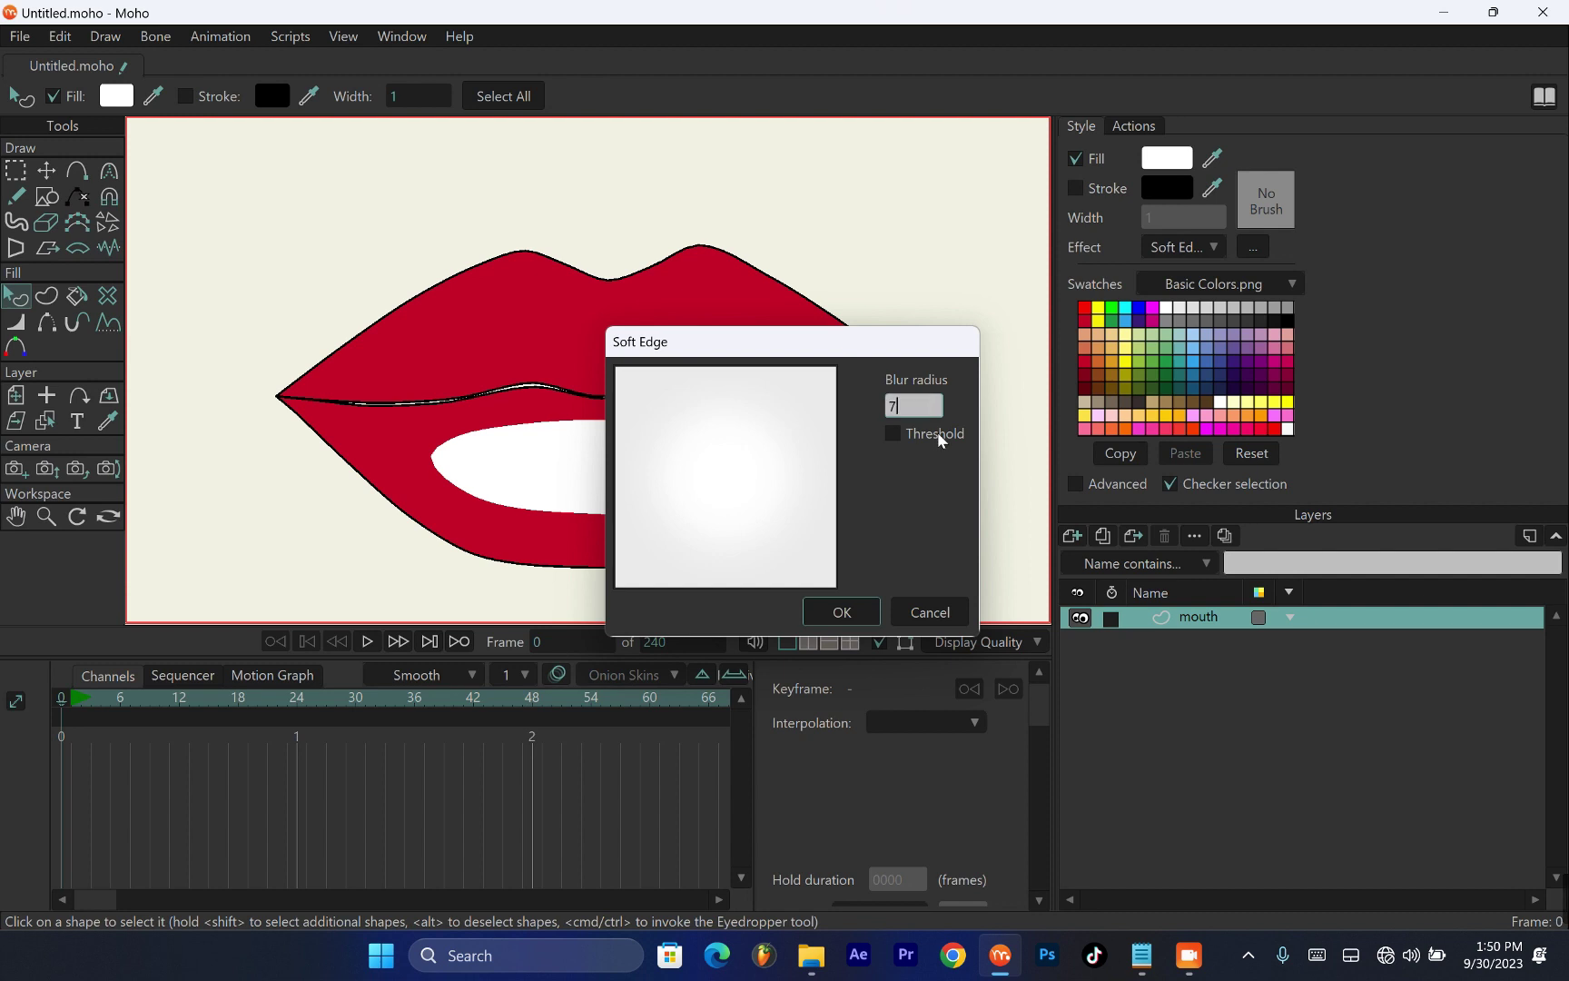
key(Return)
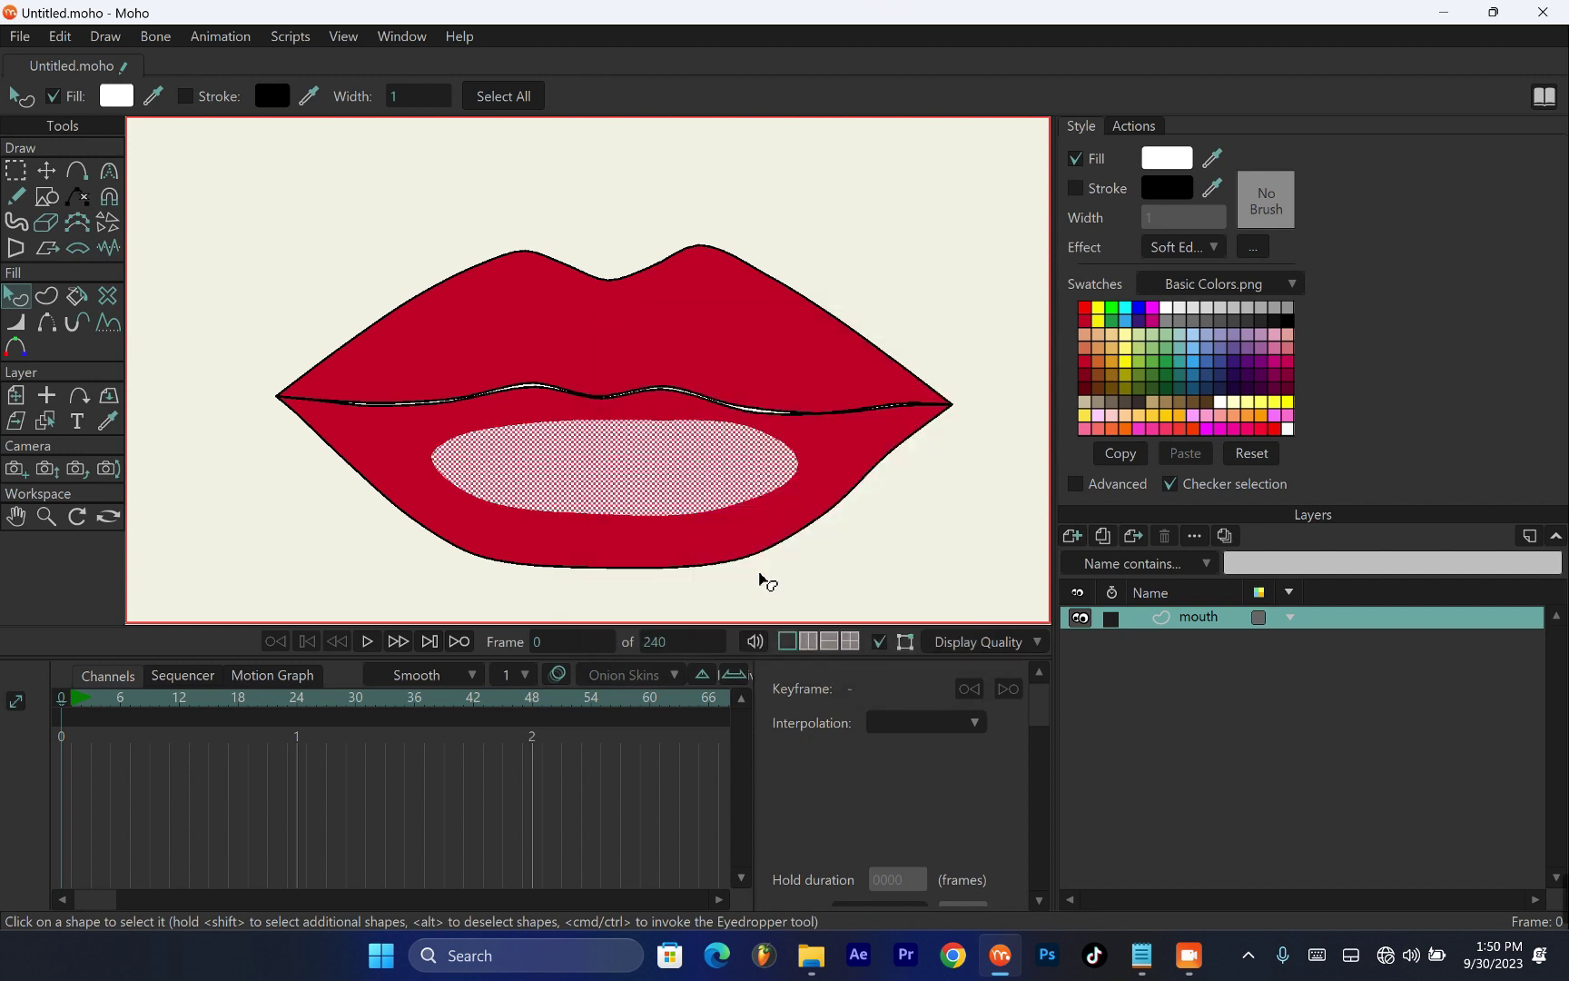
Render a preview of the frame and reduce the white oval's Soft Edge blur radius to 5.50
key(ctrl+r)
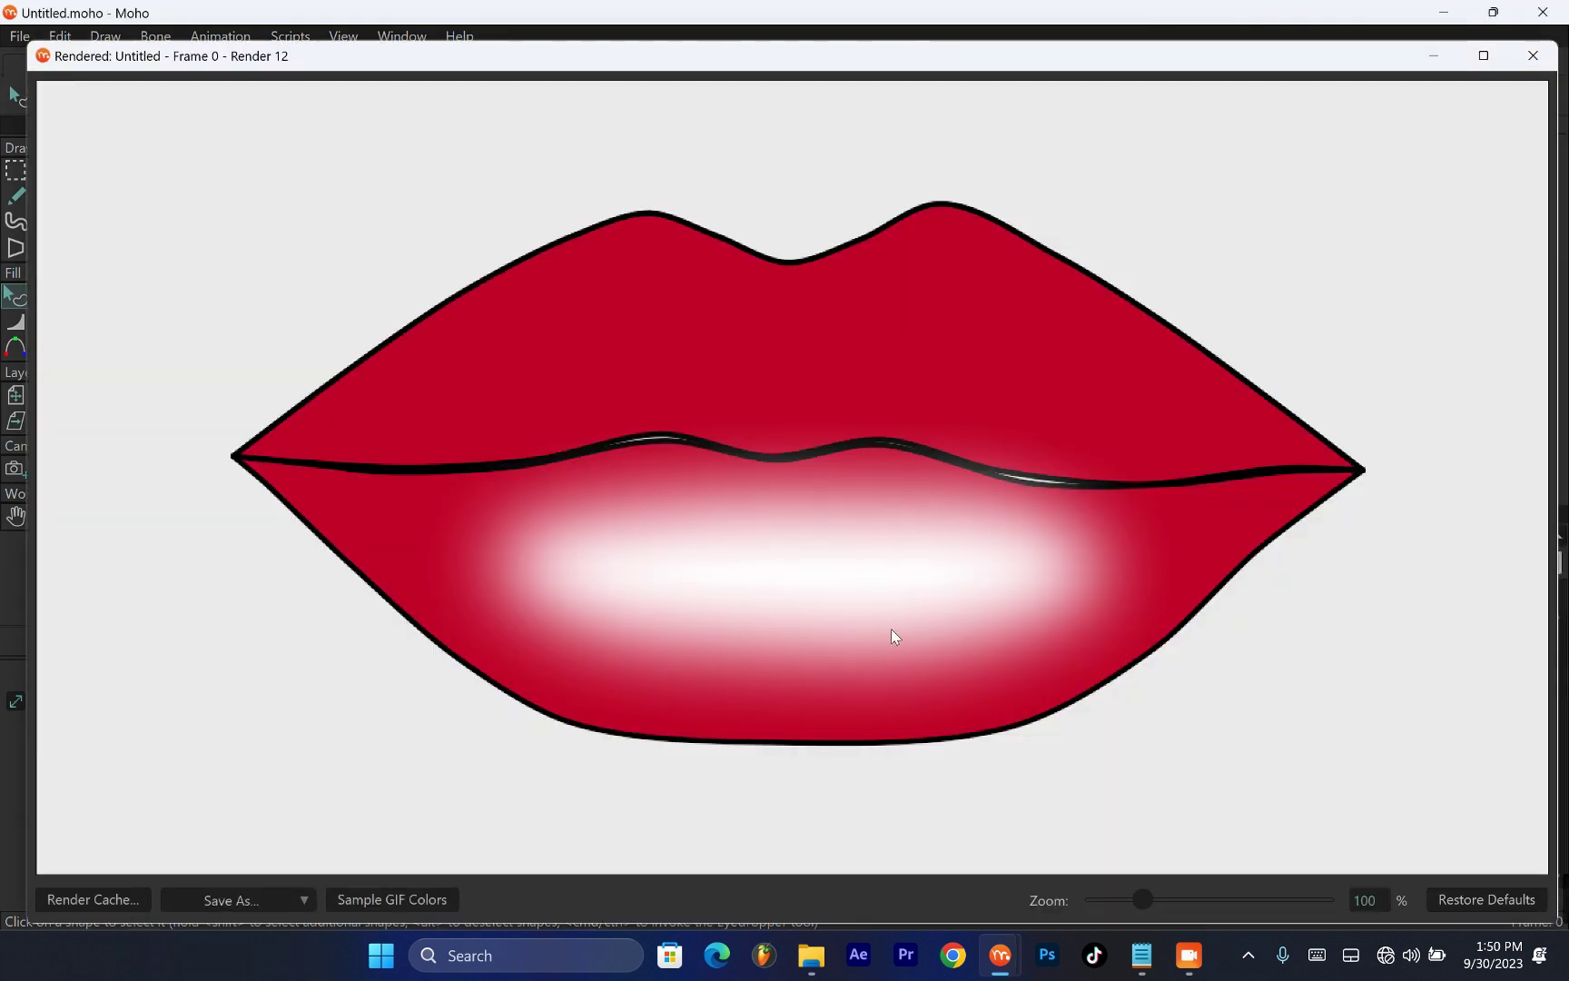
click(1533, 56)
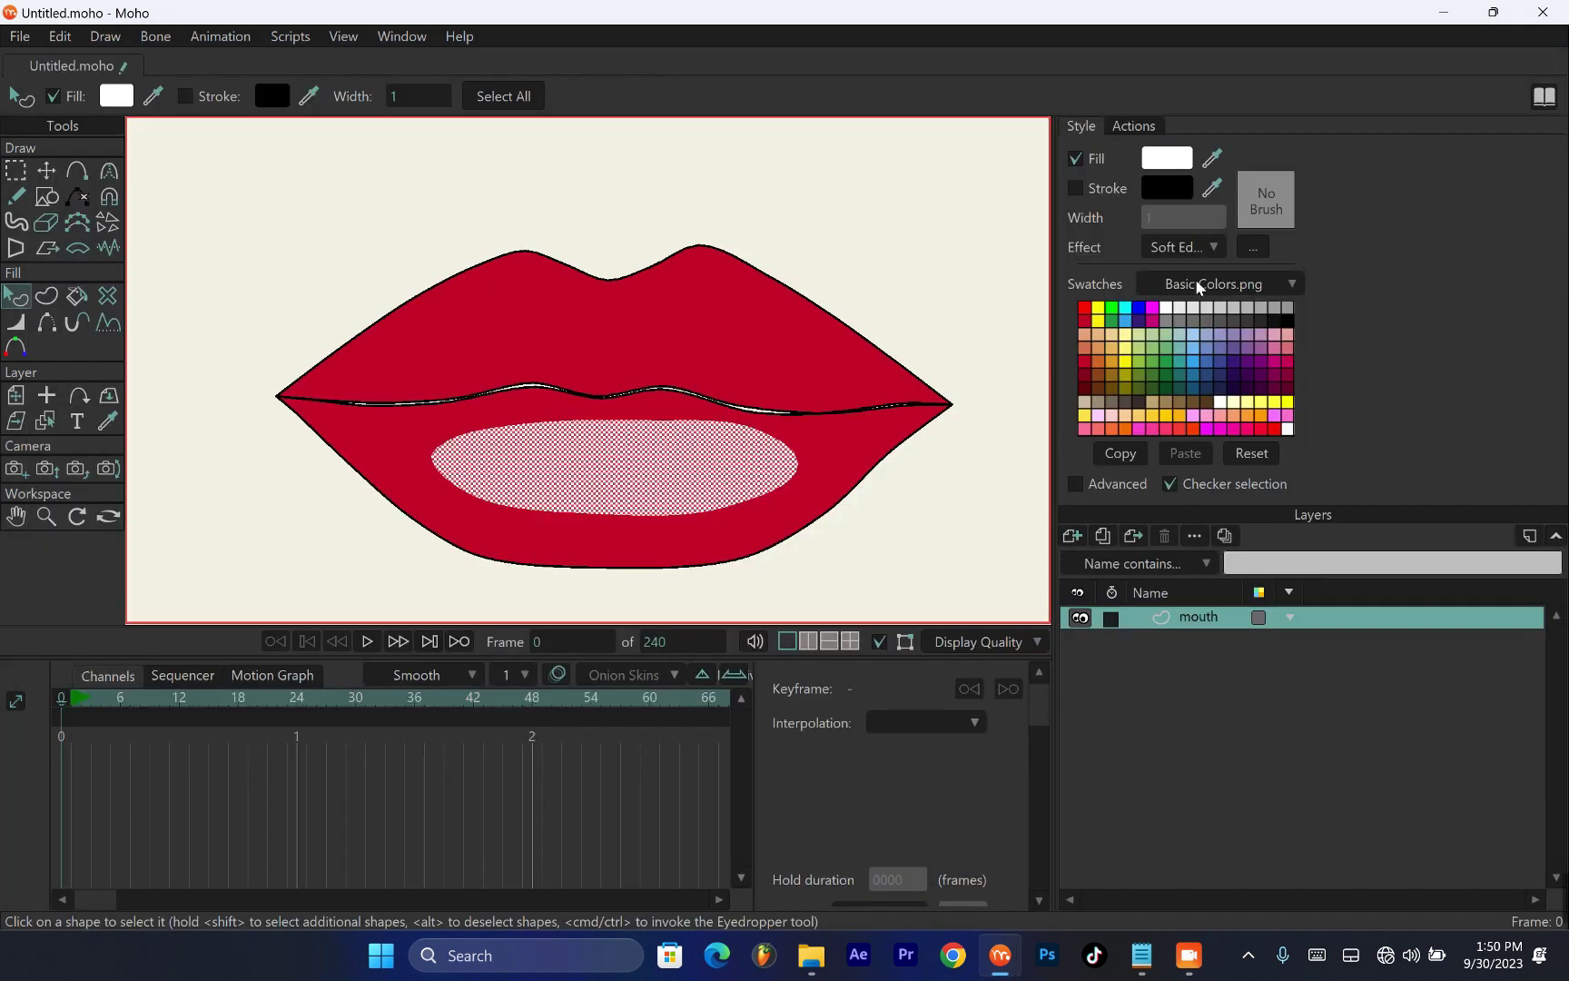
click(1253, 247)
drag(897, 409, 829, 411)
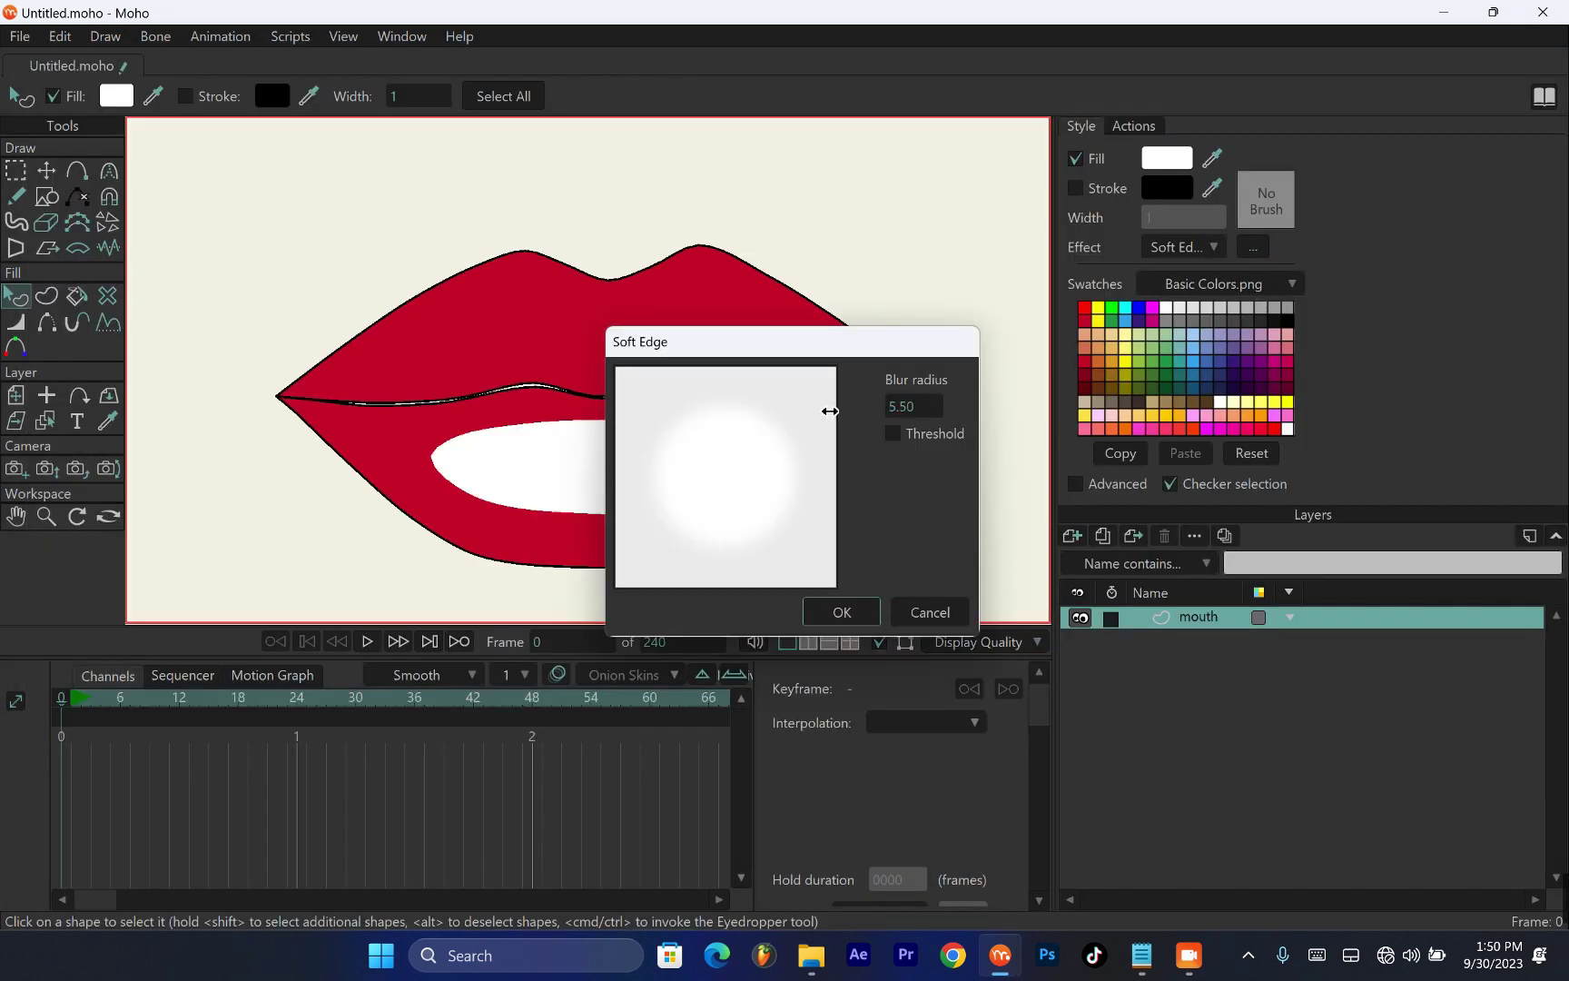
click(843, 612)
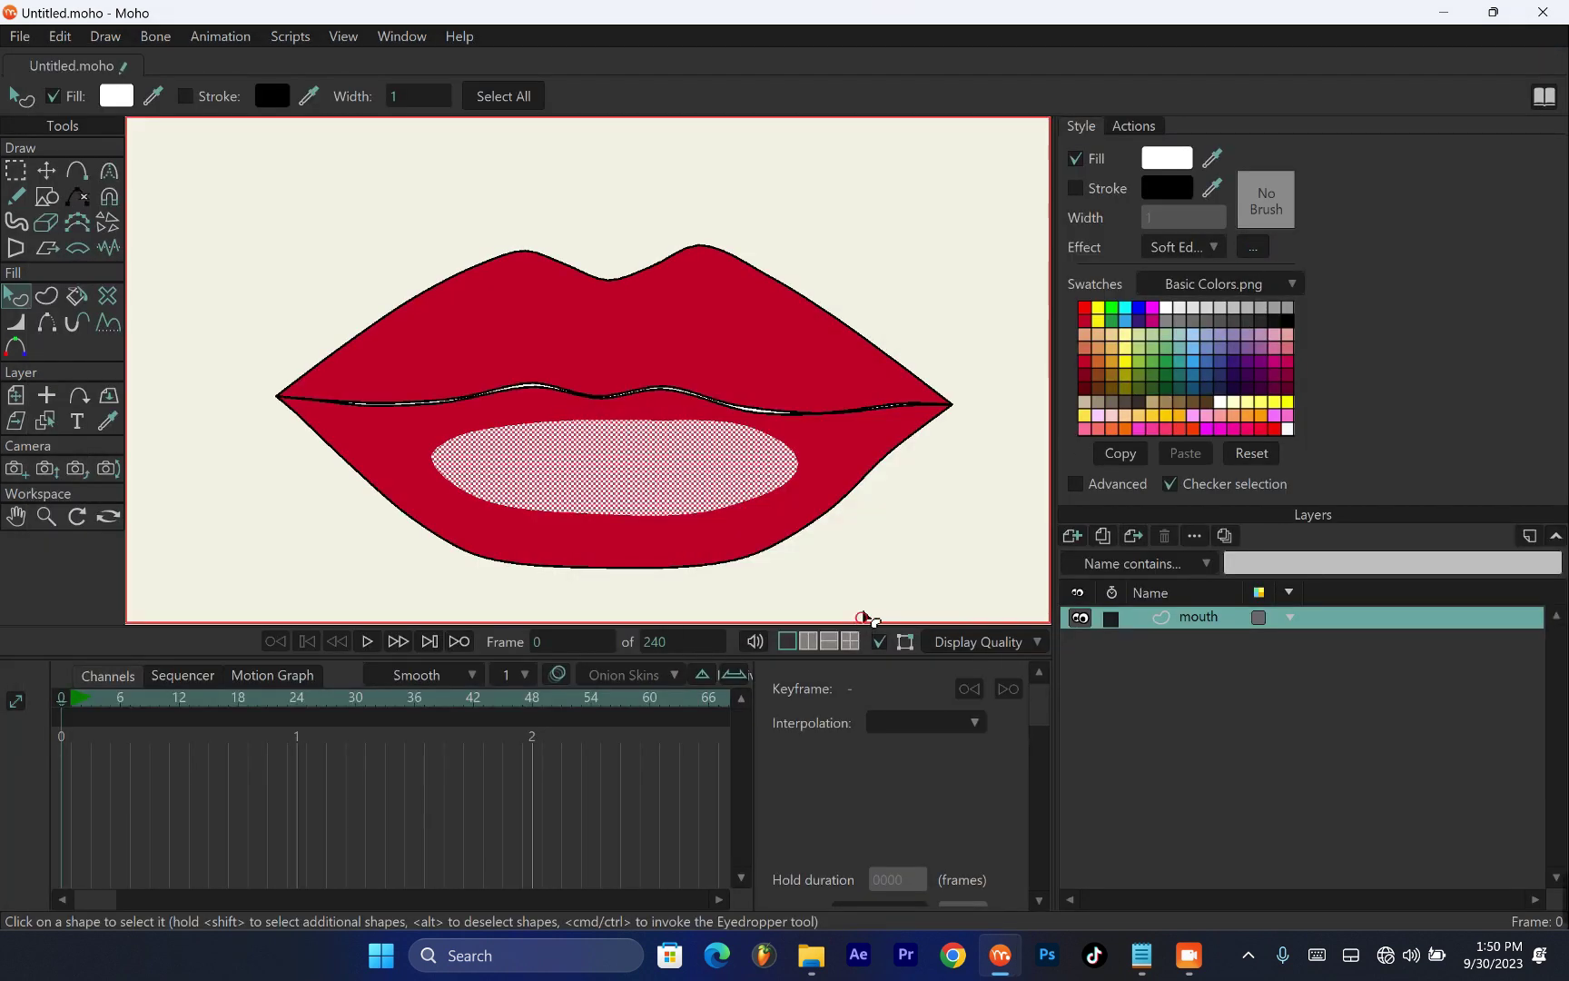
Make the white oval semi-transparent by lowering its fill alpha to 134, and render a preview
click(1174, 164)
drag(903, 423, 928, 479)
click(925, 668)
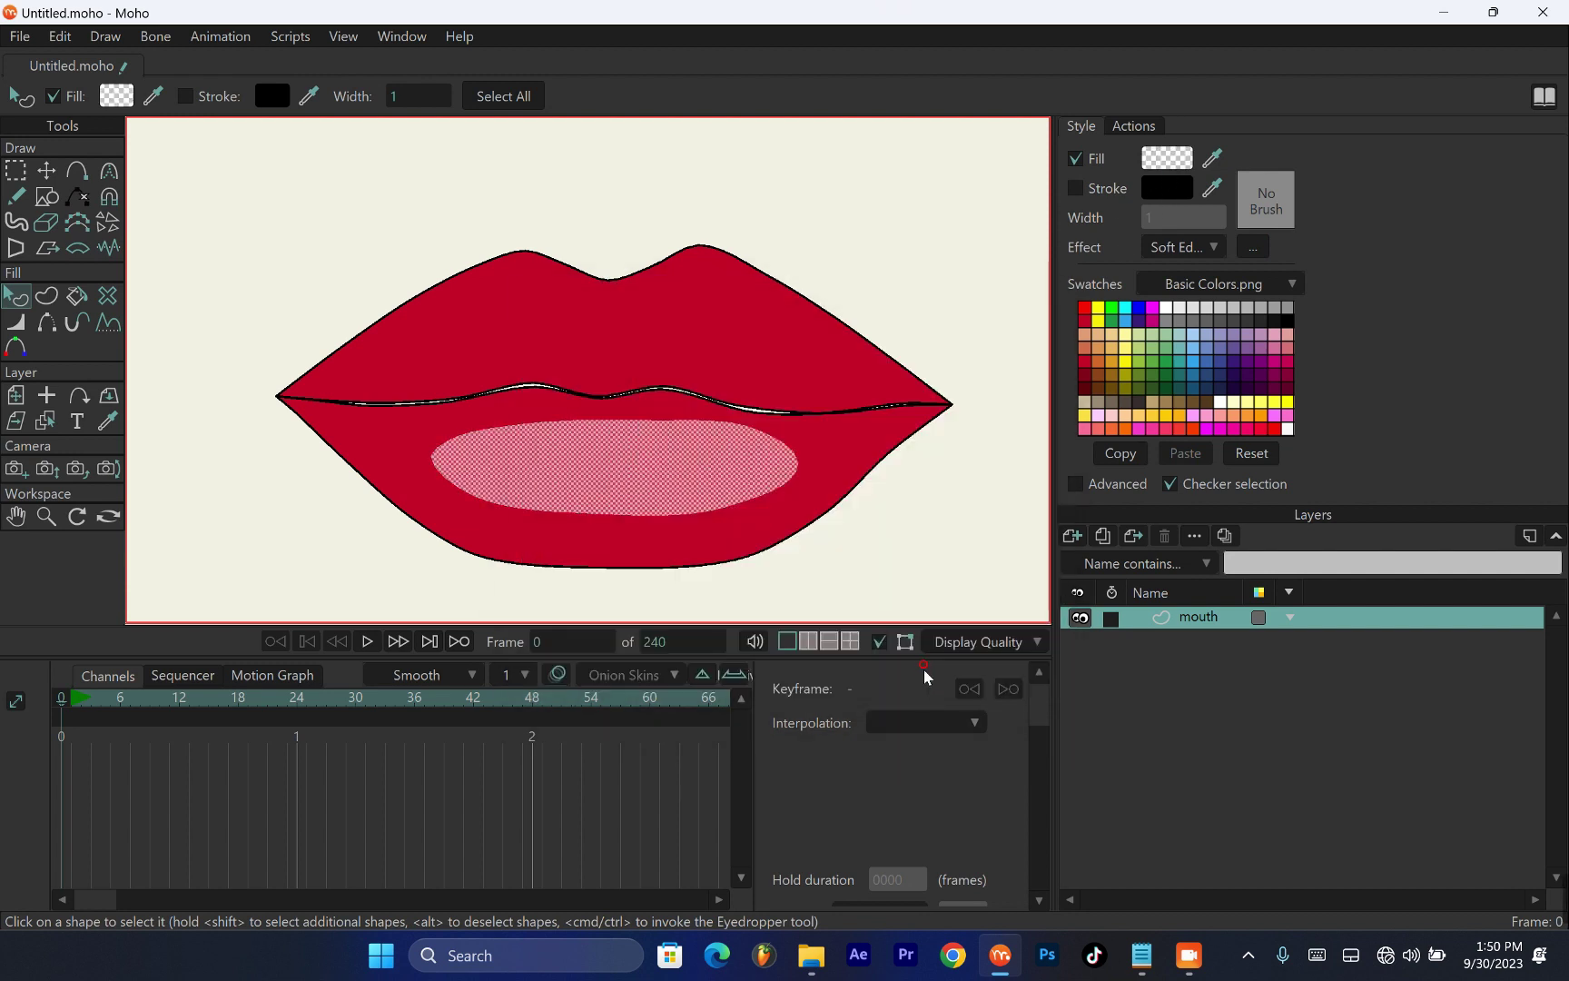
key(ctrl+r)
click(1533, 55)
Move the highlight down within the lower lip and pull the points of its upper edge downward
click(47, 171)
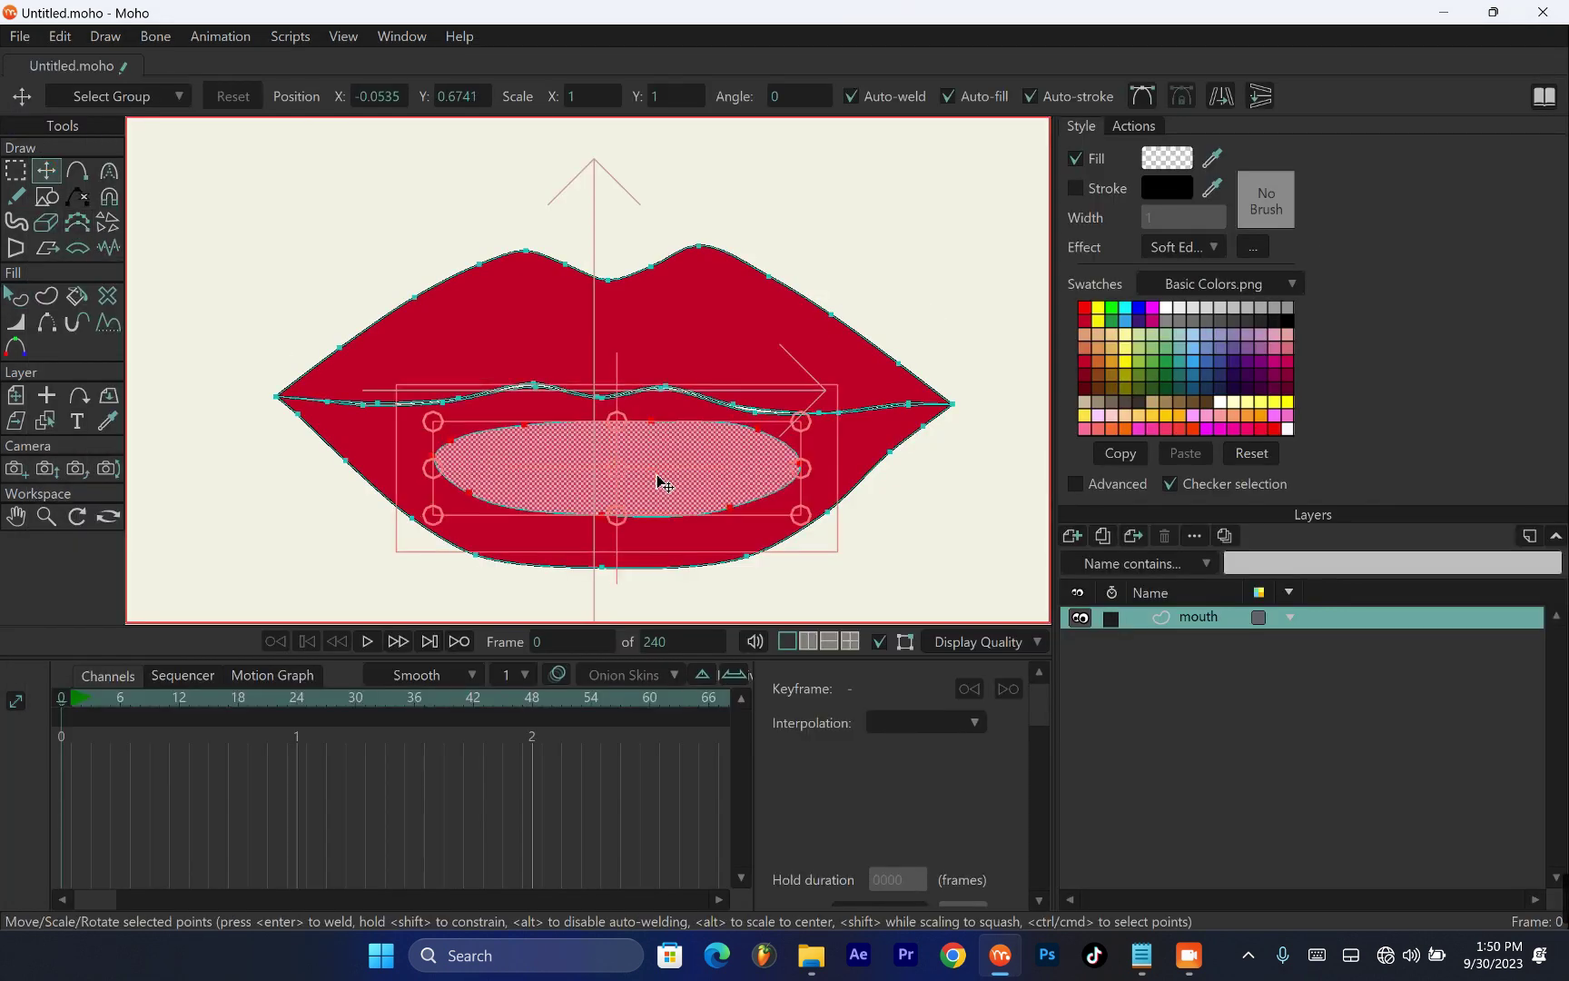
double_click(655, 478)
mouse_move(654, 479)
mouse_down()
mouse_move(648, 495)
mouse_move(649, 445)
mouse_move(651, 471)
mouse_up()
click(650, 446)
drag(524, 451, 526, 469)
drag(742, 457, 737, 474)
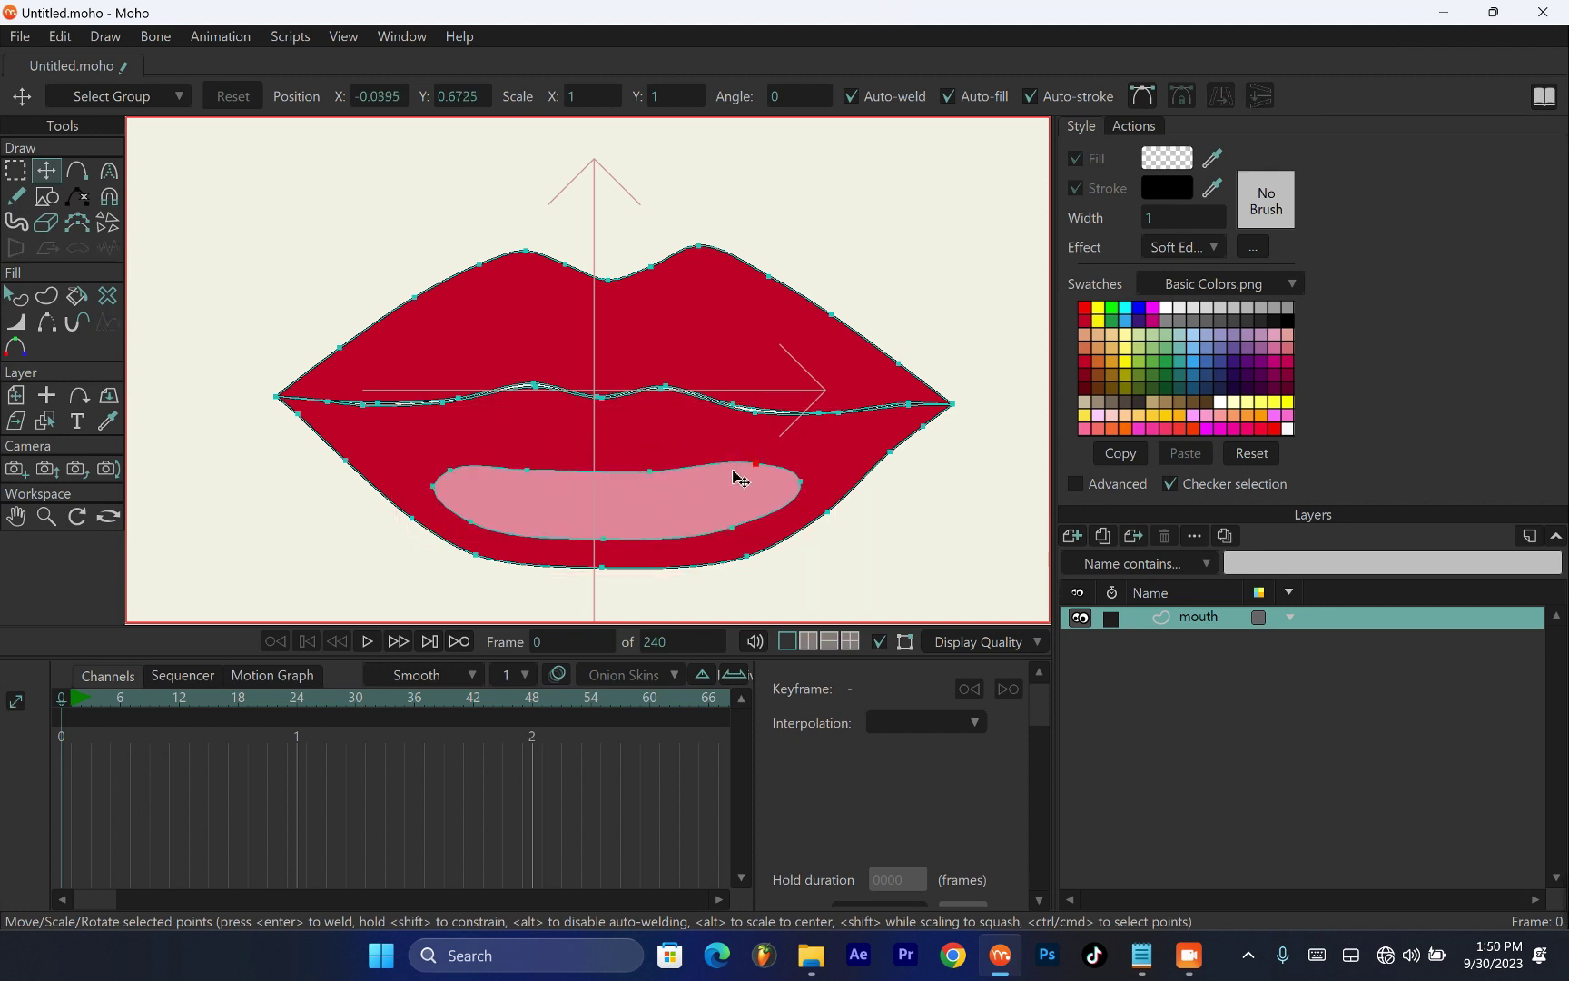
Adjust the highlight's upper-edge and end points so it forms a crescent with raised ends following the lower lip
drag(457, 465, 548, 472)
drag(650, 471, 651, 478)
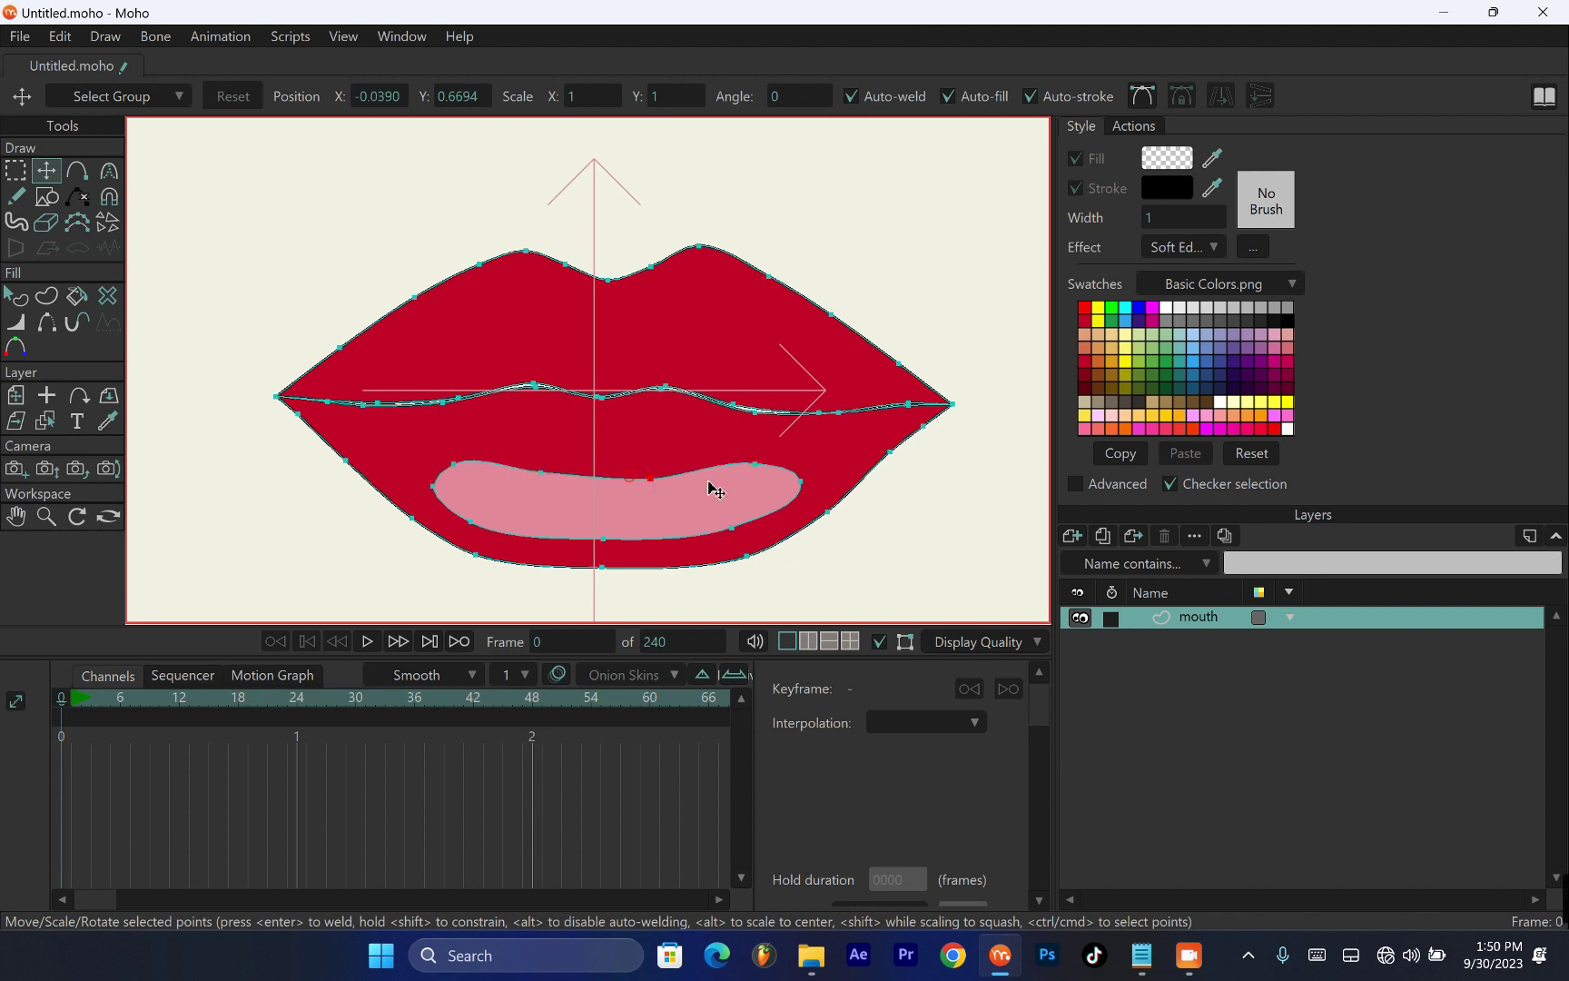
drag(753, 464, 812, 473)
drag(439, 487, 454, 462)
Duplicate the lower-lip highlight, flip the copy vertically and move it up onto the upper lip
click(536, 507)
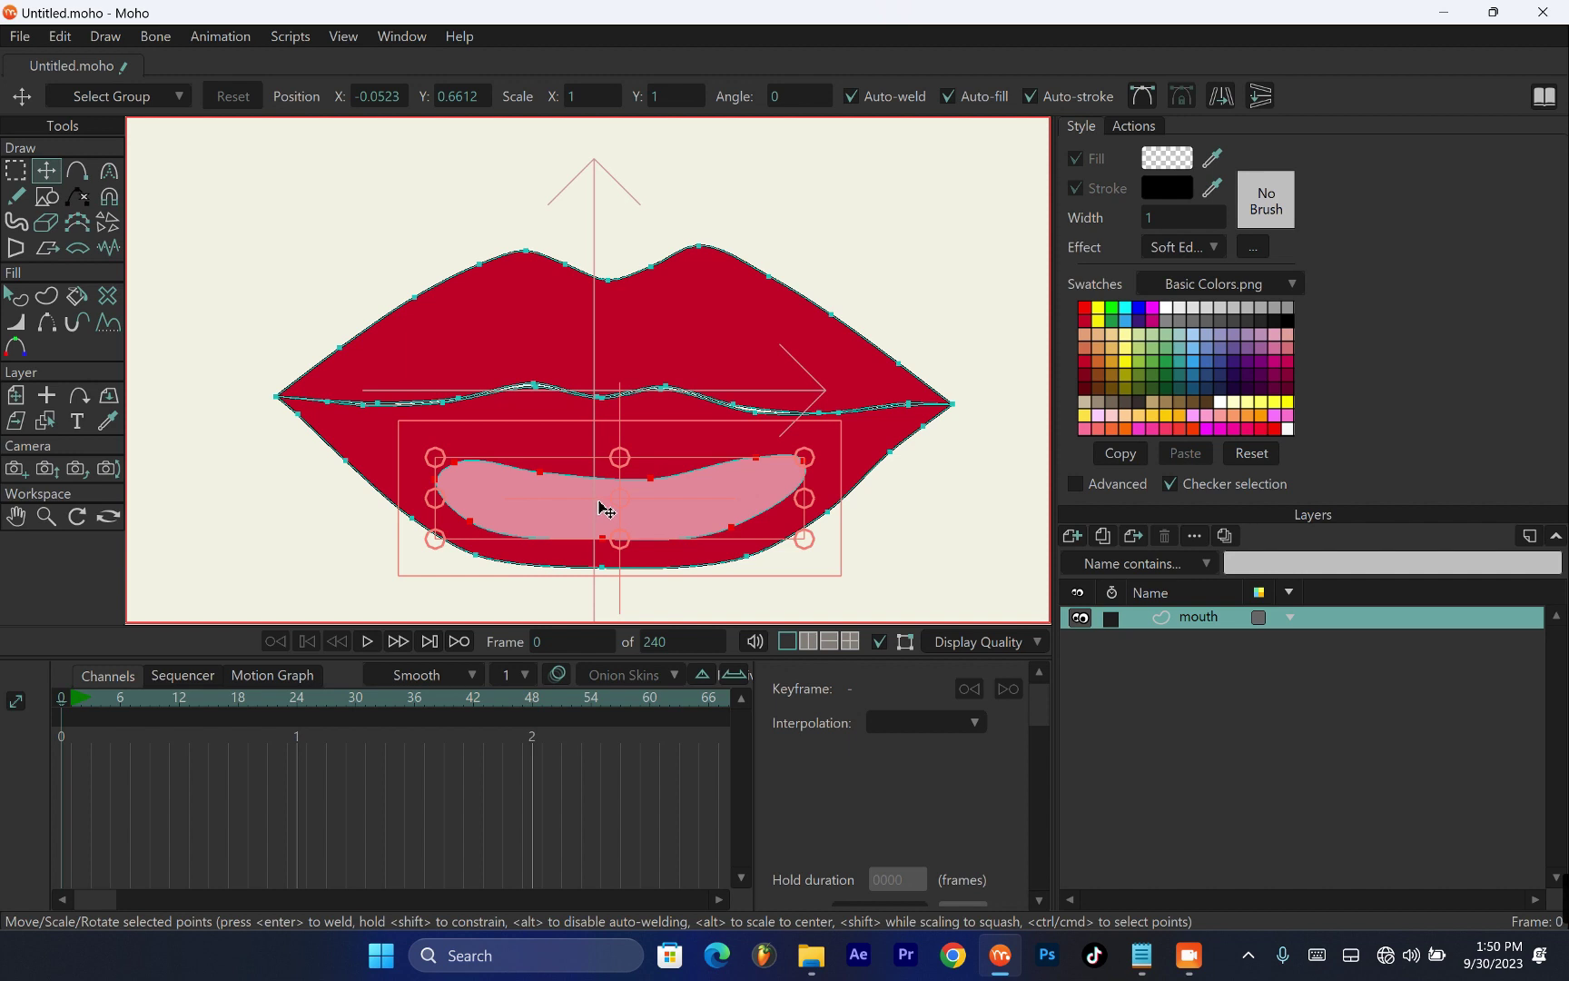
key(ctrl+v)
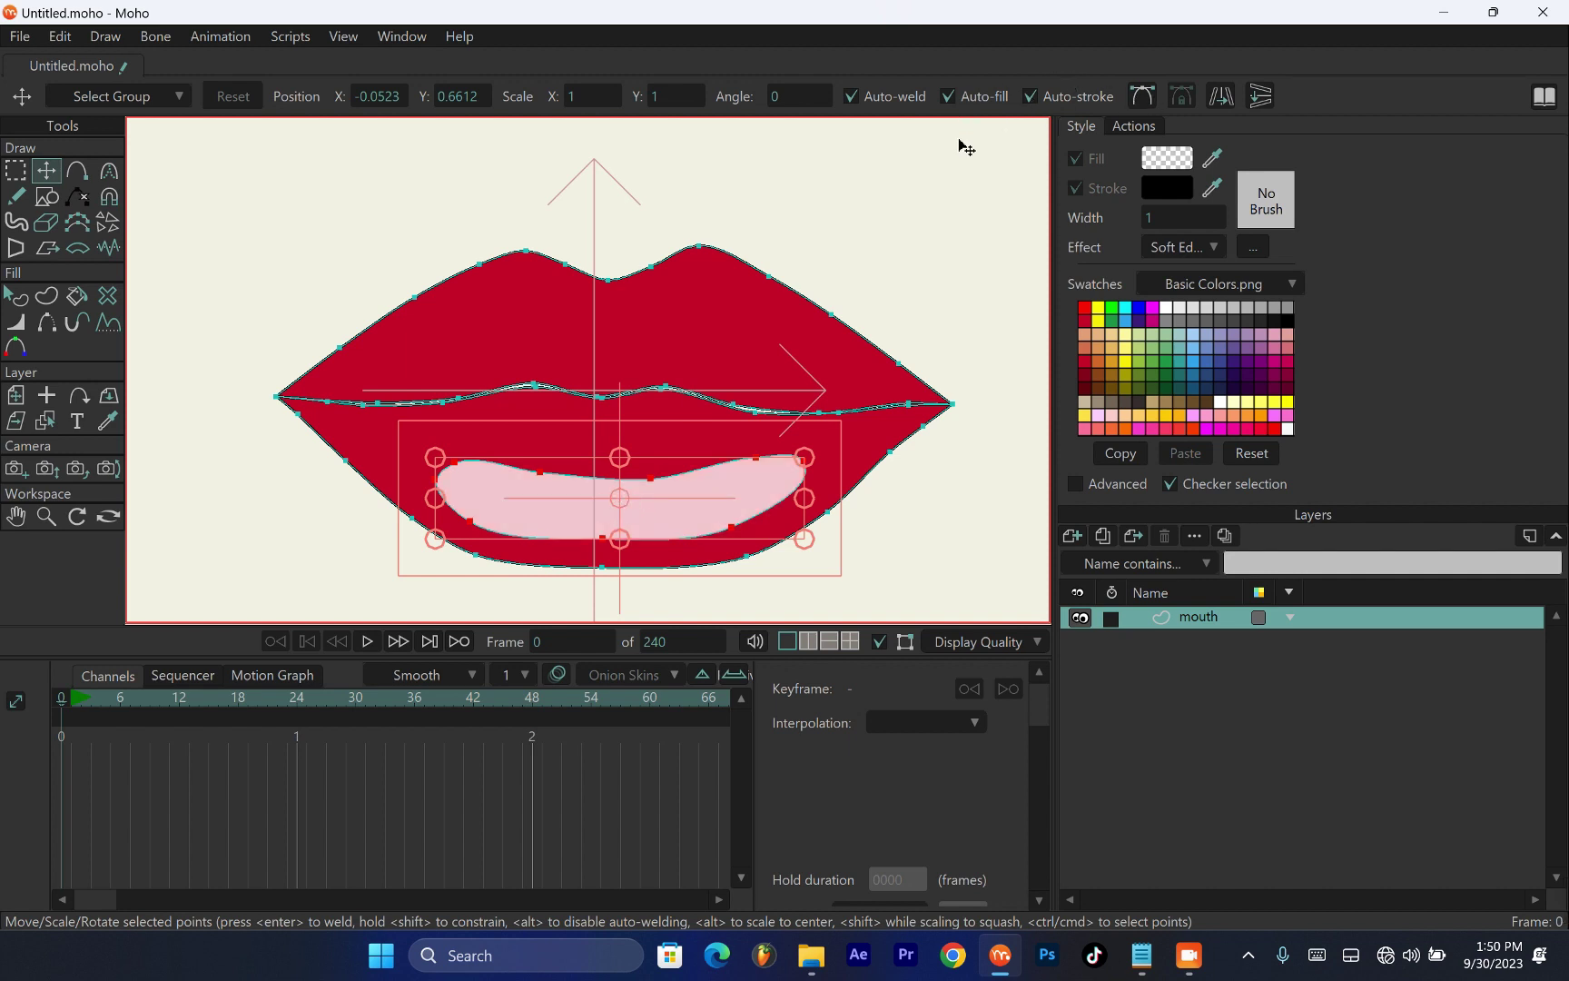
click(1254, 98)
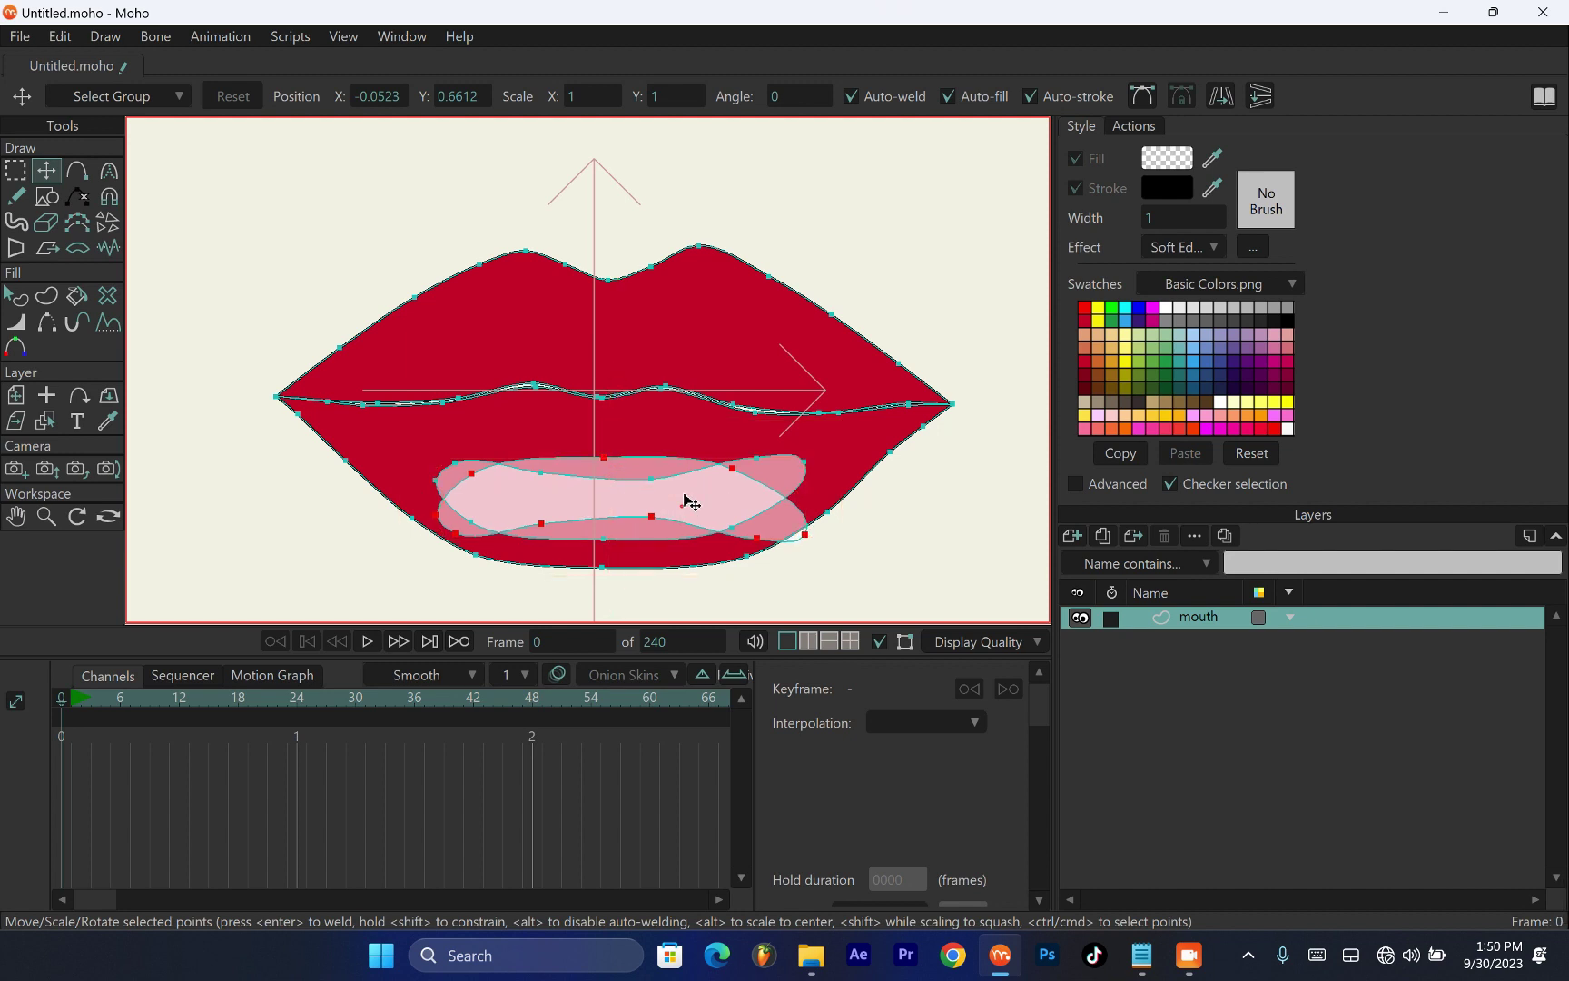
drag(690, 504, 695, 340)
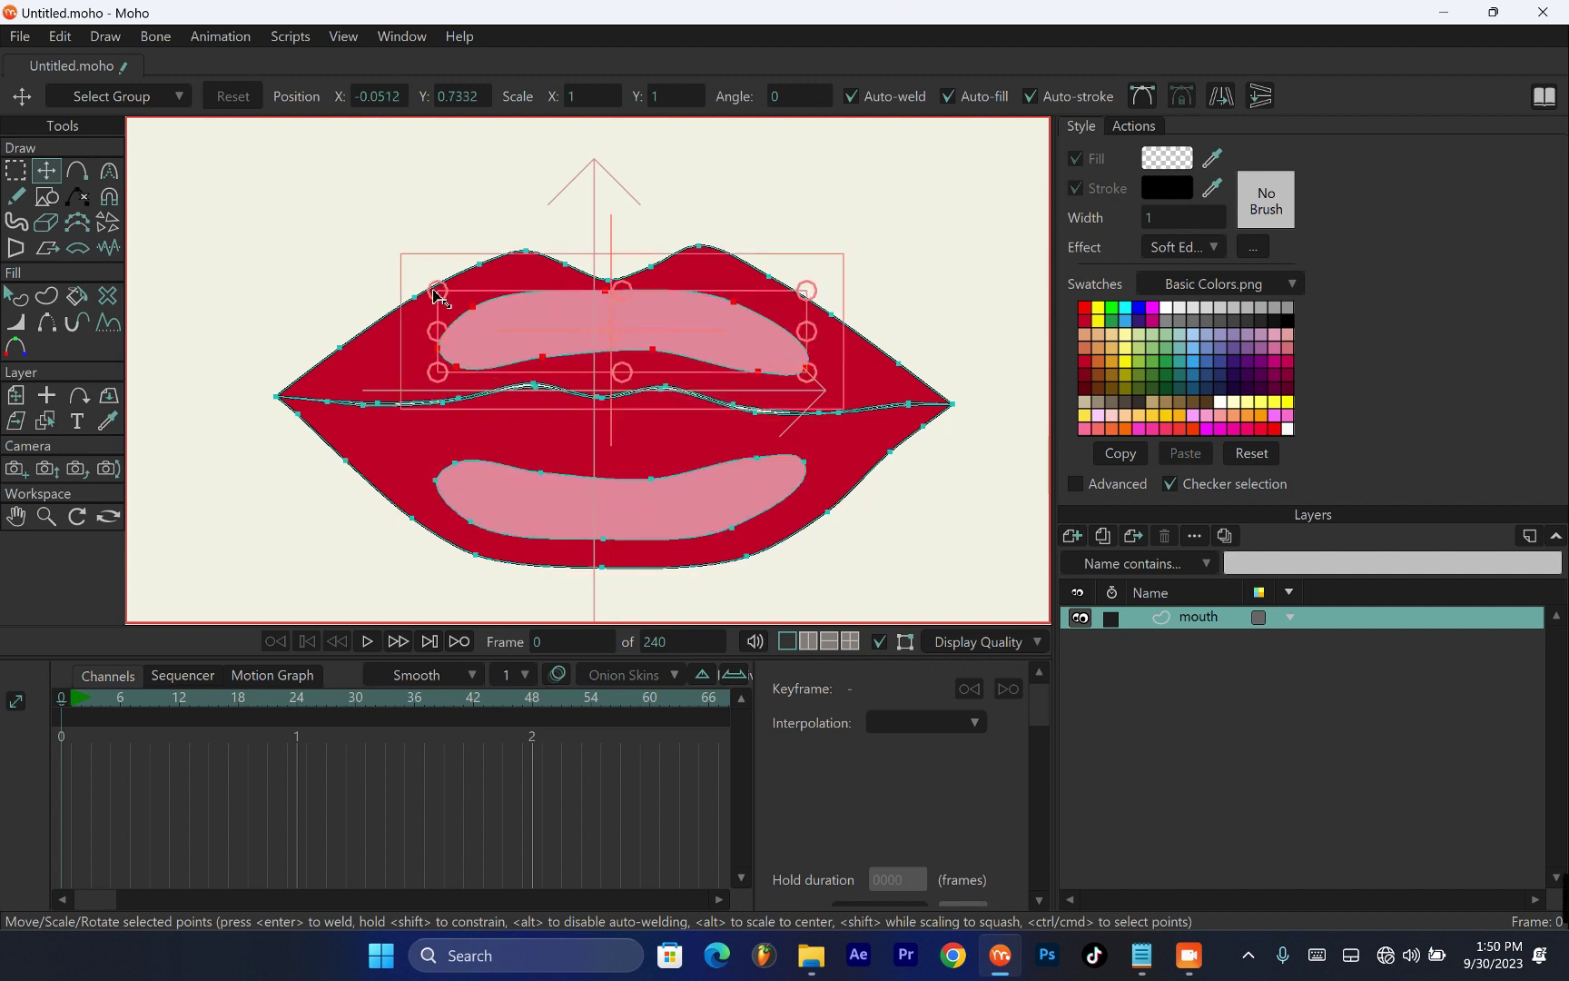
Shrink and tilt the upper highlight to fit the right half of the upper lip, and render a preview
drag(440, 293, 651, 322)
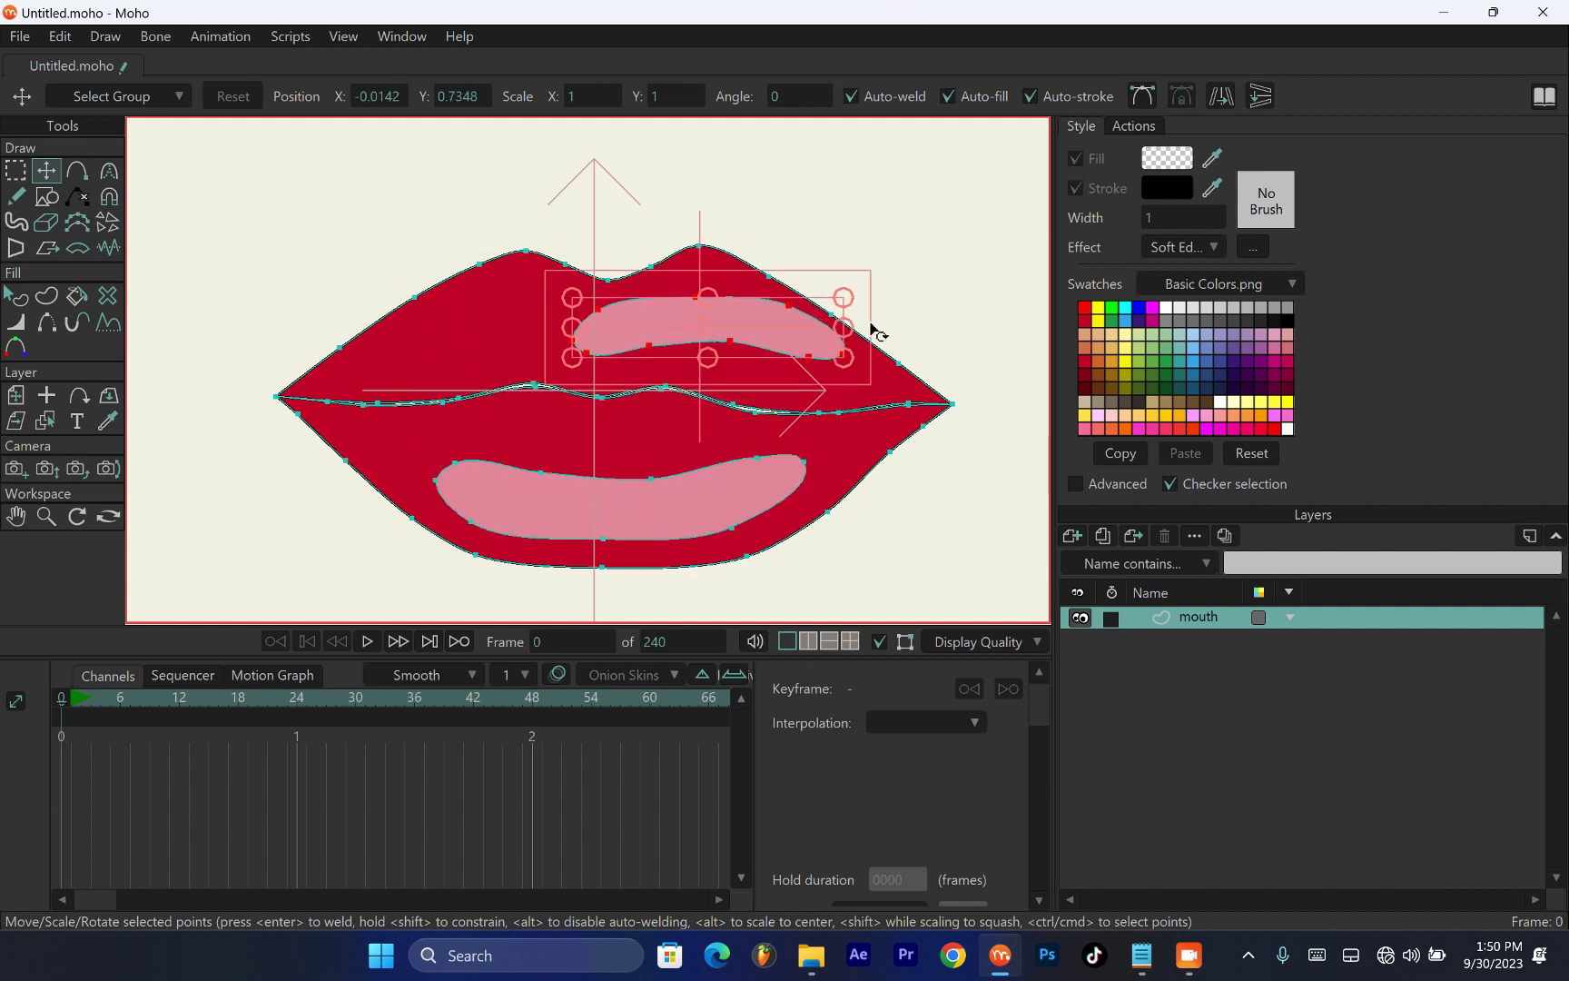
drag(872, 326, 861, 359)
drag(706, 320, 733, 331)
key(ctrl+r)
scroll(861, 403, down, 5)
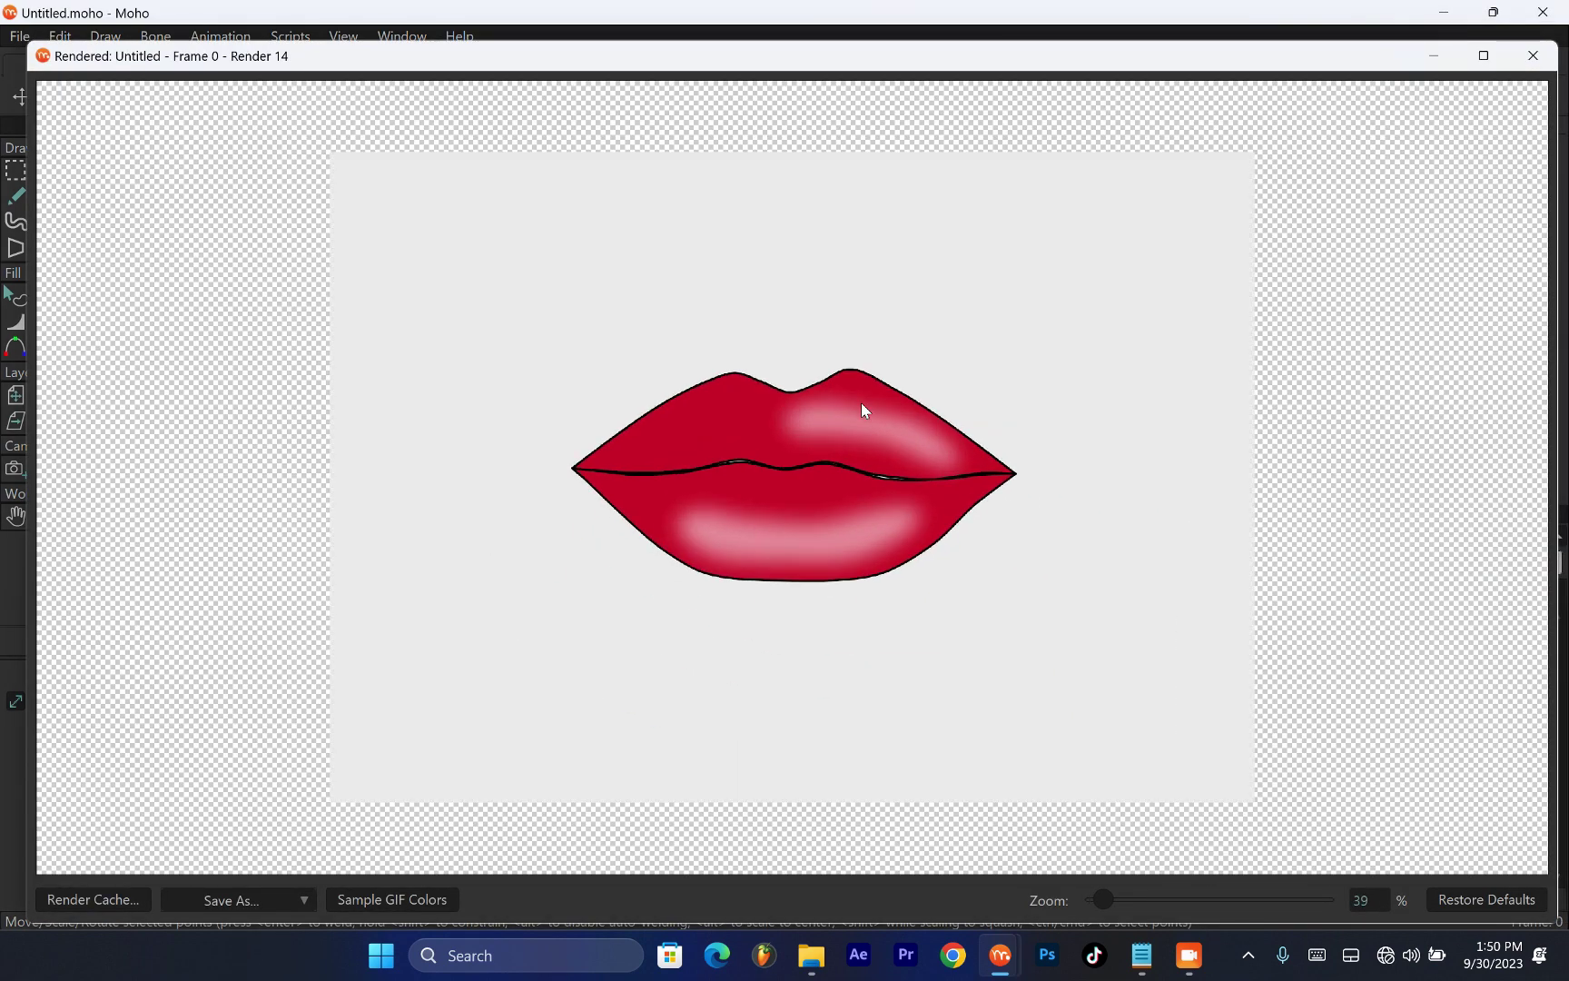
scroll(861, 402, up, 2)
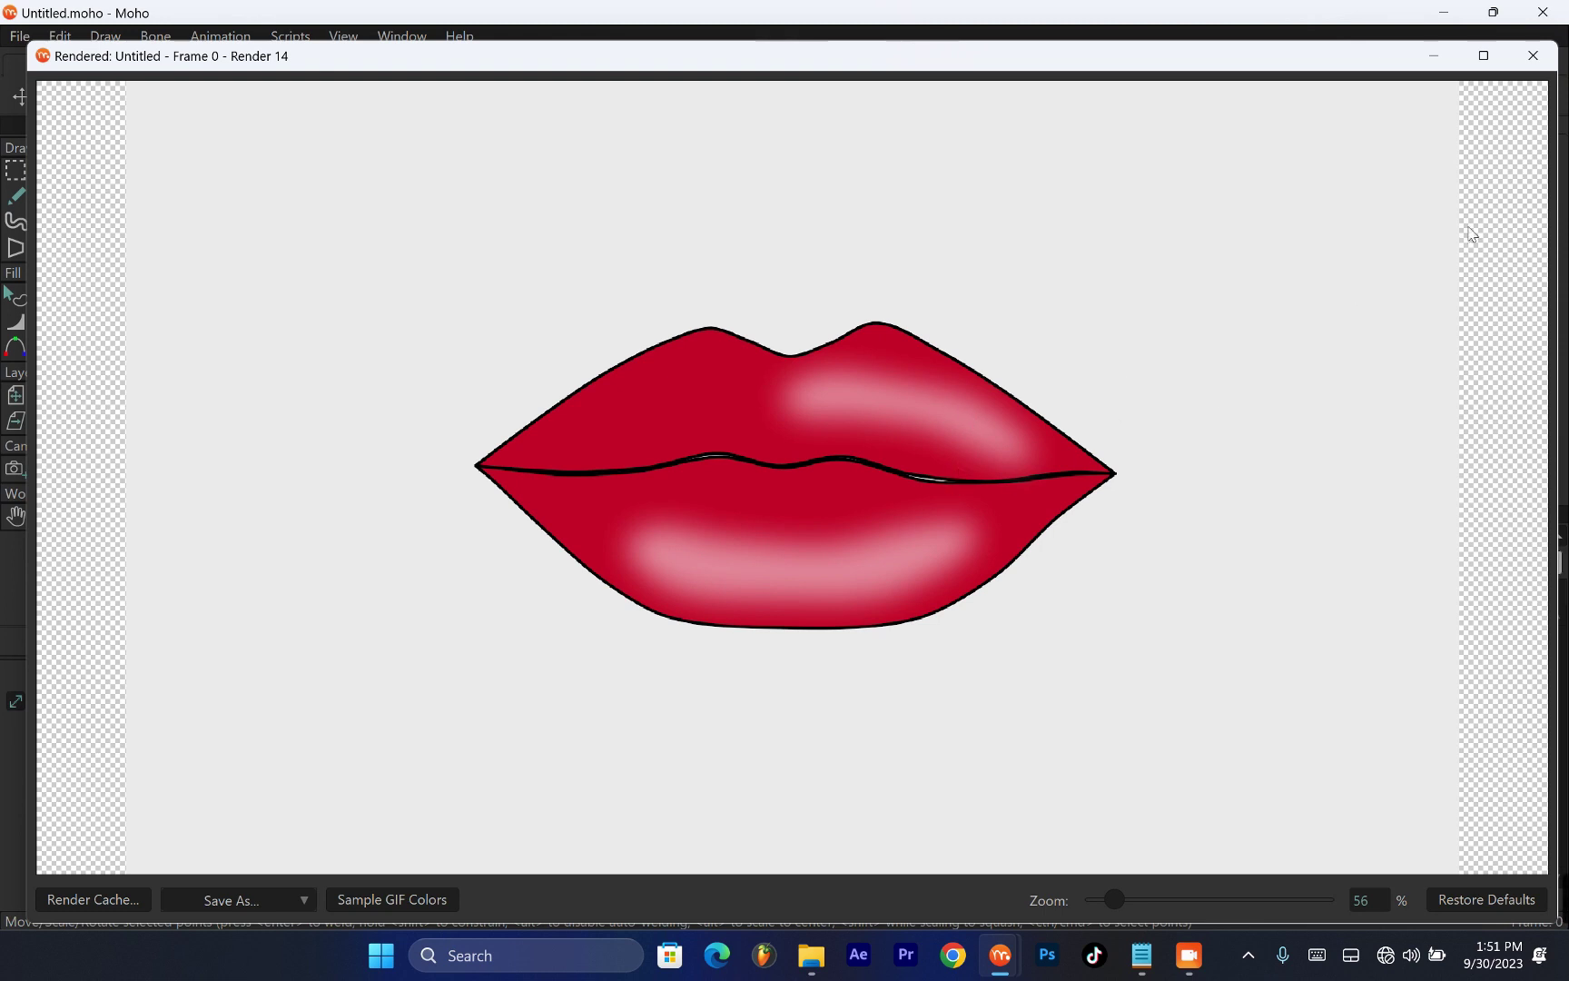
click(1532, 56)
Apply a Shaded effect to the crimson lips with a light angle of 4.84 and a blur of 10.7223
scroll(640, 379, down, 3)
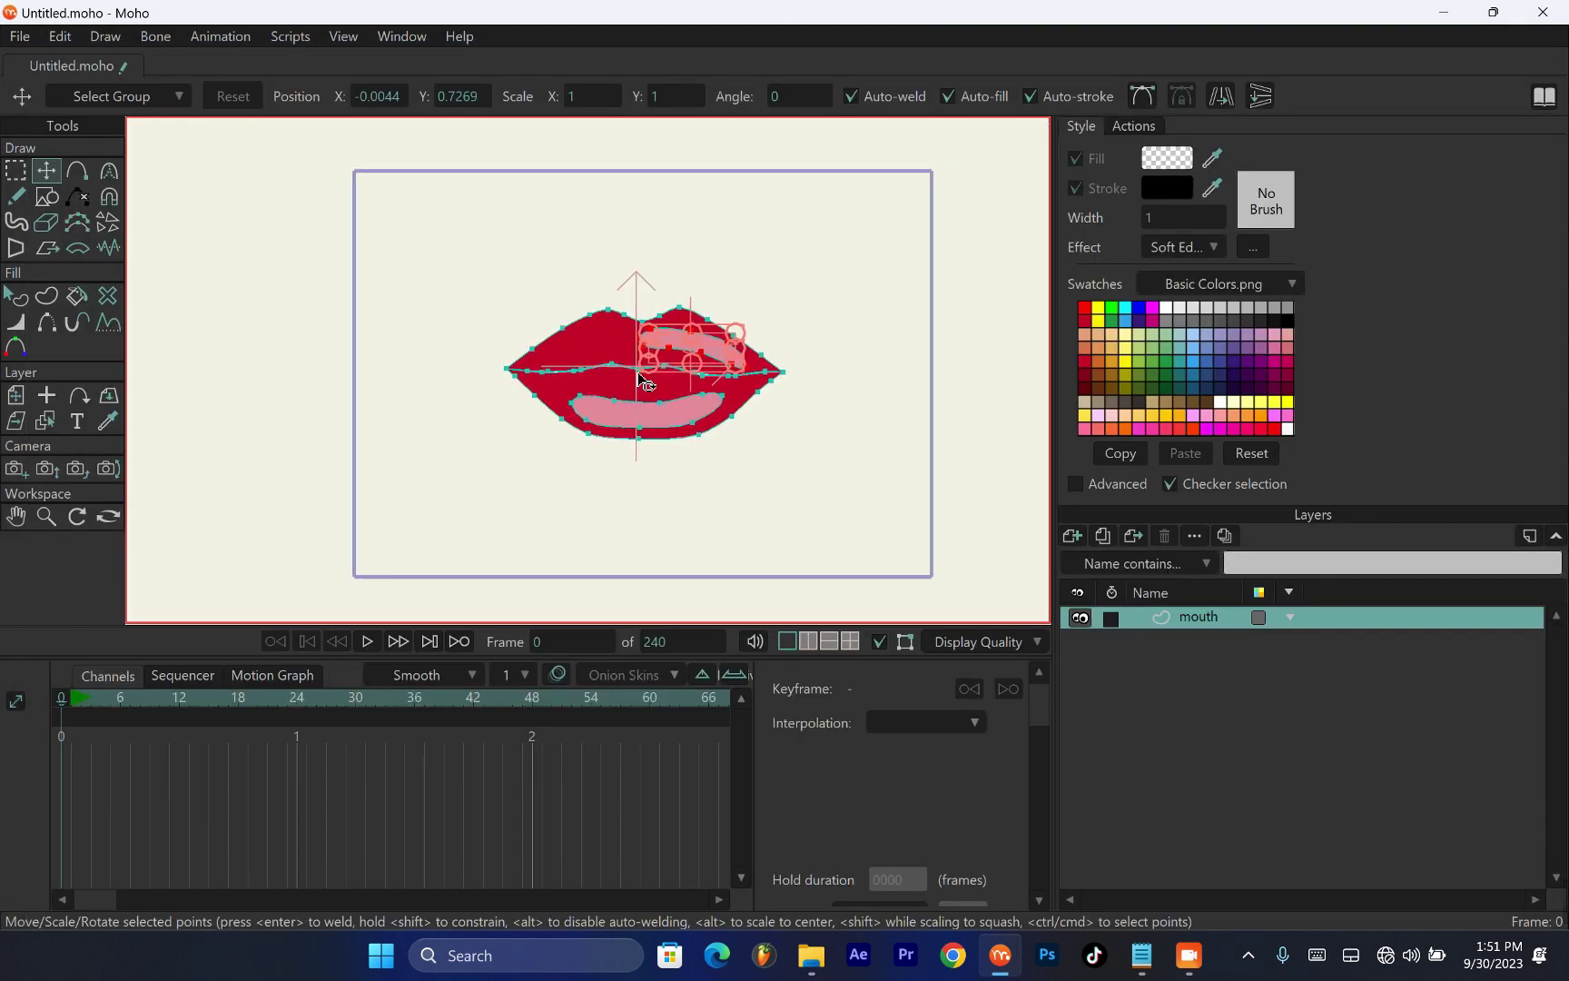
scroll(645, 377, up, 2)
scroll(677, 374, down, 1)
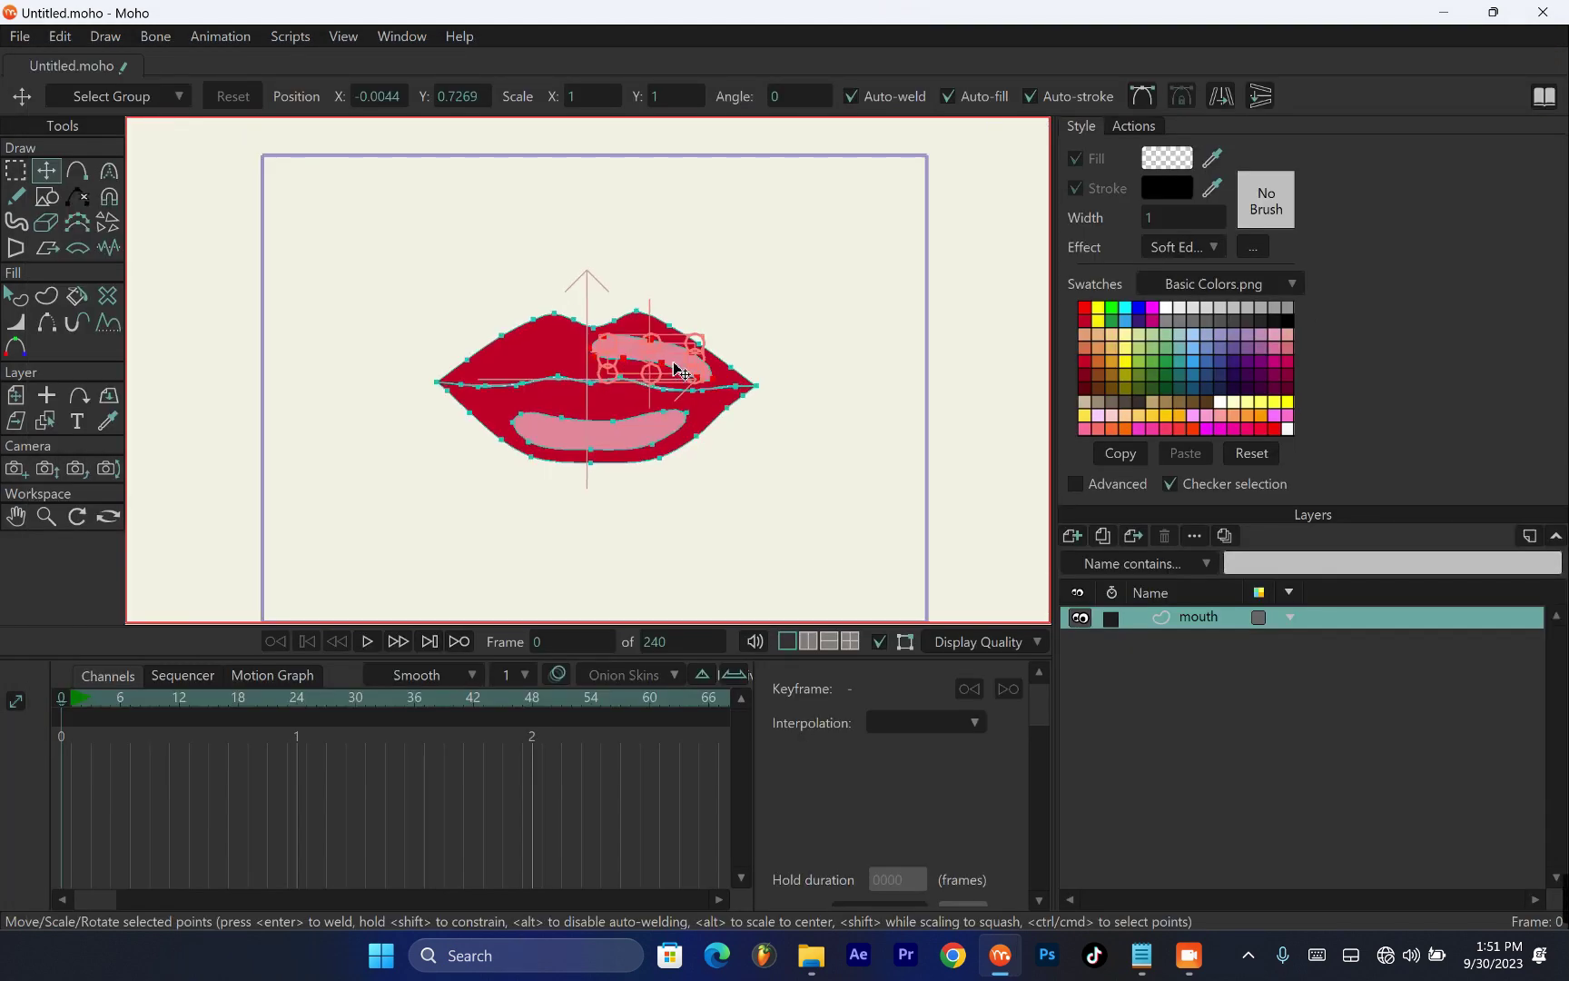
scroll(656, 374, up, 2)
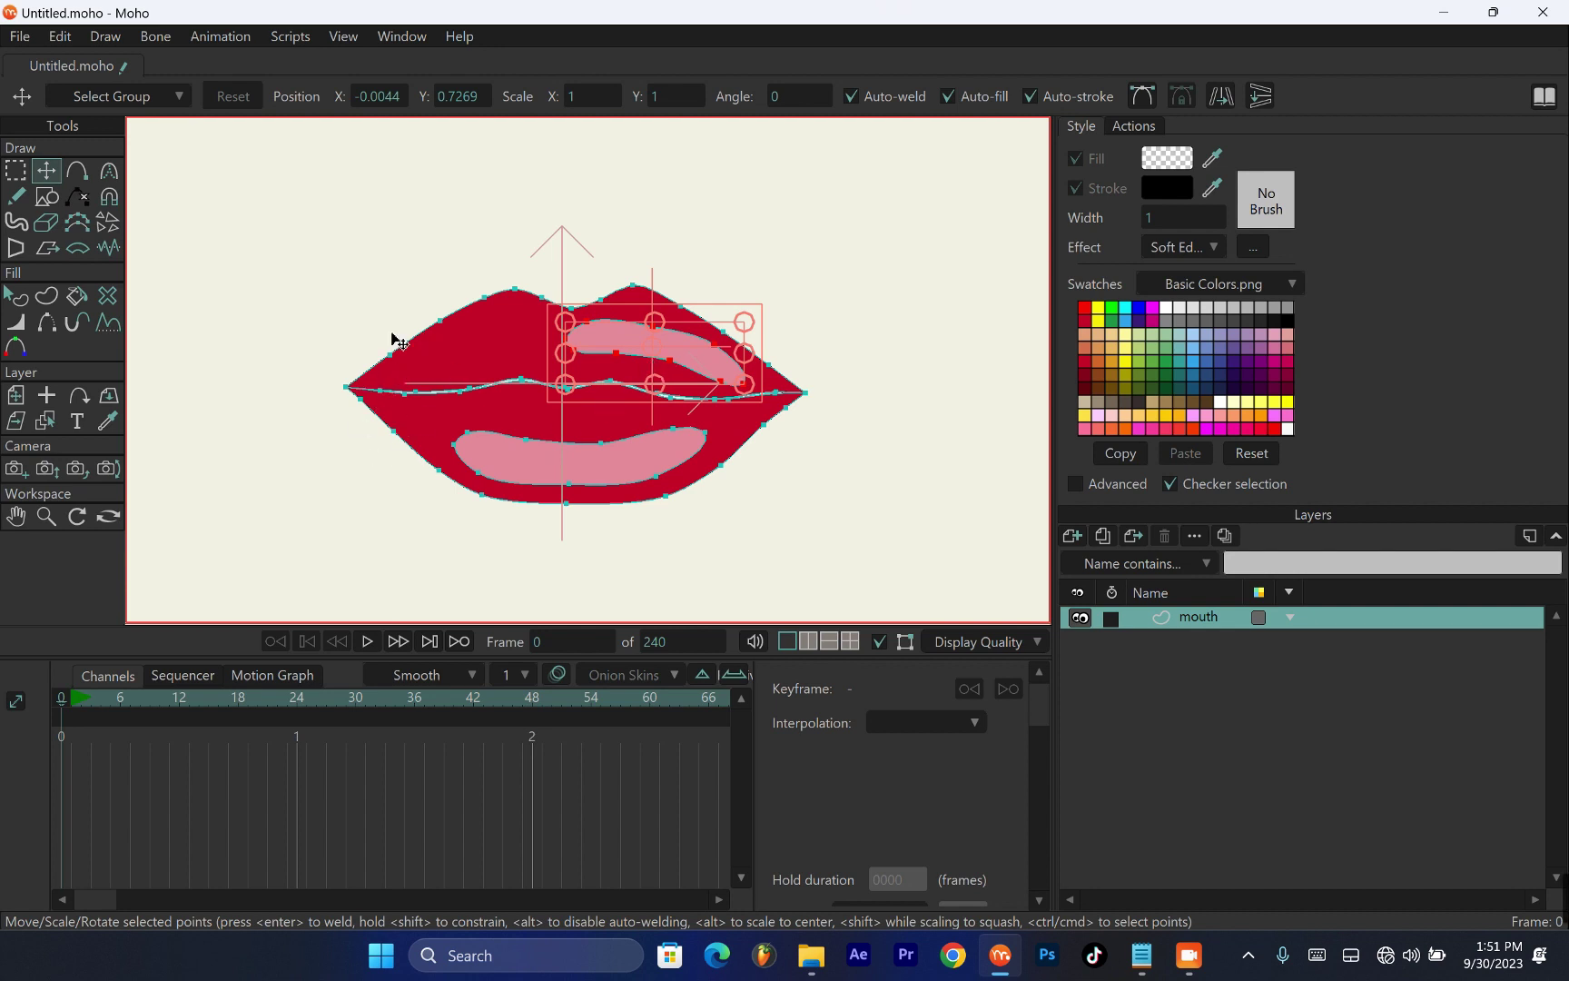
click(16, 297)
click(464, 350)
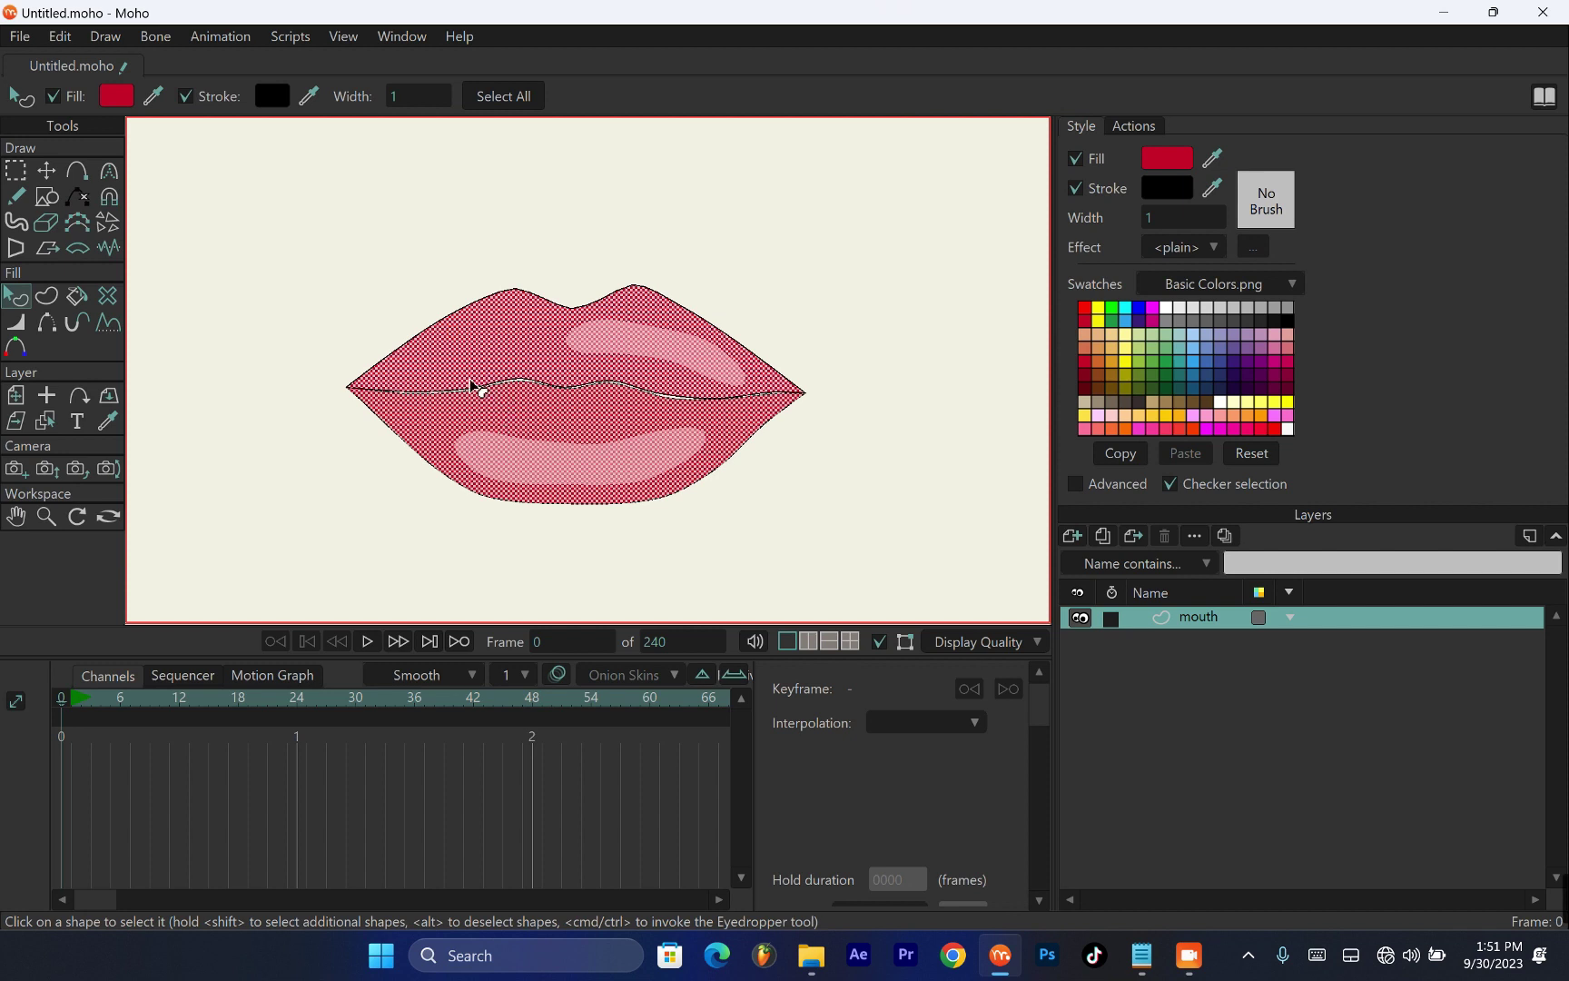
click(1185, 255)
click(1216, 292)
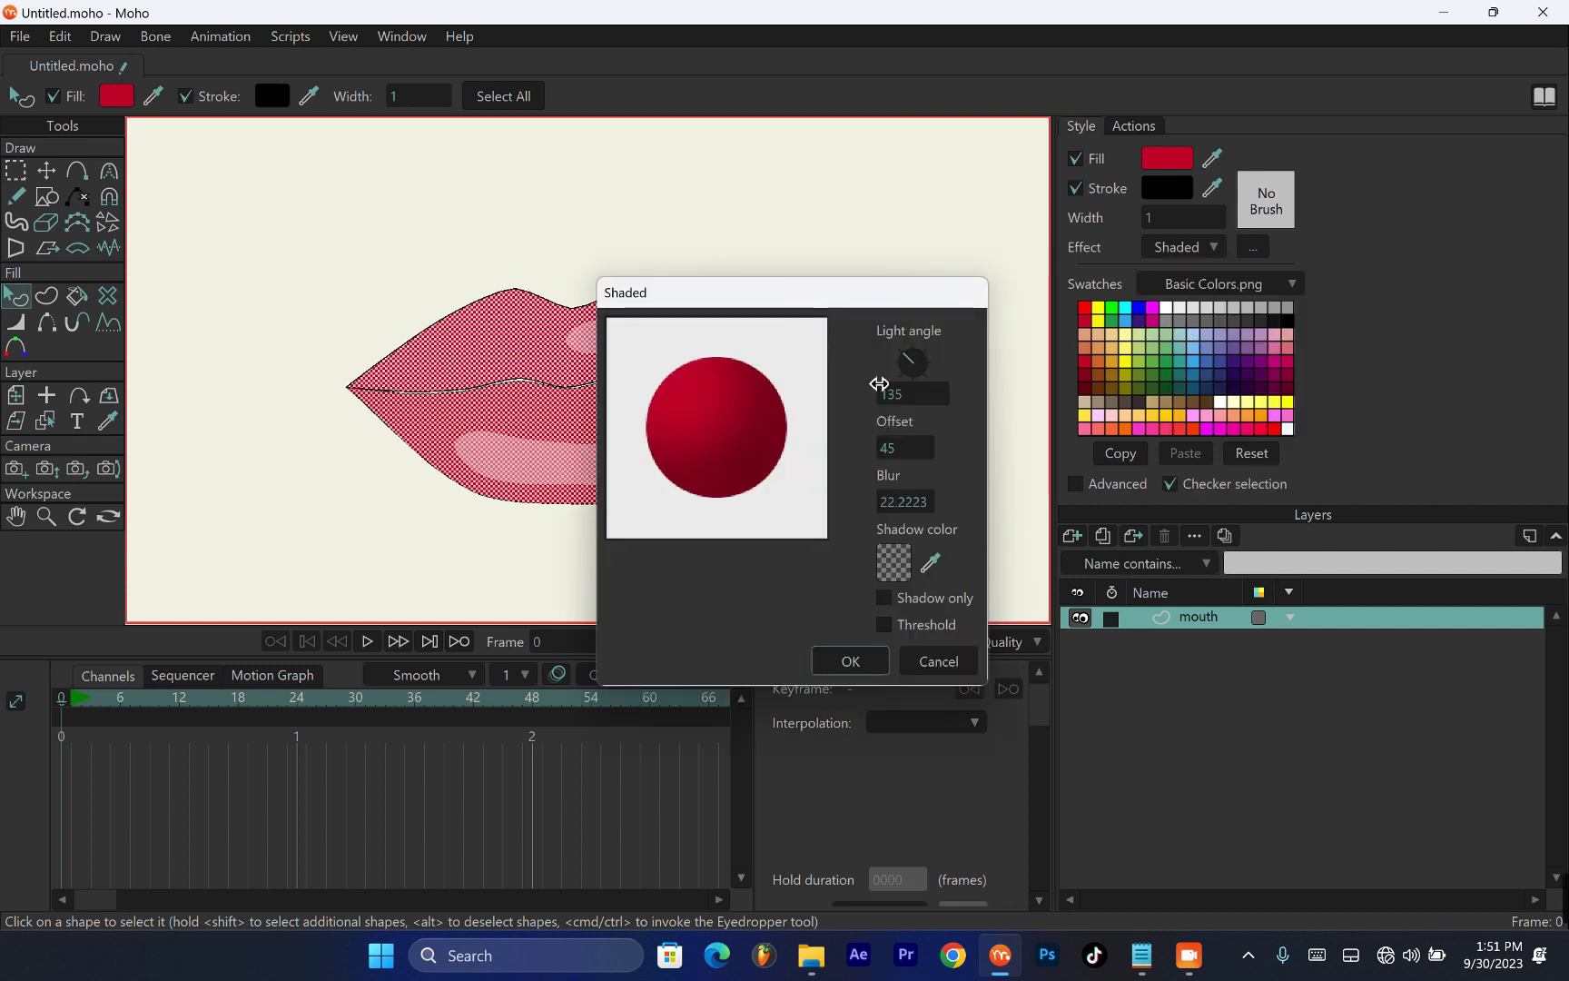
mouse_move(796, 295)
mouse_down()
mouse_move(865, 308)
mouse_move(1206, 237)
mouse_up()
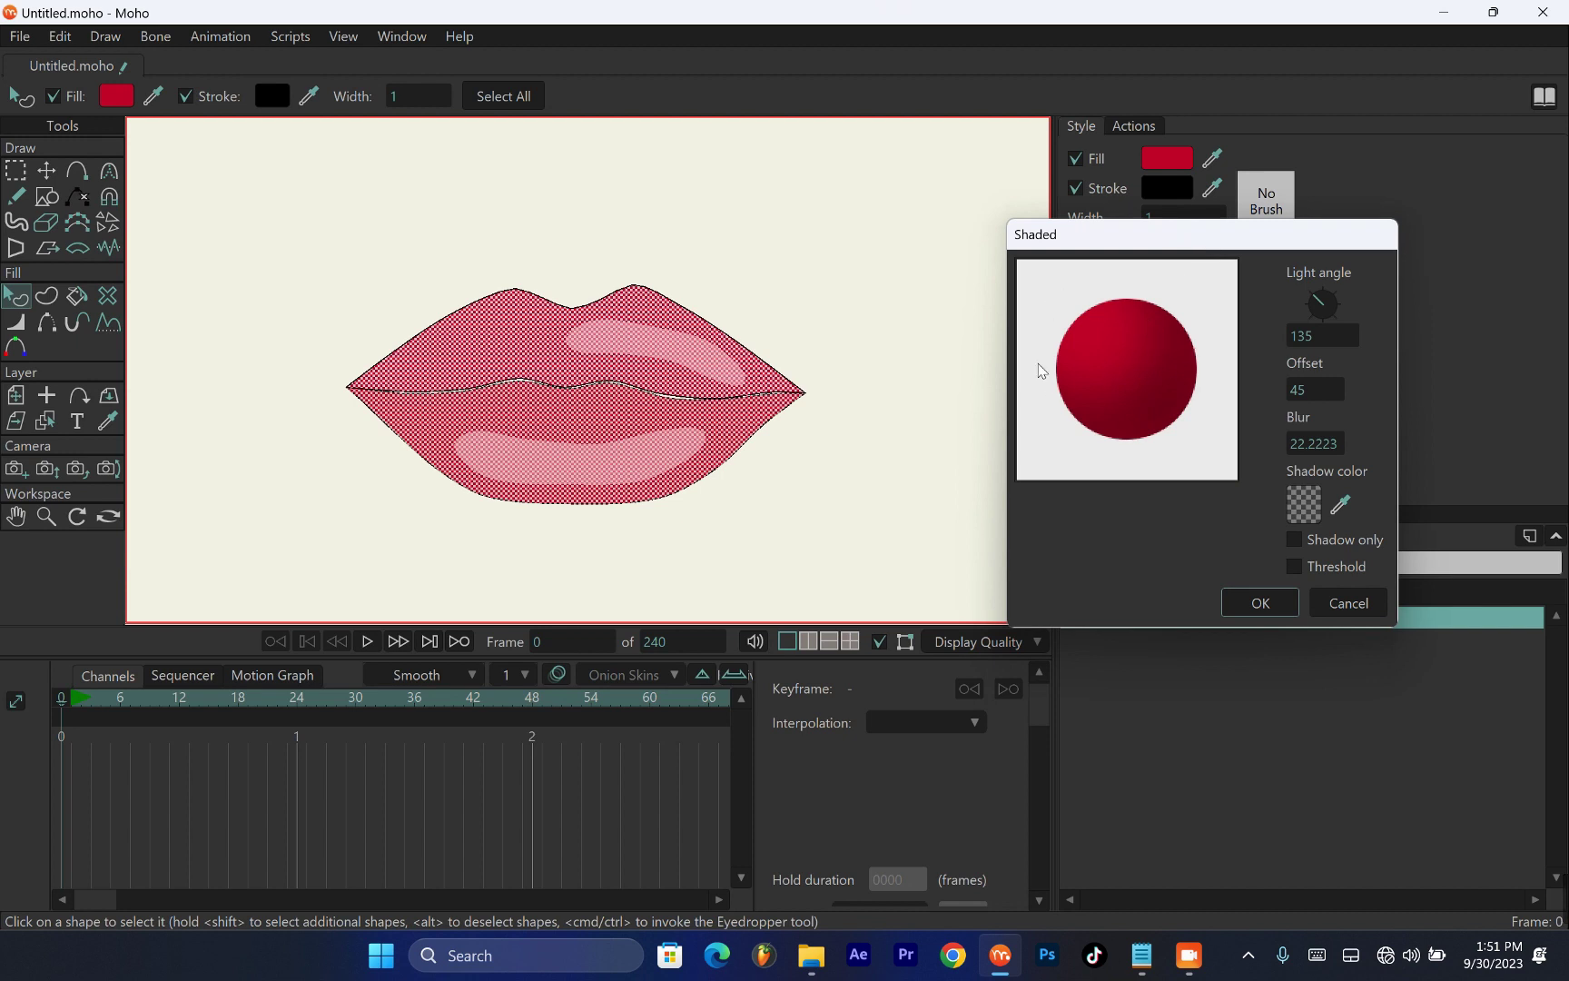
mouse_move(1325, 316)
mouse_down()
mouse_move(1348, 296)
mouse_move(1272, 318)
mouse_move(1360, 340)
mouse_move(1345, 308)
mouse_move(1362, 309)
mouse_up()
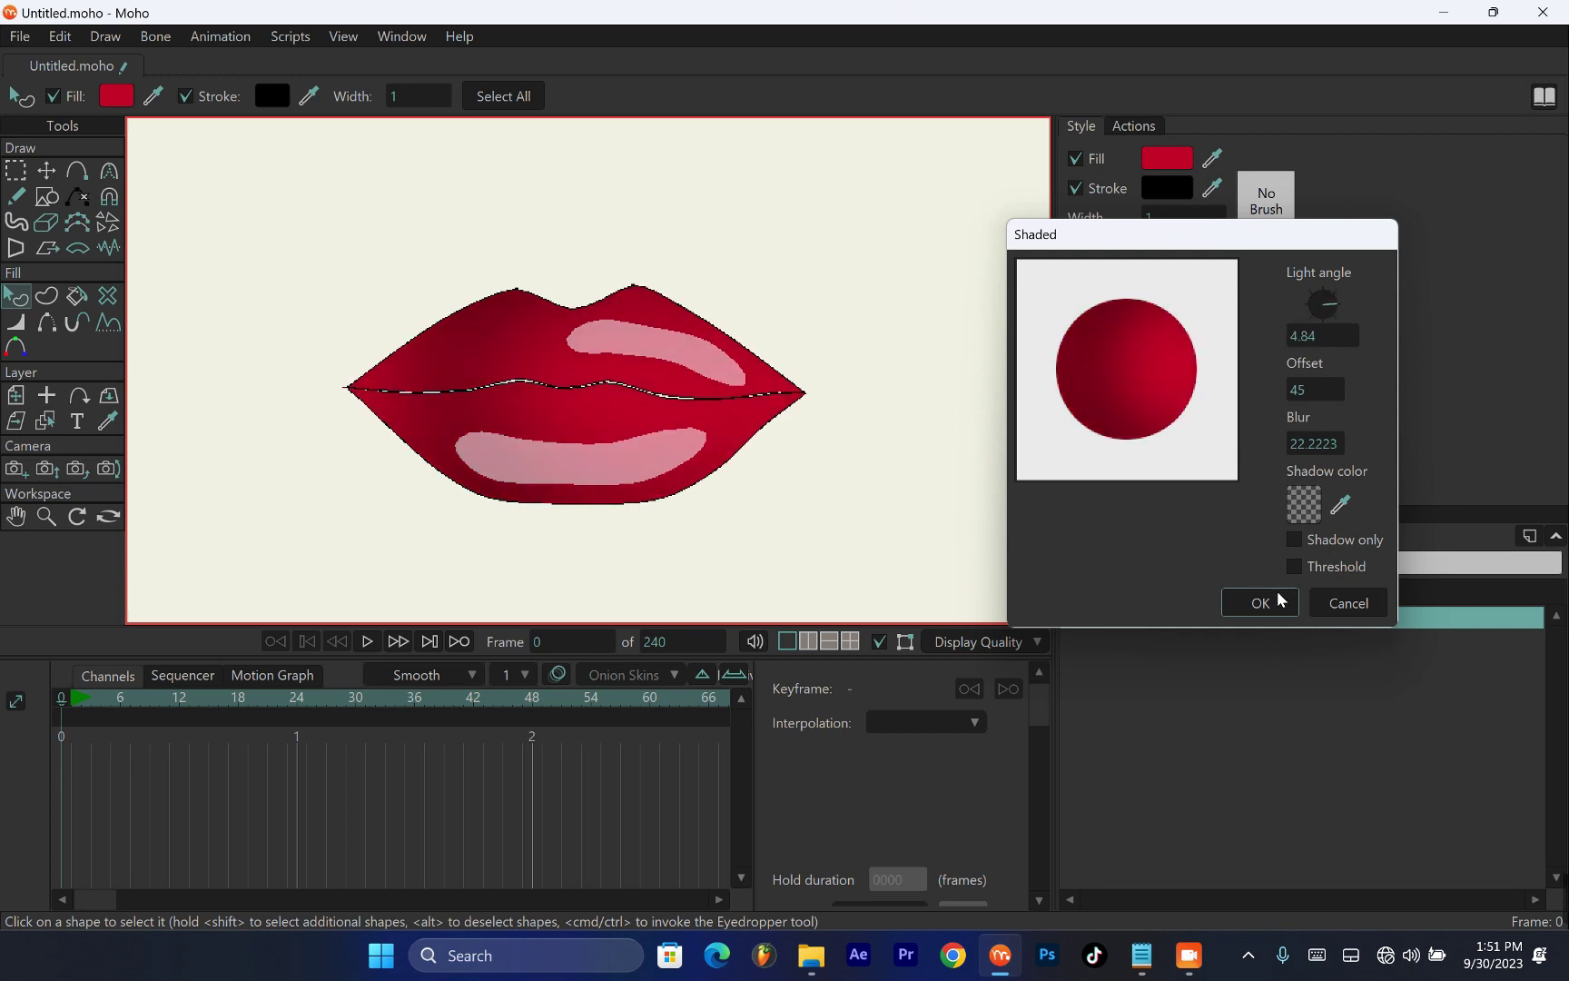
mouse_move(1327, 447)
mouse_down()
mouse_move(1177, 448)
mouse_move(1359, 445)
mouse_move(1563, 480)
mouse_move(1199, 479)
mouse_move(521, 423)
mouse_move(595, 447)
mouse_move(1344, 504)
mouse_move(1170, 503)
mouse_move(841, 452)
mouse_up()
Lower the alpha of the lips' black shadow colour to 60 and render a preview of the shading
click(1320, 520)
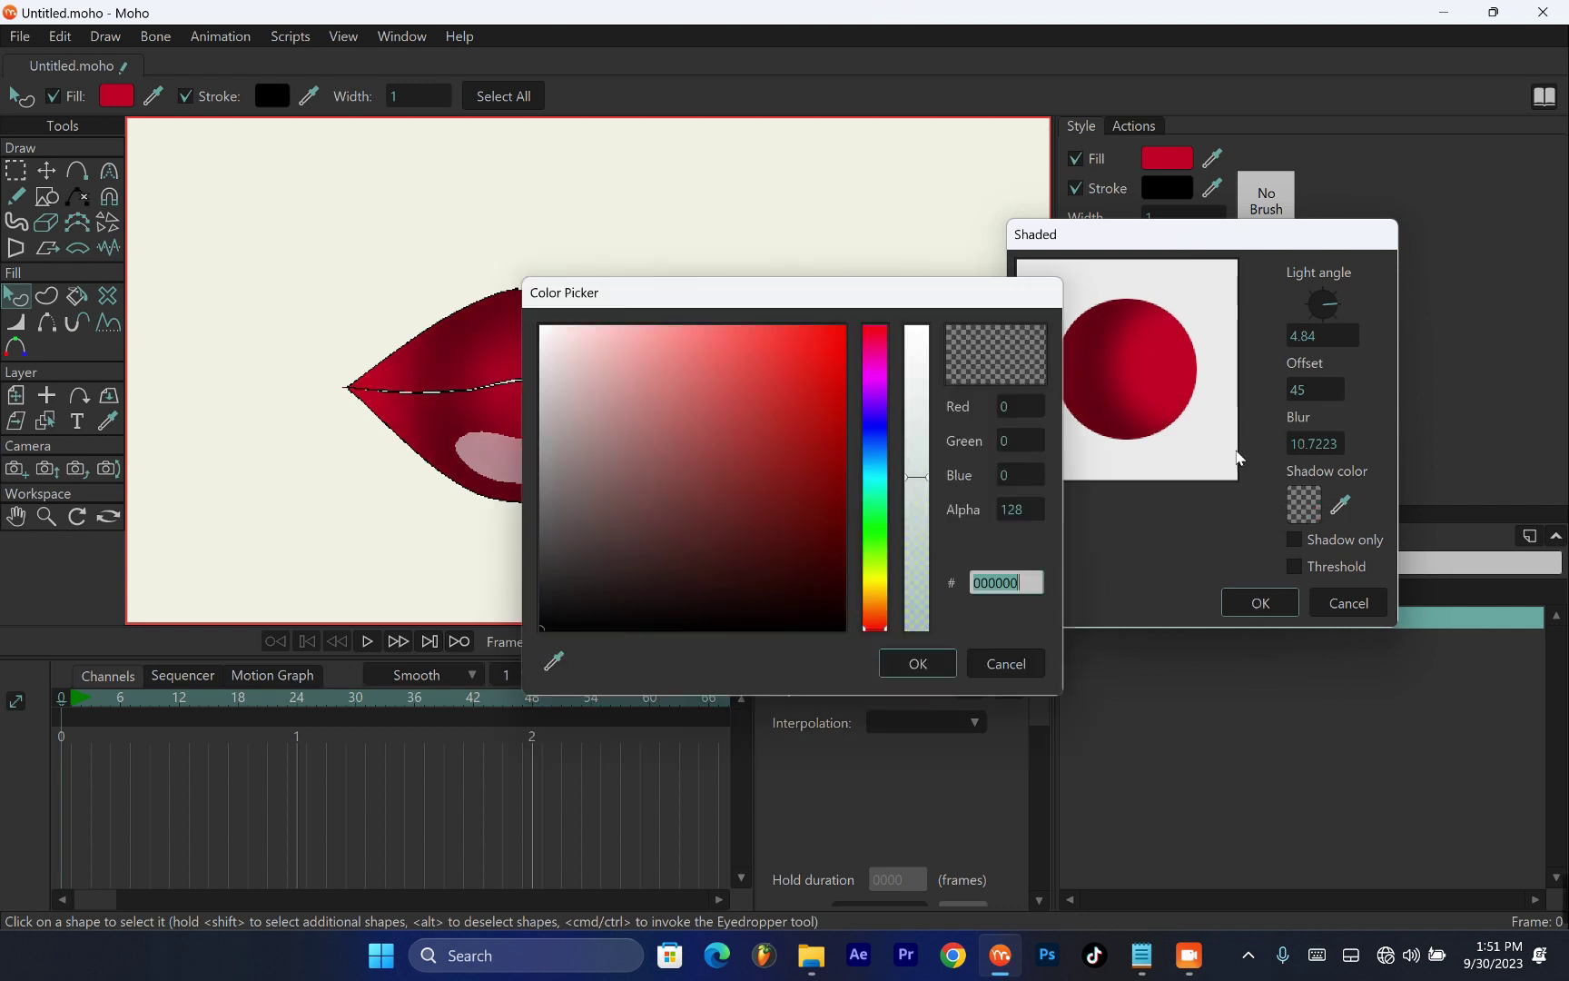
click(919, 507)
drag(919, 507, 917, 564)
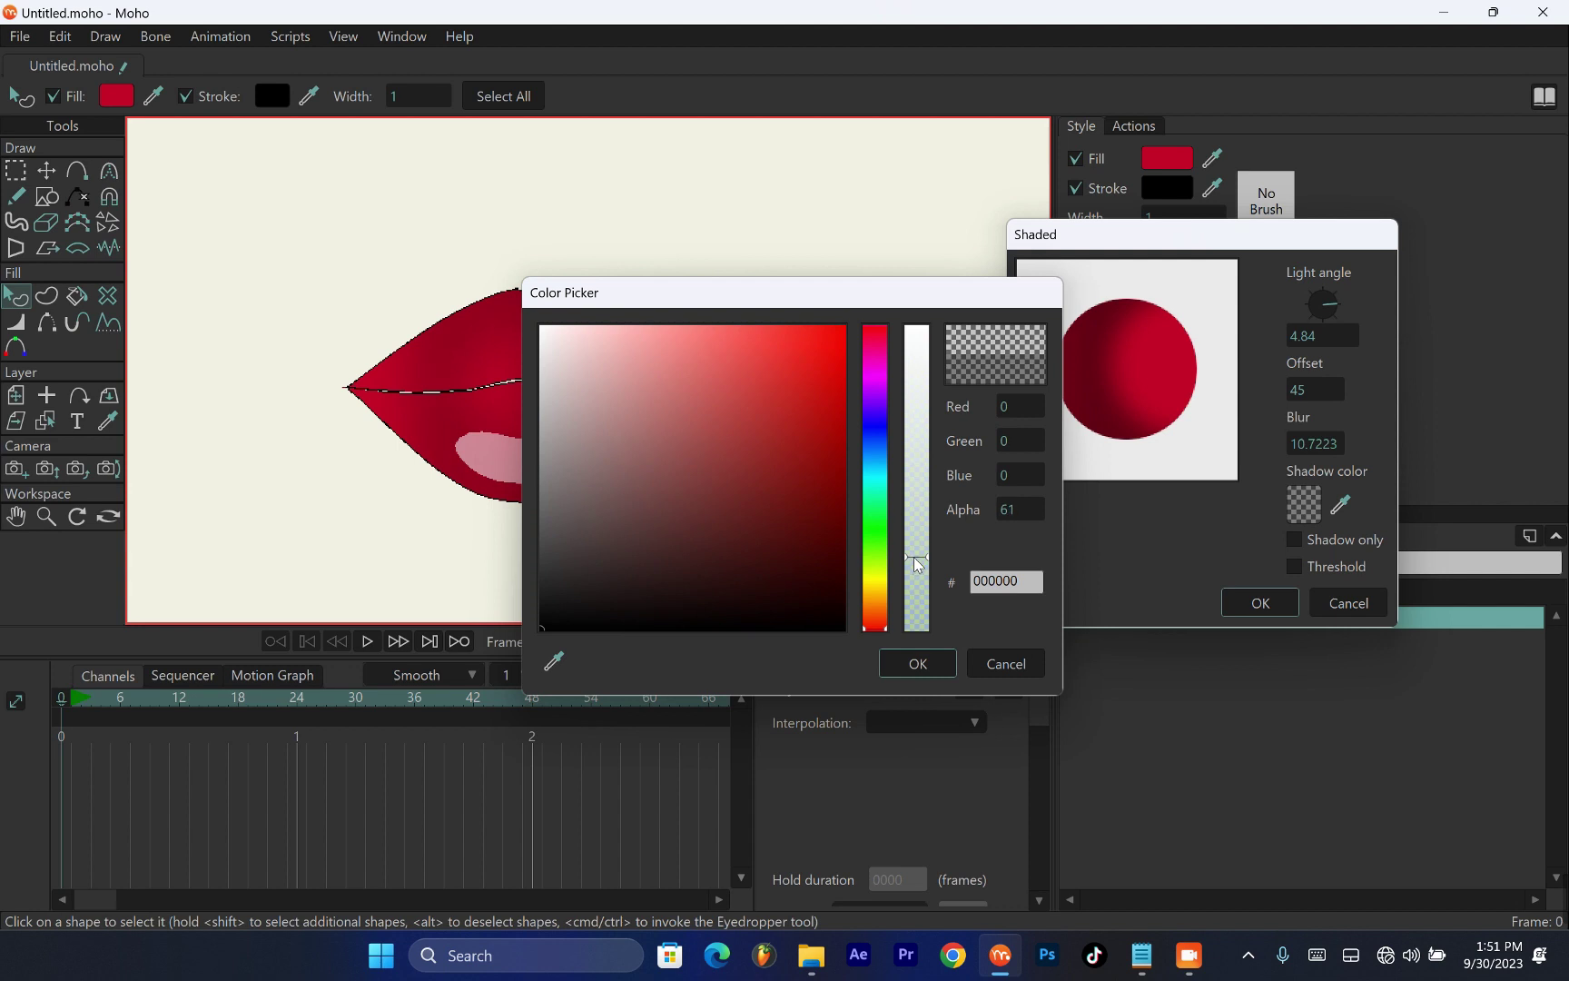
click(917, 662)
click(1267, 604)
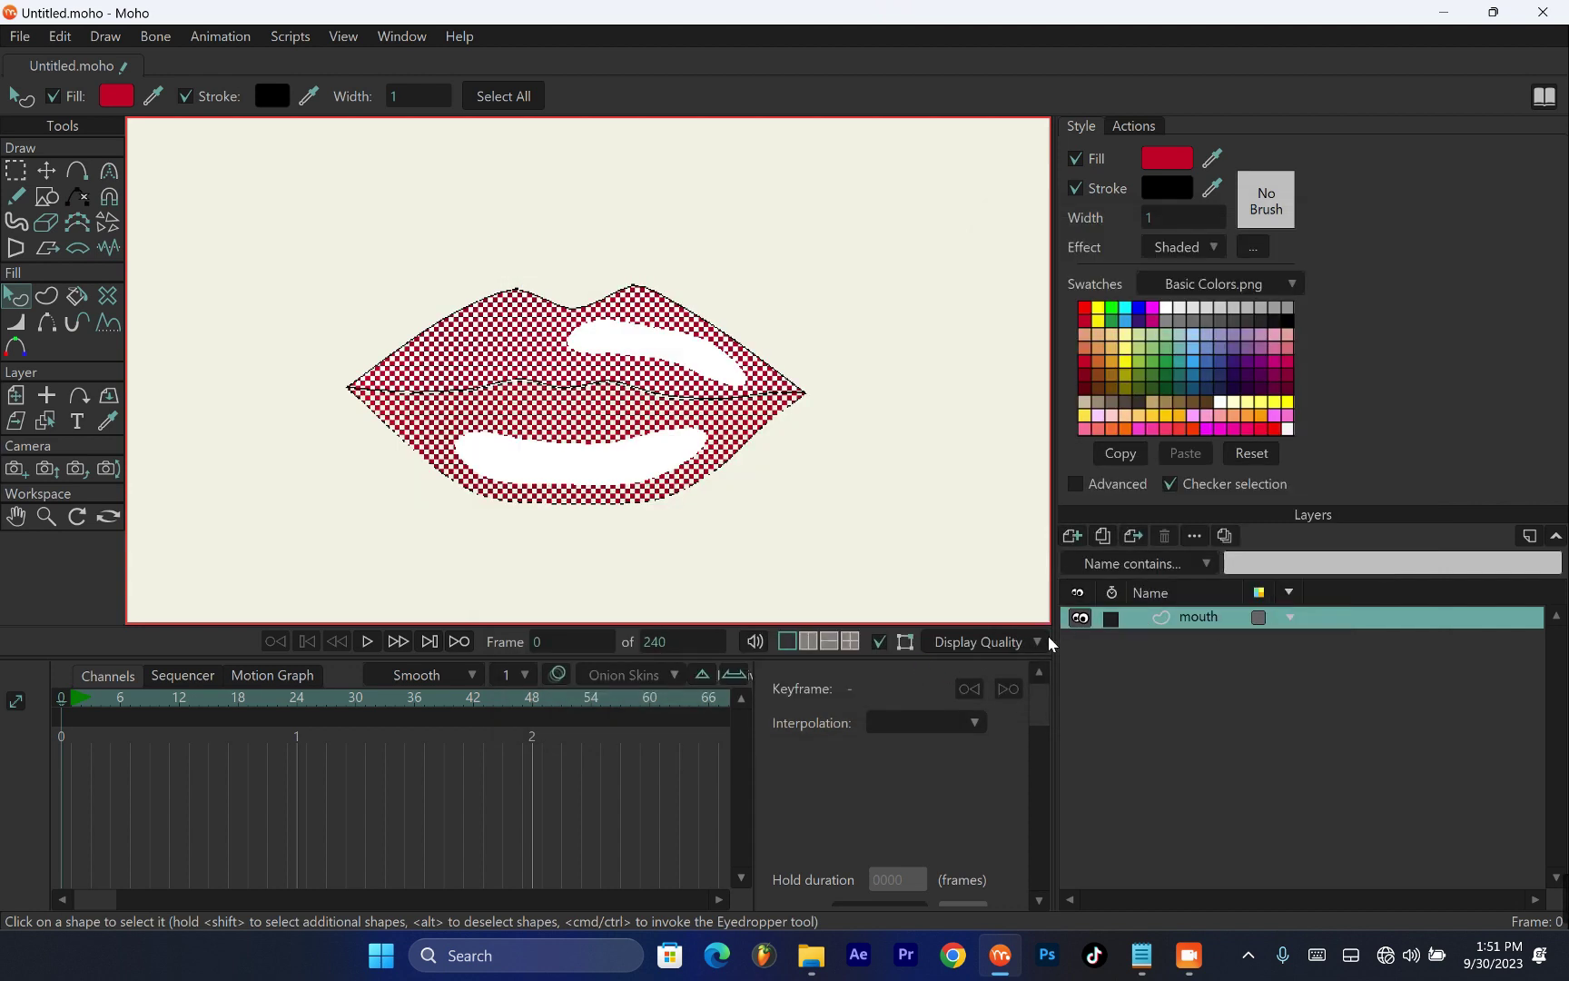
key(ctrl+r)
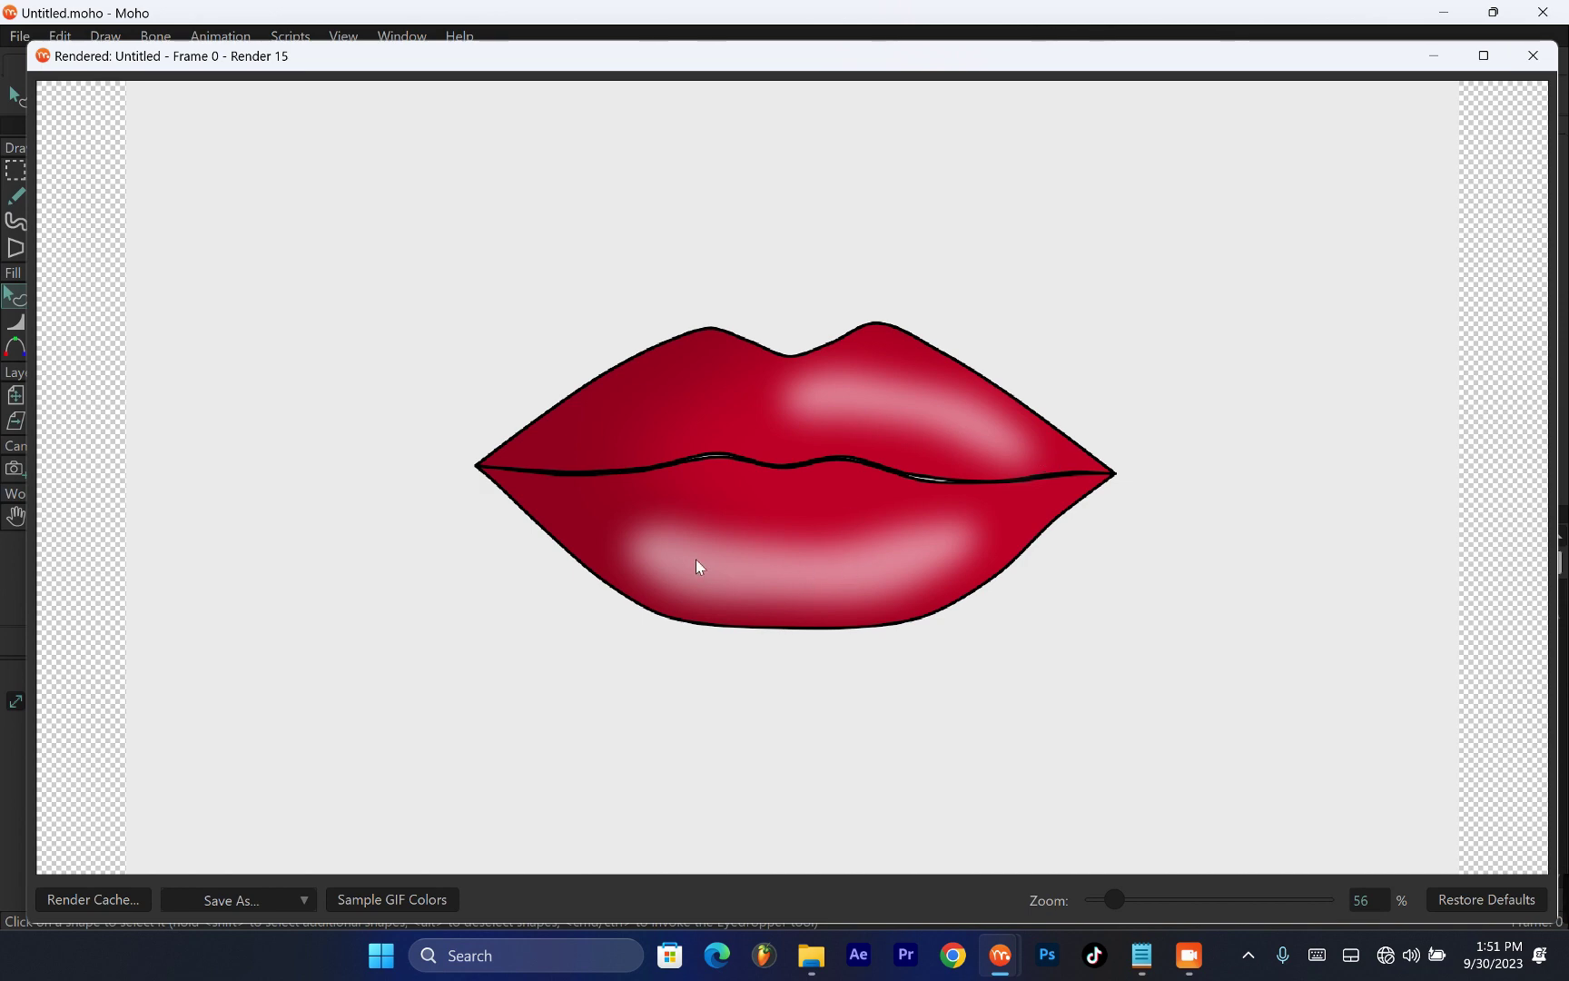
click(1532, 55)
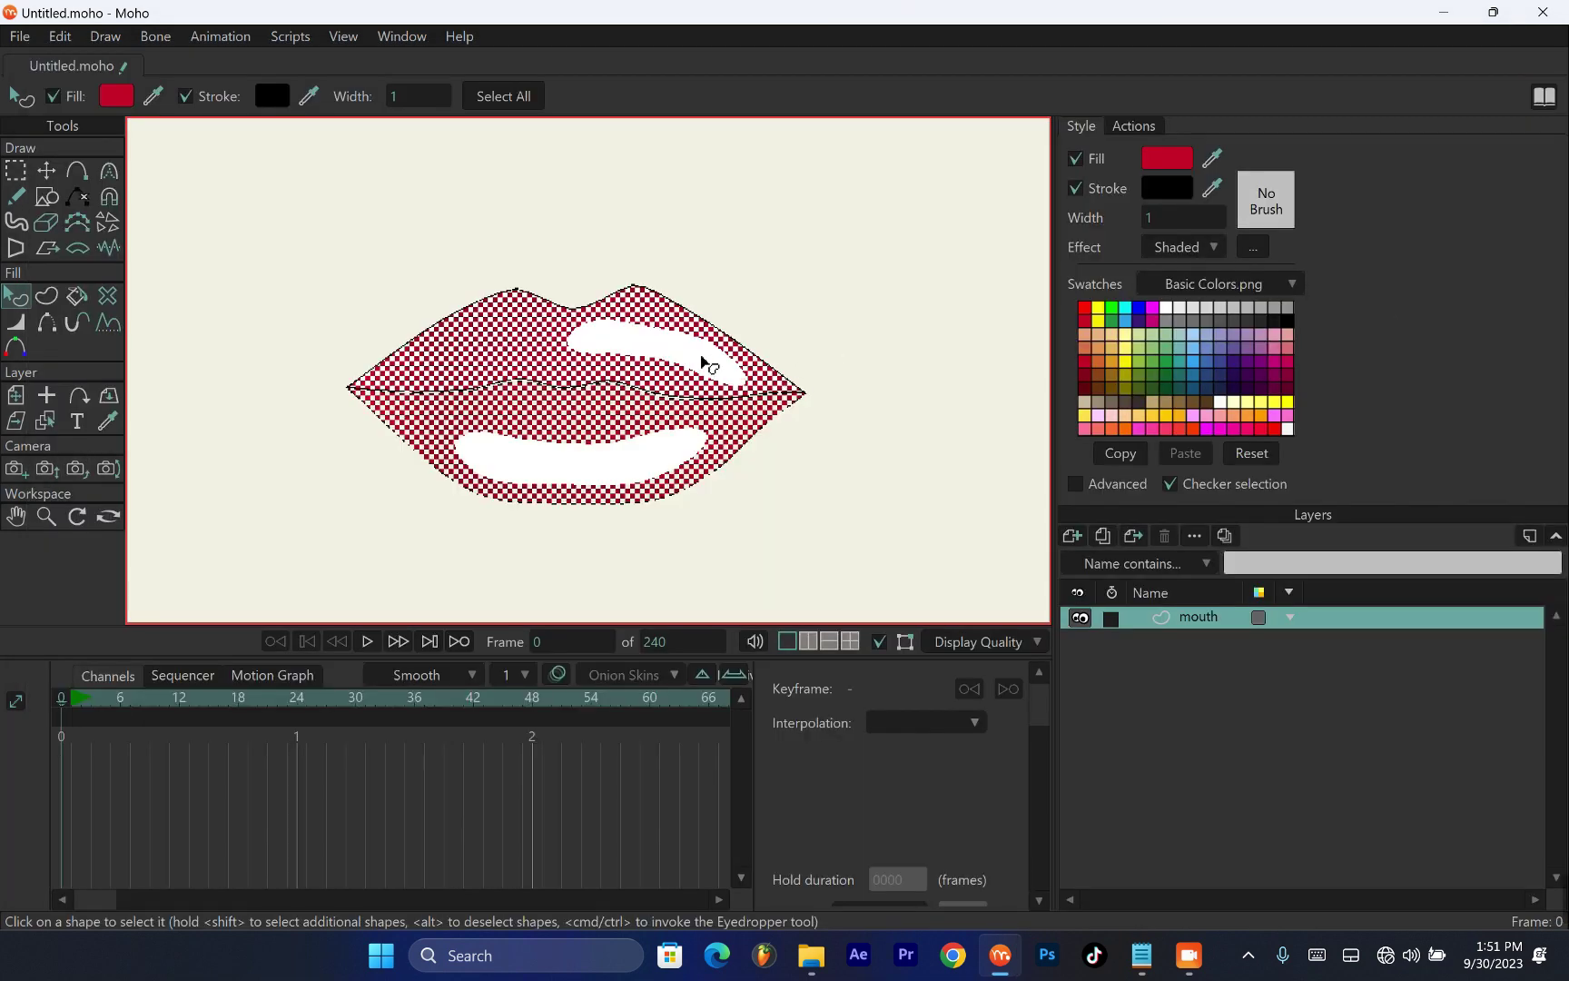
Make the upper-lip highlight more transparent by lowering the alpha of its white fill
click(704, 361)
click(1167, 158)
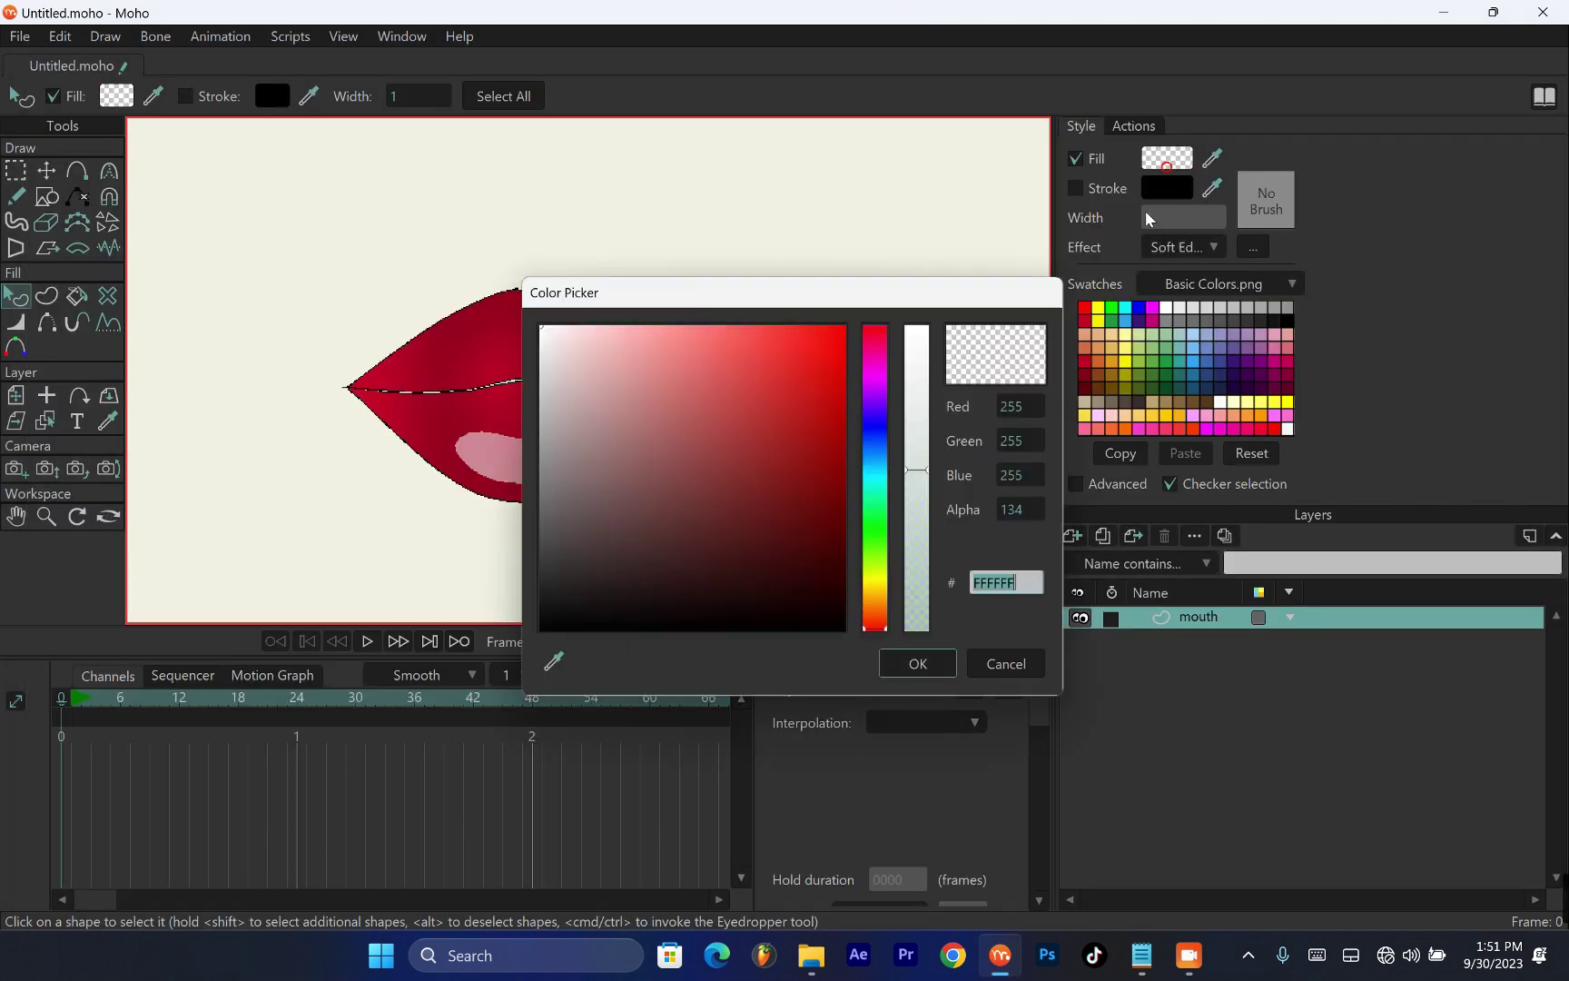
drag(919, 494, 924, 542)
click(922, 665)
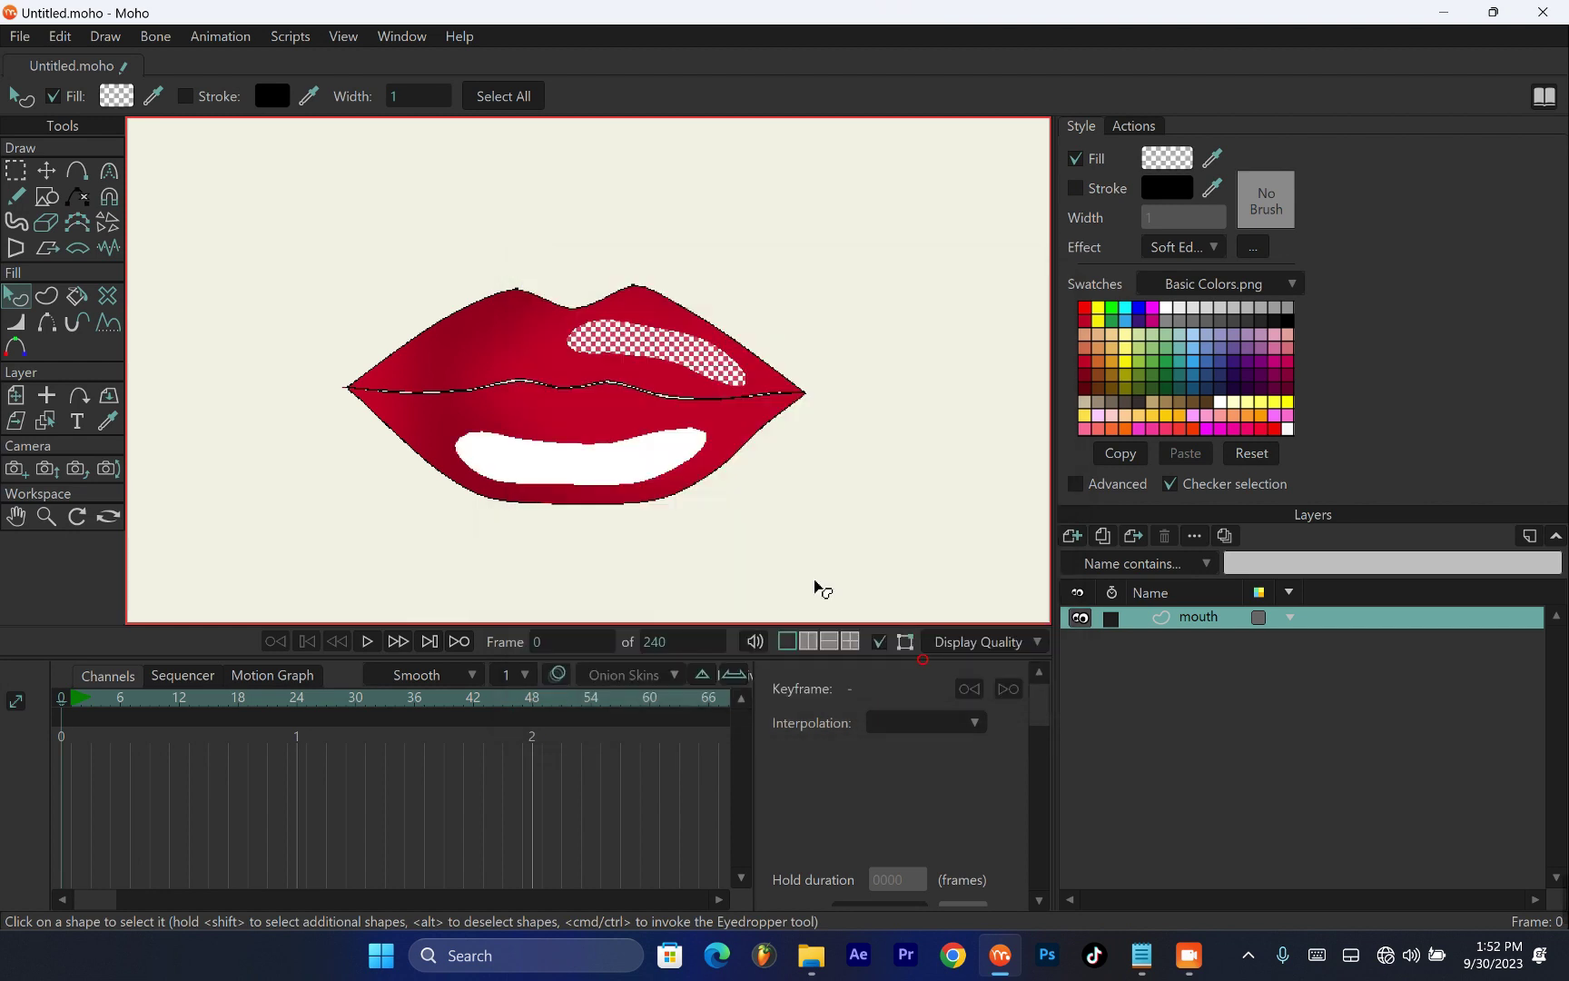
Set the lower-lip highlight's white fill alpha to about 73 and render a preview of the frame
click(560, 458)
click(1161, 157)
drag(919, 498, 919, 544)
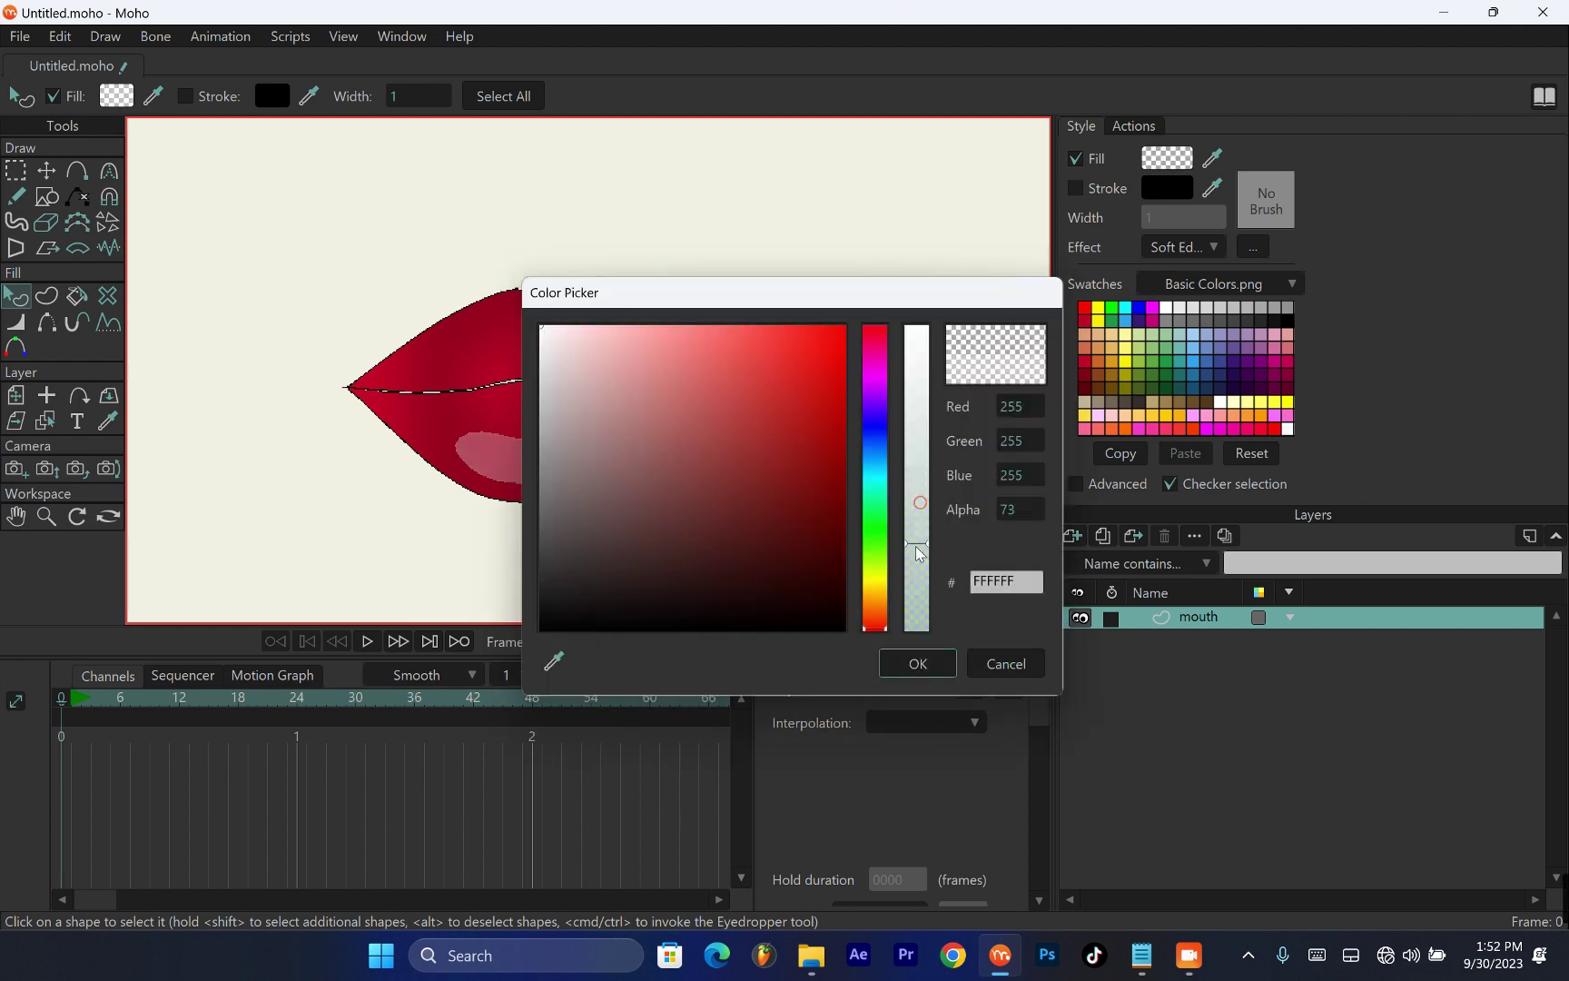
click(915, 658)
key(ctrl+r)
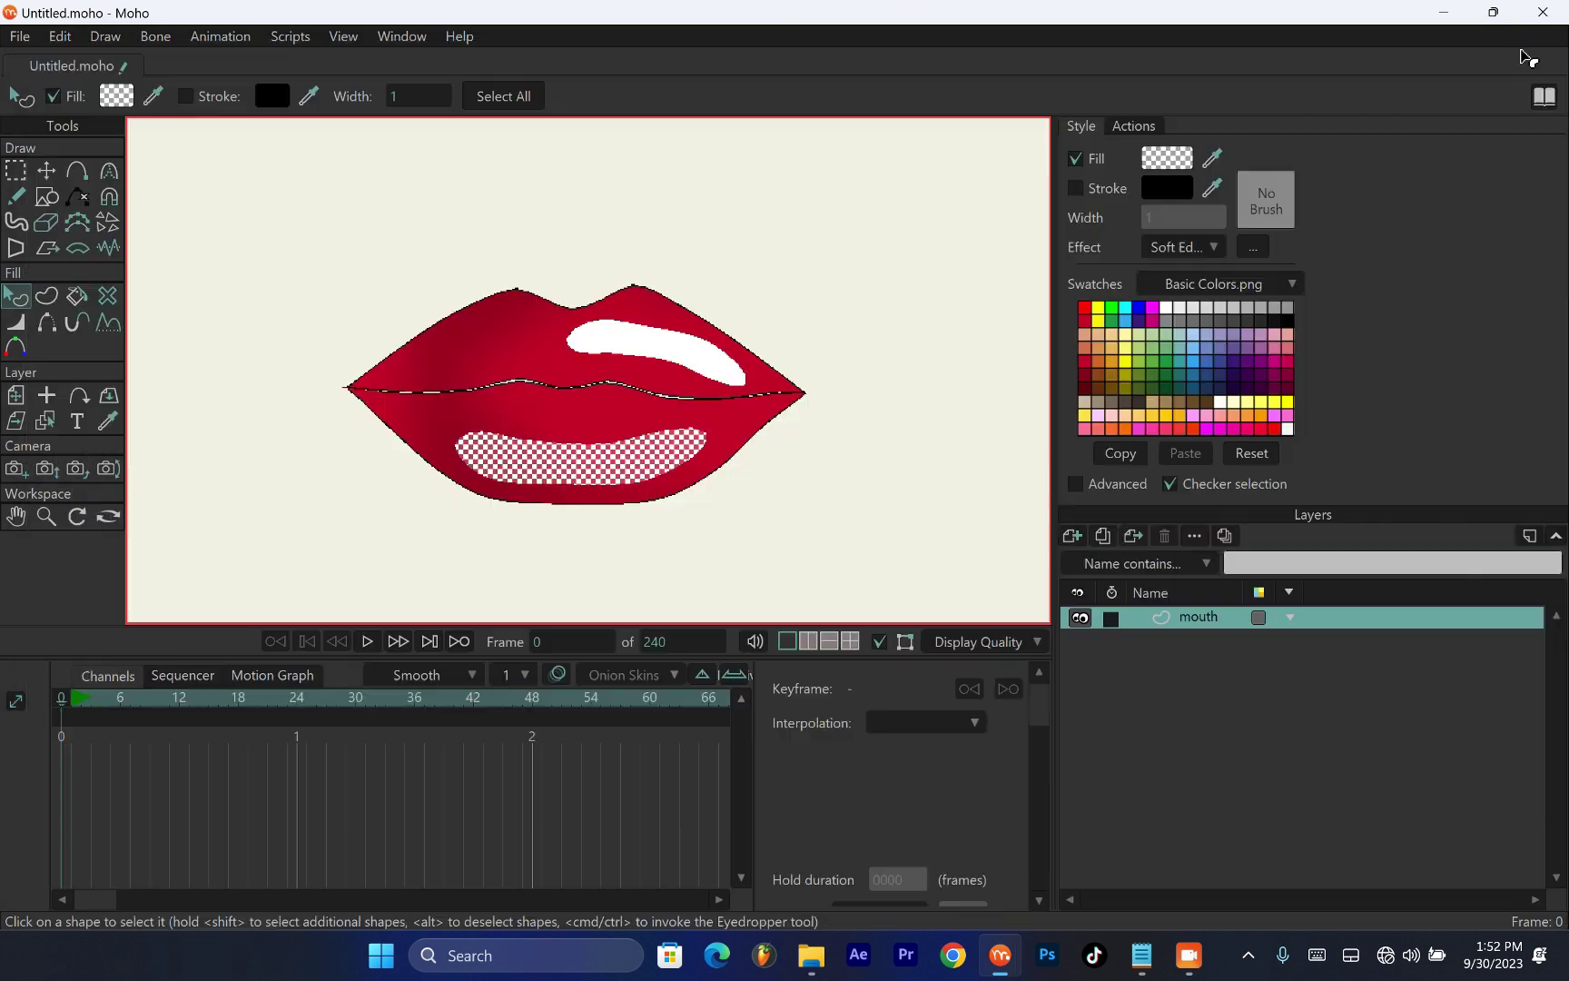
click(1533, 56)
scroll(605, 382, up, 3)
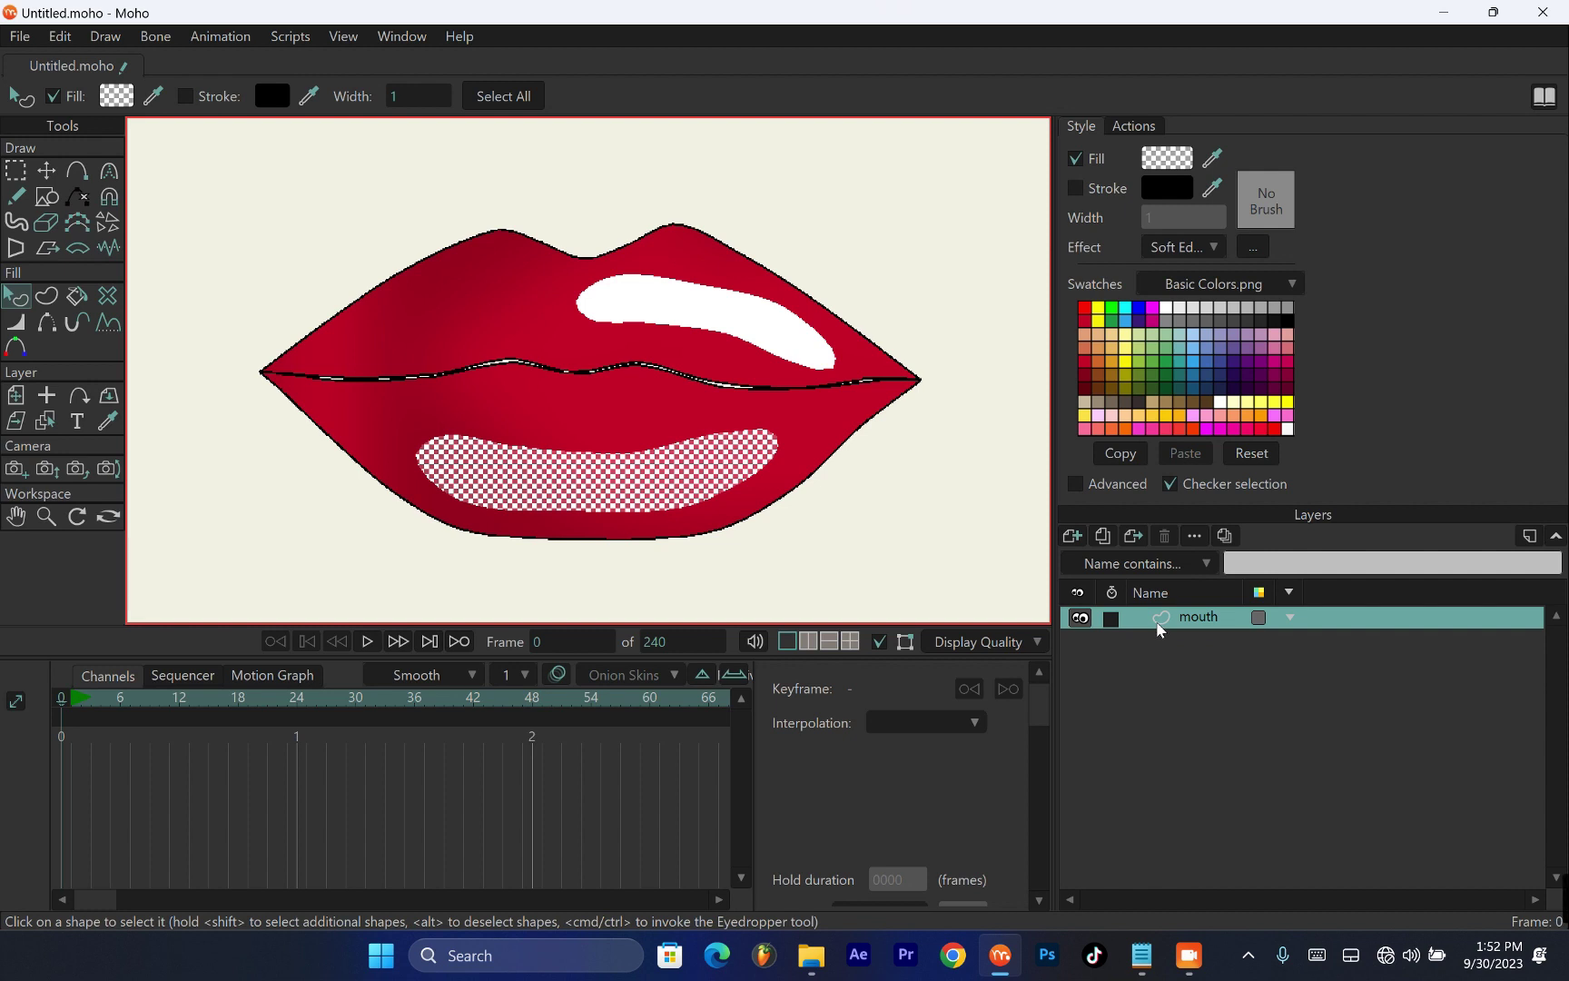
click(16, 170)
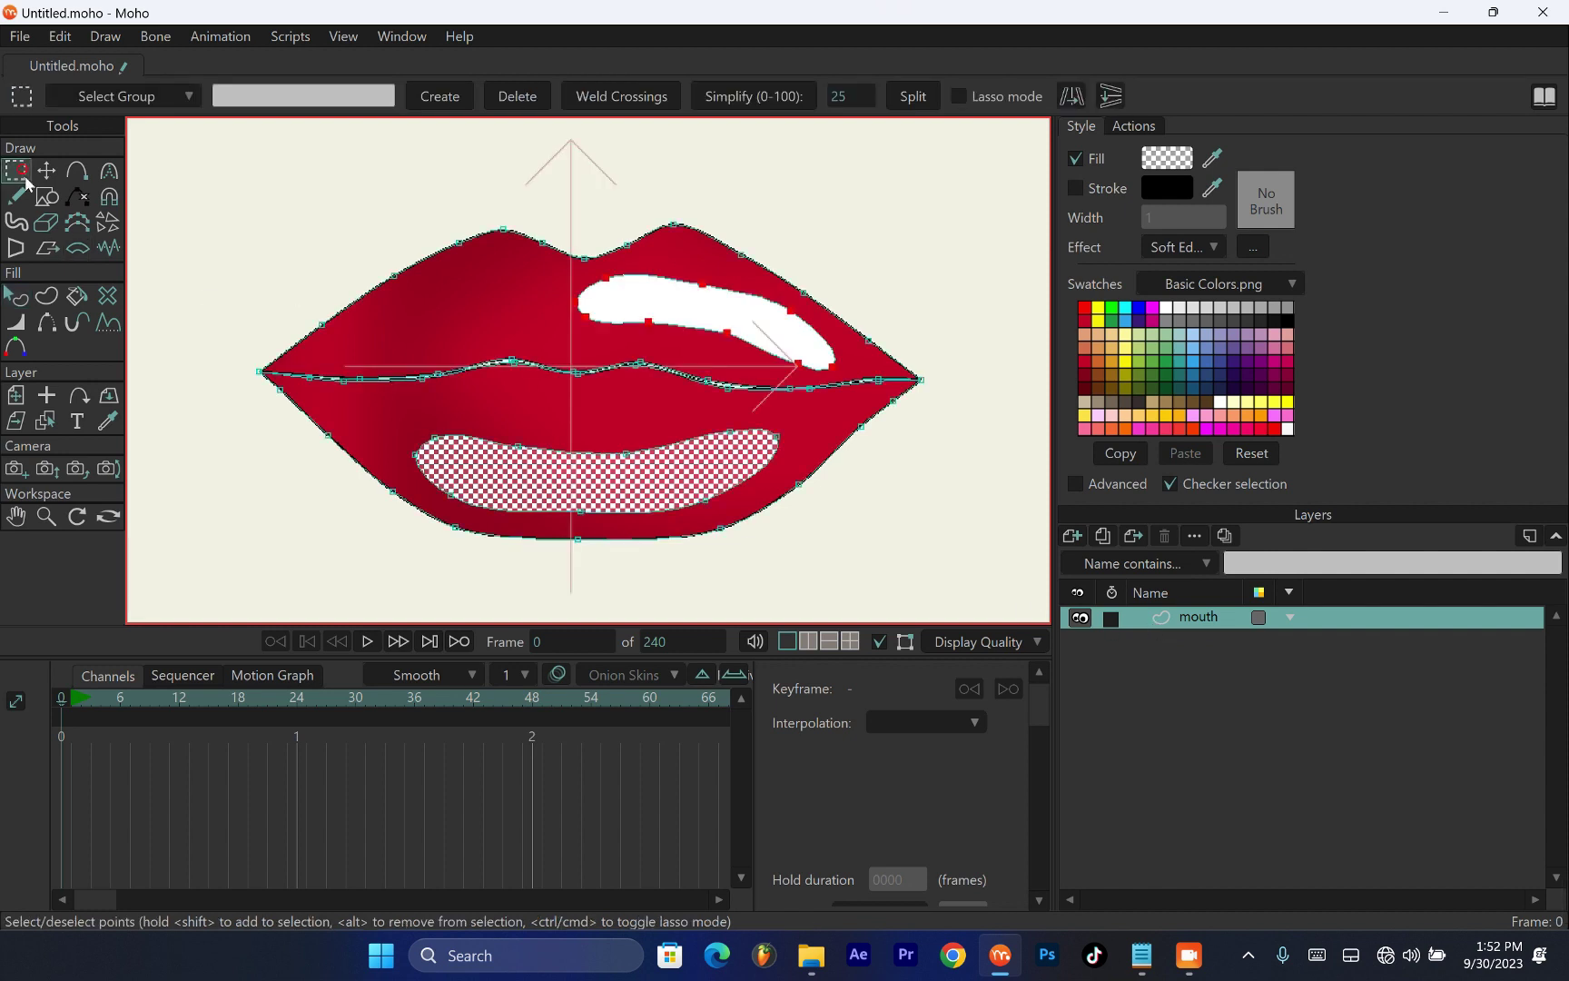
scroll(473, 238, down, 3)
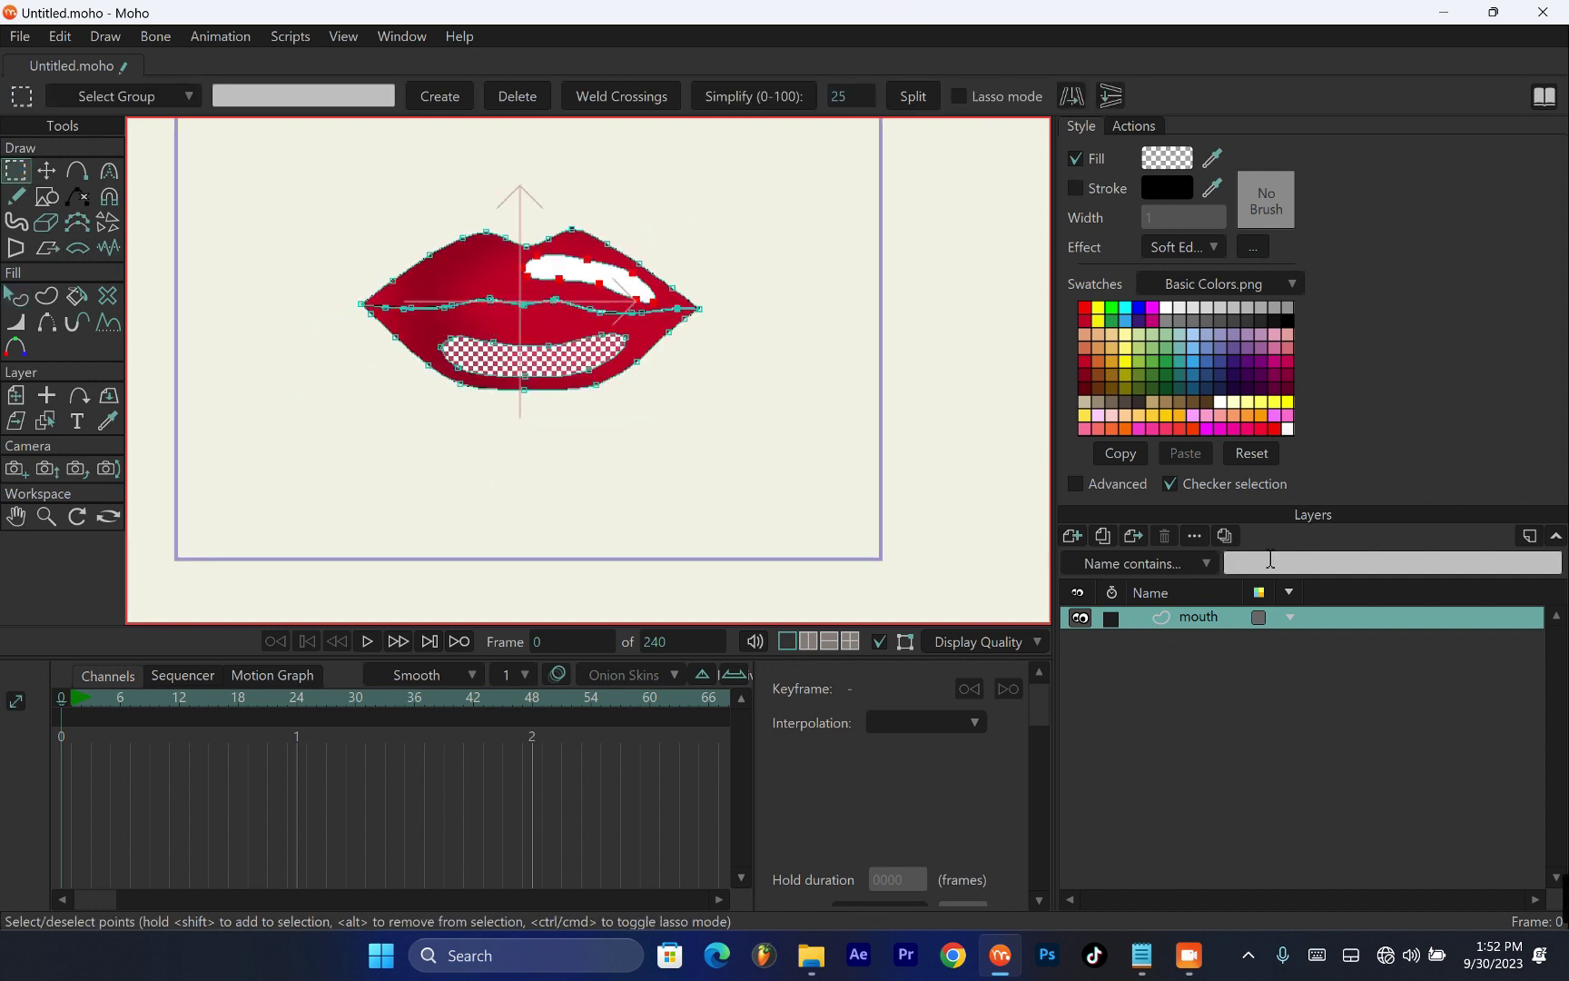
Add a new vector layer above the mouth layer and make it the active layer
click(1072, 536)
click(1094, 556)
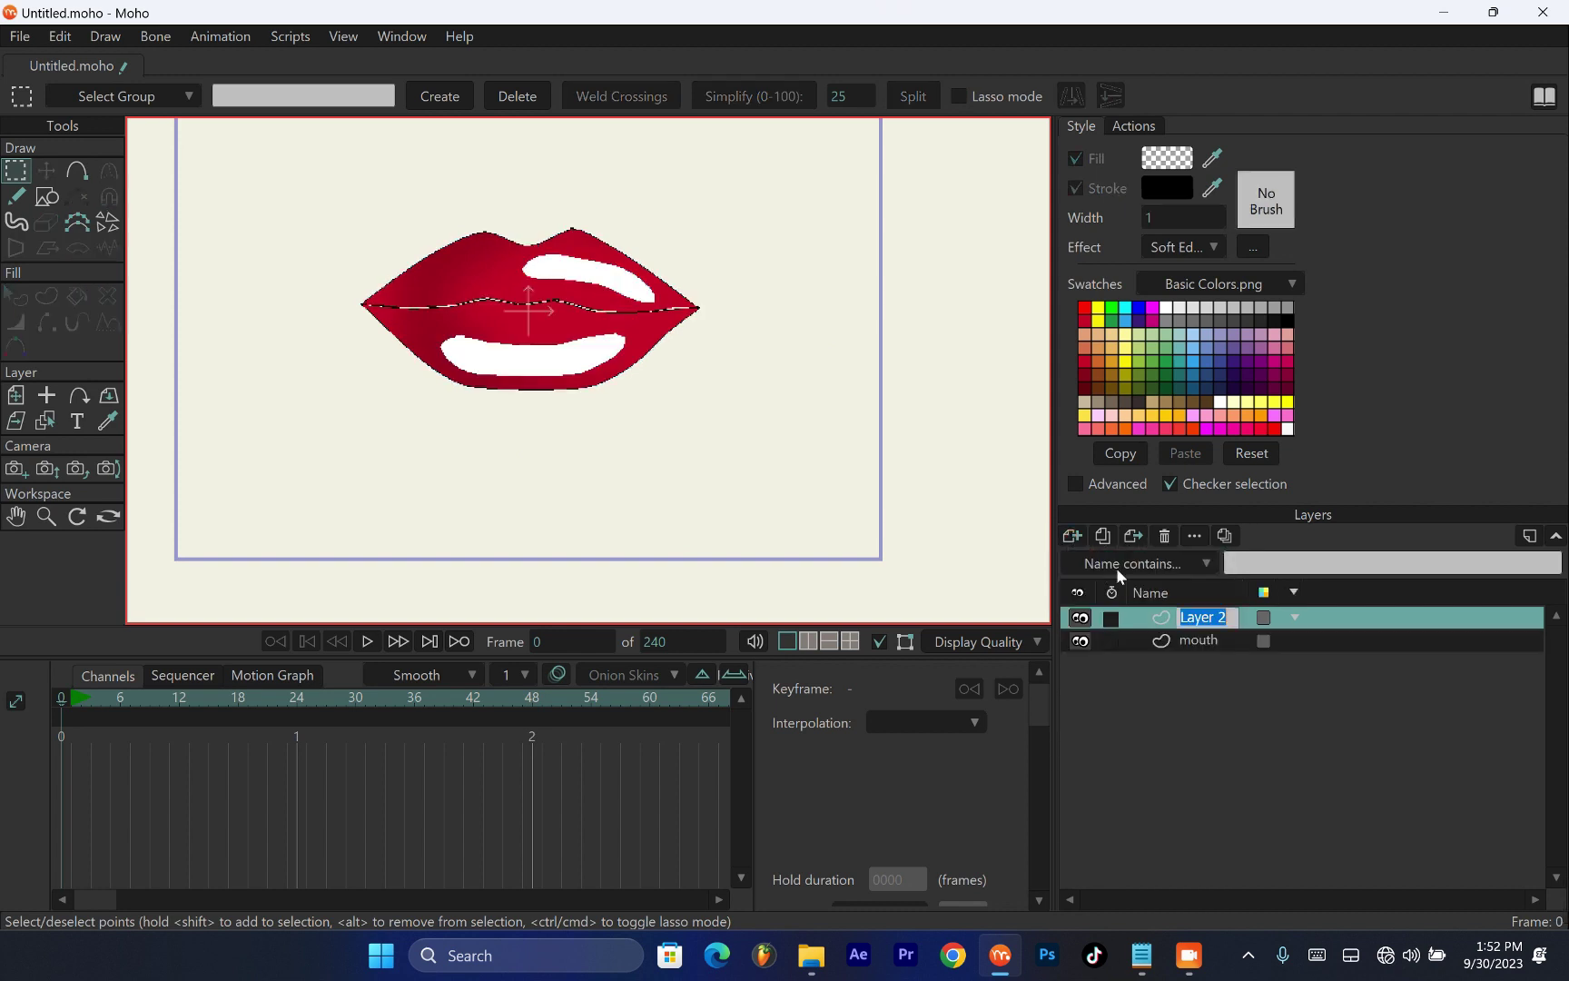
click(1164, 625)
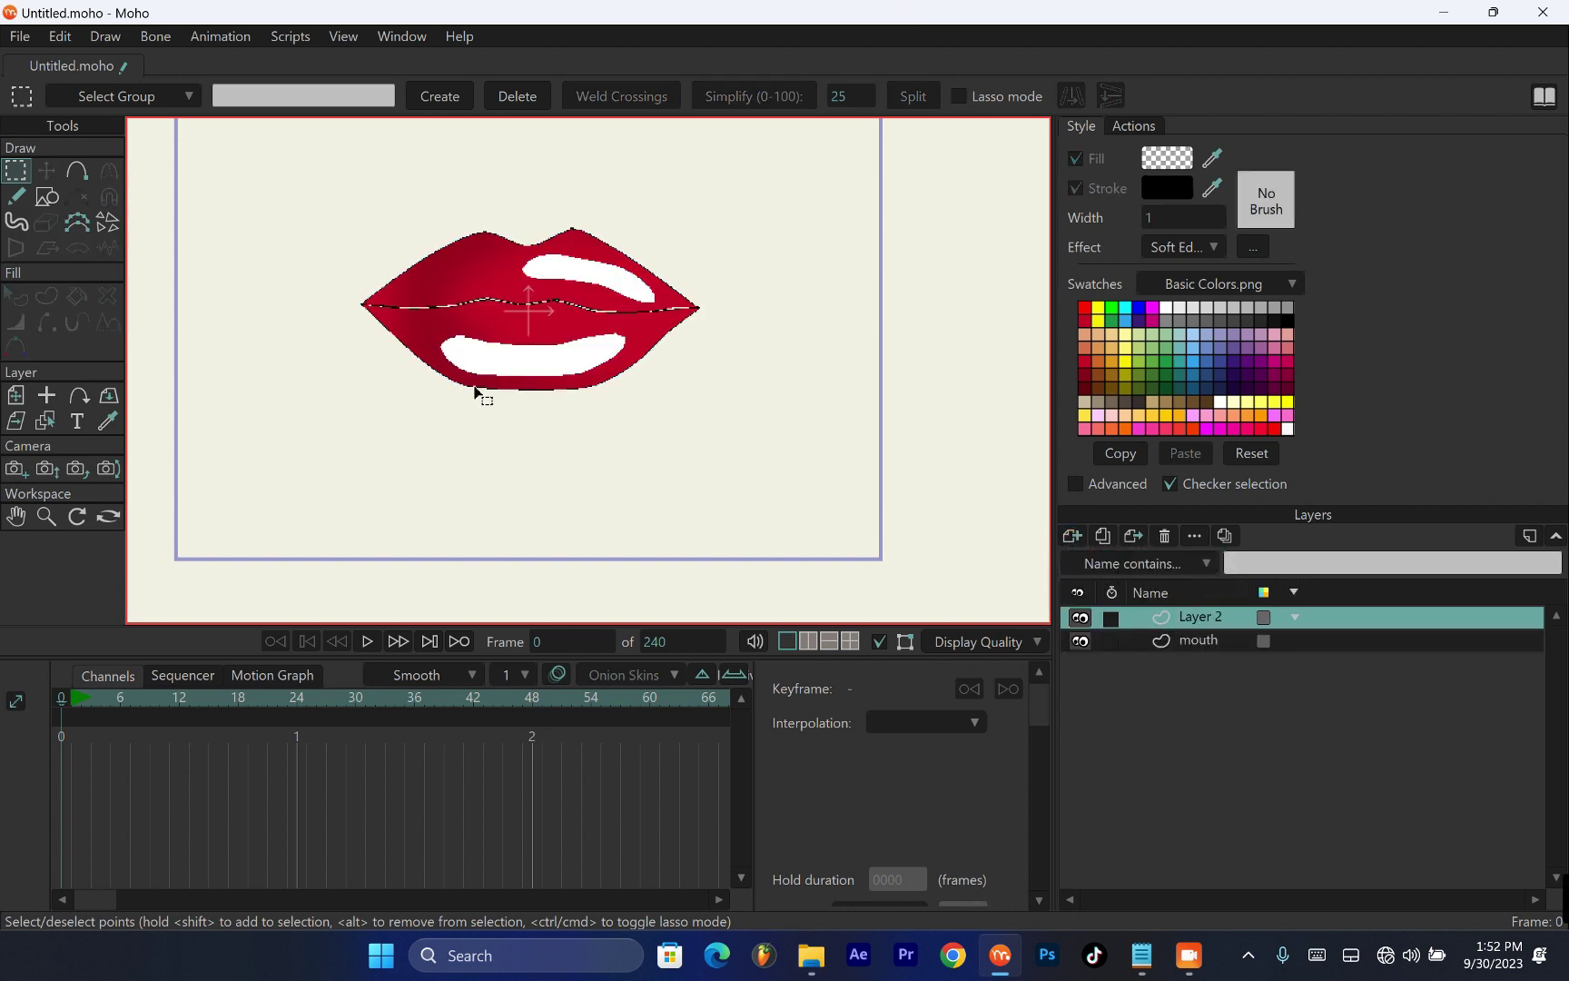
scroll(475, 393, up, 3)
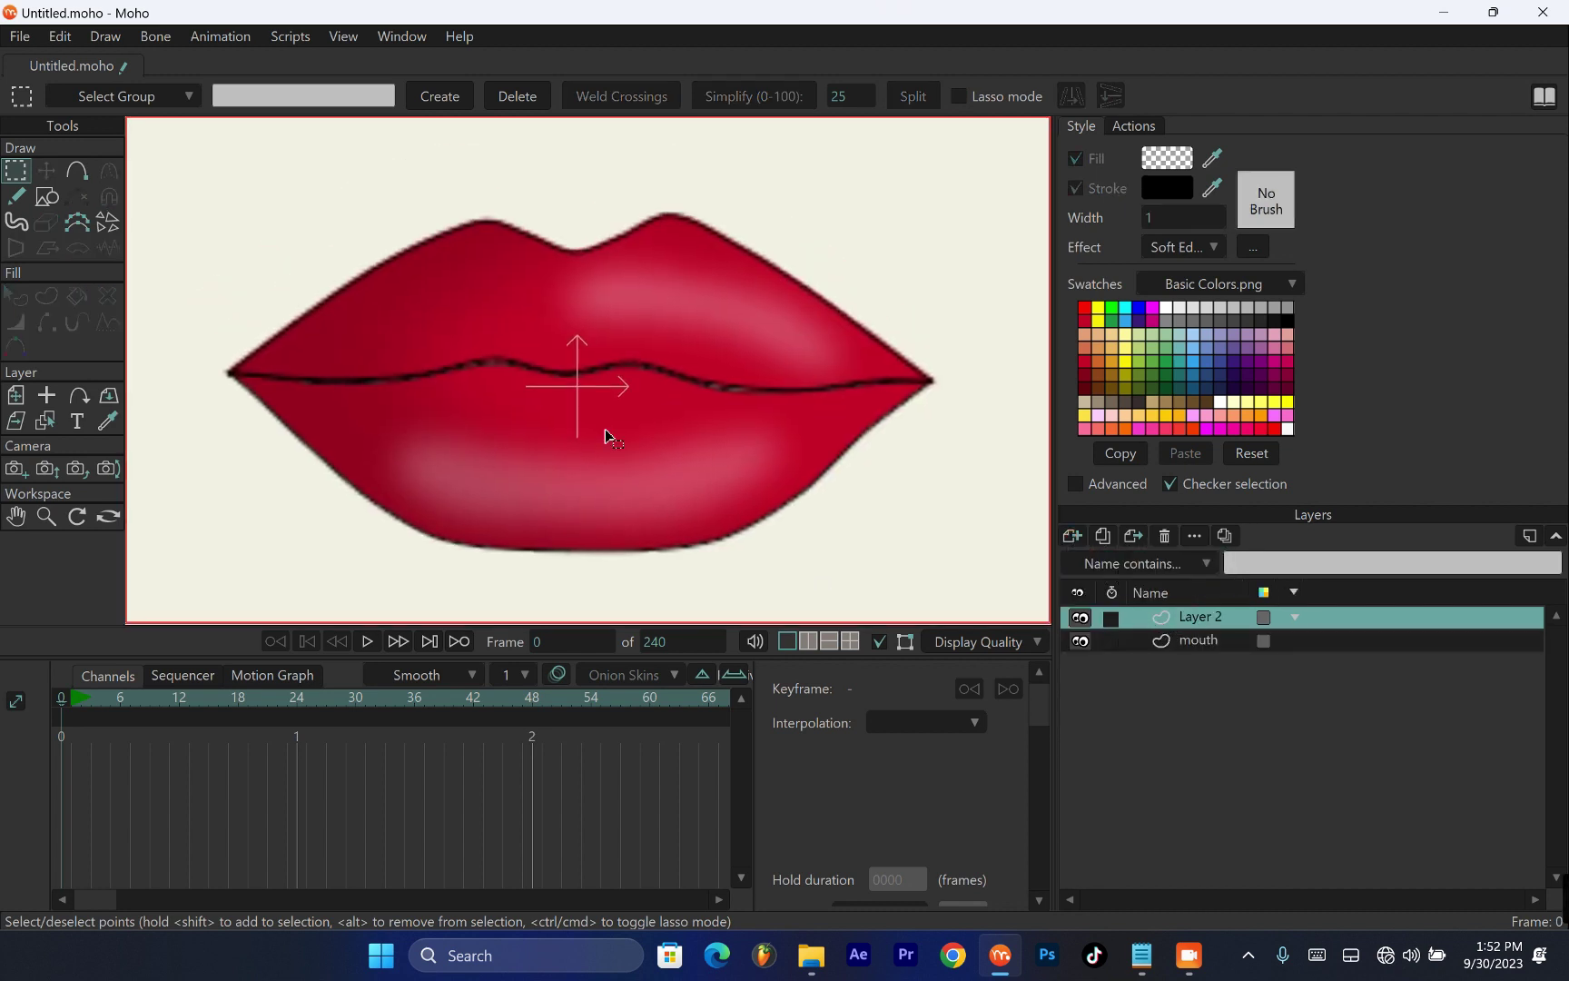
click(1179, 647)
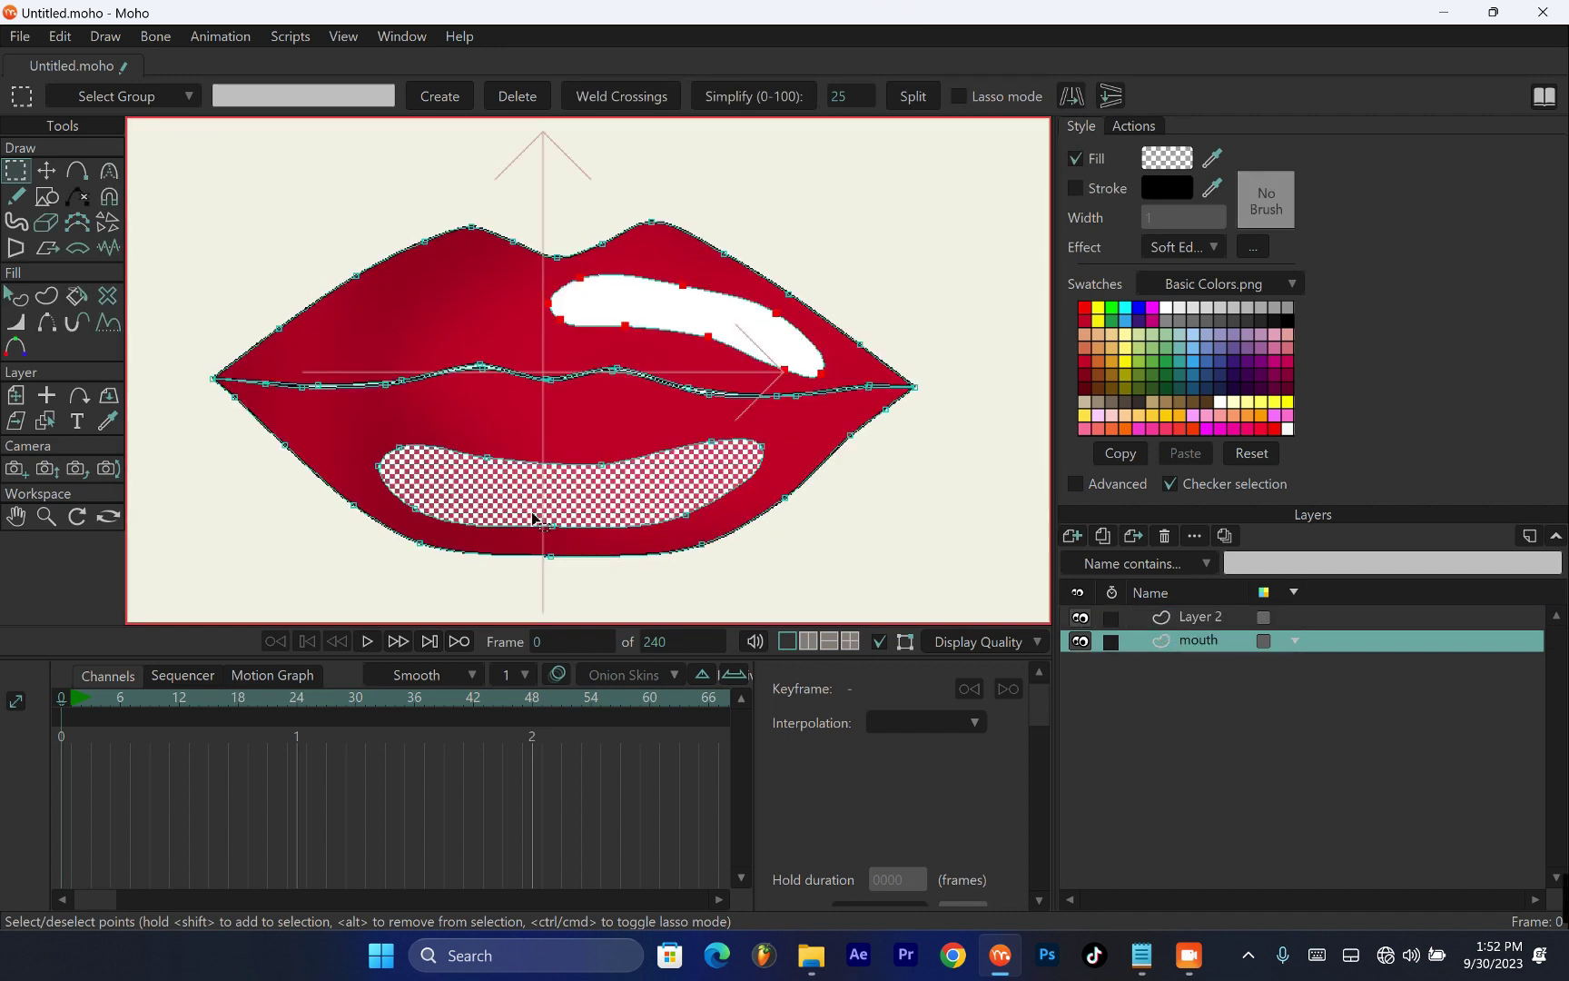
click(1181, 616)
Trace a curve of added points just inside the upper lip's outer edge, from the left corner towards the right corner
click(78, 171)
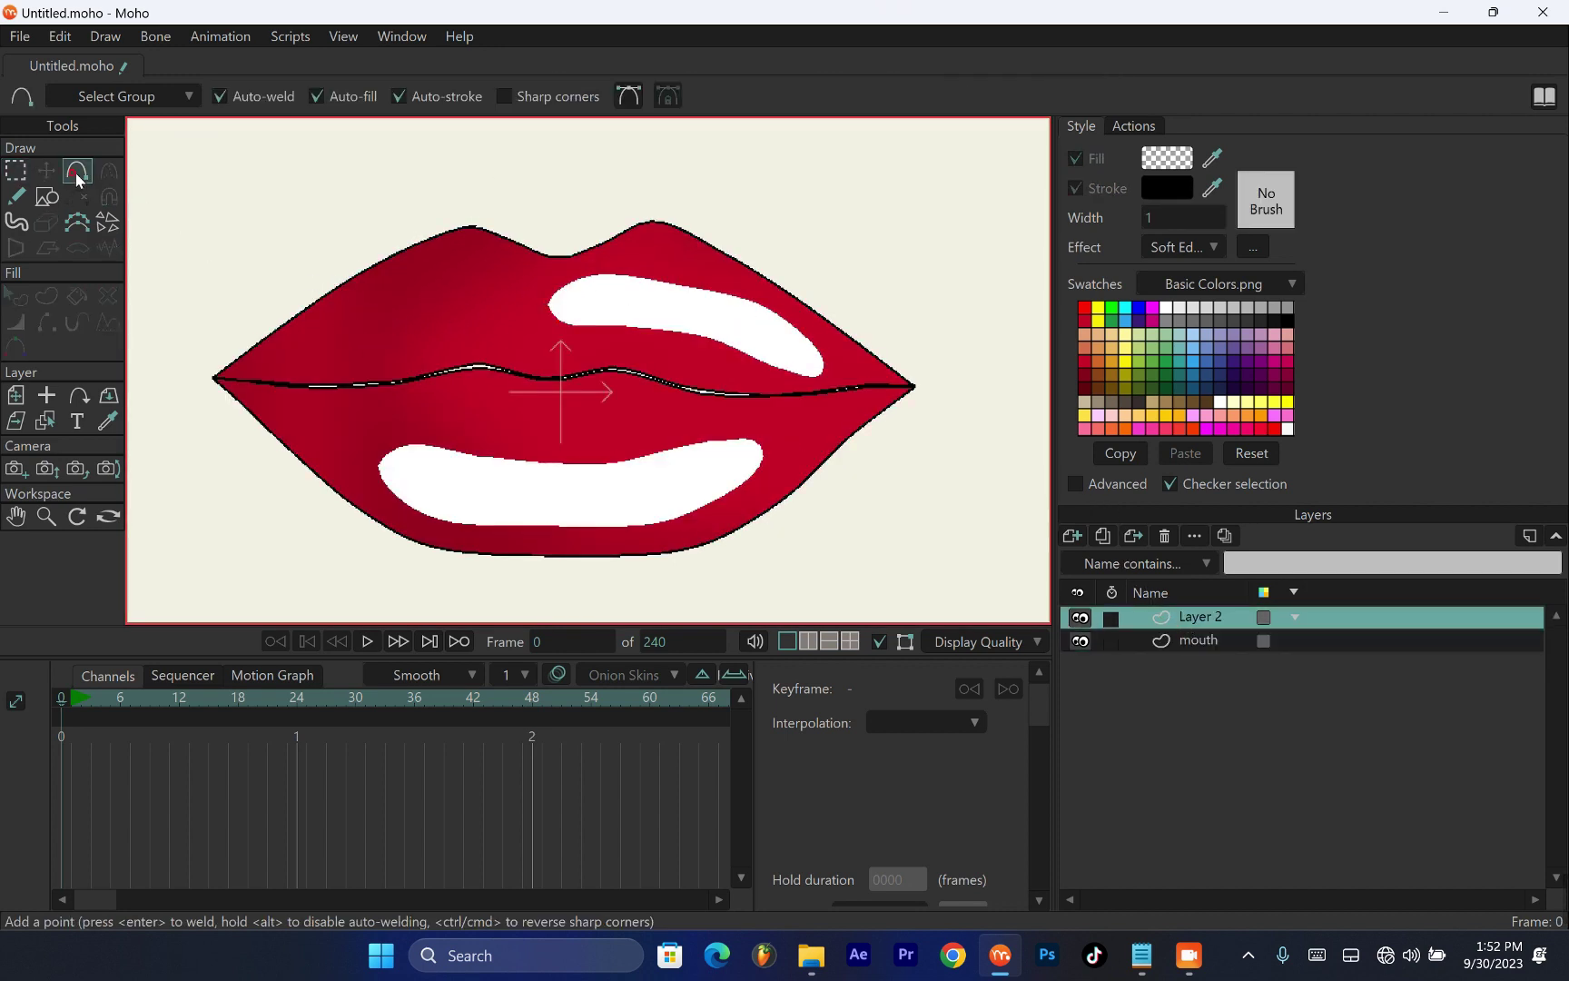
click(244, 363)
click(293, 329)
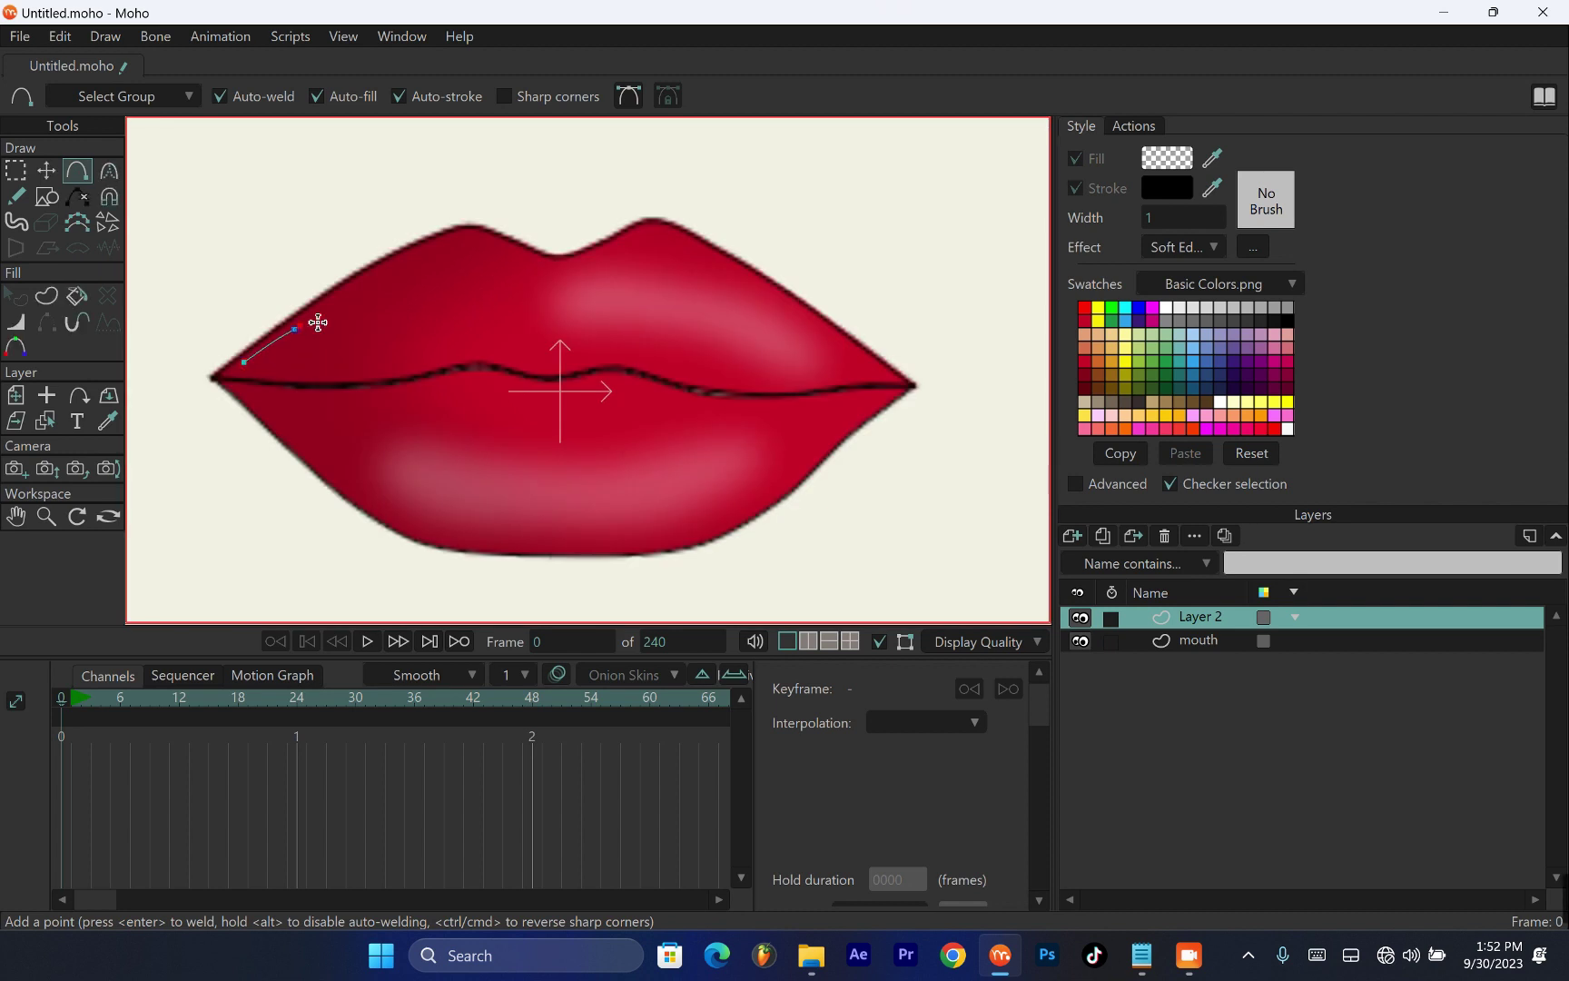
click(427, 251)
click(498, 253)
click(547, 269)
click(617, 246)
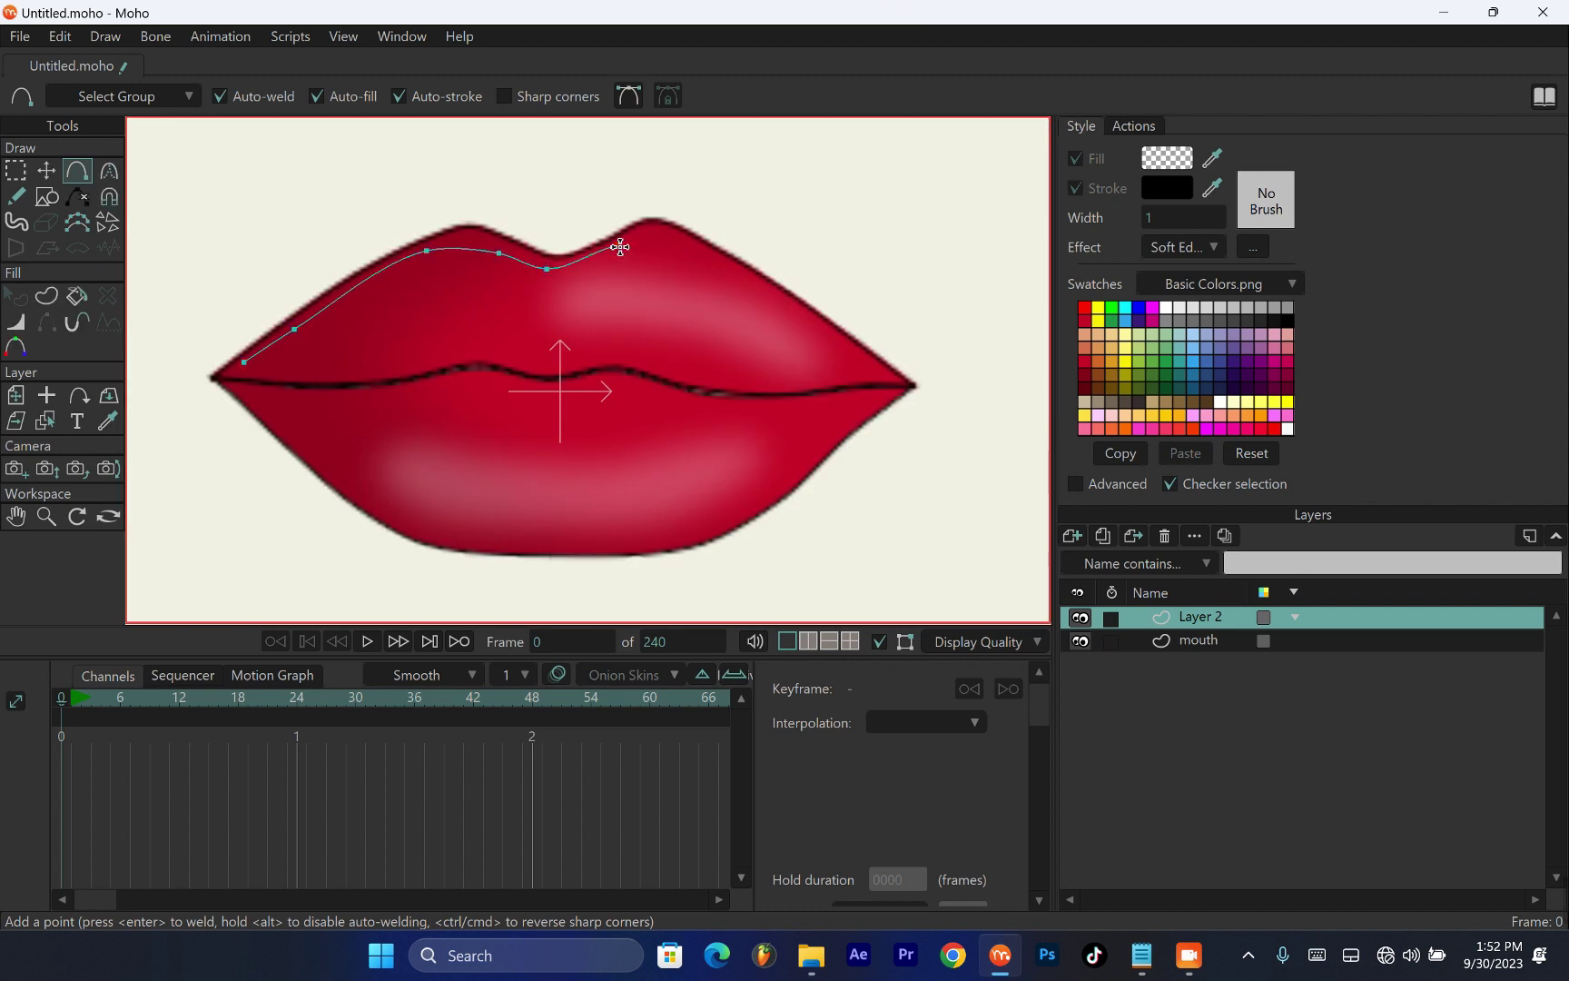
click(655, 238)
click(697, 260)
drag(712, 268, 766, 289)
click(839, 340)
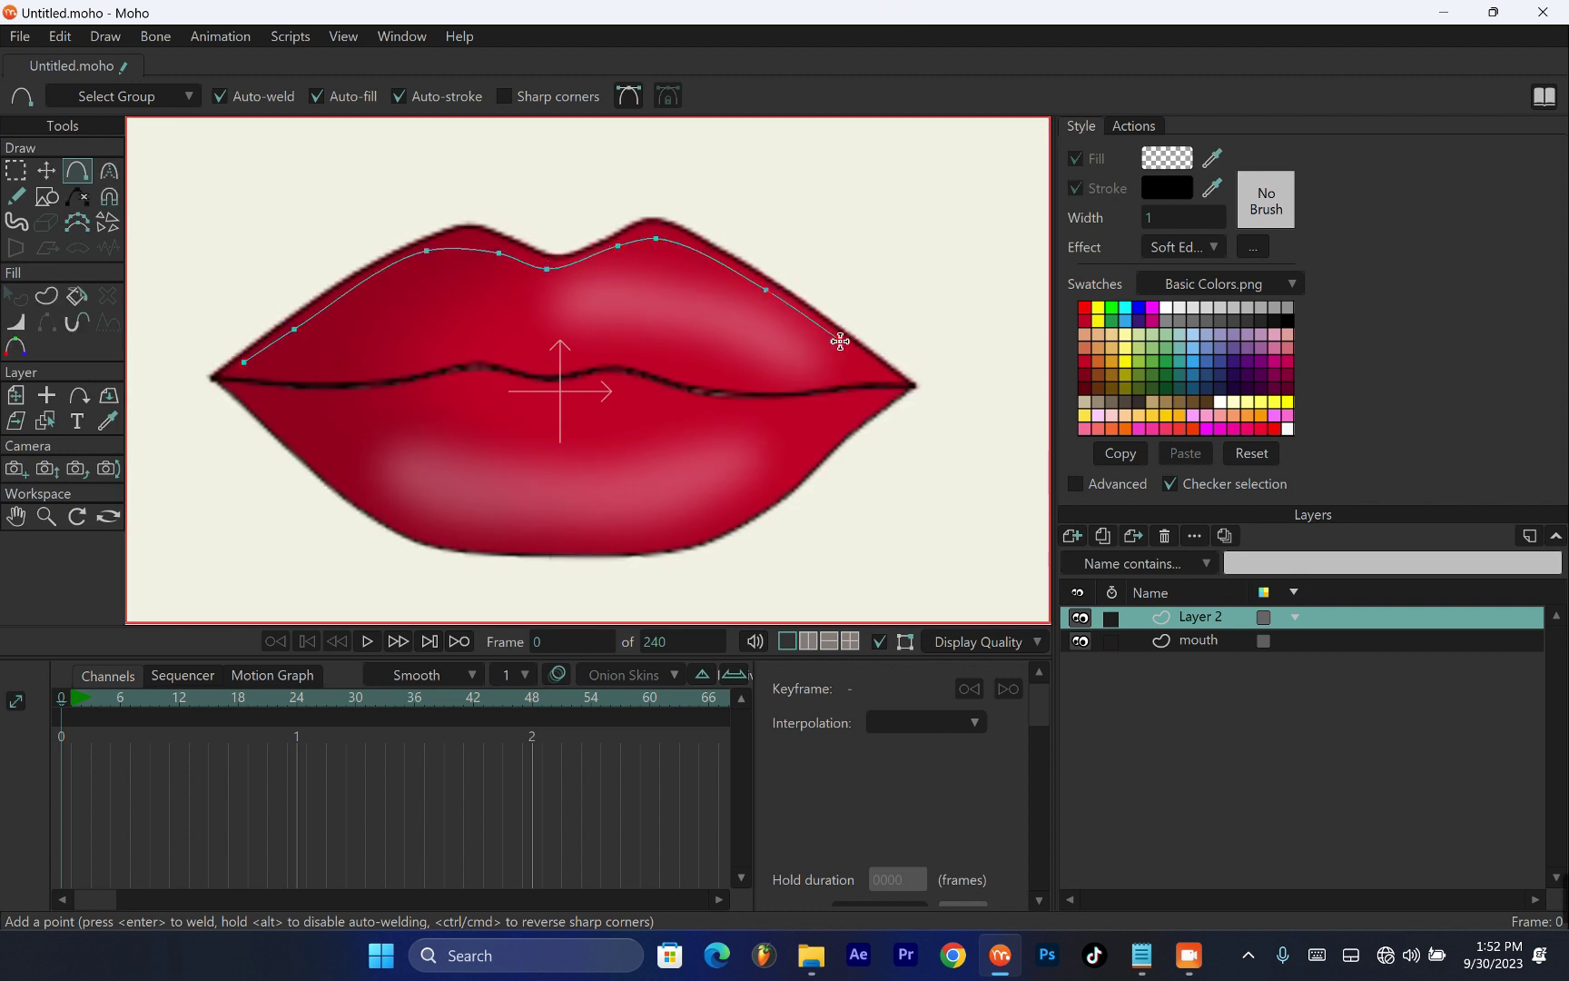
Continue the curve around the right corner and just inside the lower lip's edge, closing it at the starting point
click(885, 380)
click(862, 404)
click(779, 477)
click(695, 529)
click(522, 539)
click(419, 518)
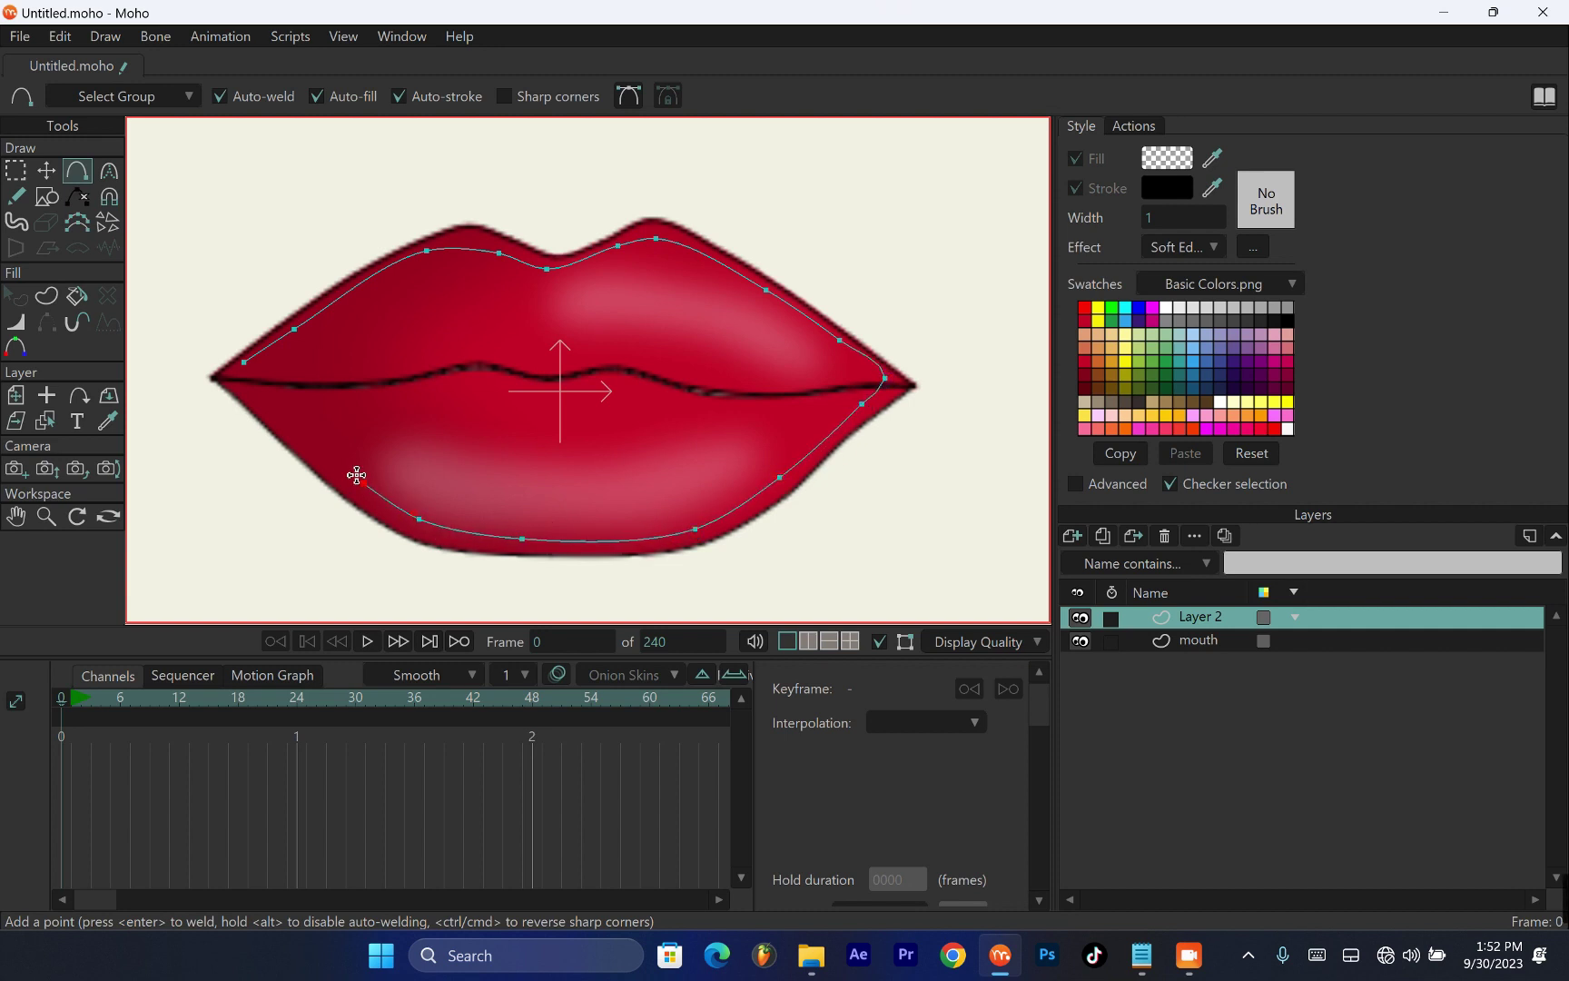
click(324, 457)
click(262, 406)
click(230, 382)
click(246, 362)
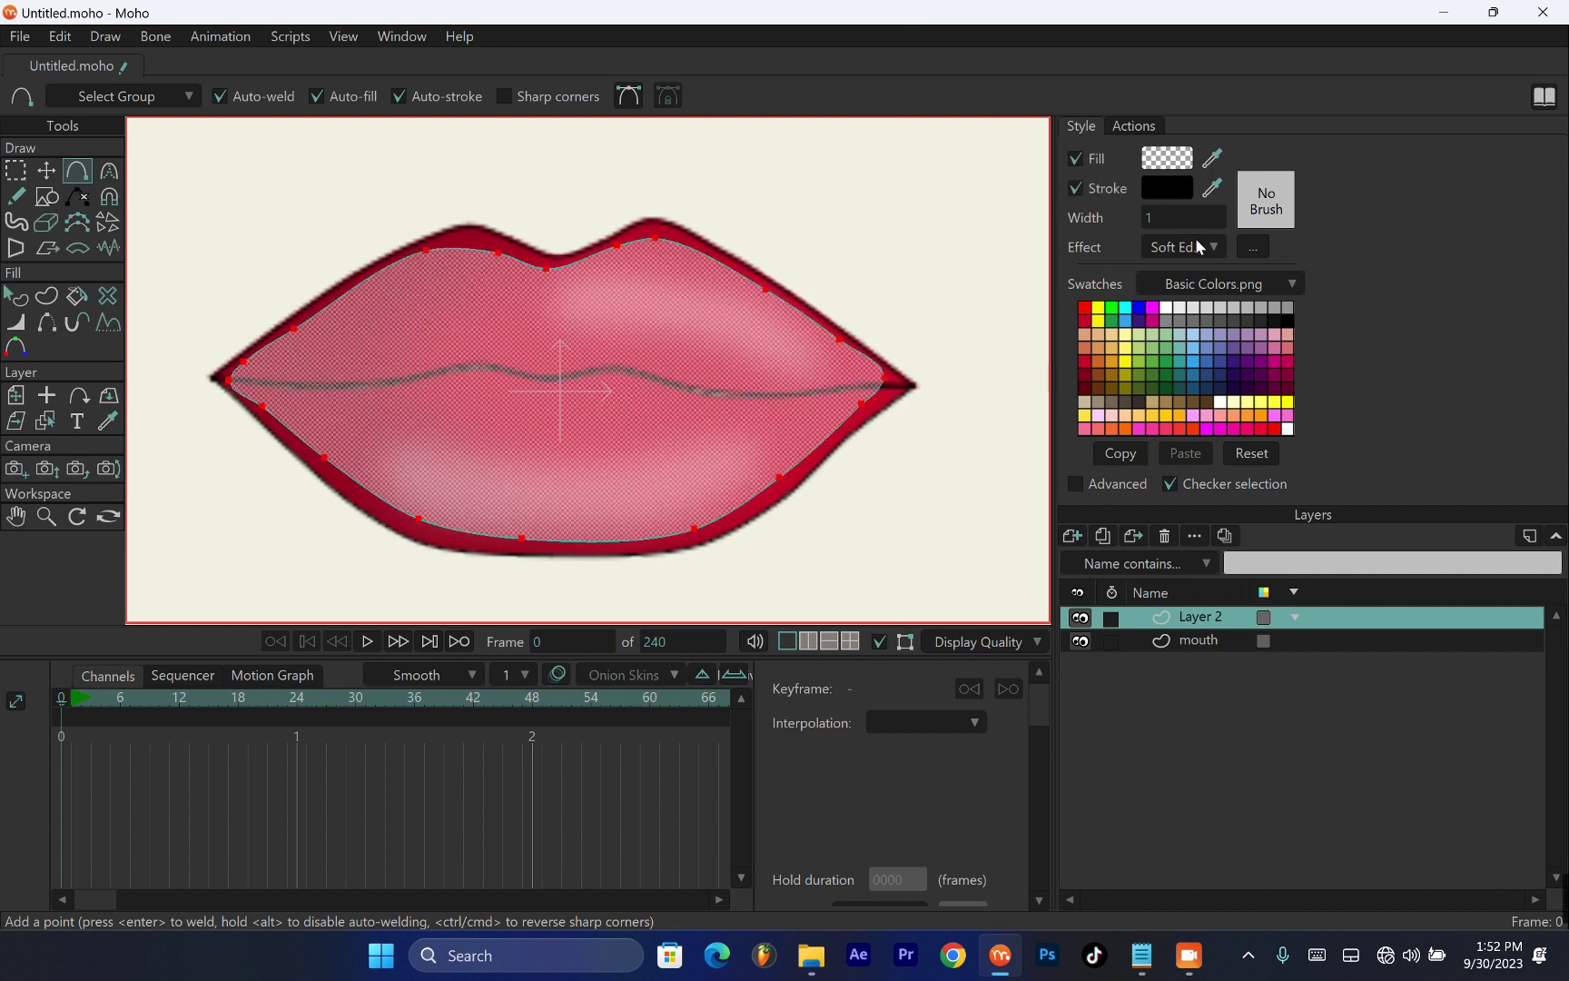
Set the effect of the new inner mouth shape to plain, leaving its fill colour as it is
click(1199, 248)
click(1212, 267)
click(1172, 169)
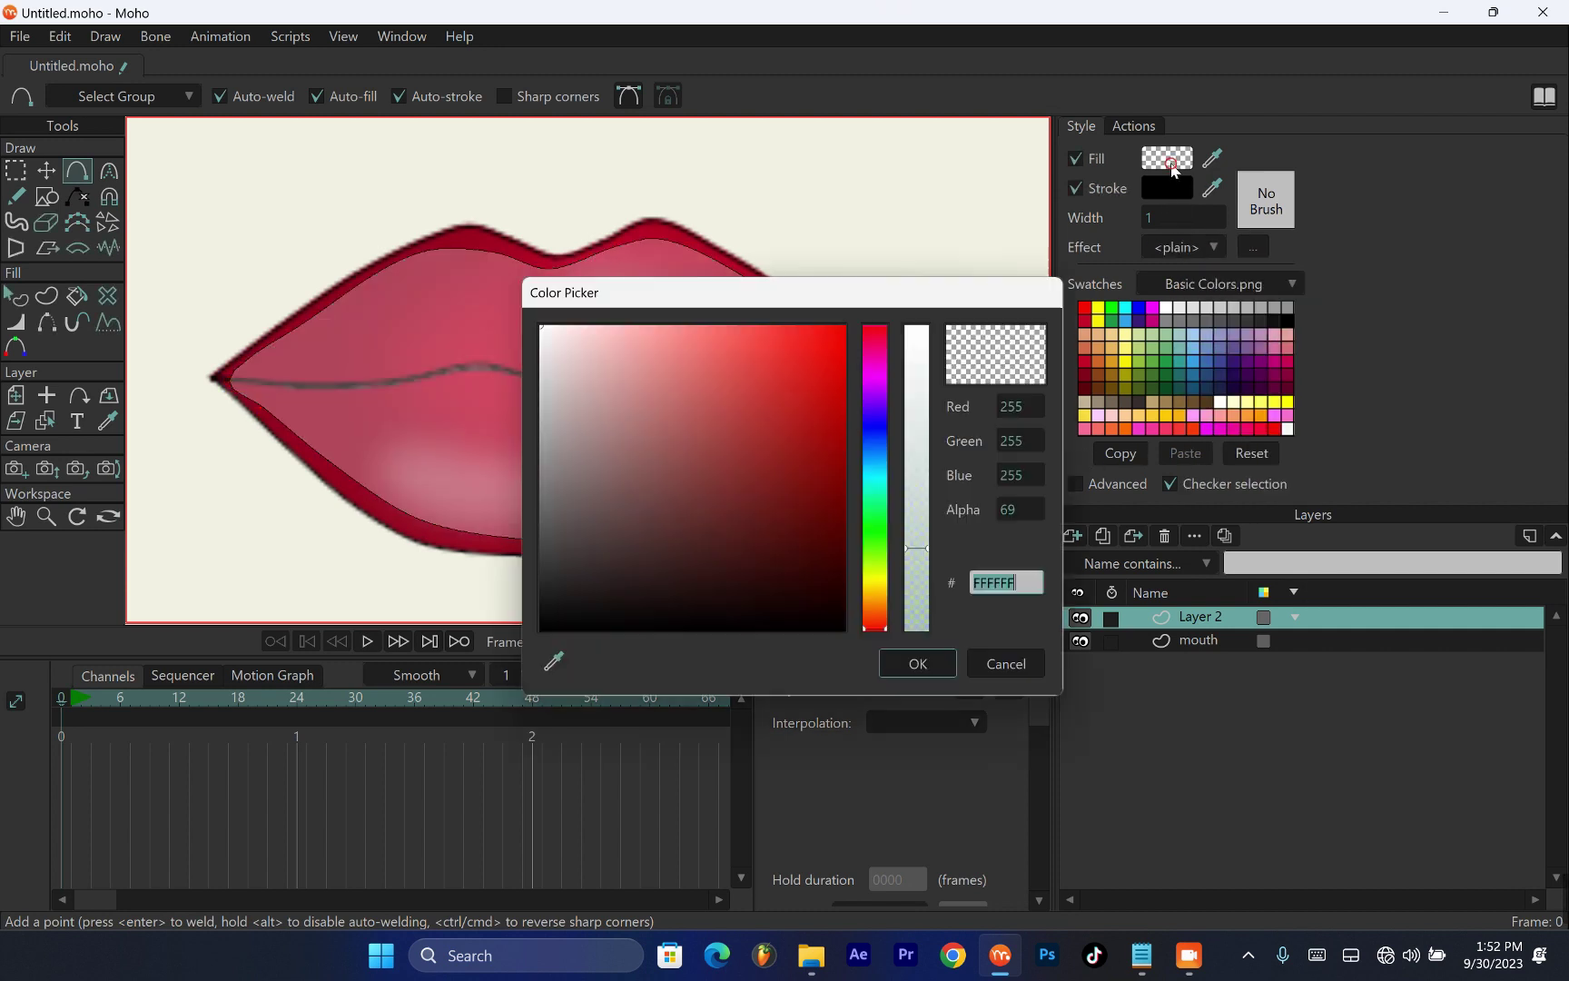
click(1008, 662)
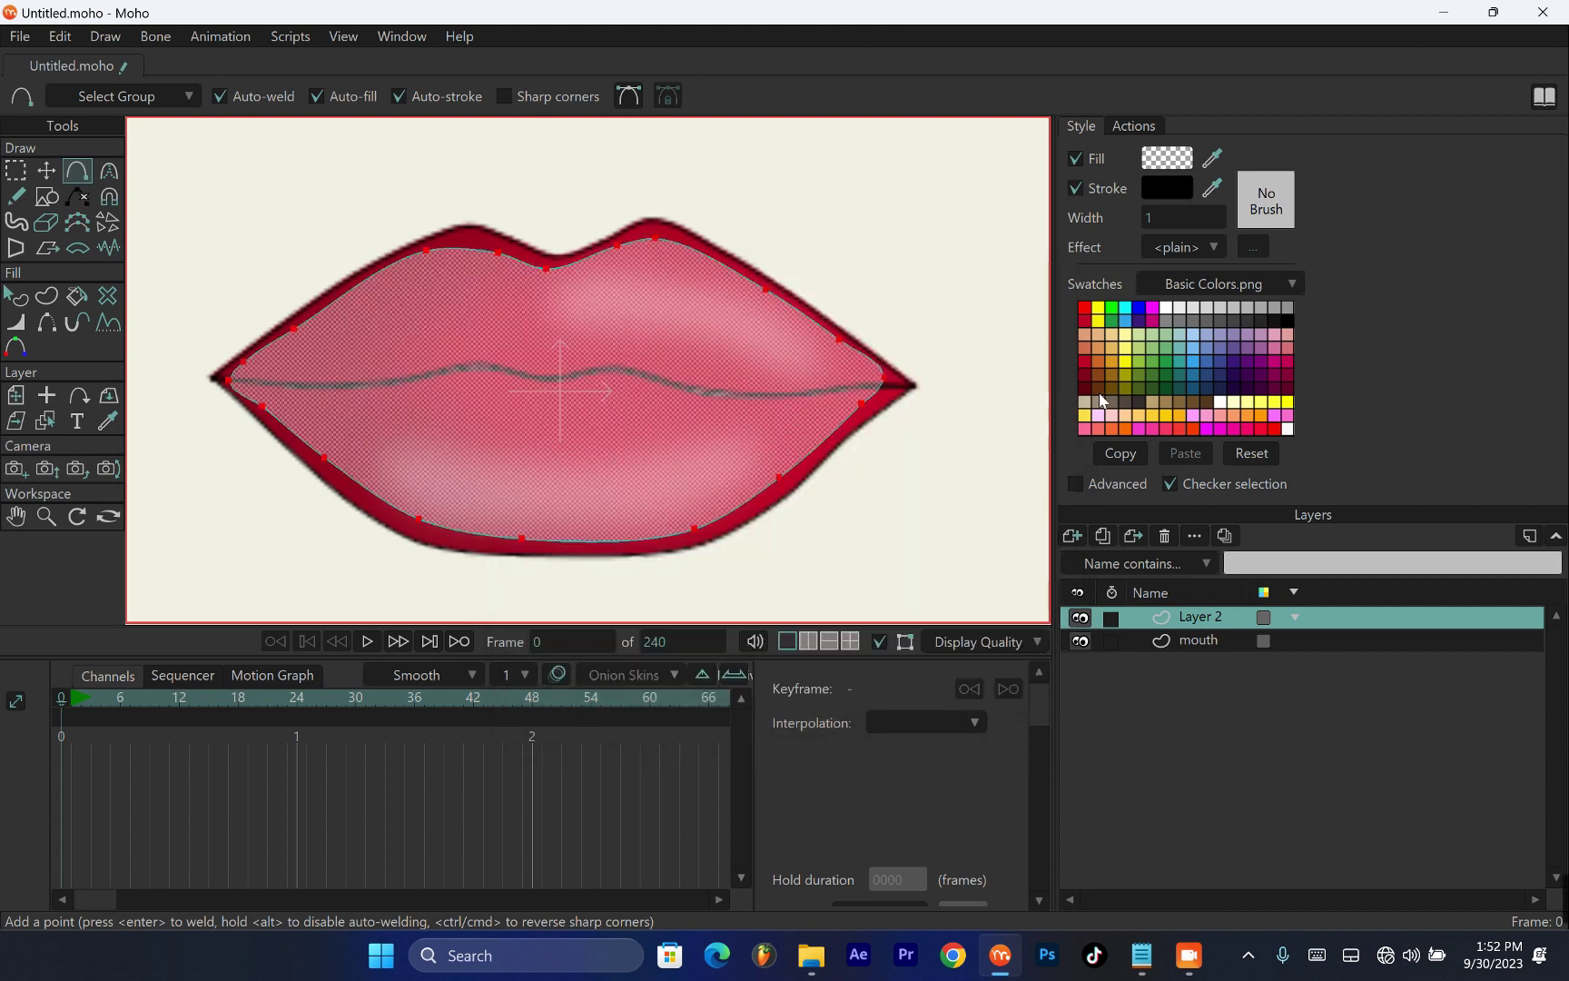
click(1209, 249)
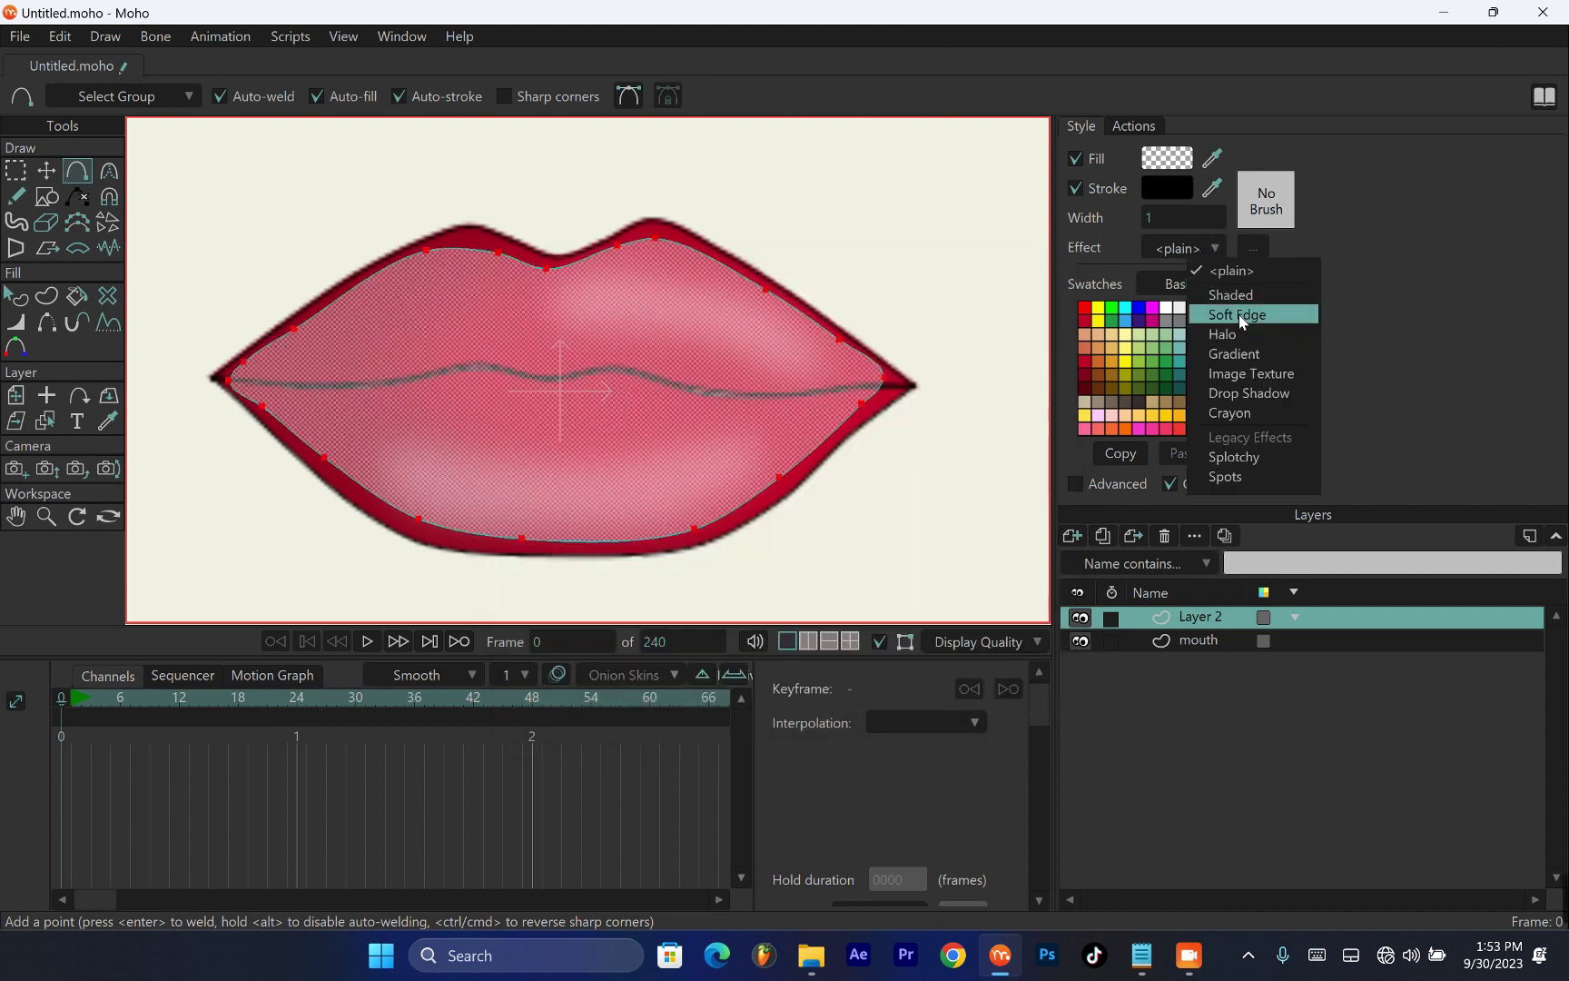
click(1226, 271)
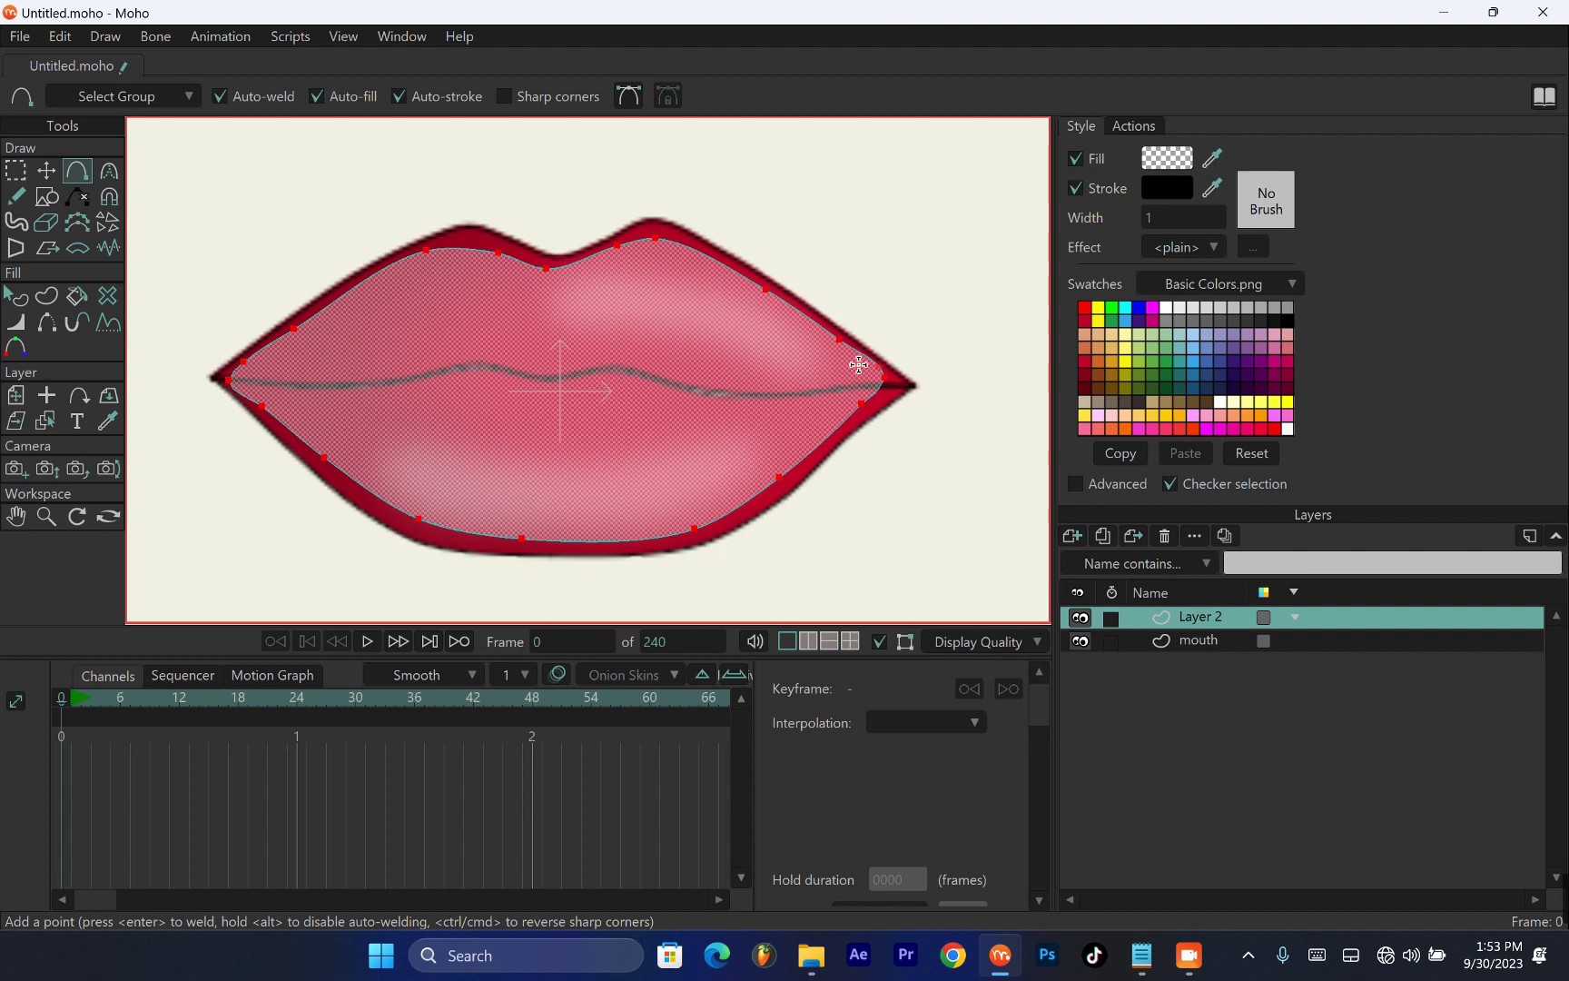
Try a Soft Edge effect with a blur radius of 22.2223 on the inner mouth shape, and return it to plain
click(1203, 250)
click(1229, 315)
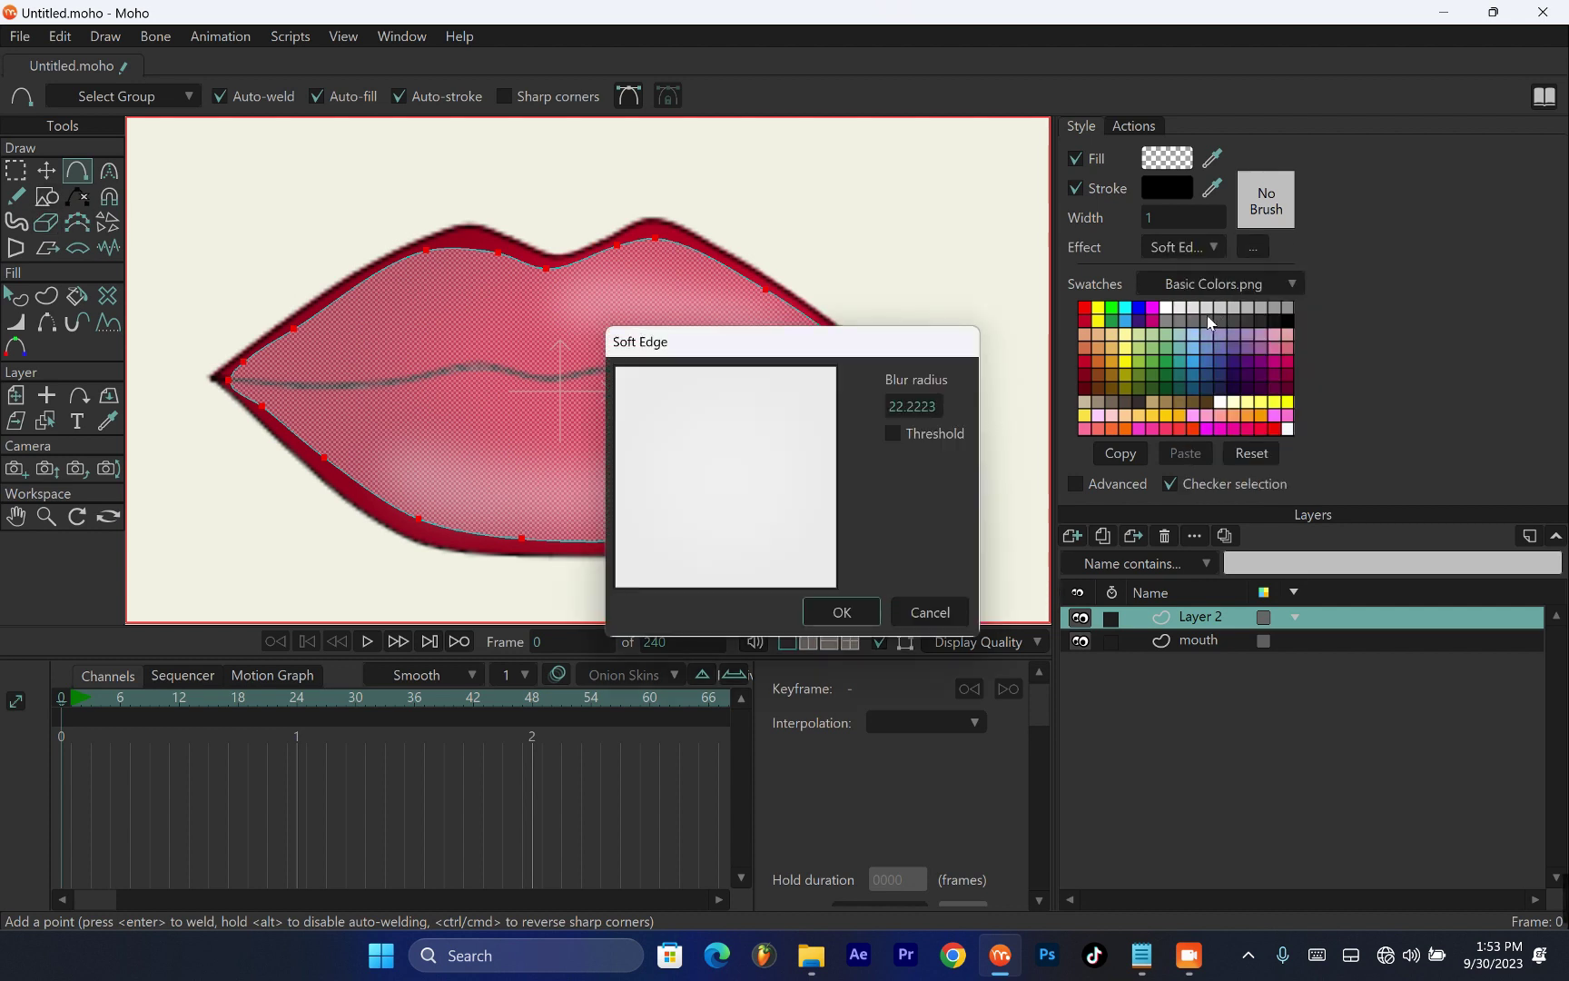
click(832, 613)
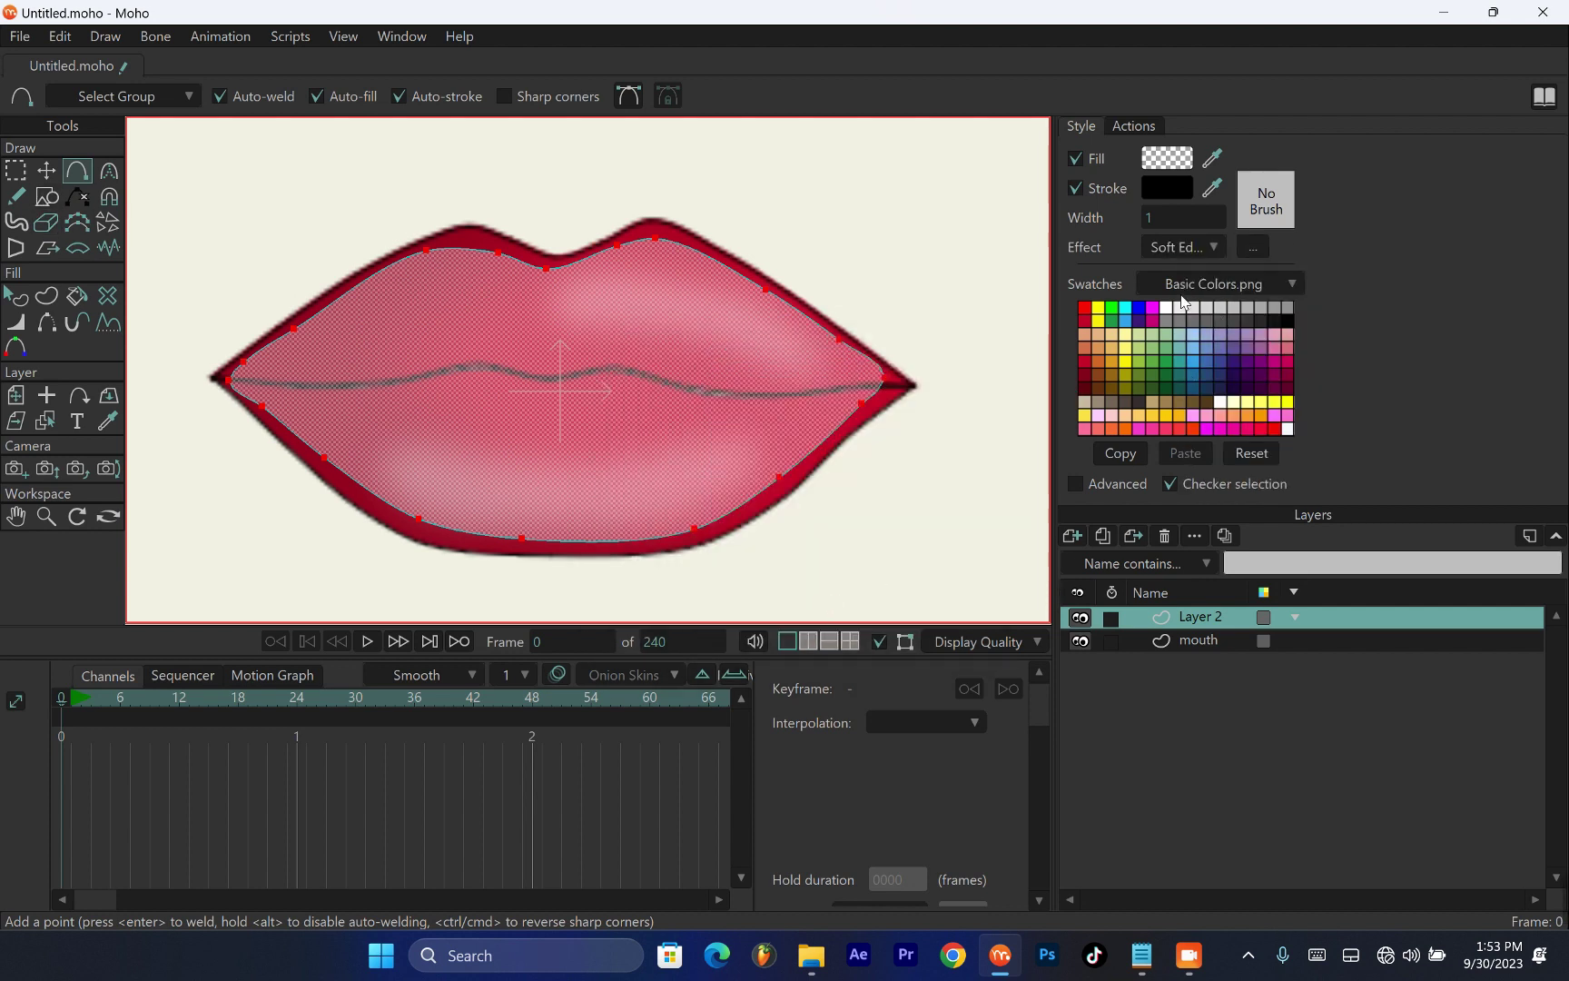
click(1190, 248)
click(1207, 270)
Make the inner mouth shape's fill opaque and recolour it near-black
click(1167, 158)
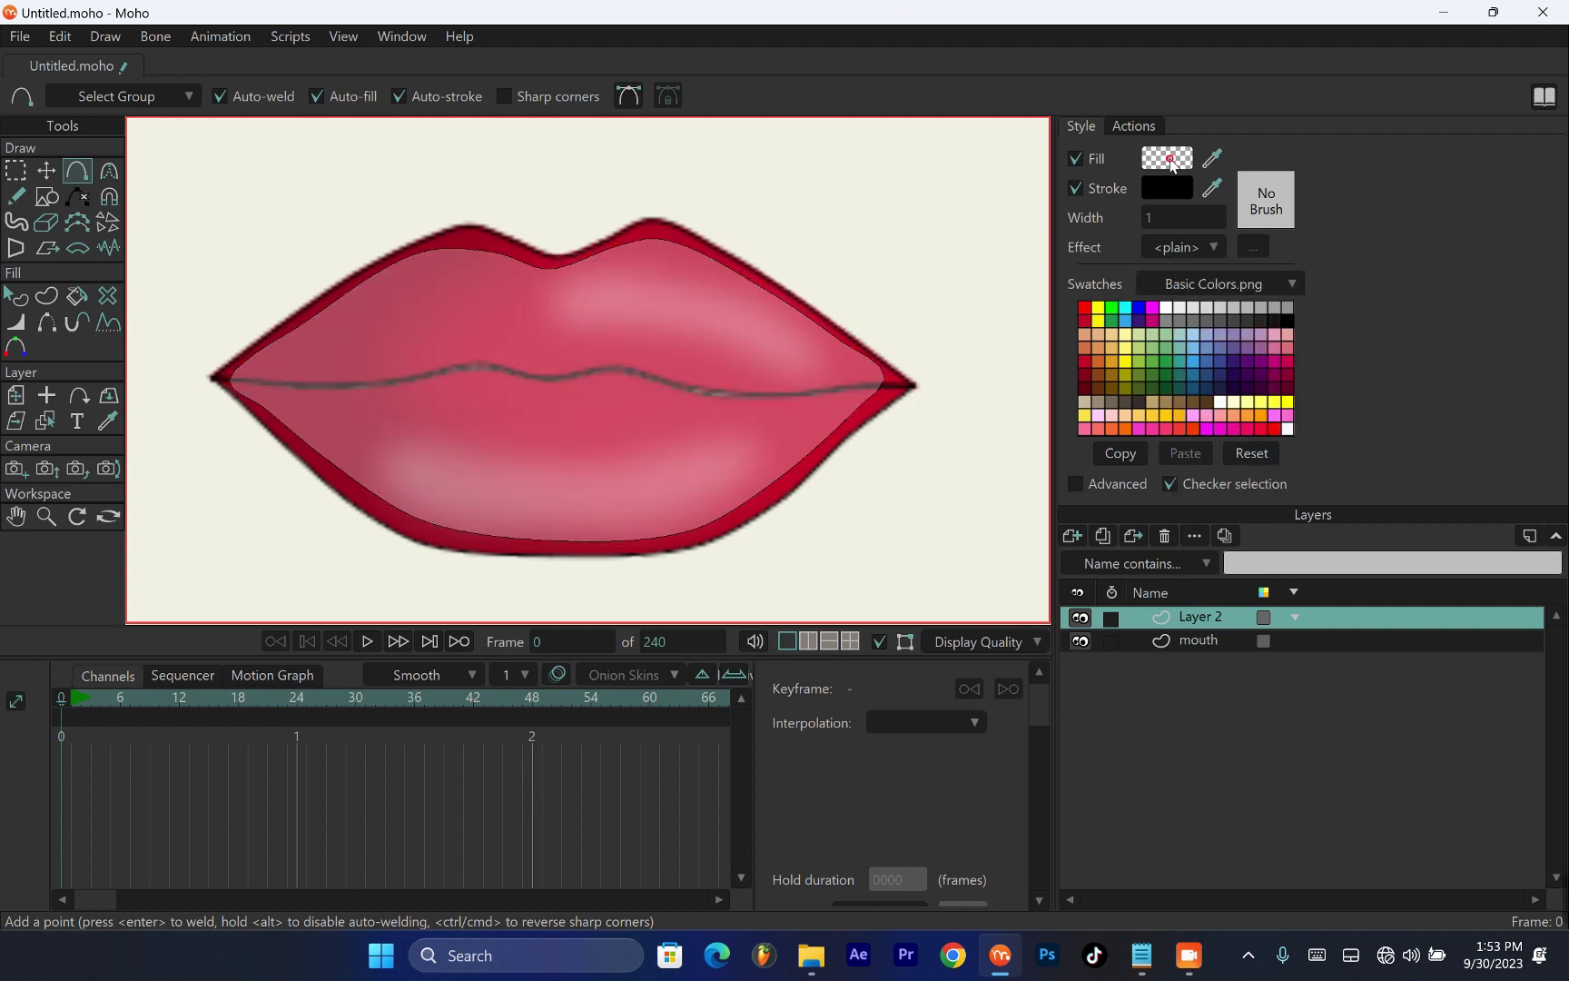
drag(918, 500, 938, 334)
click(923, 668)
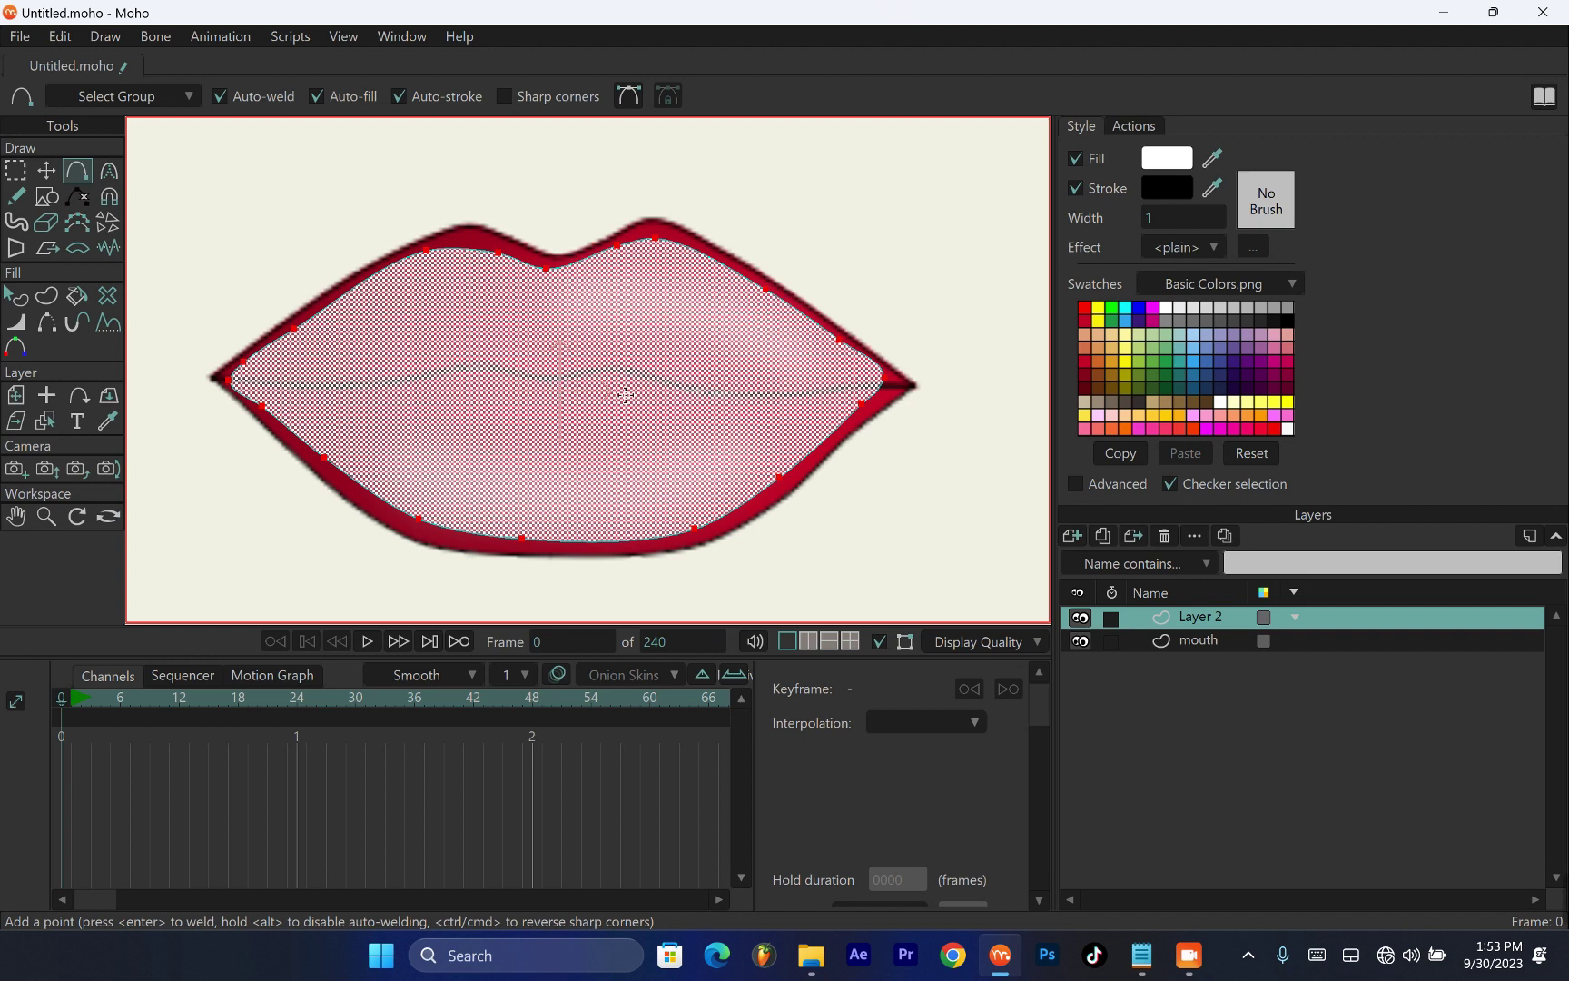
click(1277, 325)
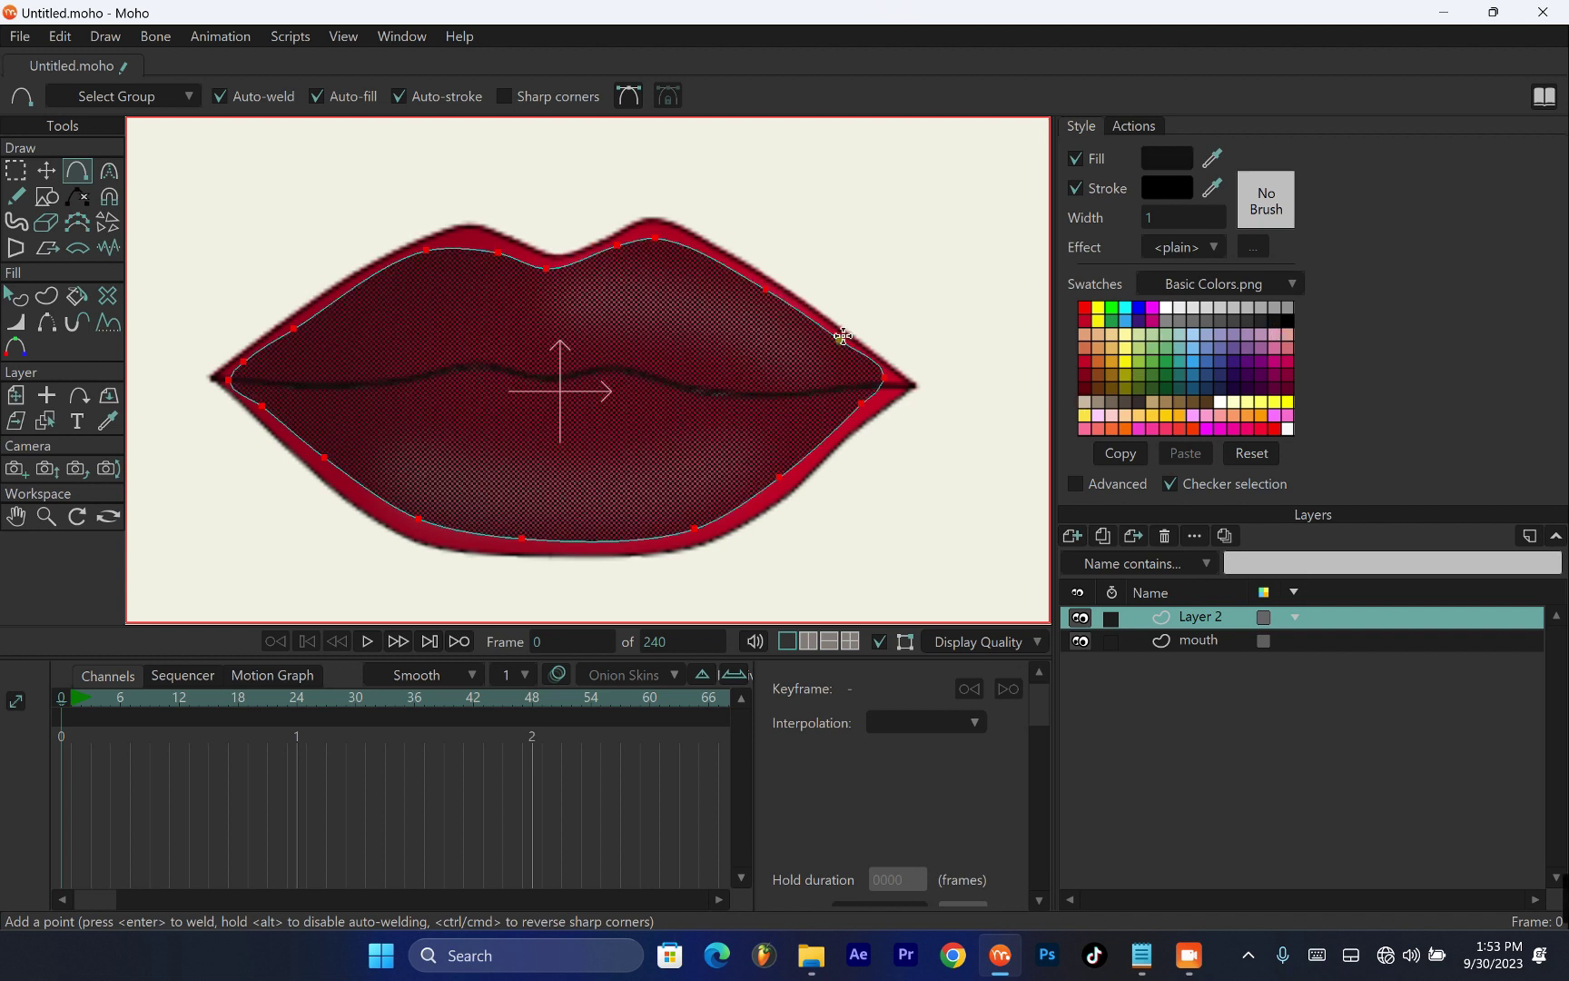
Clear the point selection and select the inner mouth shape's point at the right corner of the lips
click(15, 169)
click(207, 265)
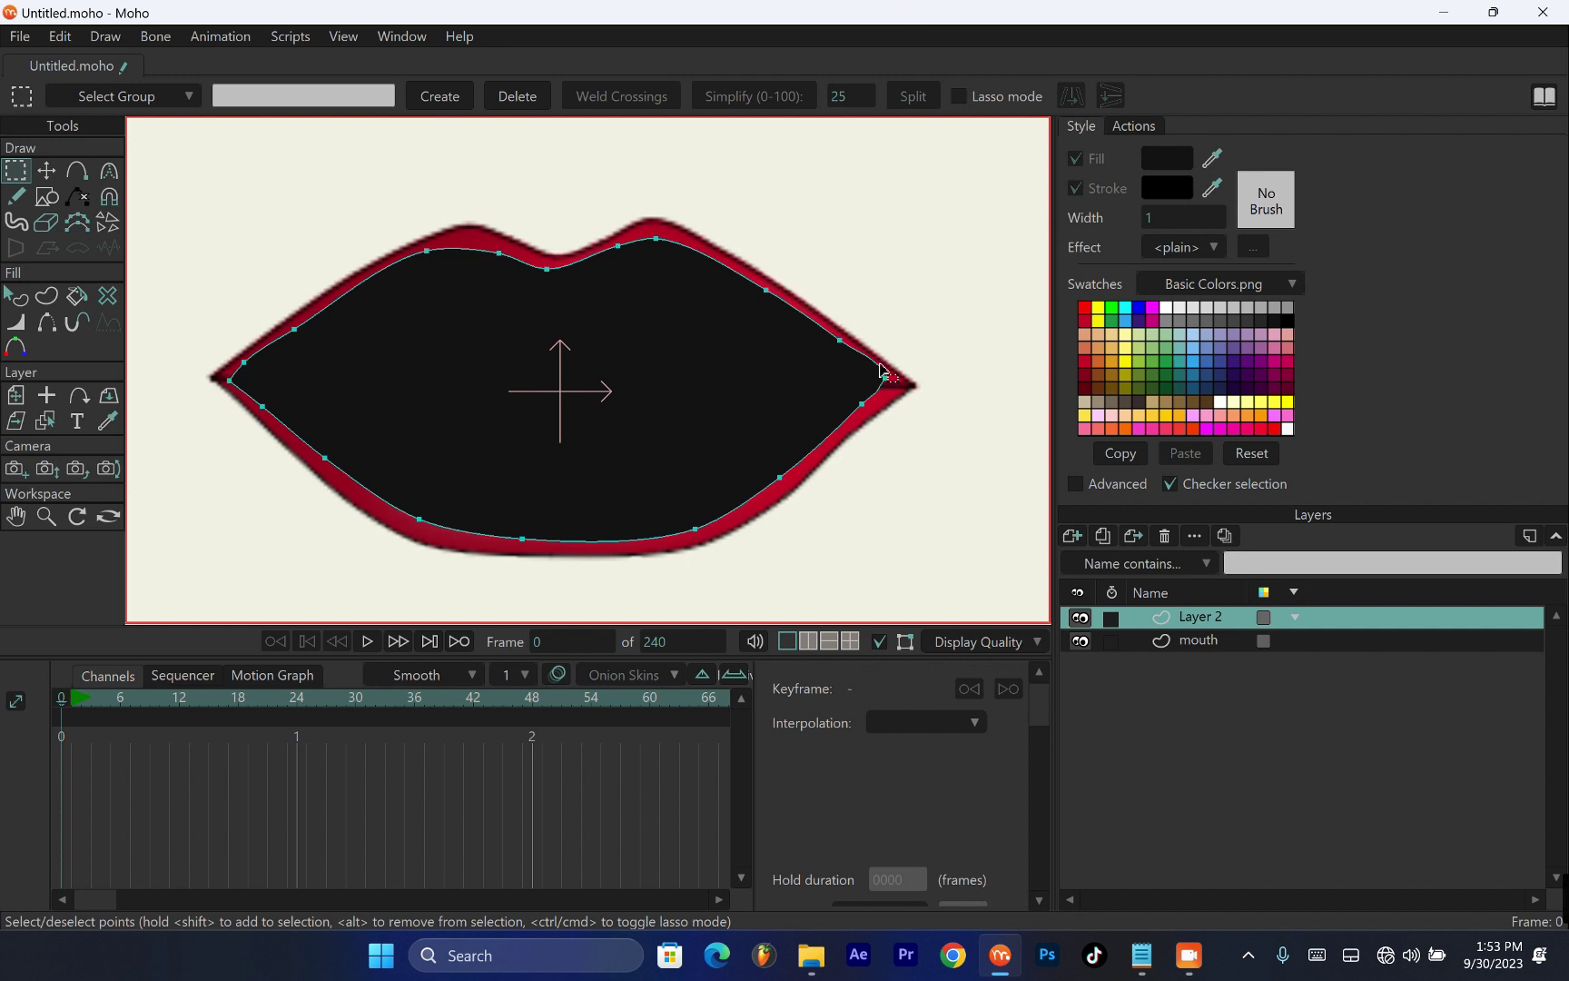
drag(873, 363, 949, 434)
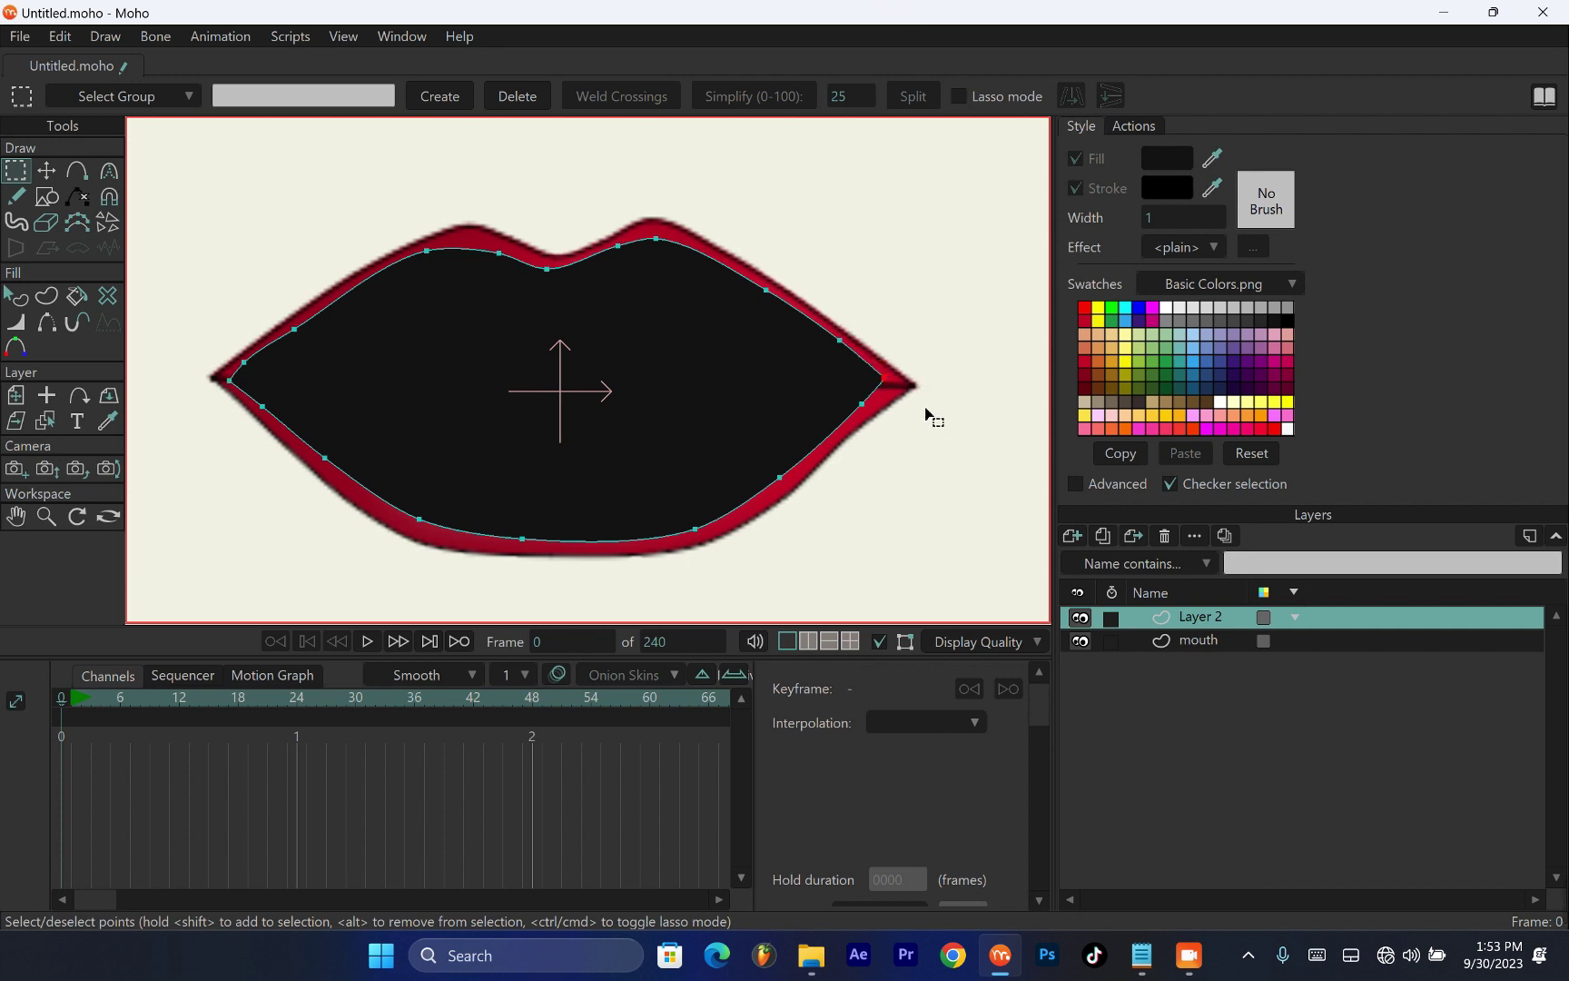
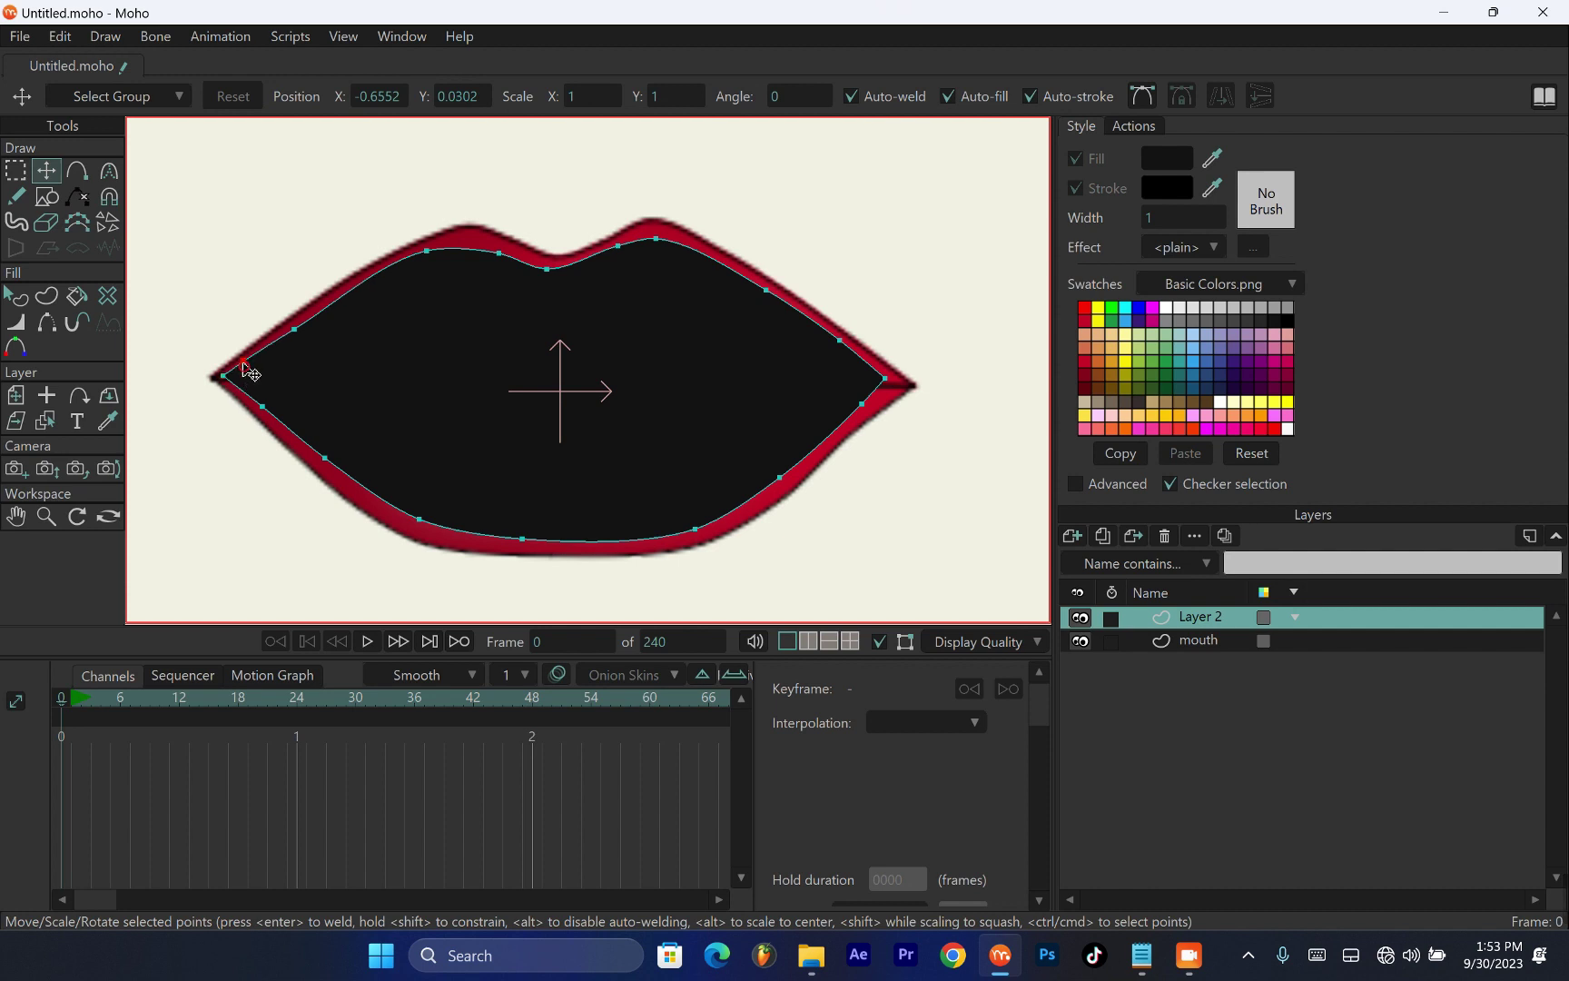
Draw a closed, filled six-point strip above the lips with Add Point and make its corners sharp
click(77, 170)
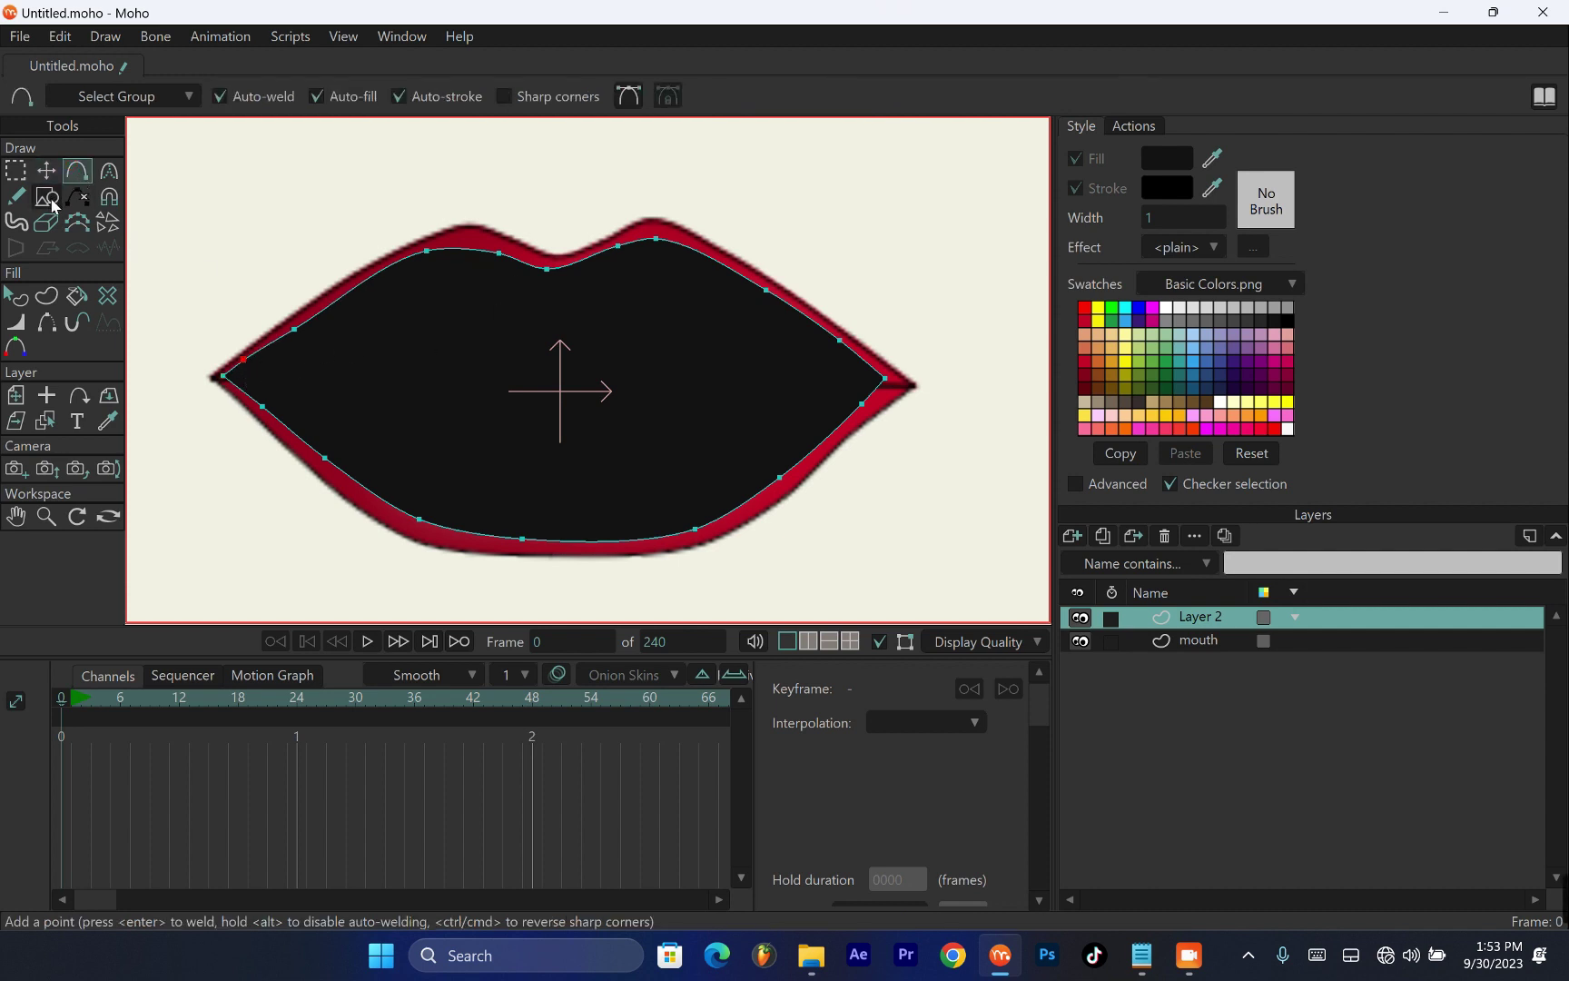
scroll(513, 348, down, 4)
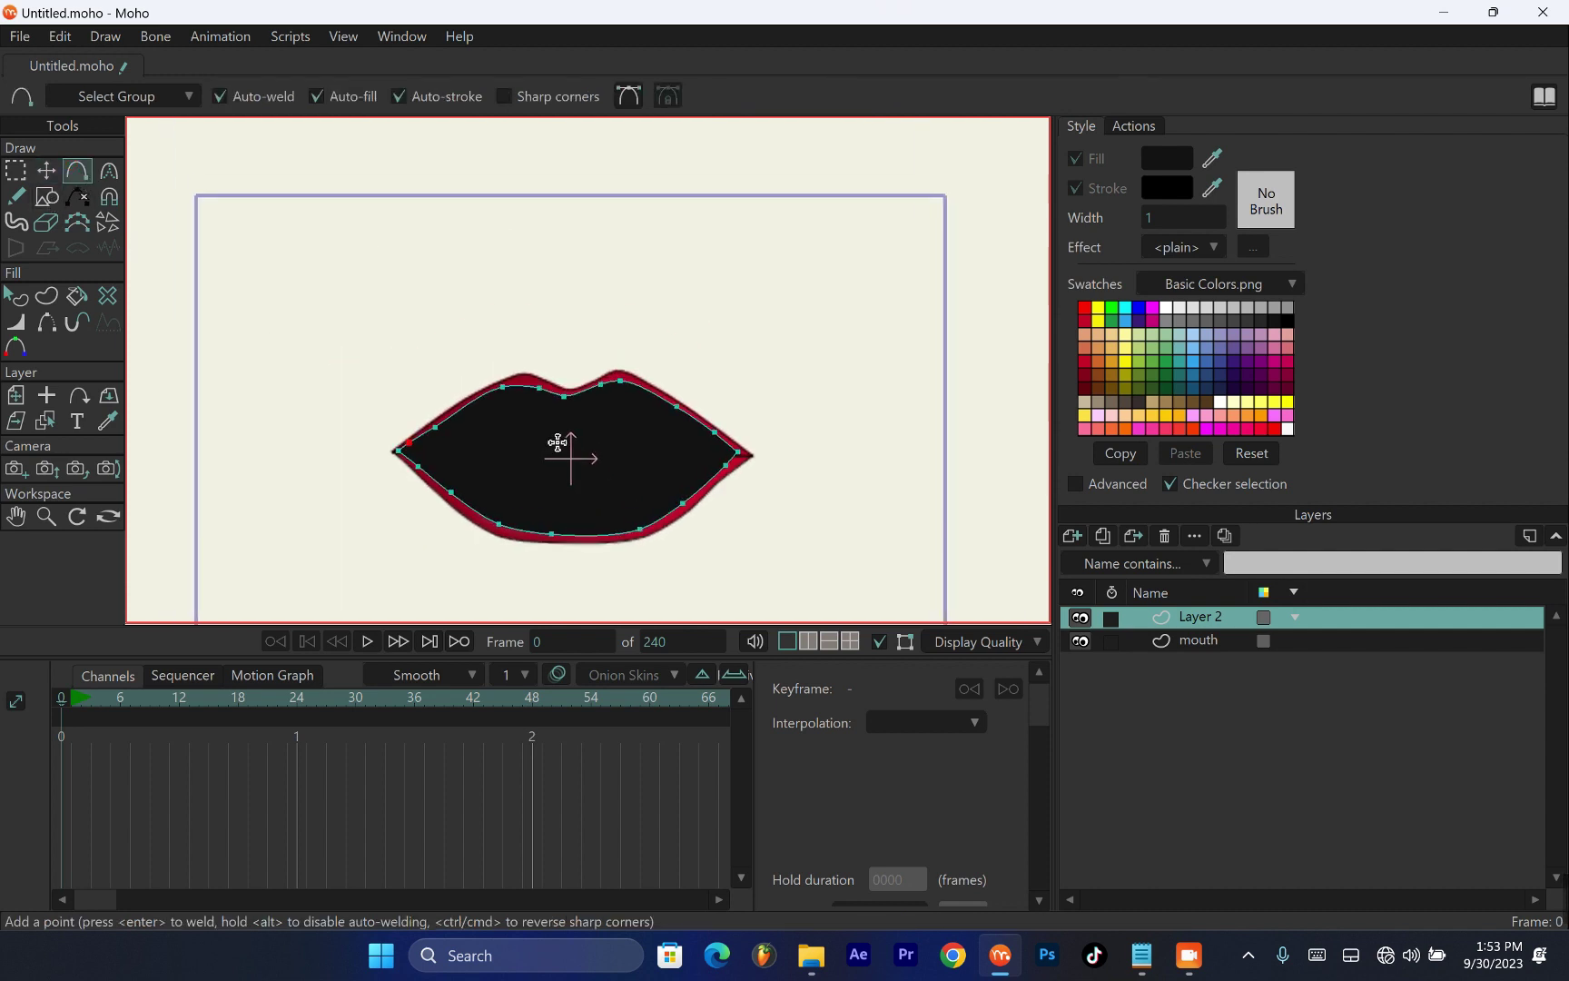
mouse_move(446, 299)
mouse_down()
mouse_move(728, 305)
mouse_move(717, 358)
mouse_move(442, 363)
mouse_move(435, 307)
mouse_up()
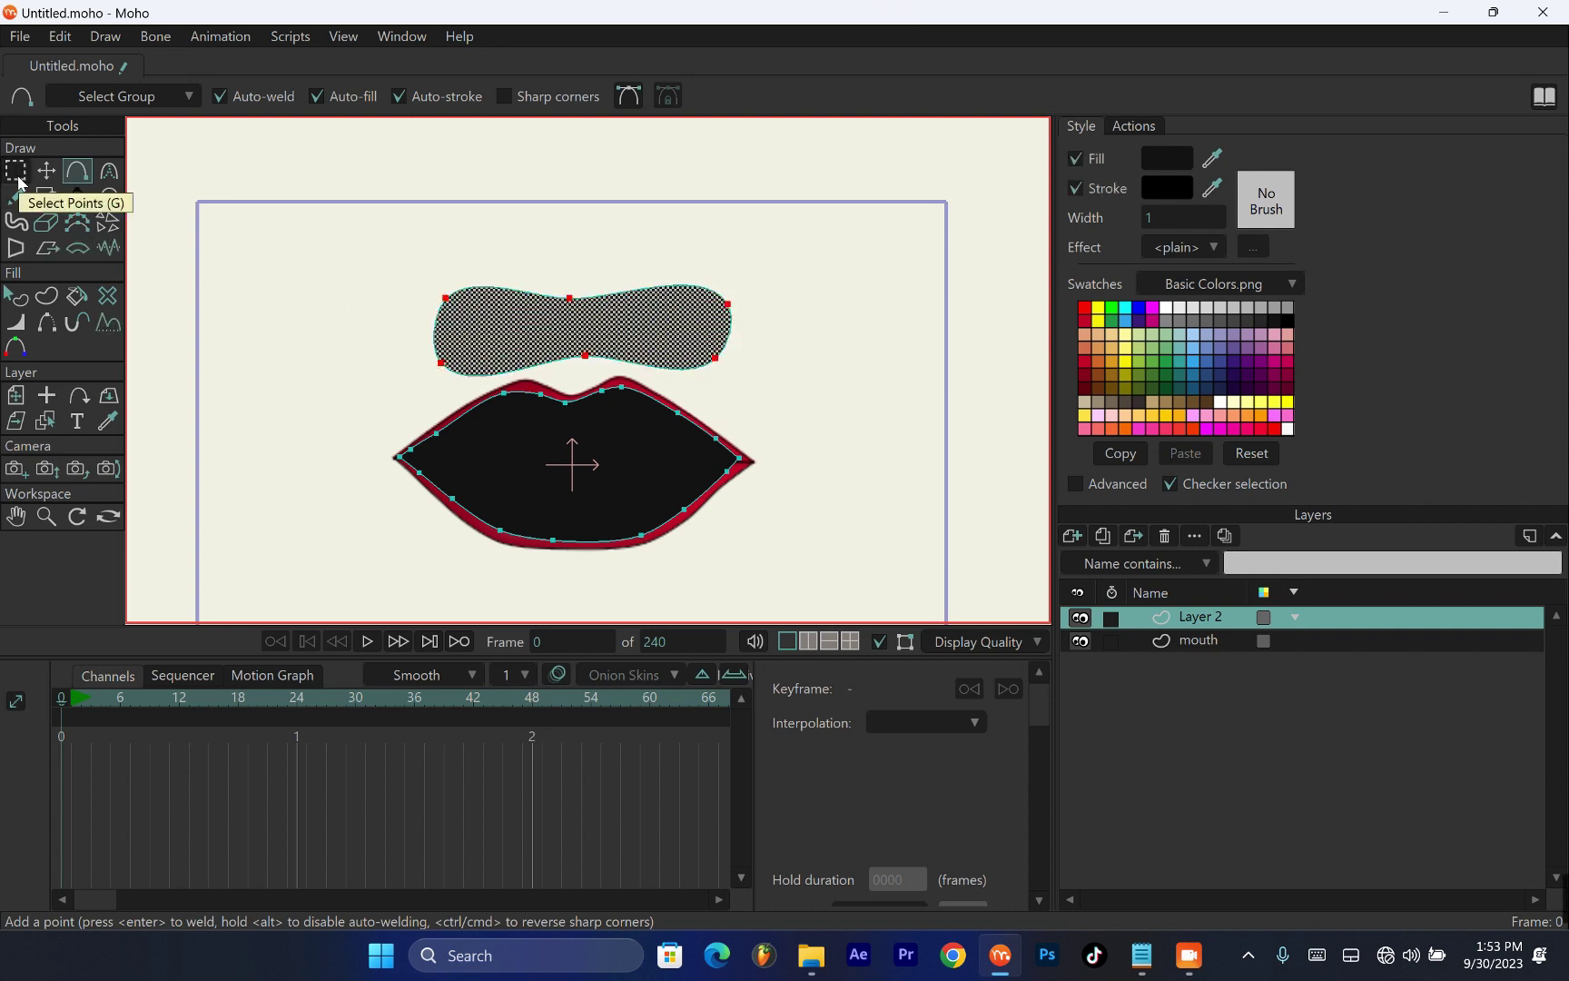
key(ctrl+p)
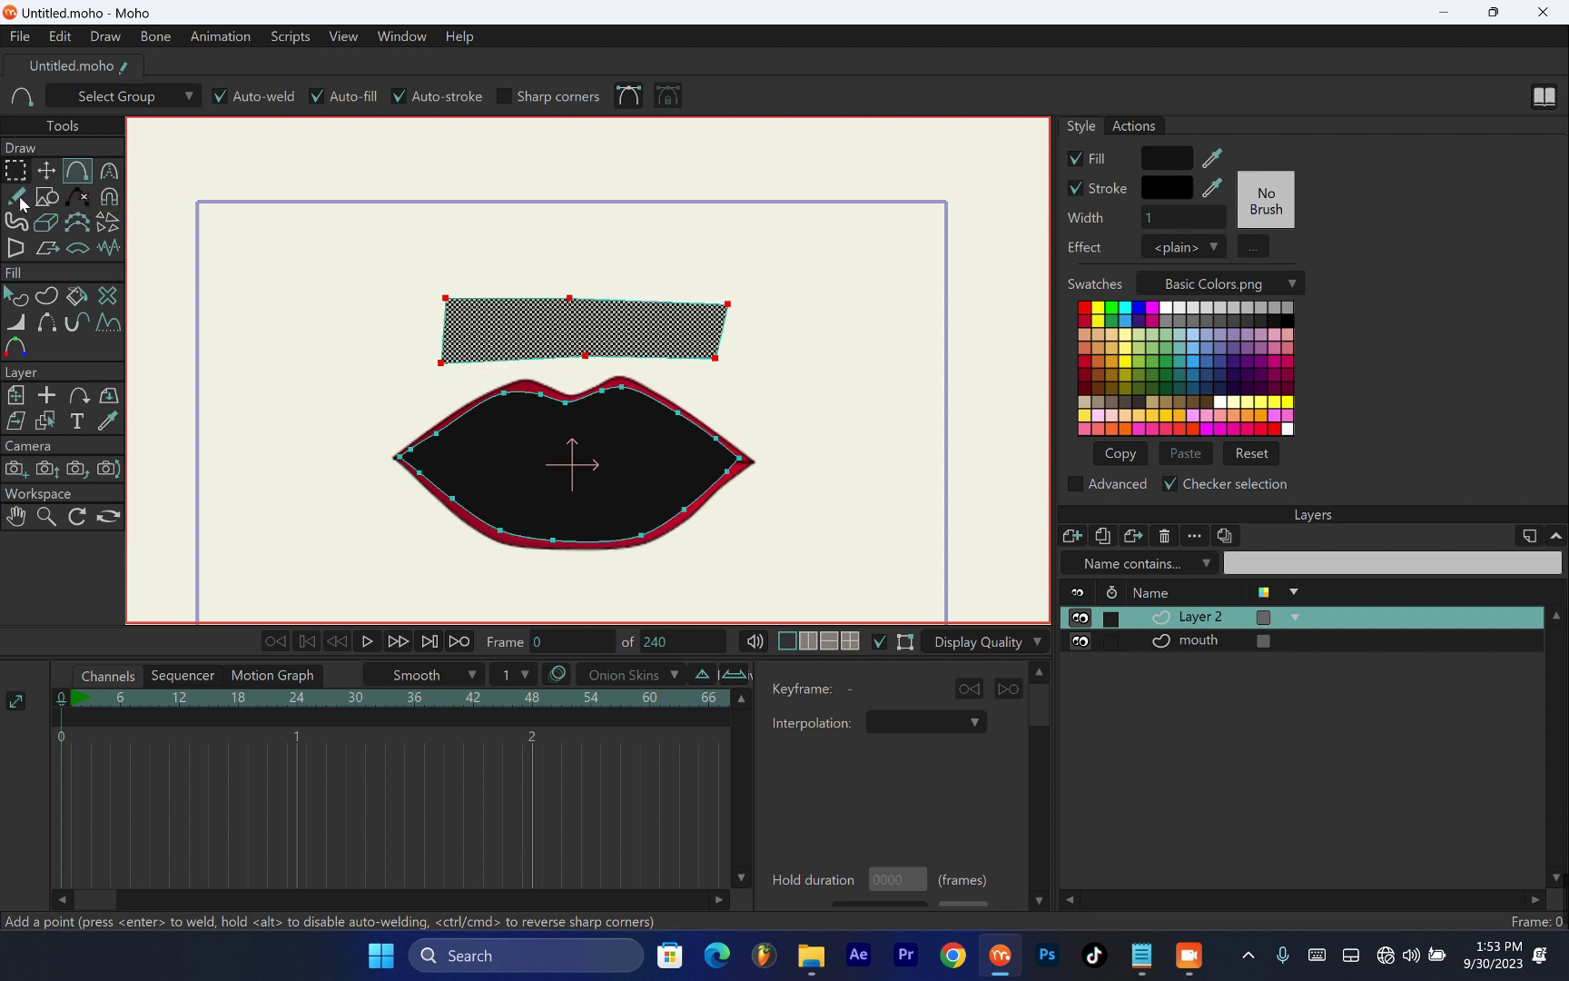
Move the strip's points to form a straight-sided horizontal rectangle above the lips
key(t)
mouse_move(610, 317)
mouse_down()
mouse_move(621, 326)
mouse_move(593, 310)
mouse_up()
drag(728, 316, 732, 354)
drag(713, 306, 732, 354)
drag(456, 370, 459, 364)
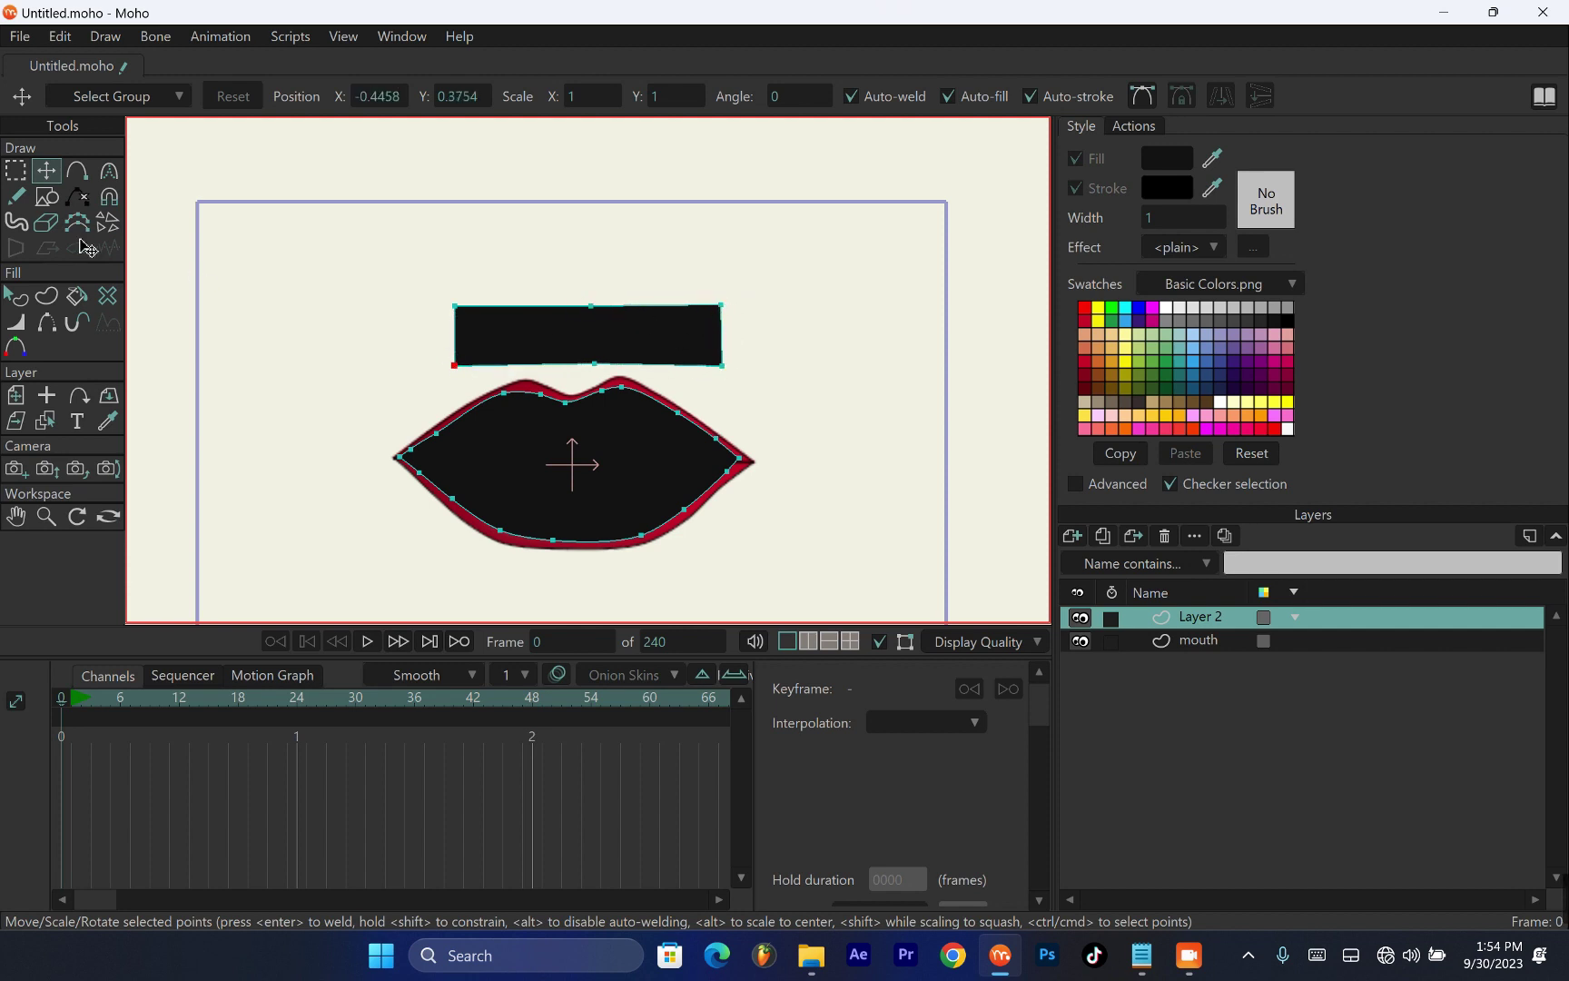
Add extra points along the upper and lower edges of the rectangle, on both sides of its middle points
click(77, 169)
scroll(587, 351, up, 2)
click(468, 289)
click(708, 288)
click(709, 373)
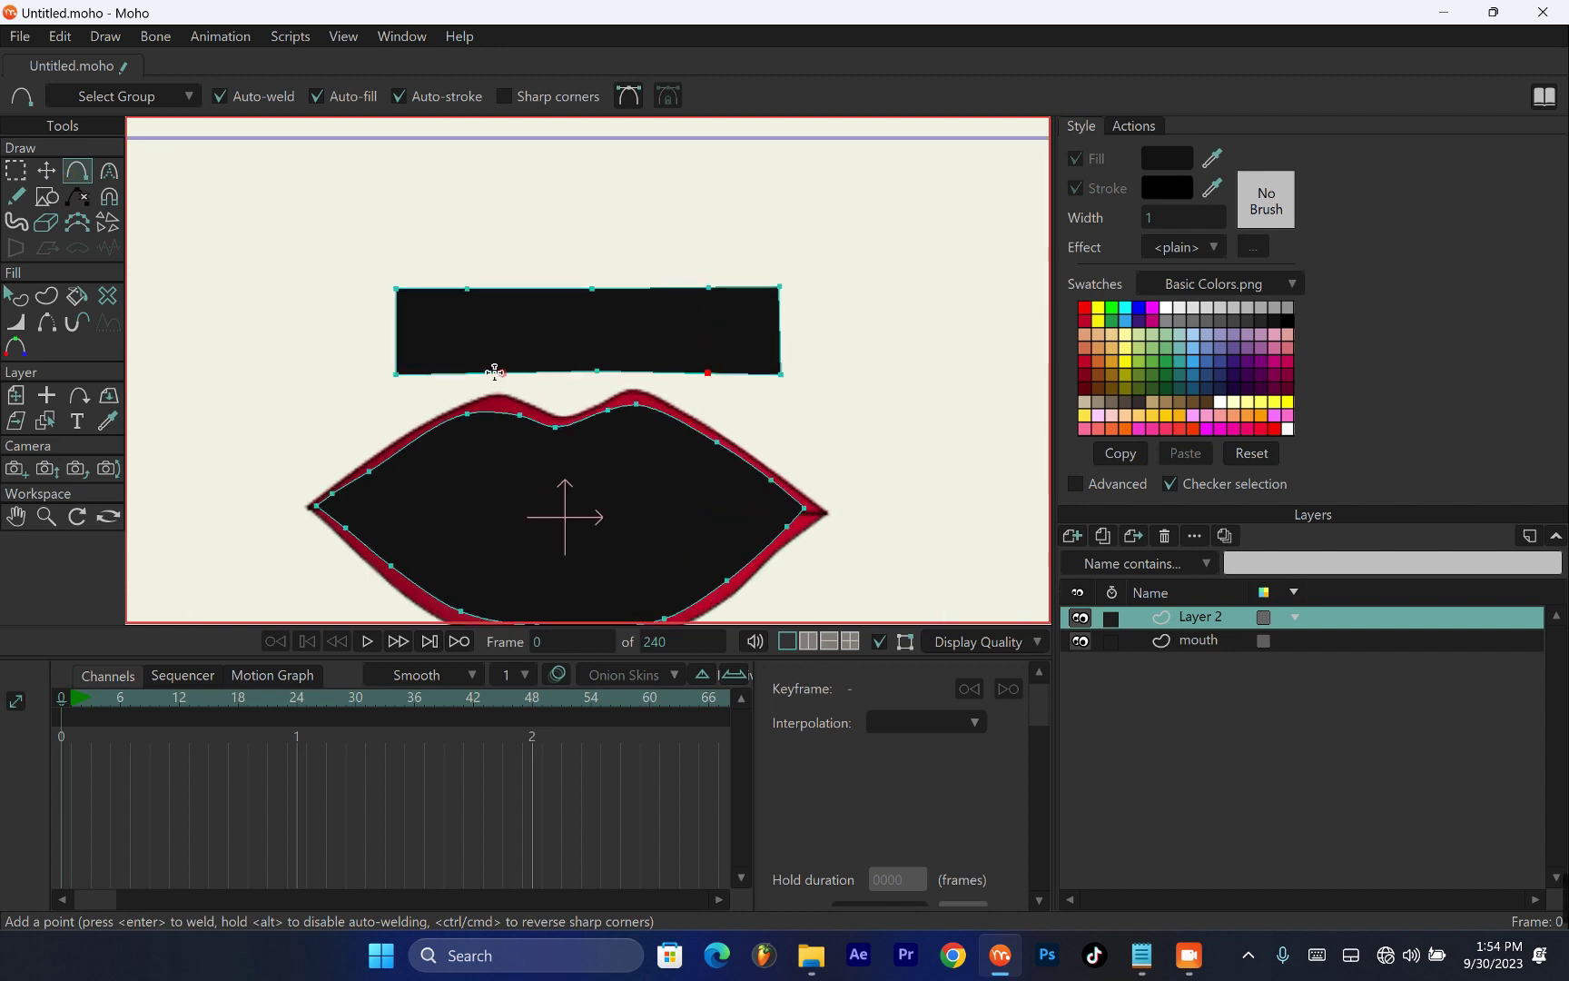
Create a white shape with both fill and stroke from the rectangle above the lips
click(1168, 308)
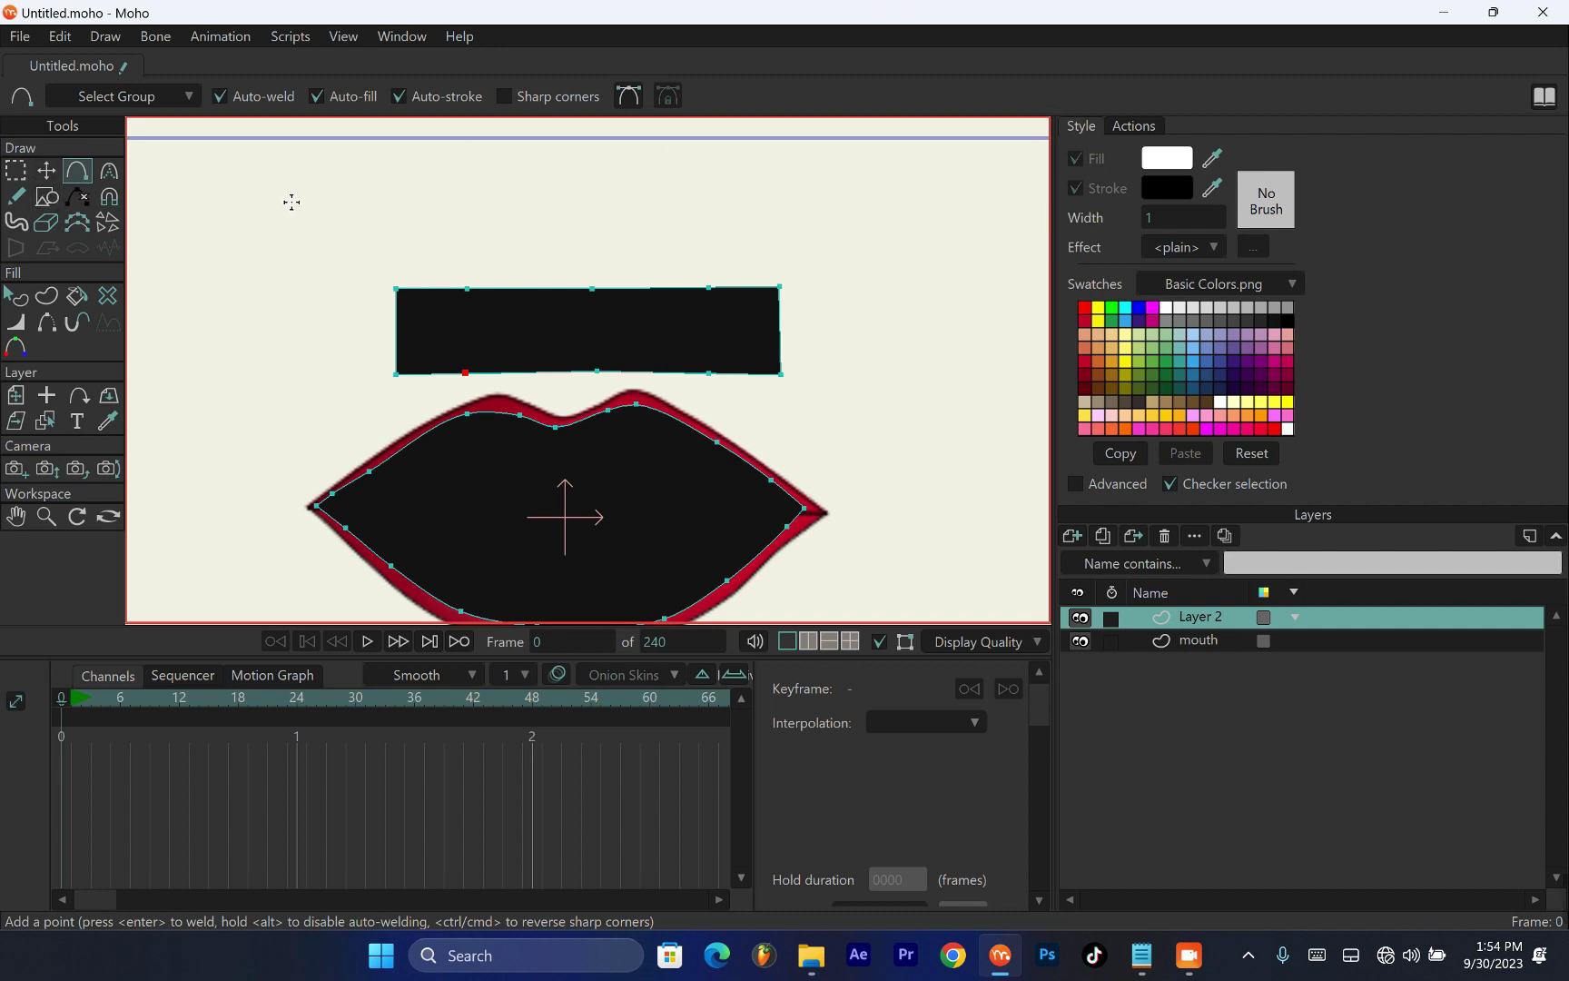
click(47, 295)
click(424, 342)
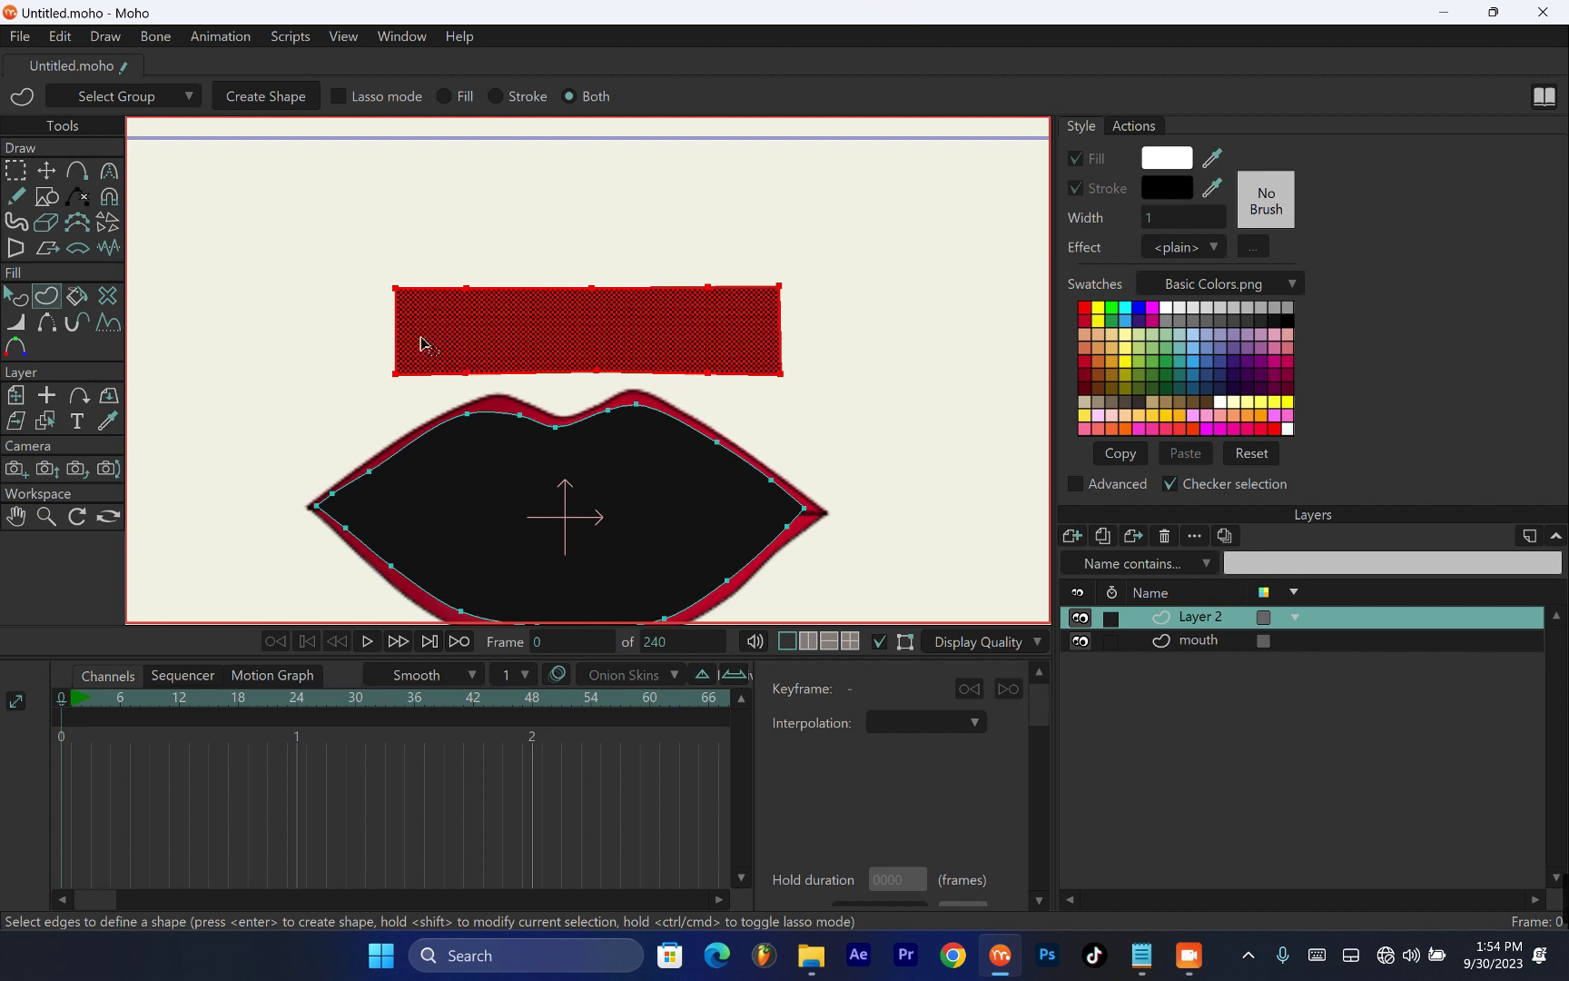
click(260, 95)
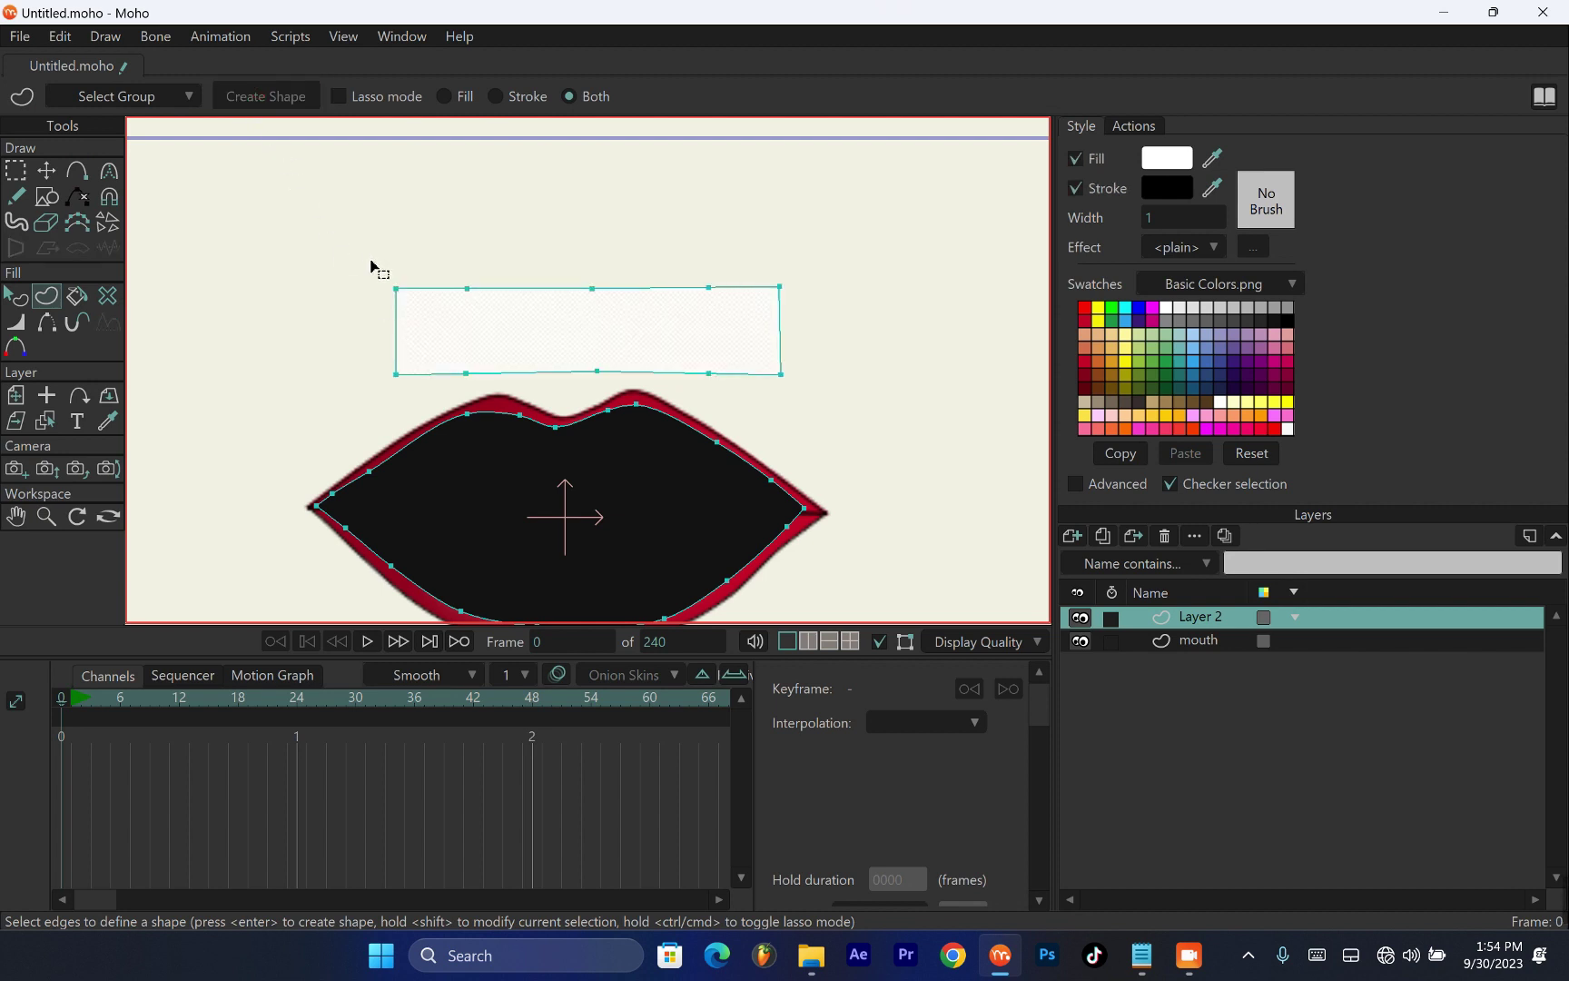
Turn off the stroke of the white rectangle, keeping only its fill
drag(330, 239, 892, 406)
click(18, 325)
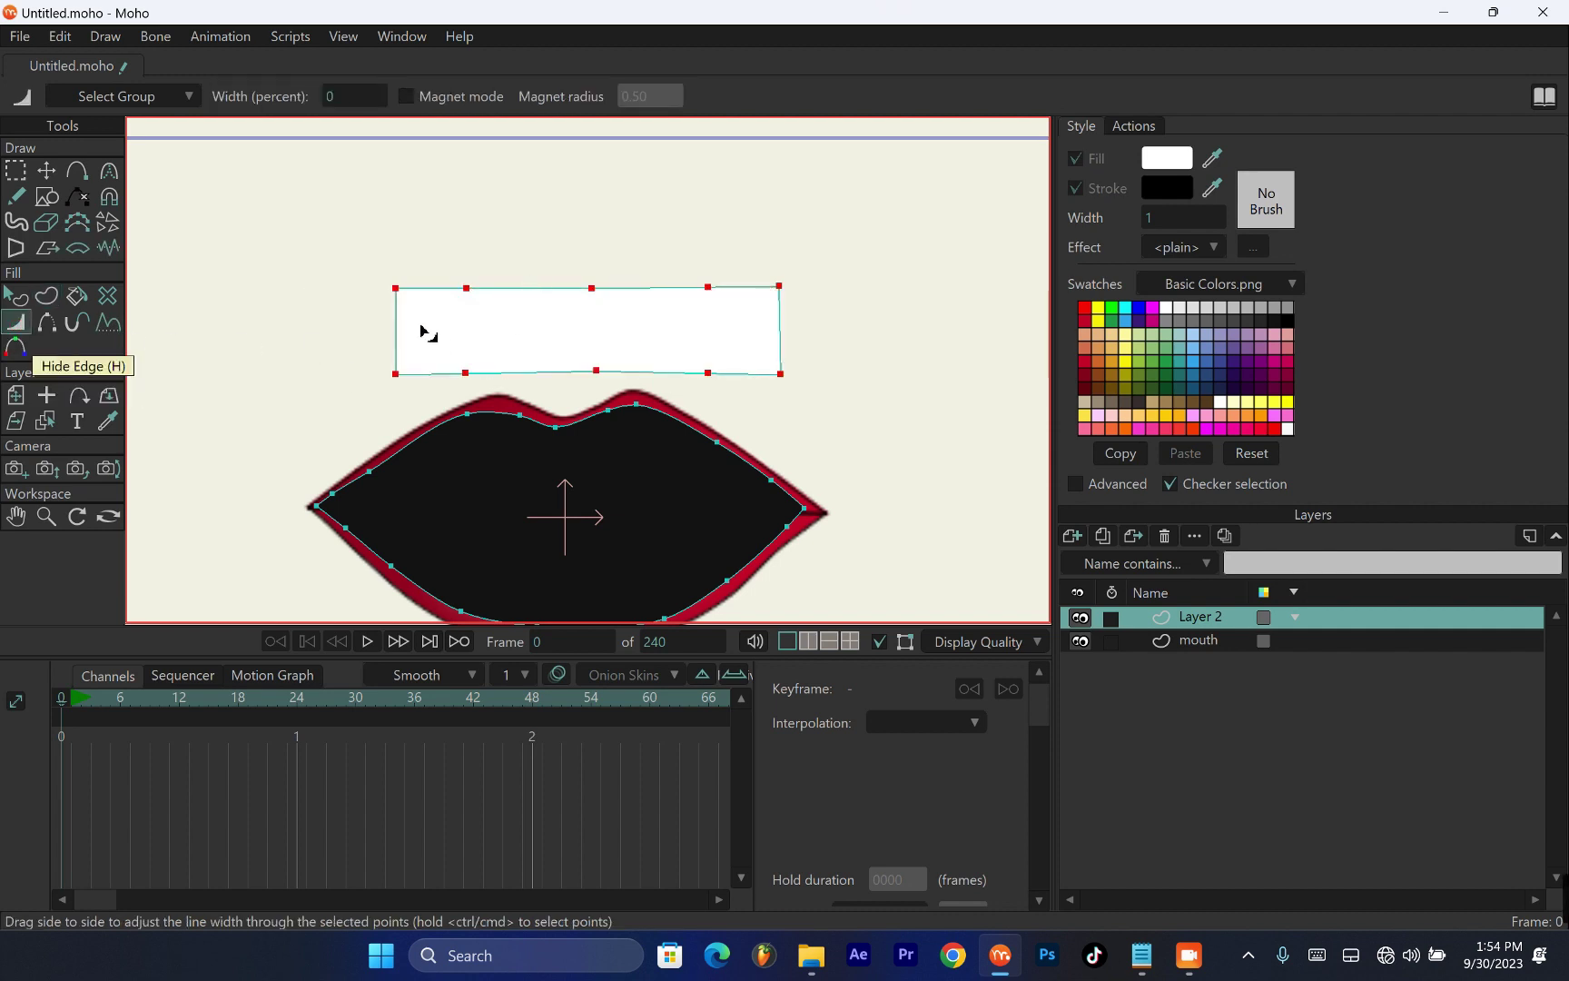
click(16, 296)
click(458, 325)
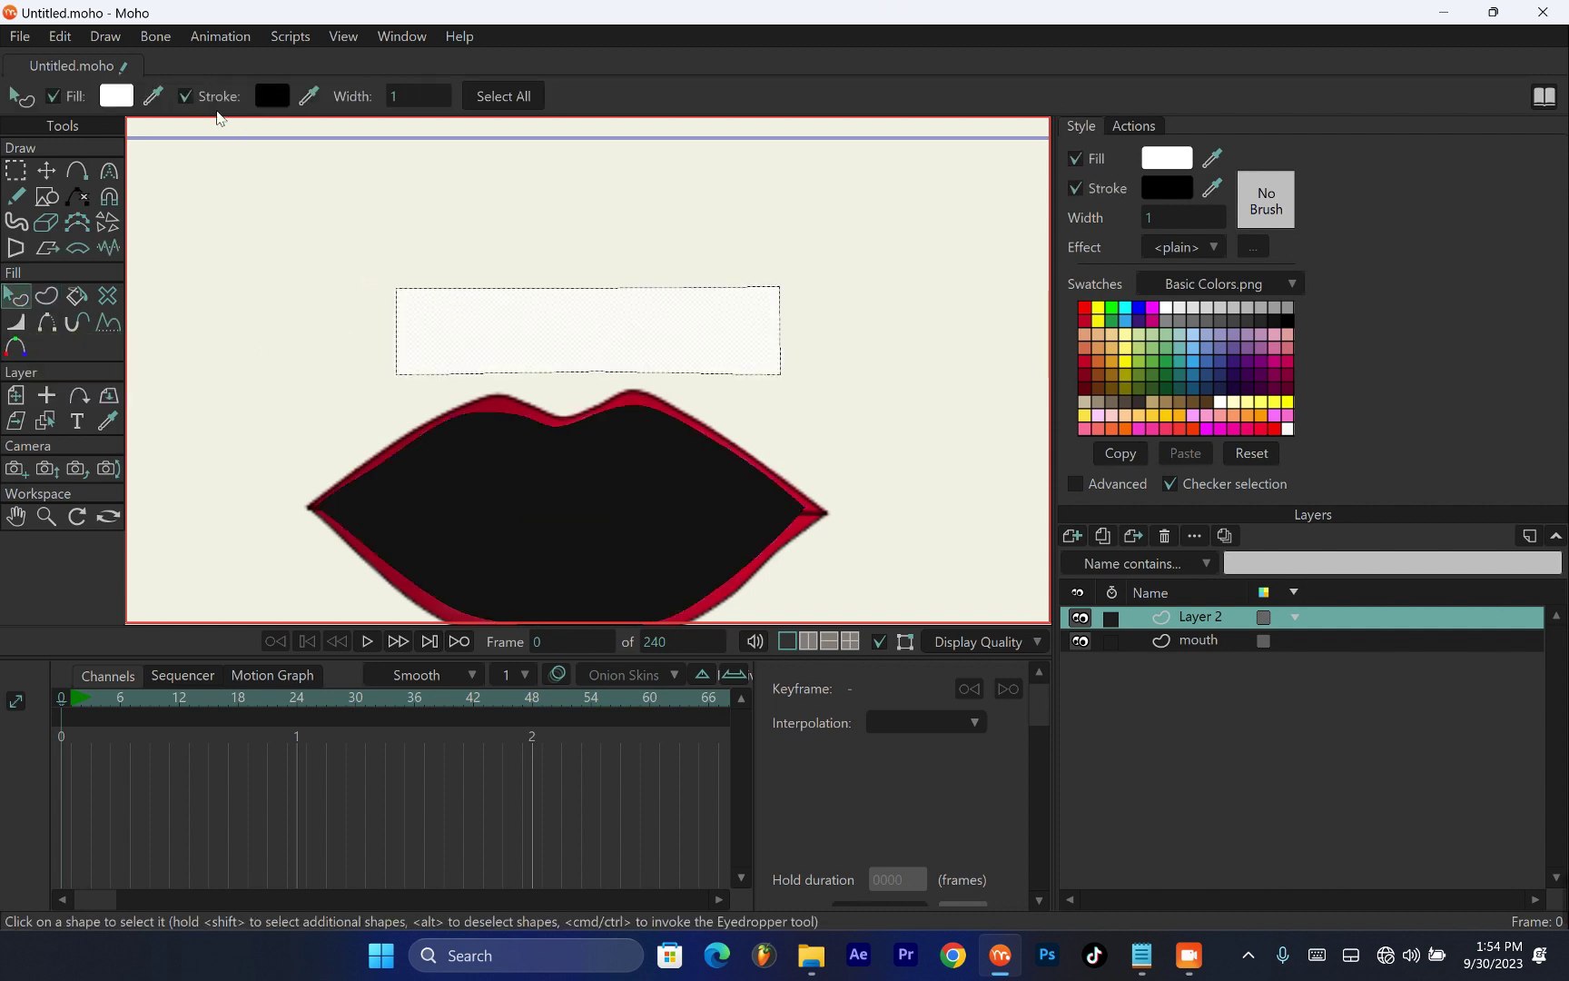
click(211, 124)
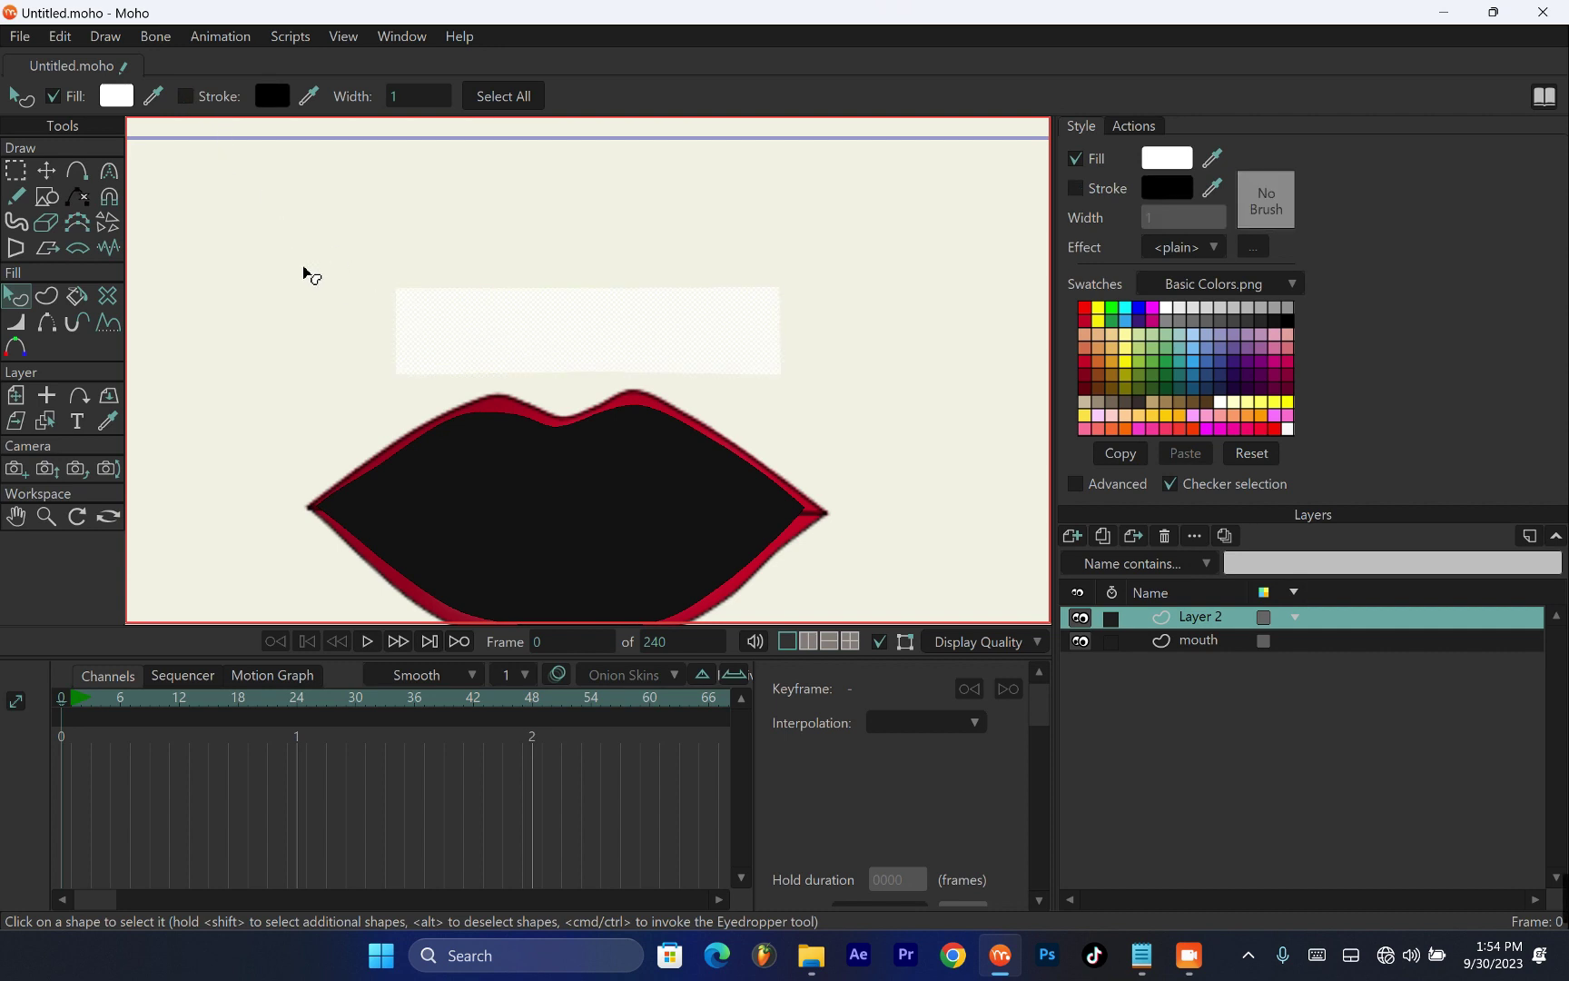
Duplicate the white rectangle and place one copy over the upper and one over the lower part of the mouth as teeth
click(46, 171)
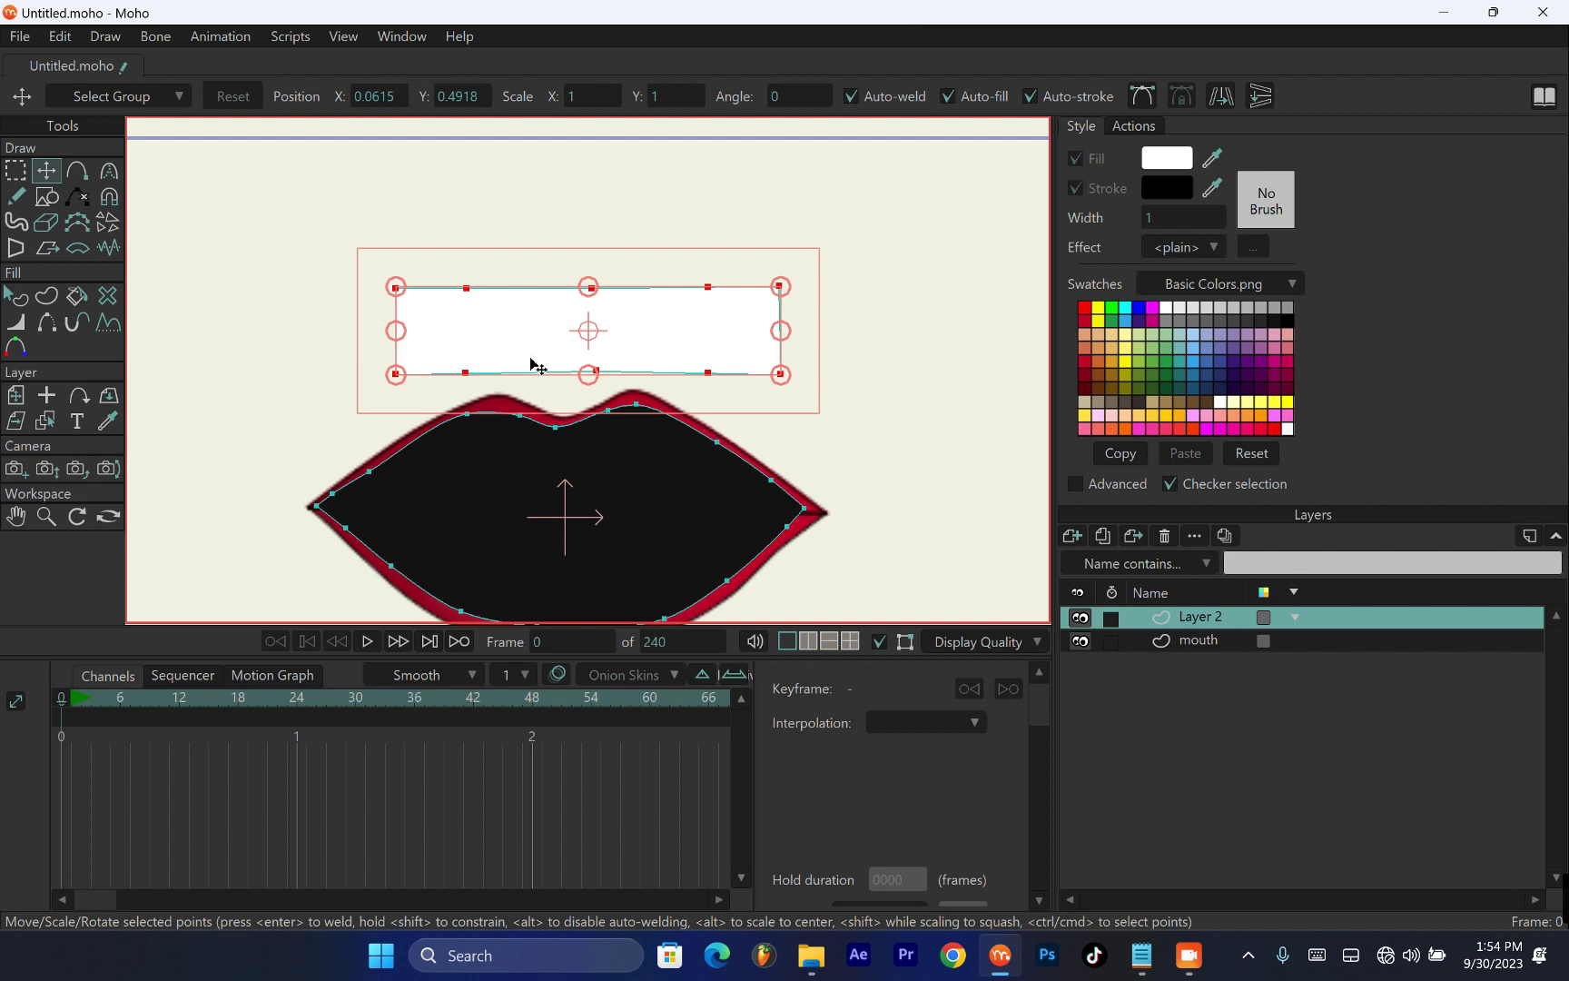
key(ctrl+c)
key(ctrl+v)
drag(629, 335, 625, 589)
scroll(654, 389, down, 2)
click(653, 388)
drag(651, 392, 644, 440)
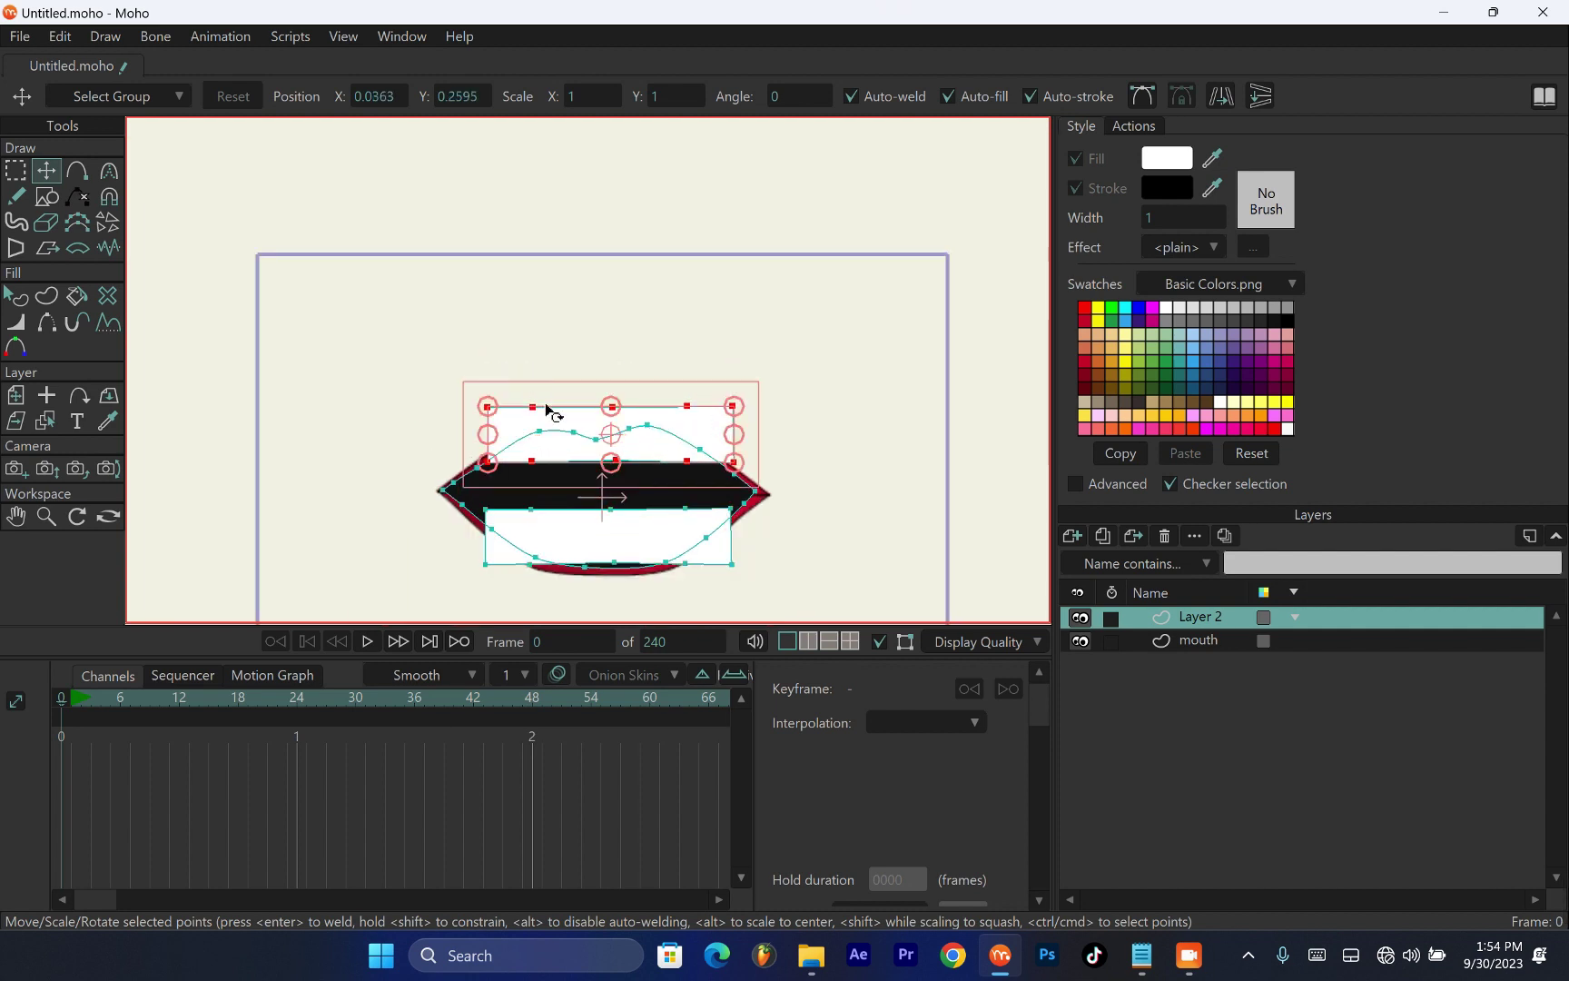
Select both teeth rectangles and scale them down together to fit inside the dark mouth shape
key(ctrl+a)
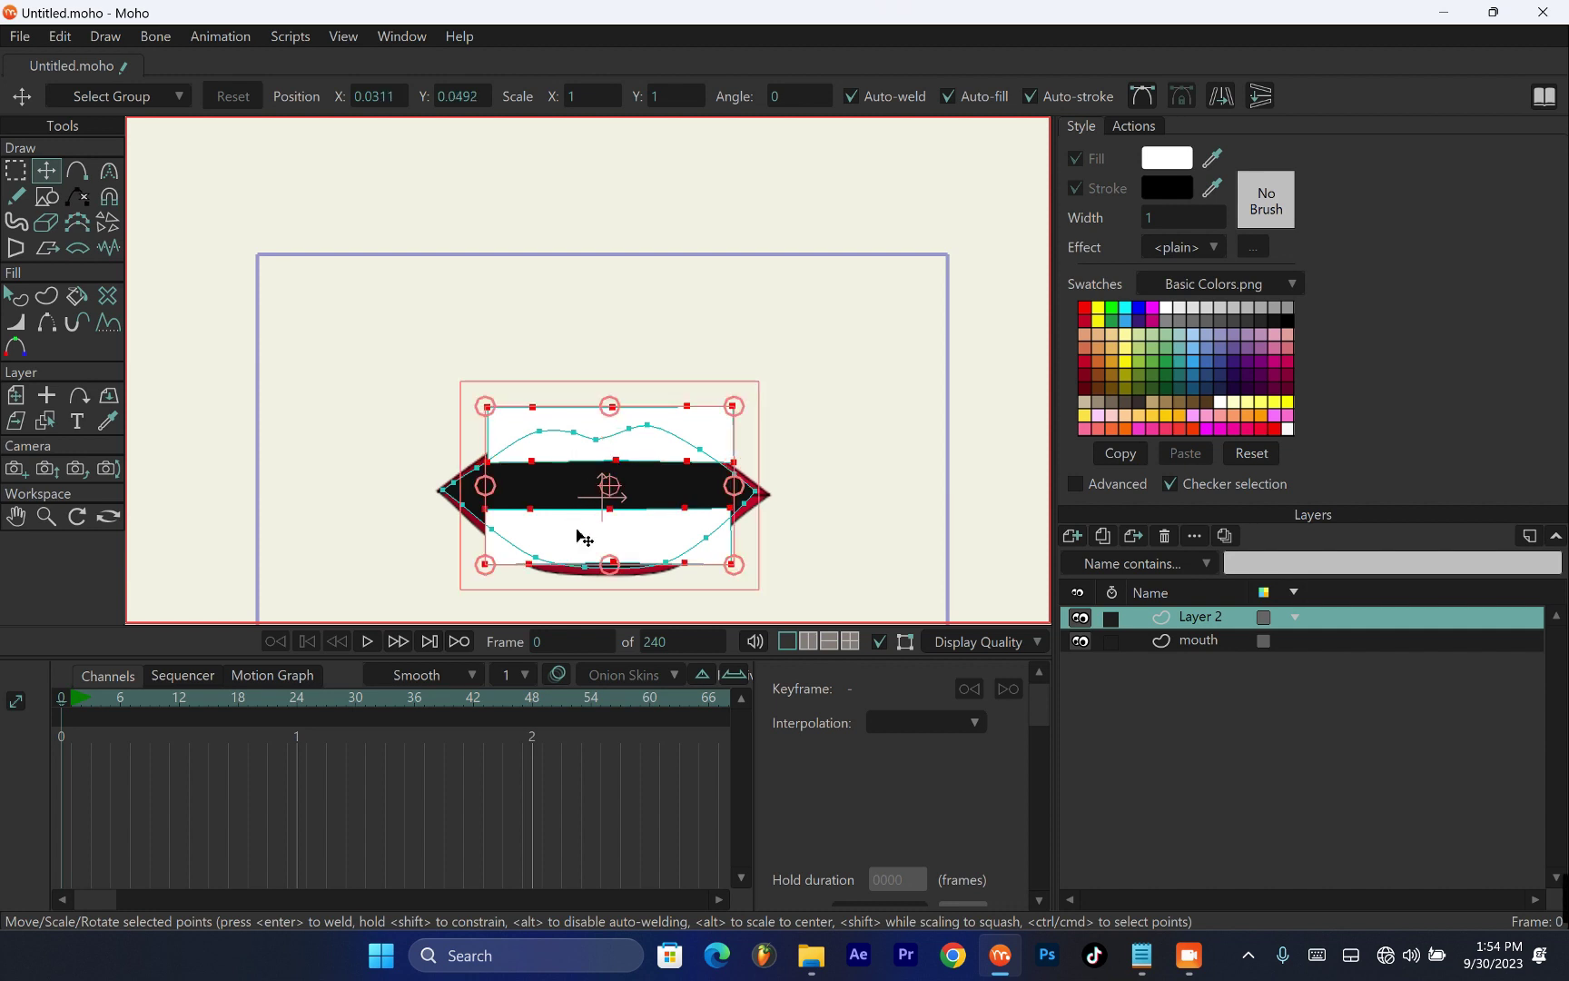
drag(734, 411, 610, 500)
scroll(610, 500, up, 3)
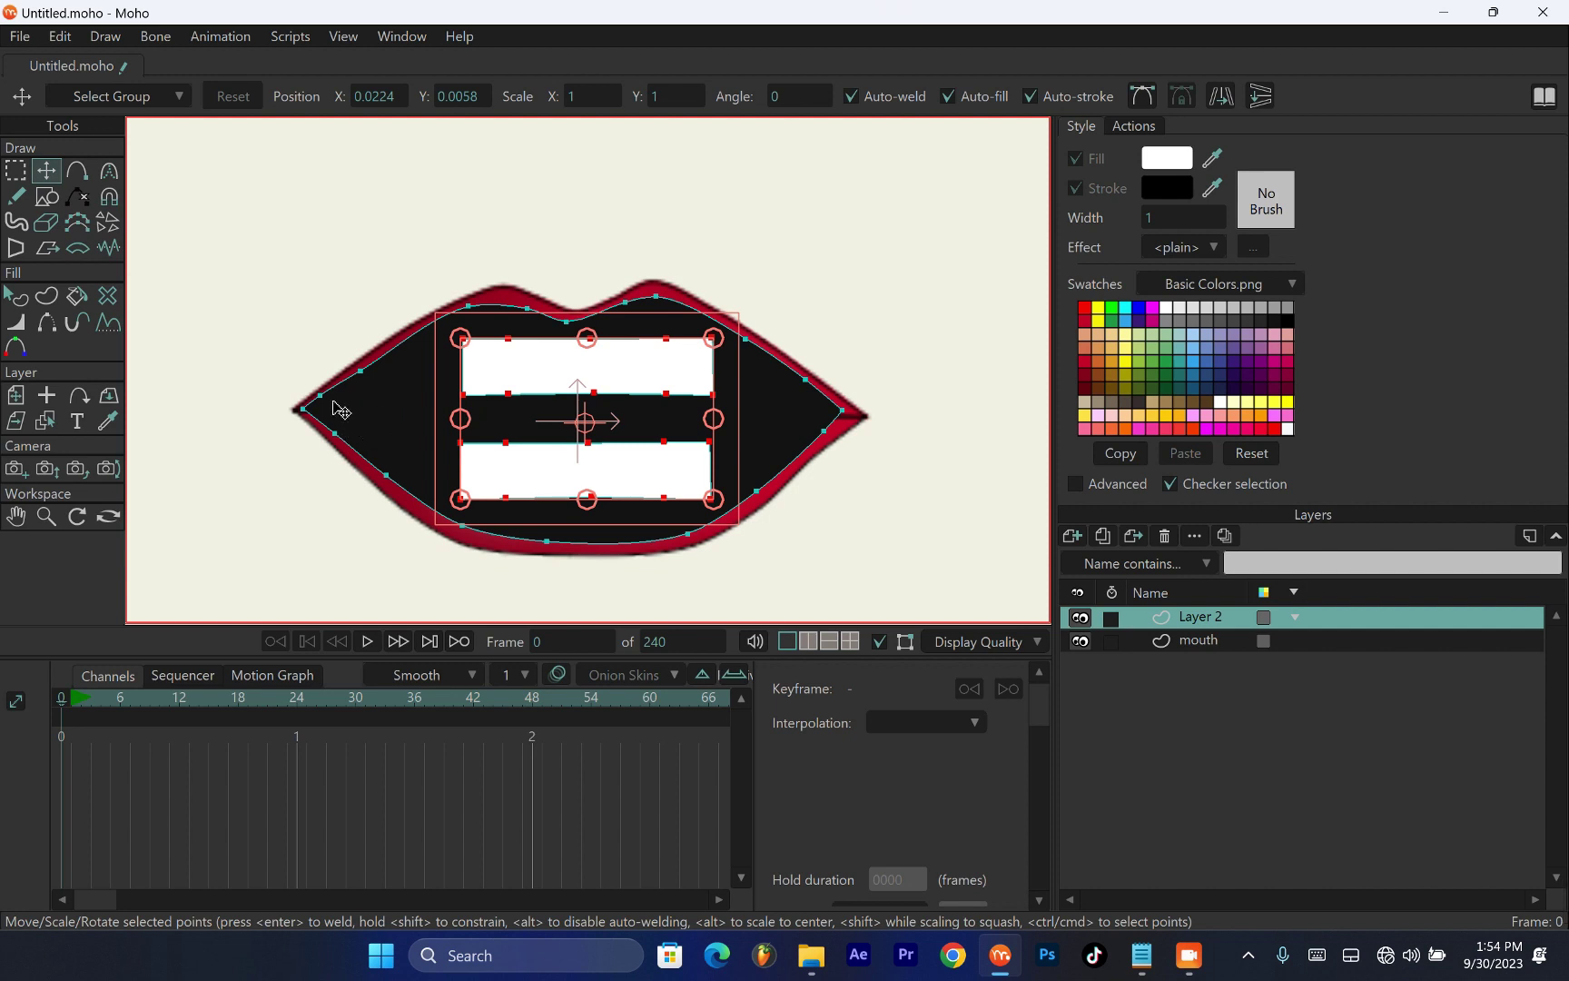
Turn off the stroke of the dark inner mouth shape and deselect it
key(ctrl+i)
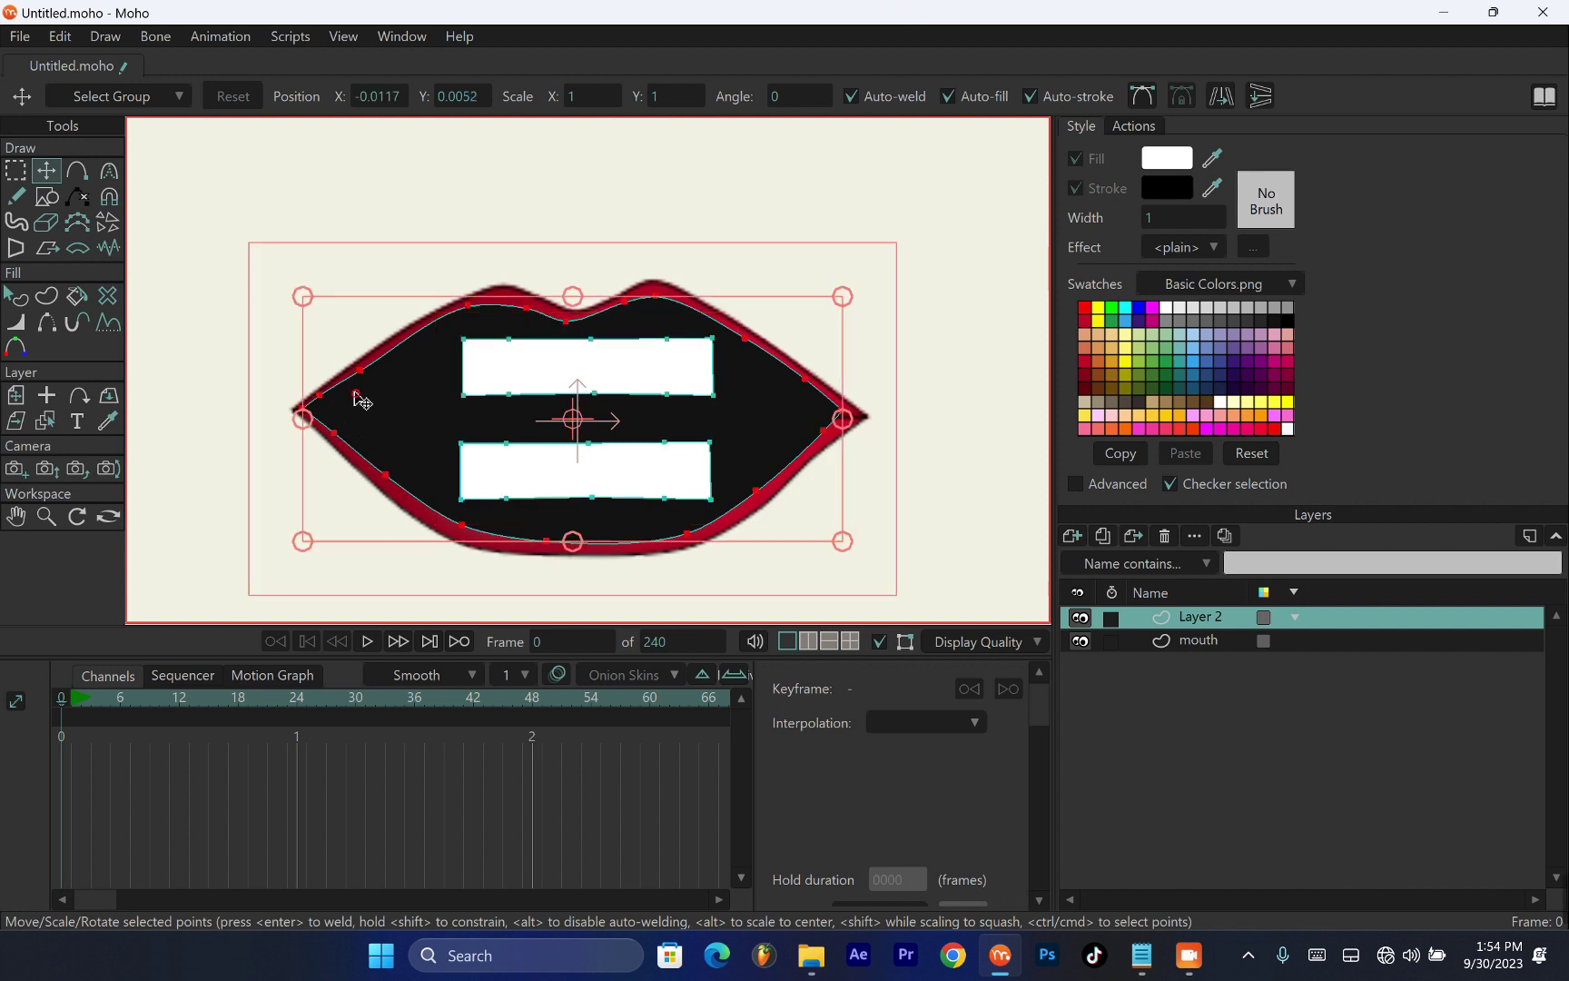
click(18, 297)
click(395, 424)
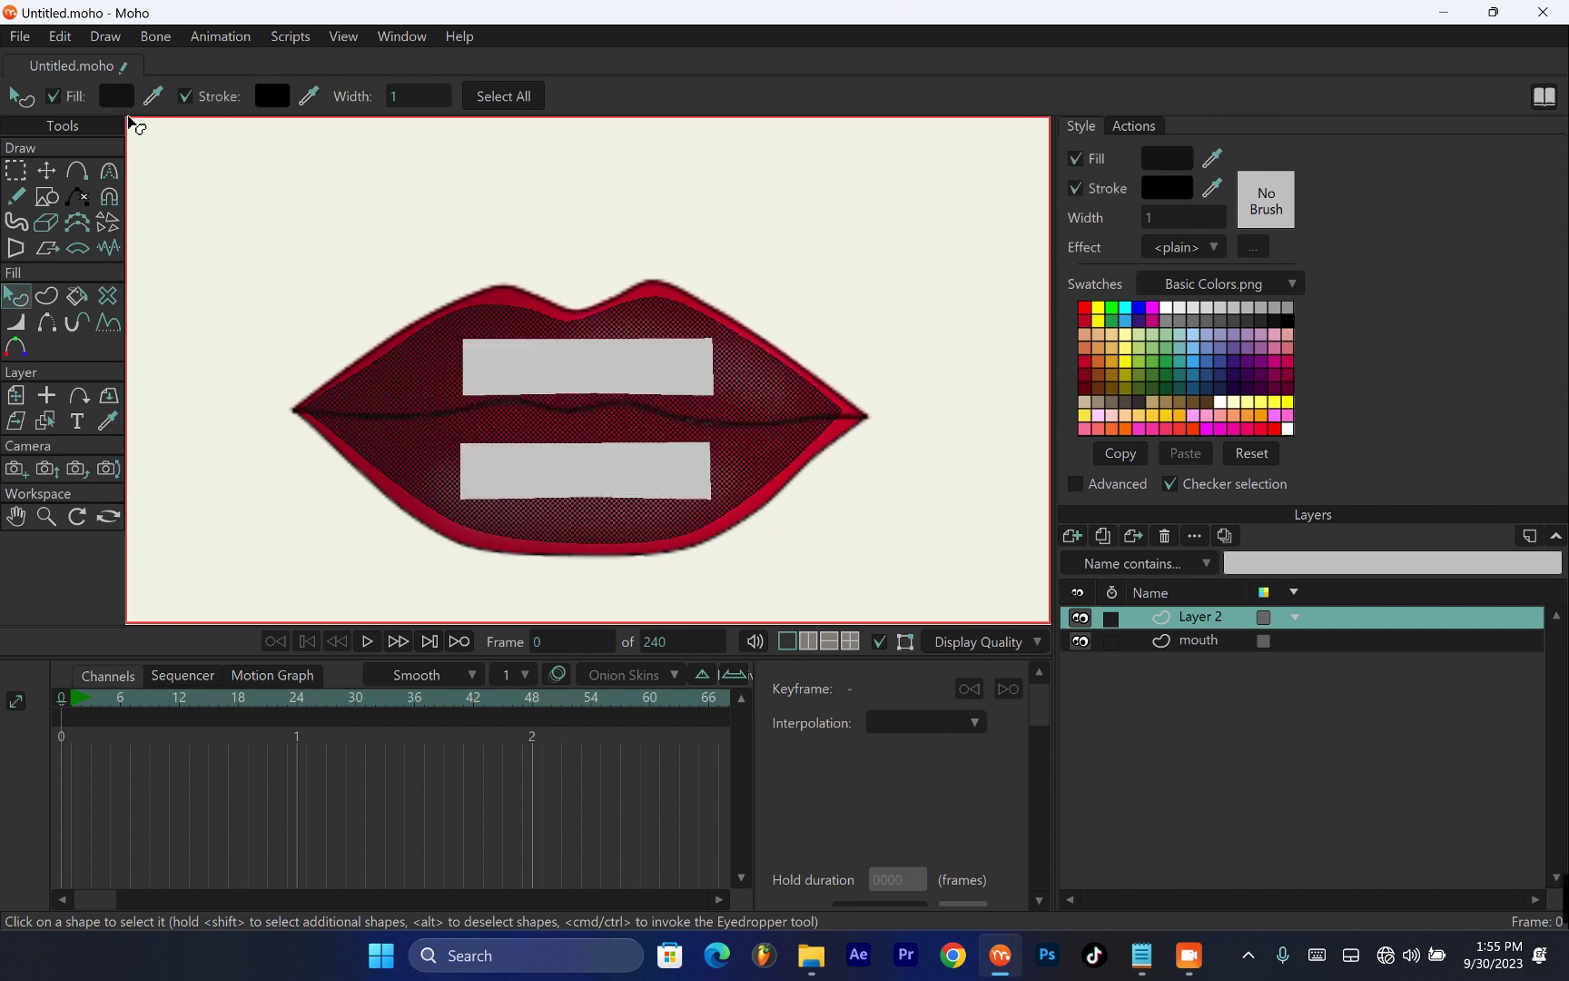
click(185, 97)
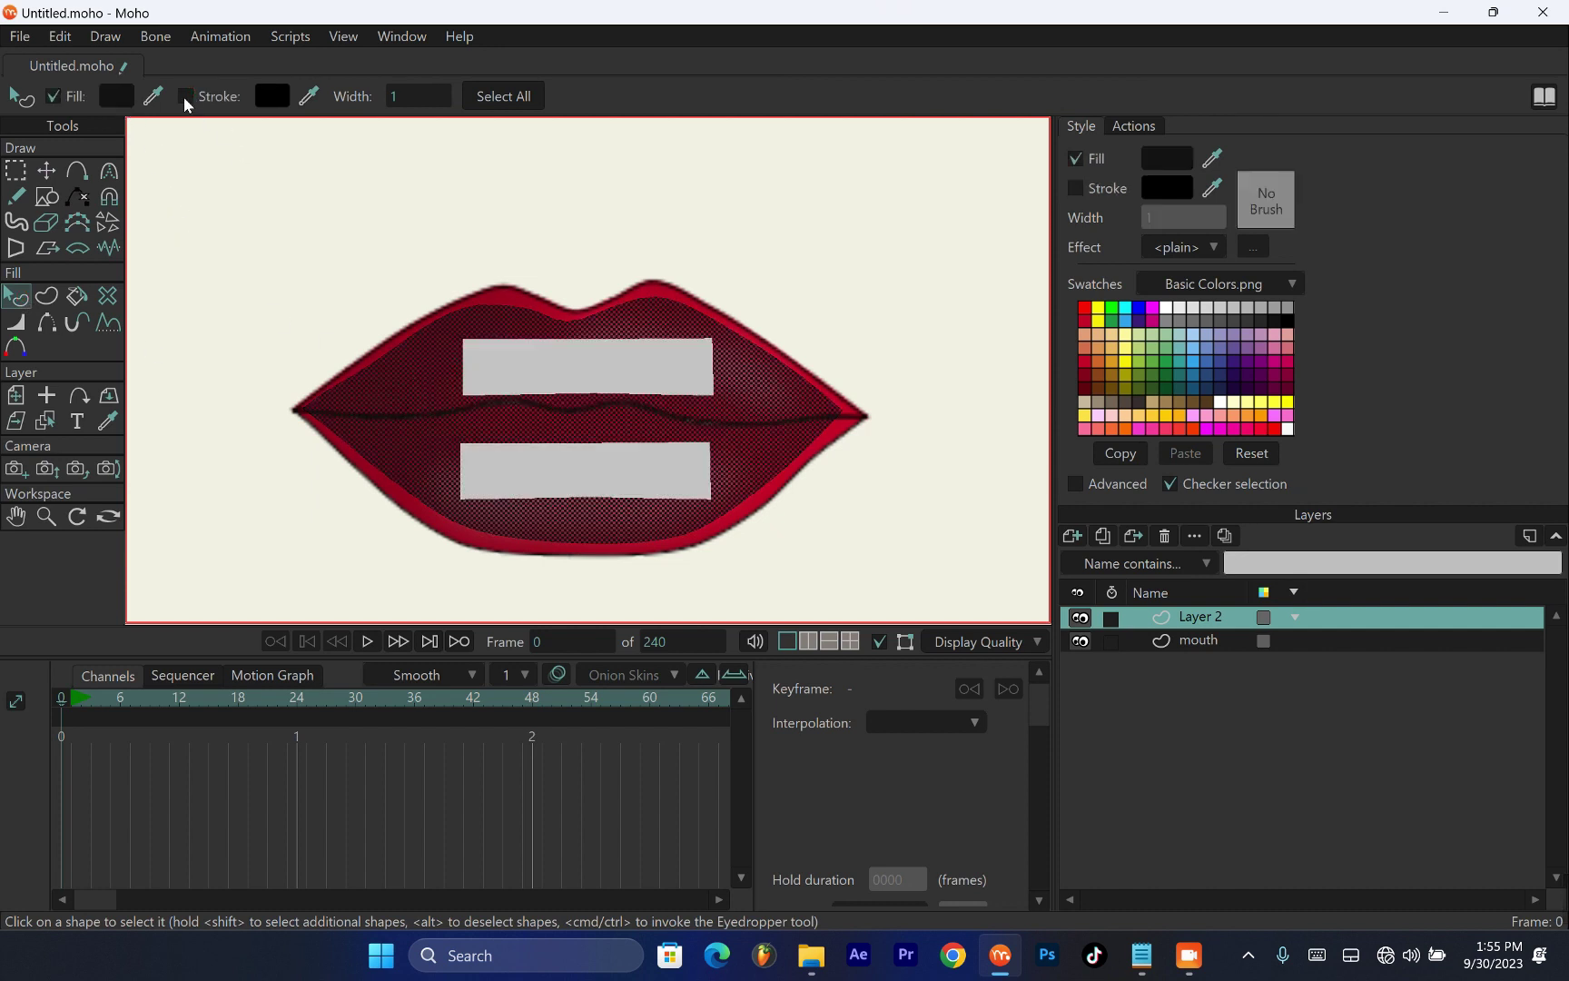
click(315, 256)
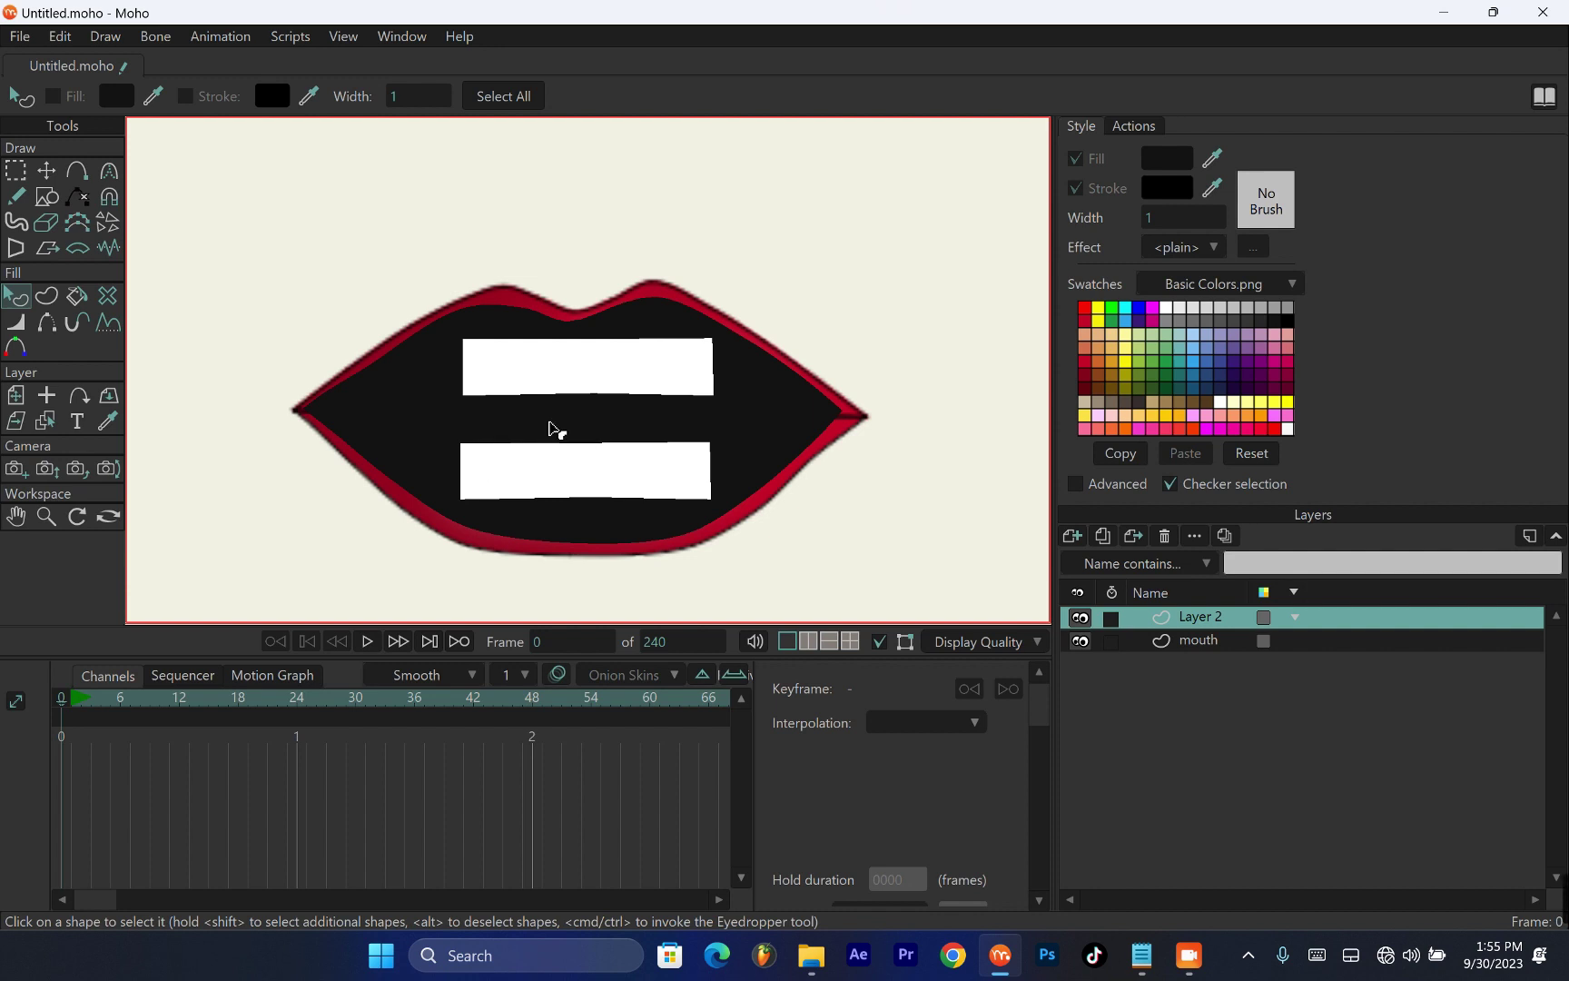
Draw a closed, curved tongue outline above the lips and fill it with pink
click(77, 169)
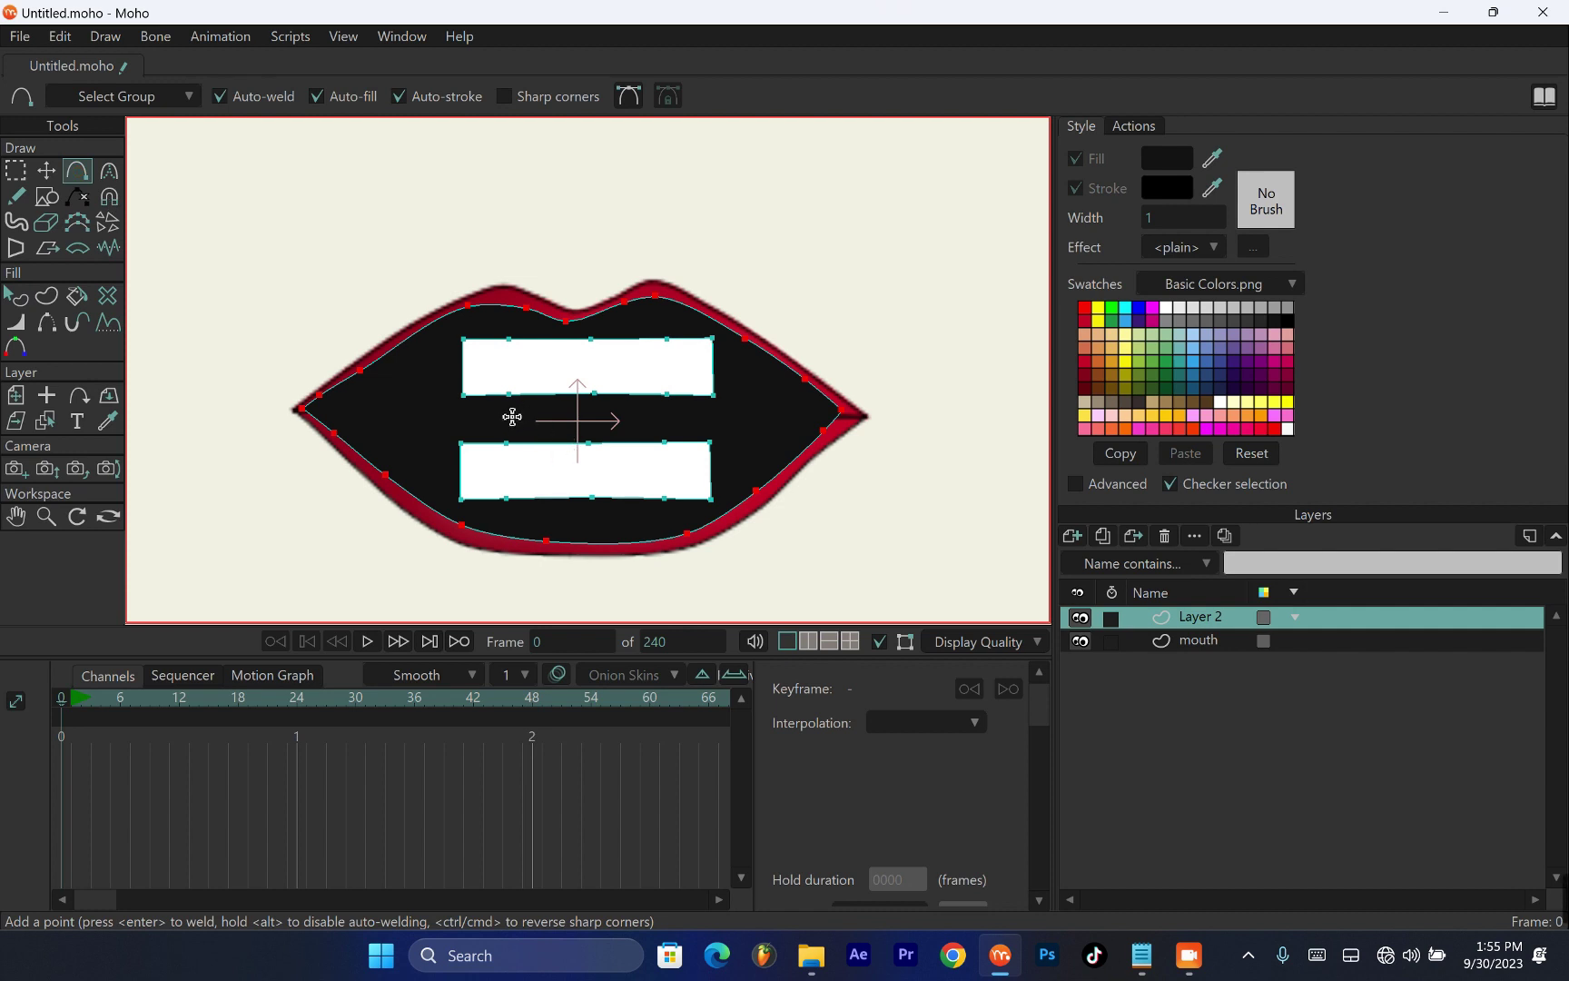
mouse_move(513, 210)
mouse_down()
mouse_move(560, 154)
mouse_move(630, 165)
mouse_move(700, 253)
mouse_move(627, 267)
mouse_move(522, 249)
mouse_move(487, 220)
mouse_up()
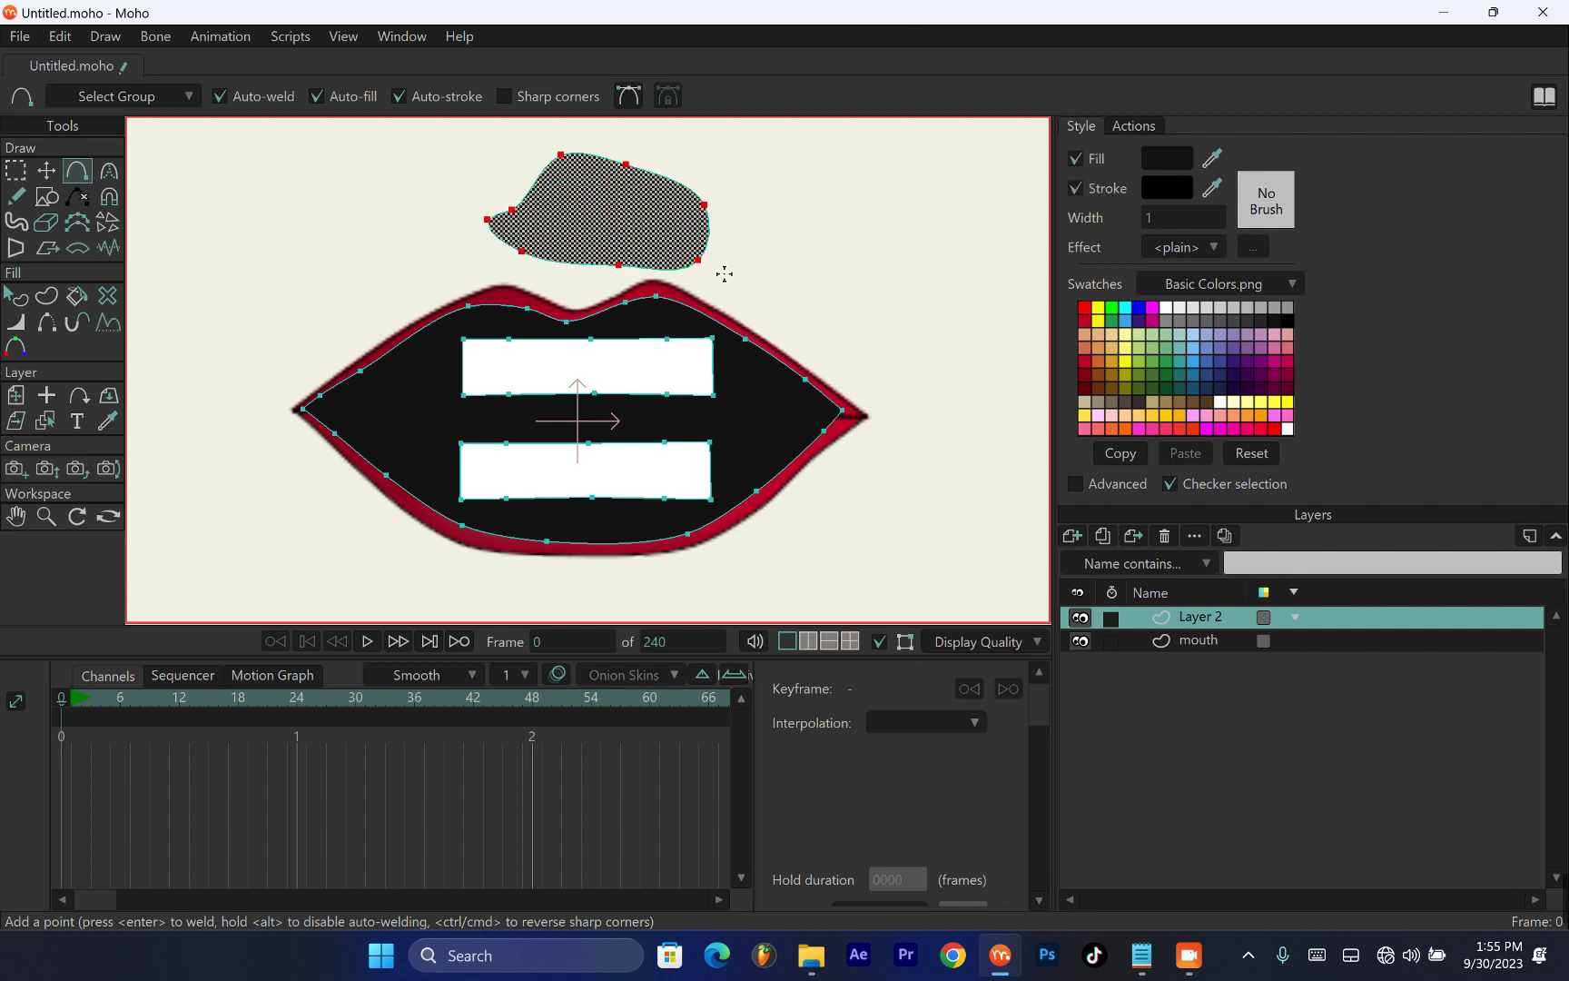
click(1099, 361)
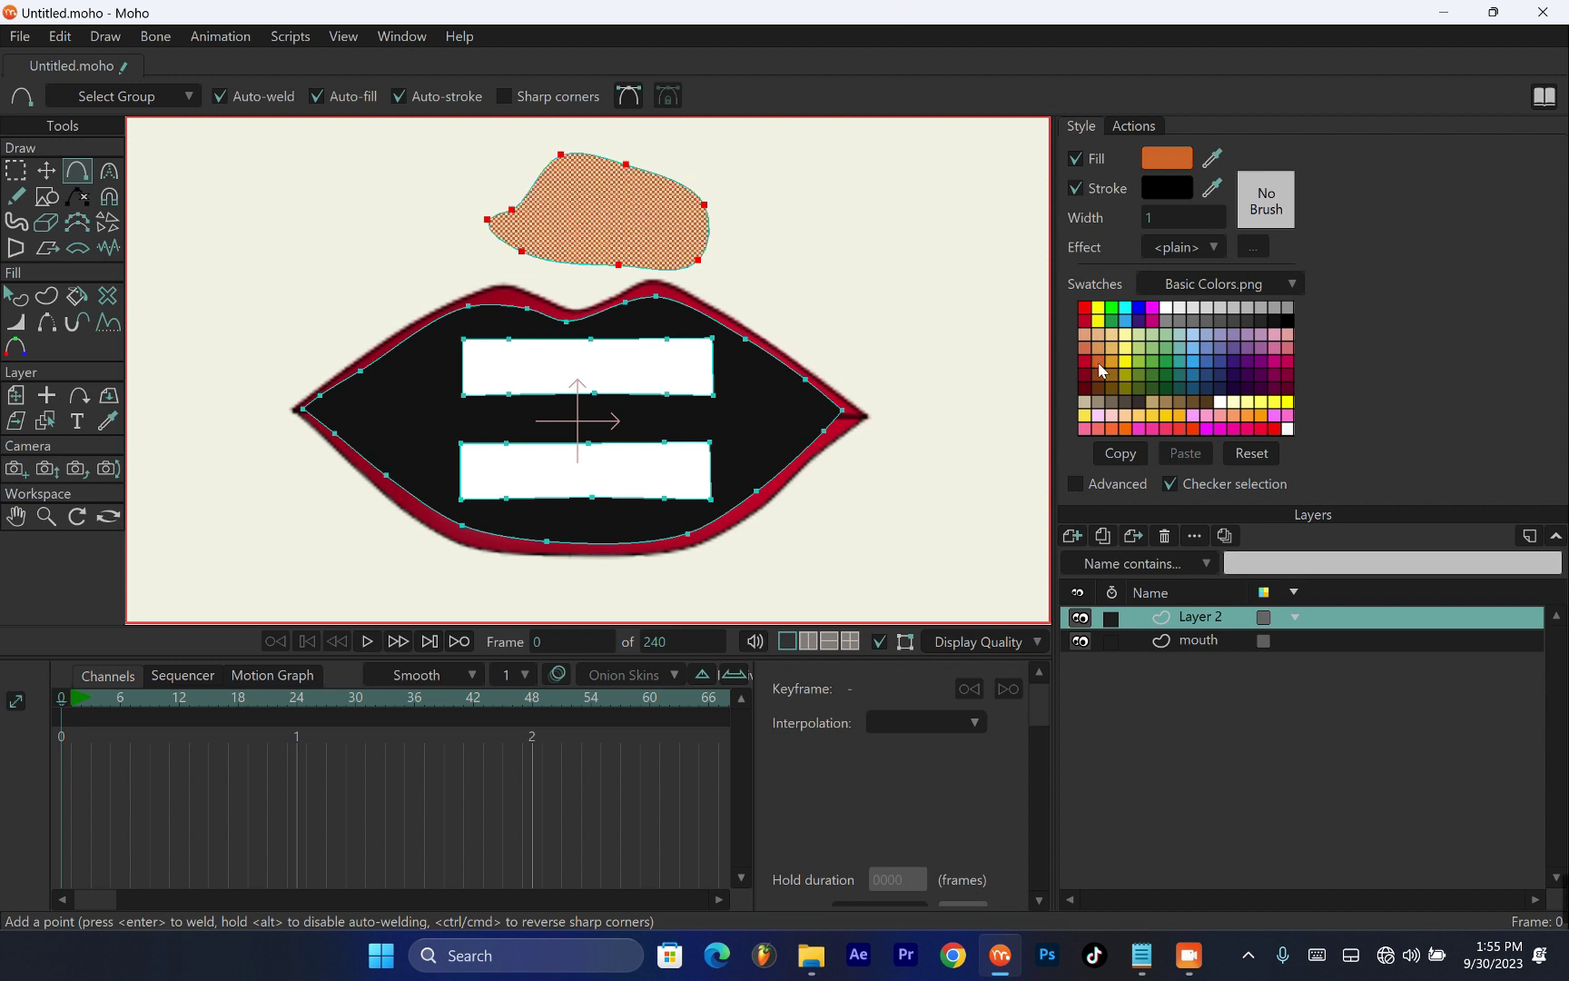
click(1082, 352)
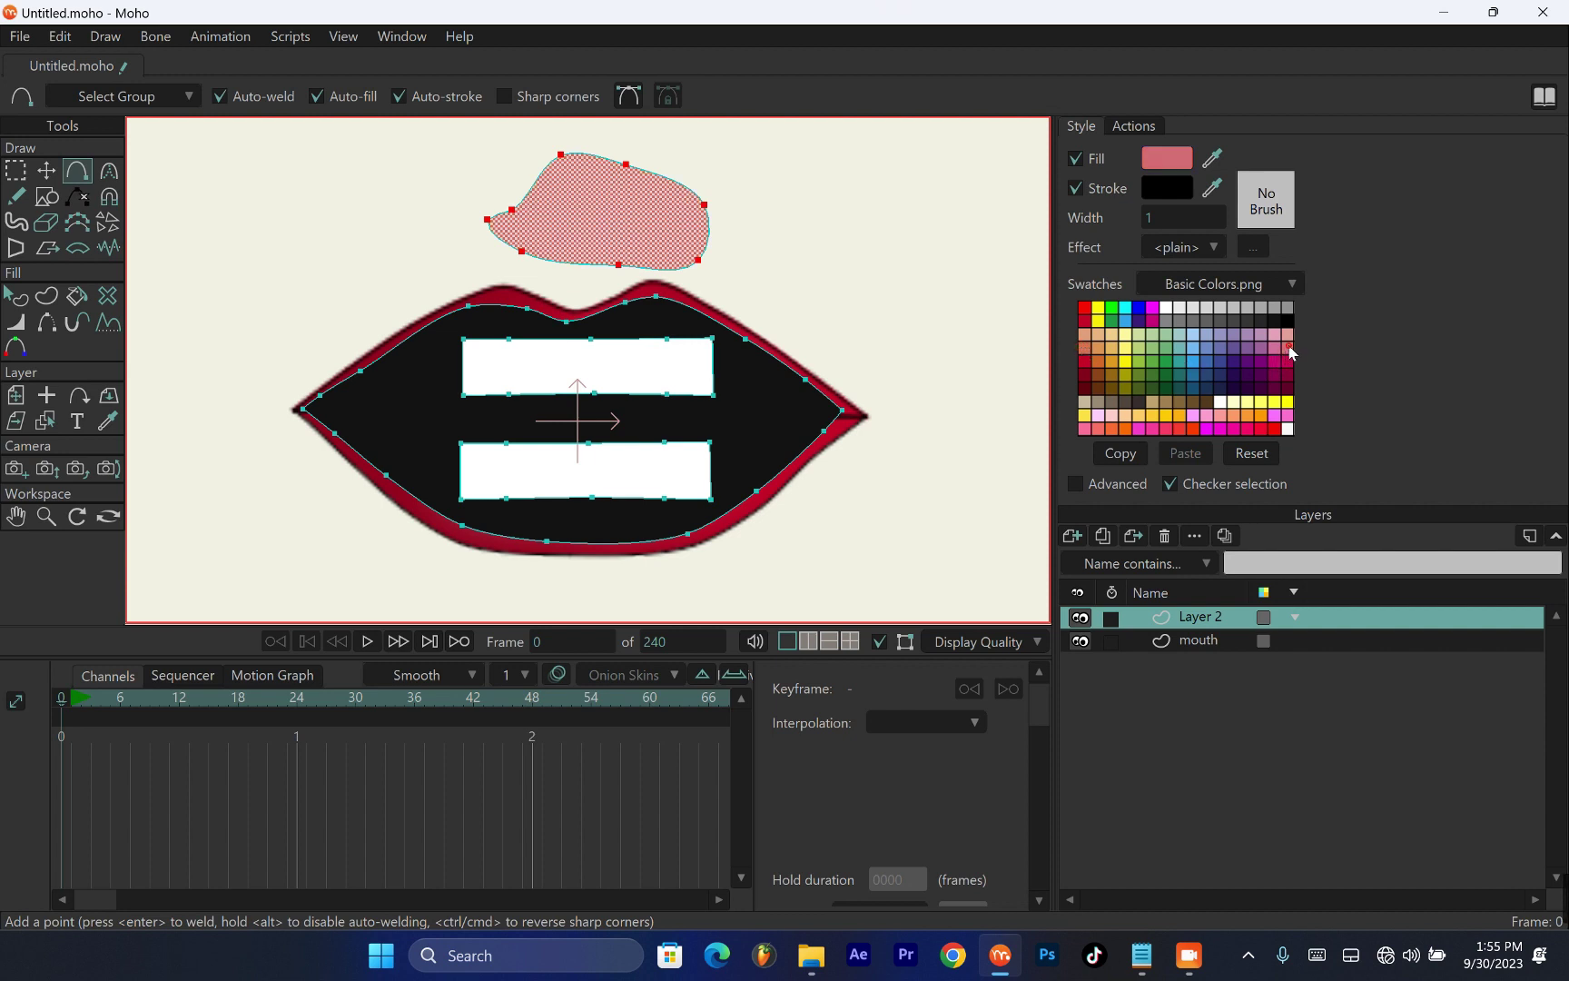
Move the points of the pink tongue shape to form a smooth, wide oval
key(g)
click(314, 243)
key(t)
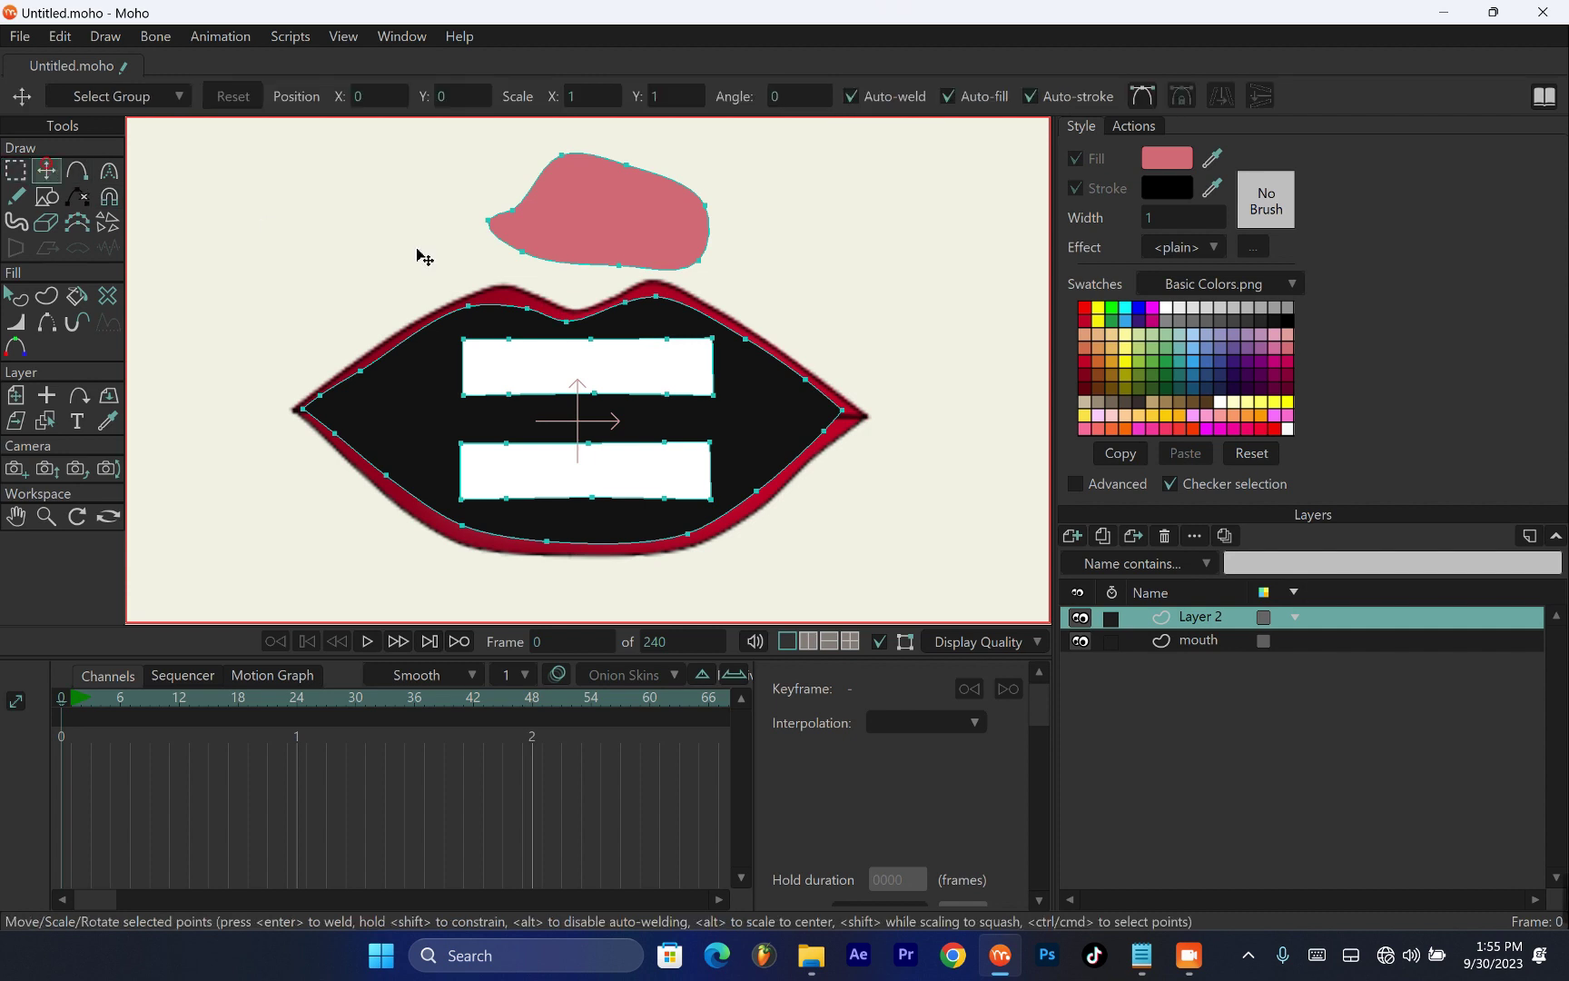
drag(509, 213, 717, 250)
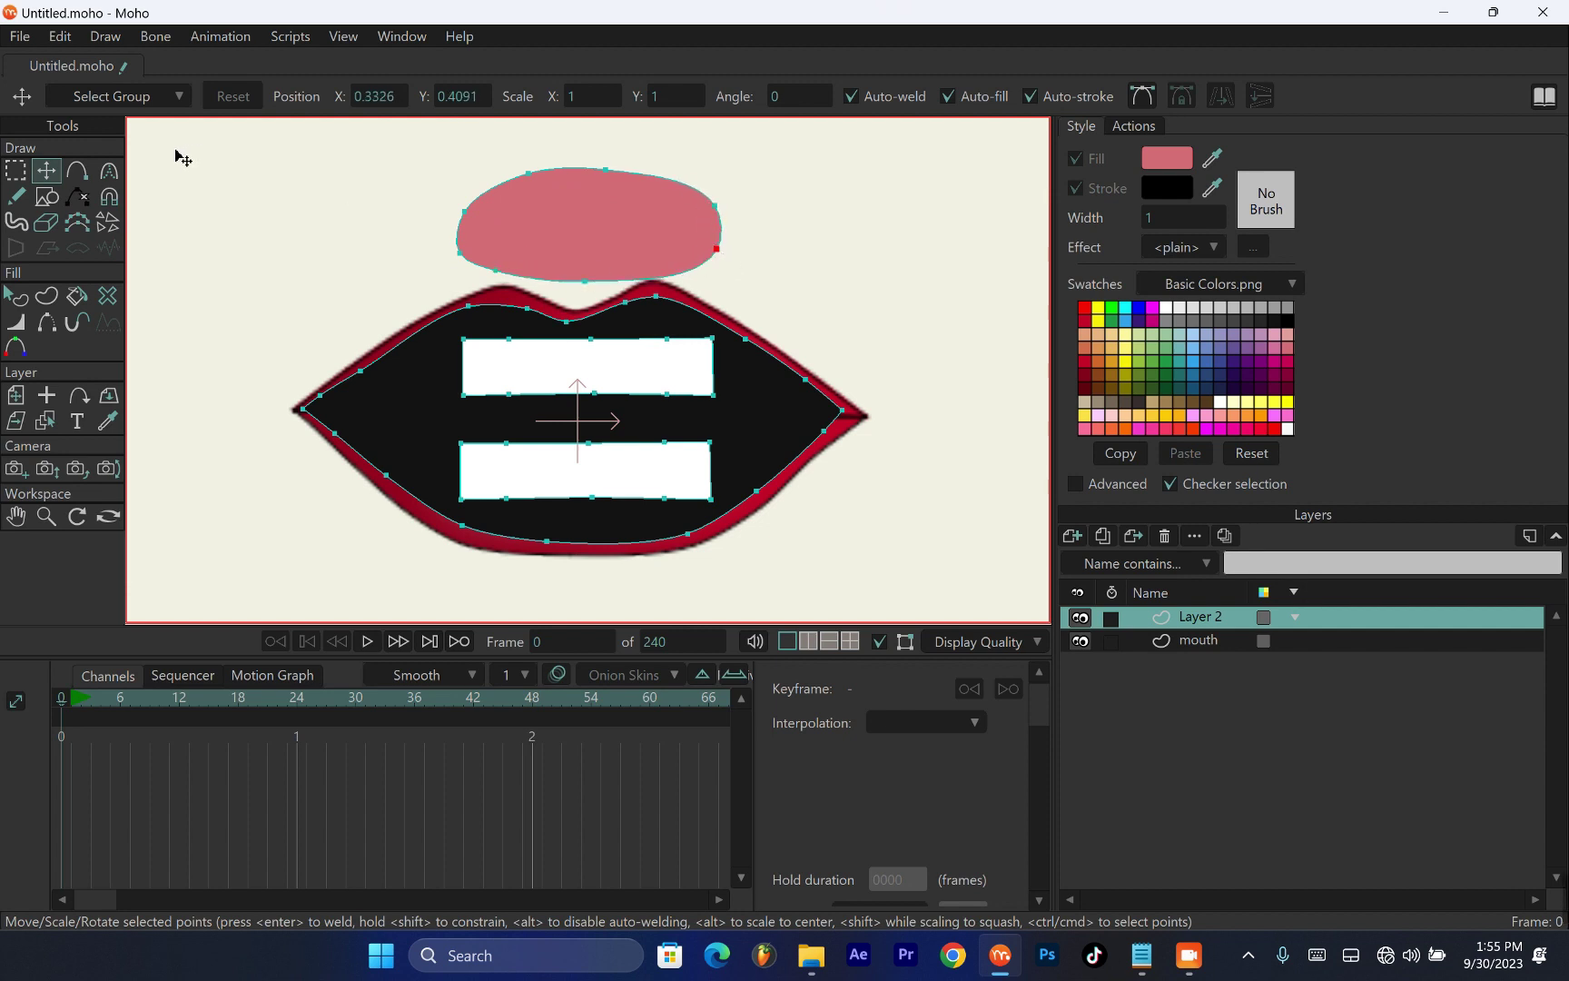
Add extra points around the tongue's outline on its lower edge and upper corners
click(76, 171)
click(673, 274)
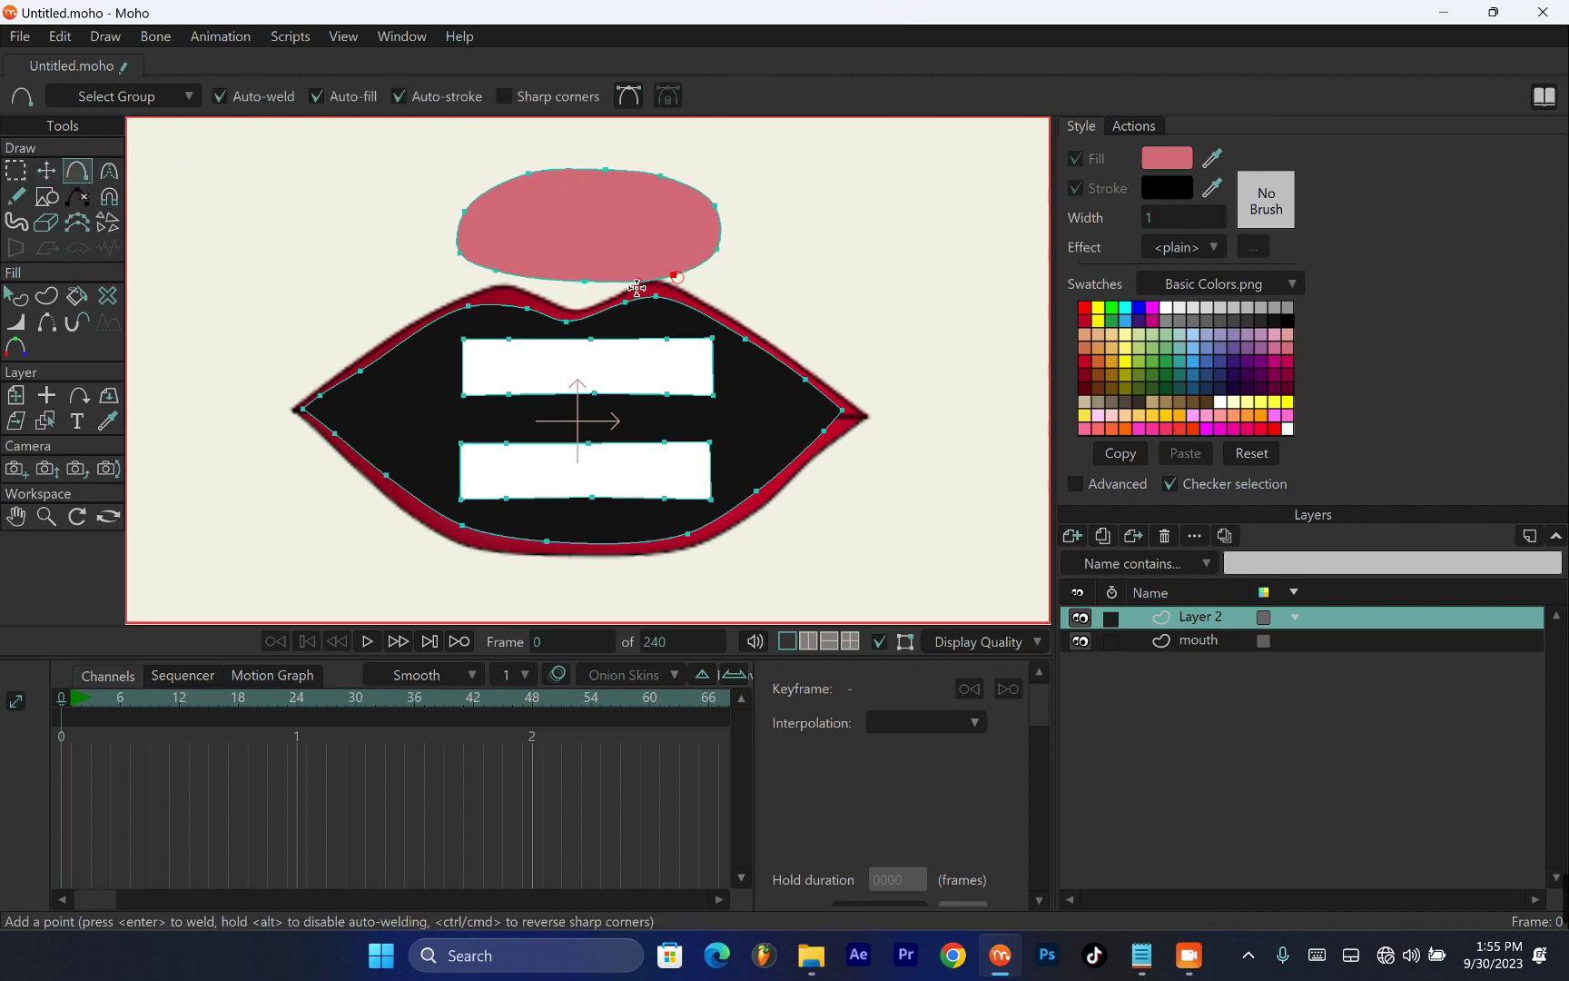
click(540, 274)
click(496, 183)
click(637, 280)
Move the whole tongue shape into the mouth, centred between the upper and lower teeth
click(46, 170)
click(619, 241)
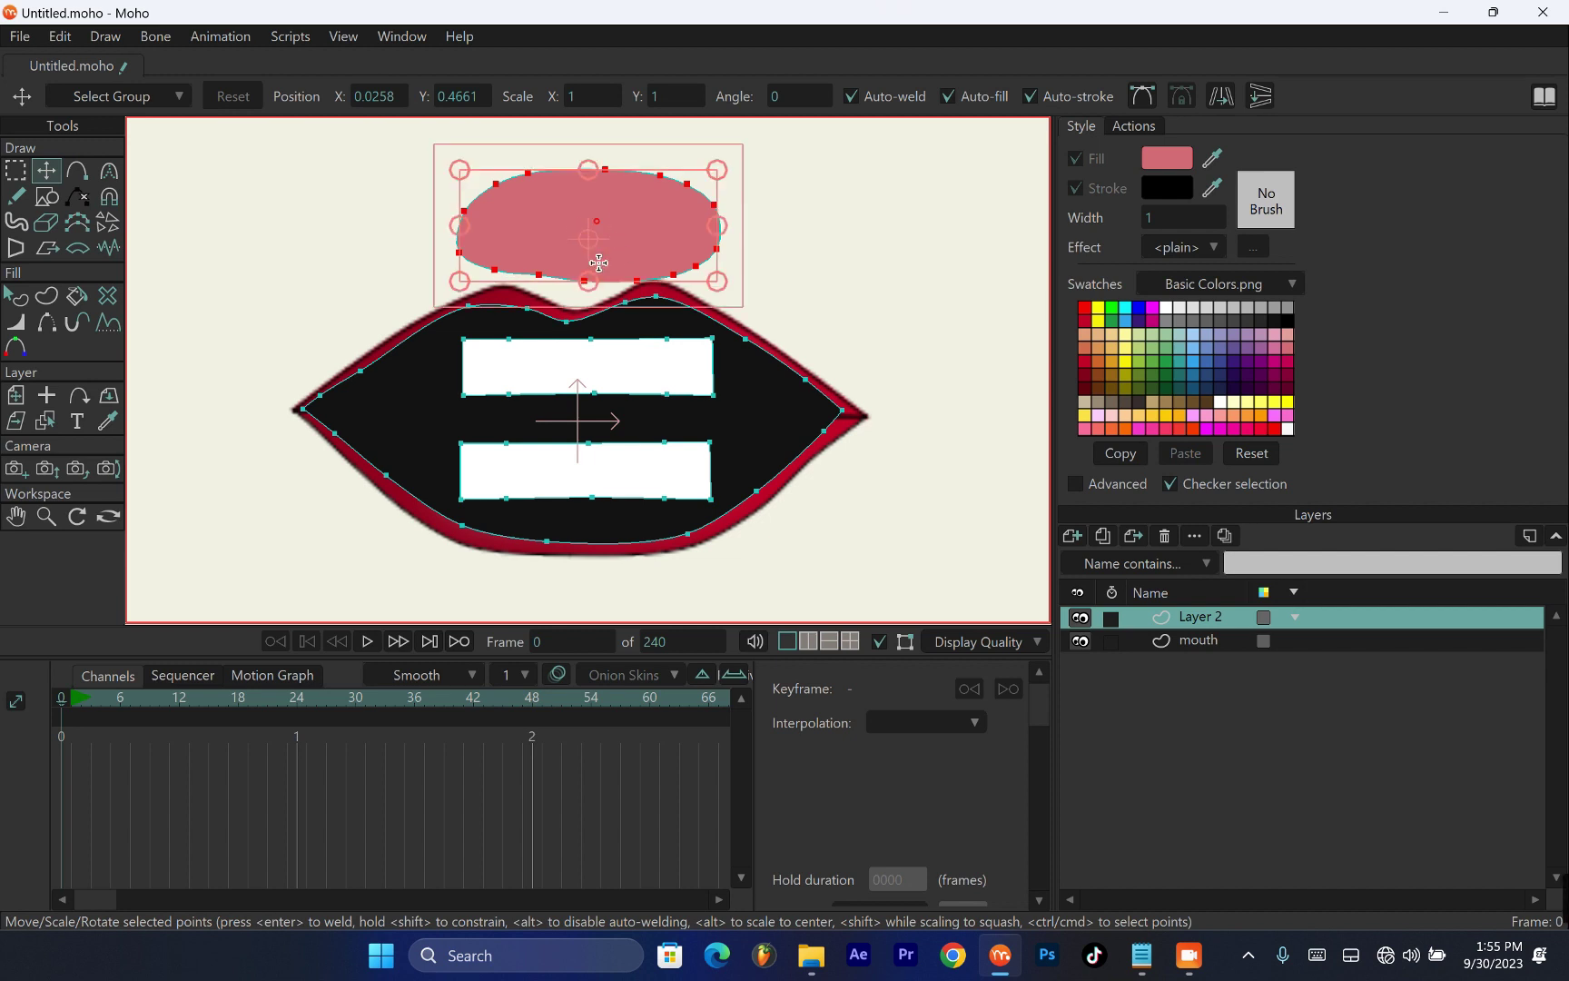
drag(589, 227, 617, 425)
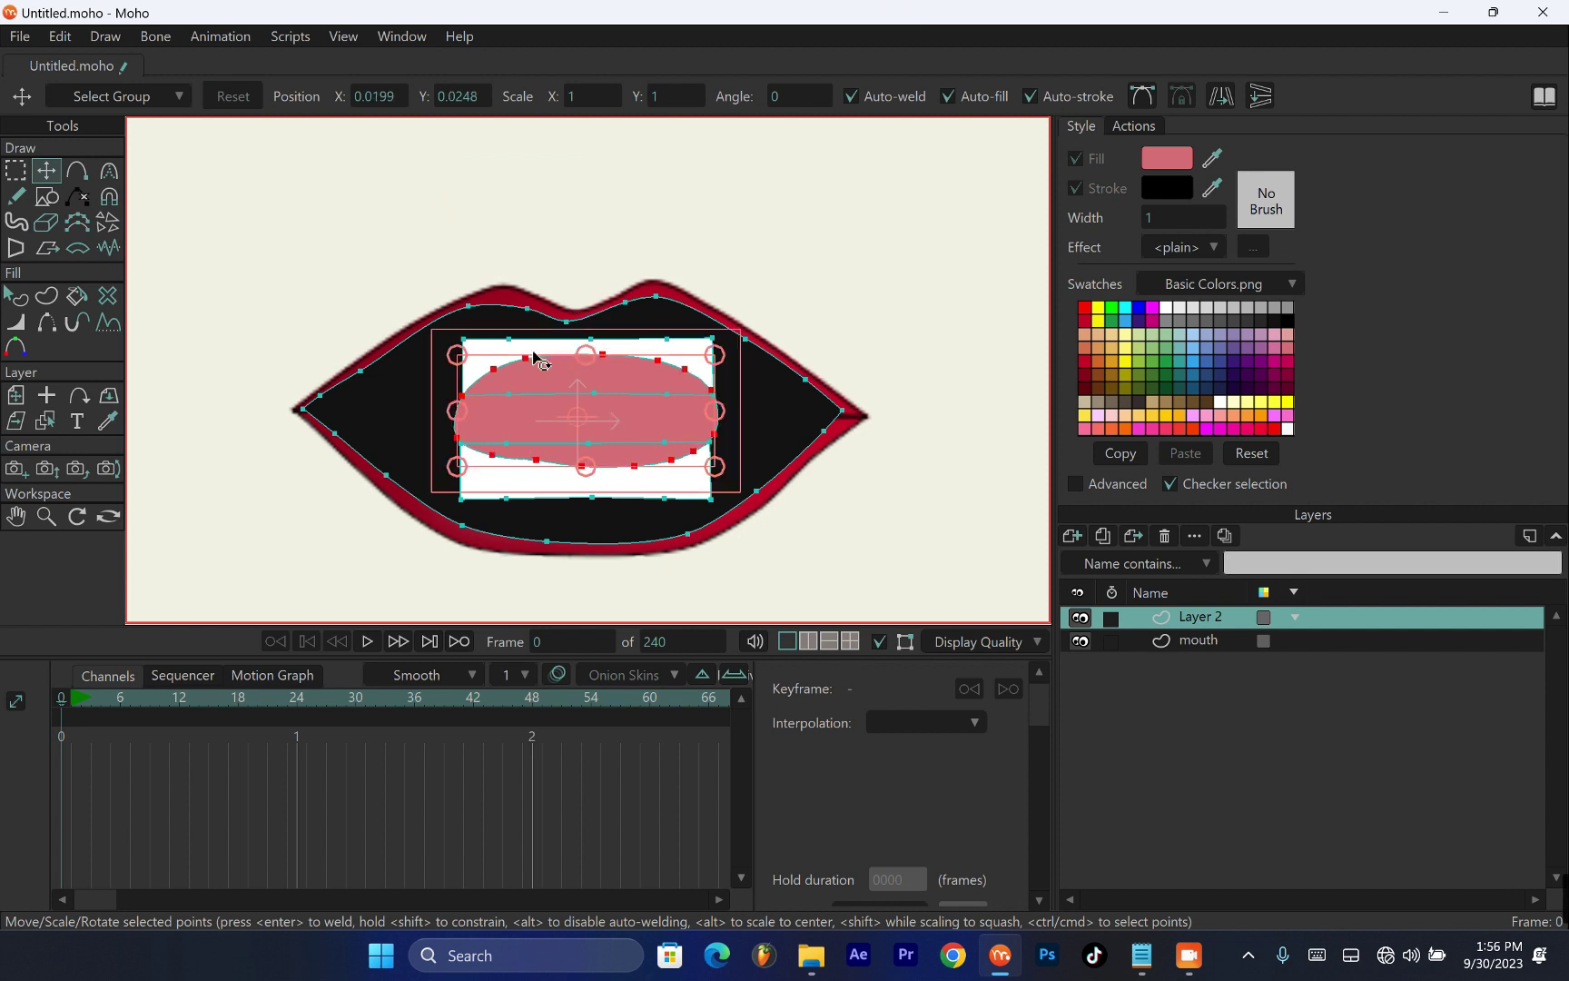
Cut and paste both teeth rectangles to bring them in front of the tongue, nudge them slightly down, and deselect them
click(532, 356)
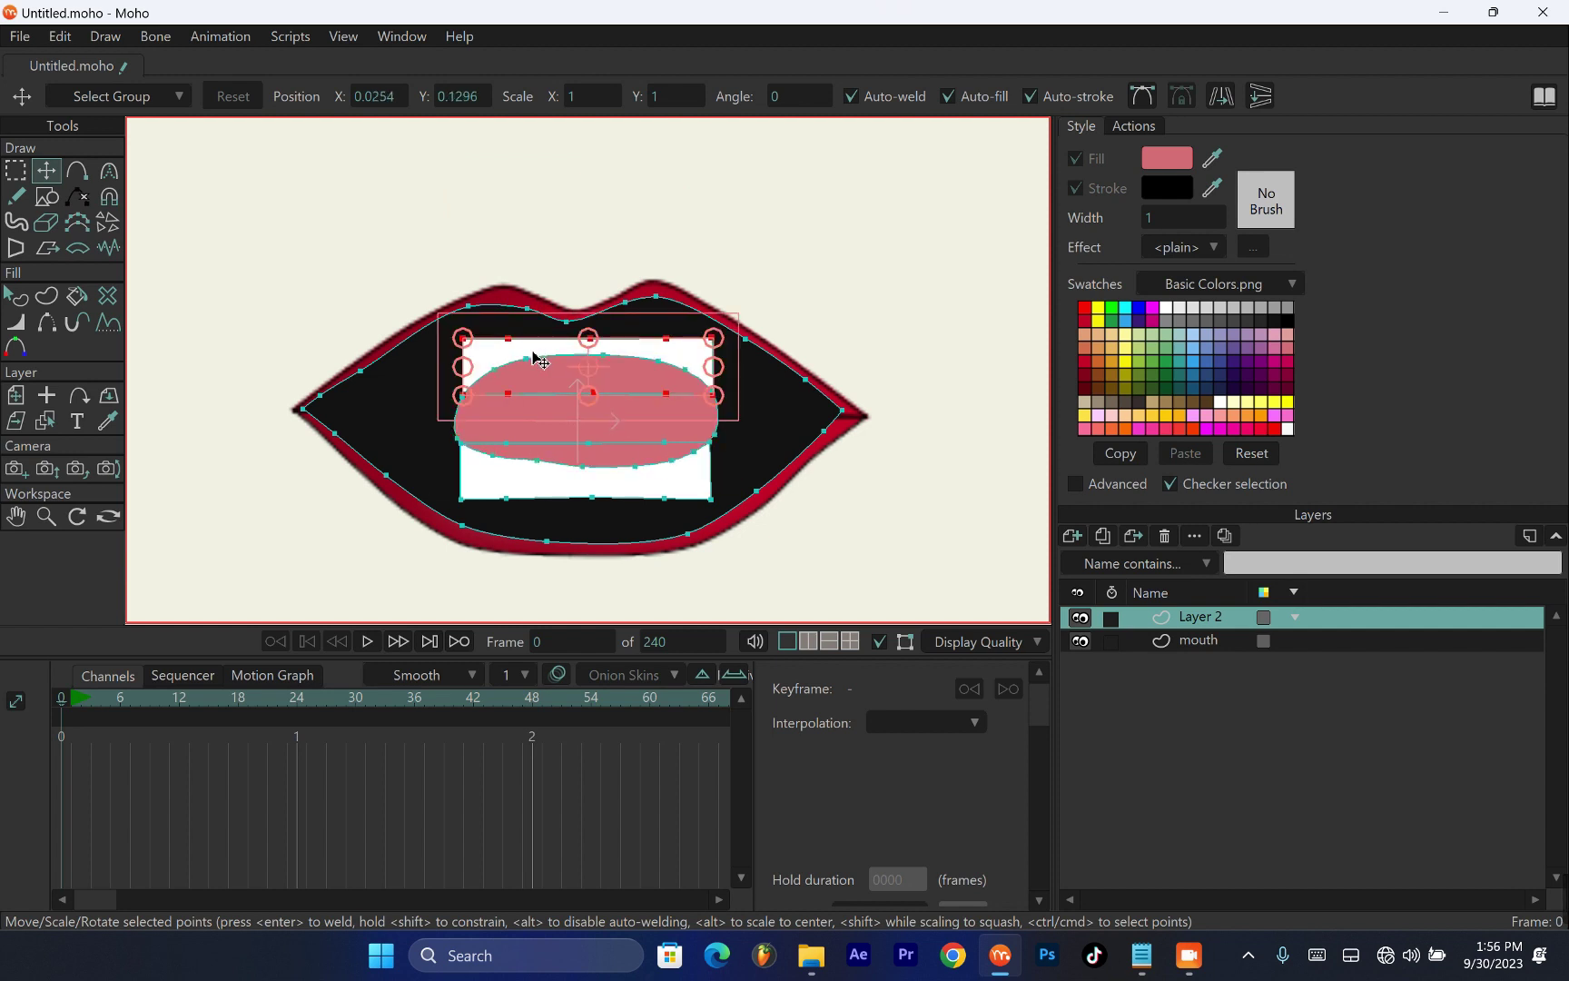
click(553, 483)
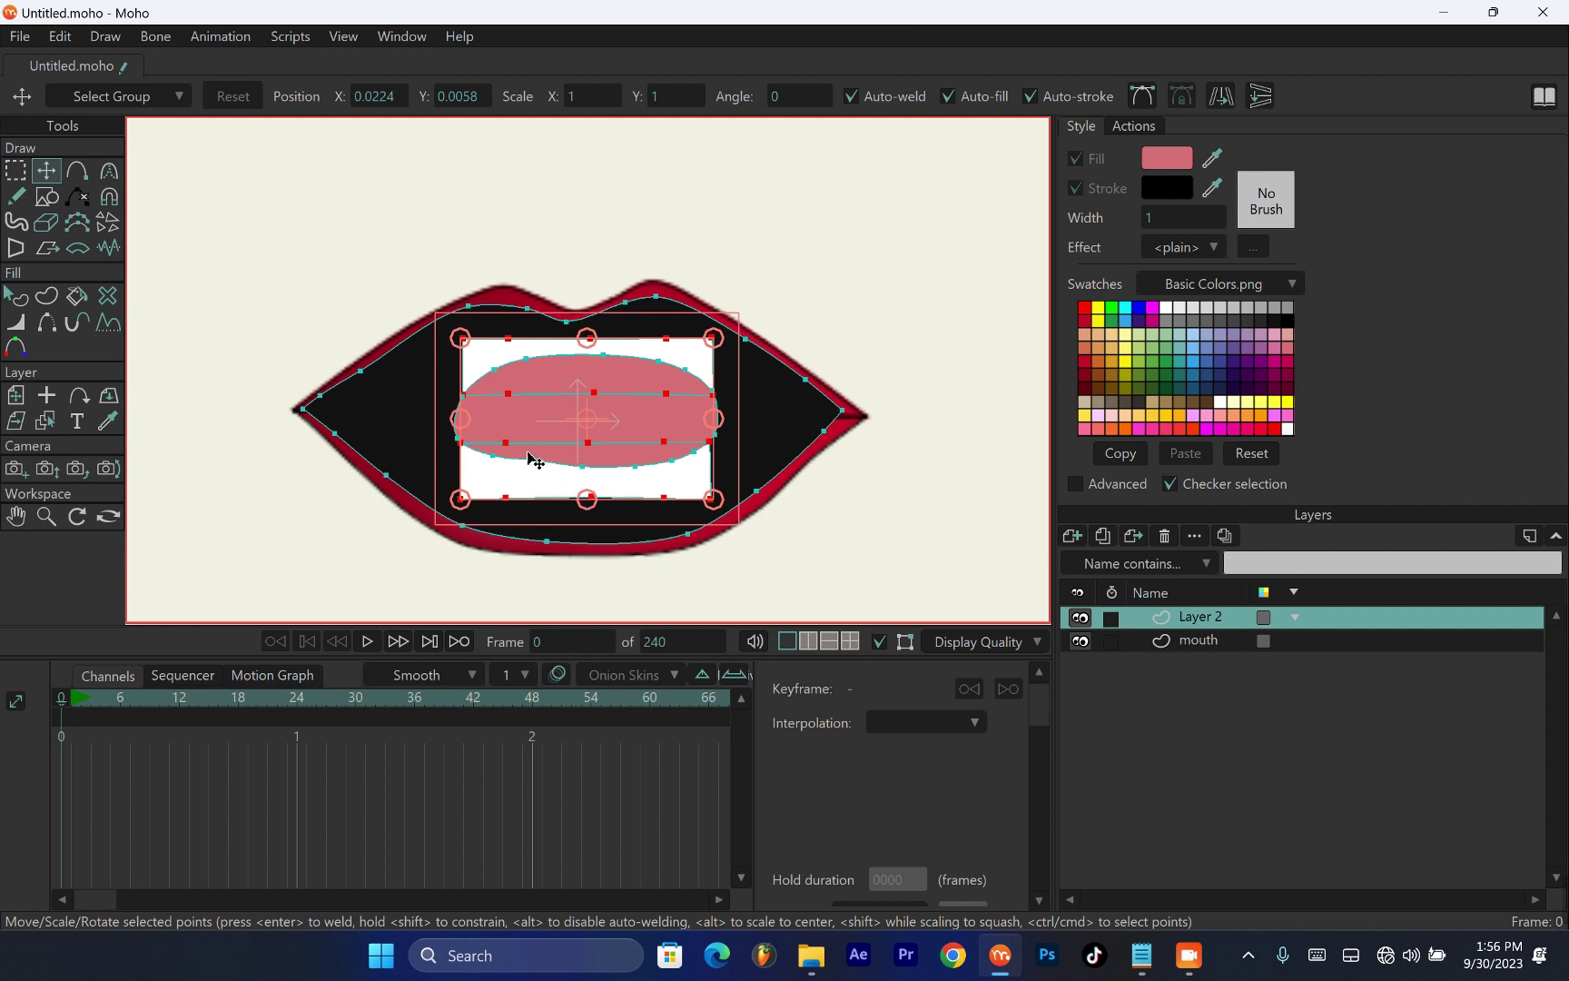
key(ctrl+x)
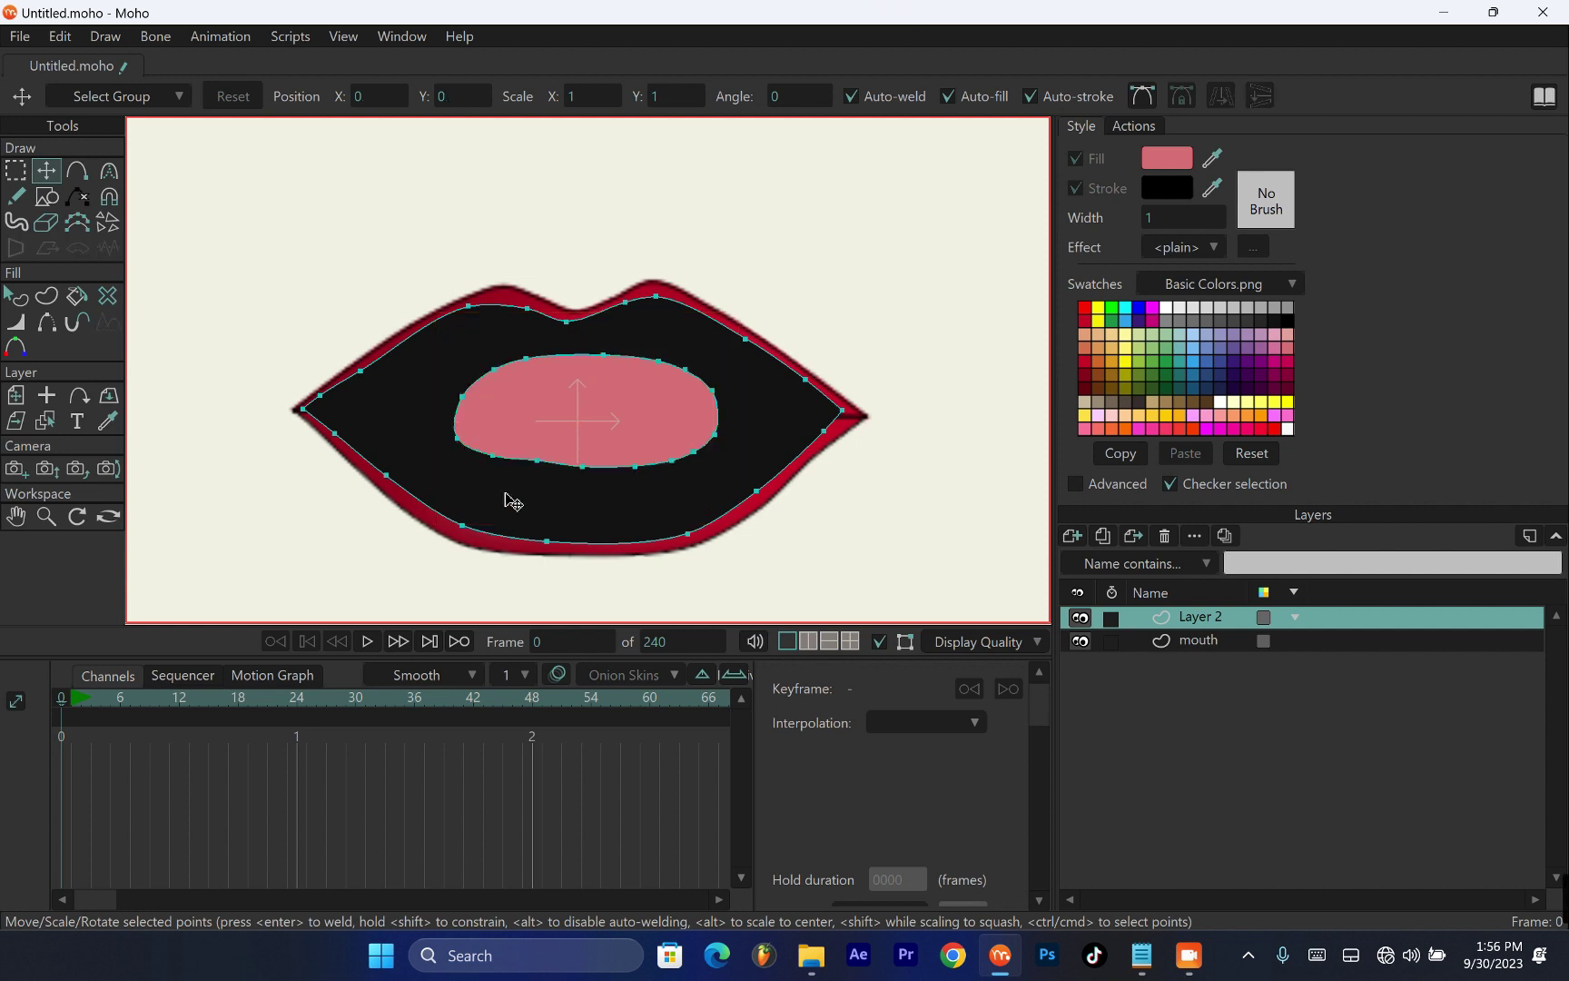
key(ctrl+v)
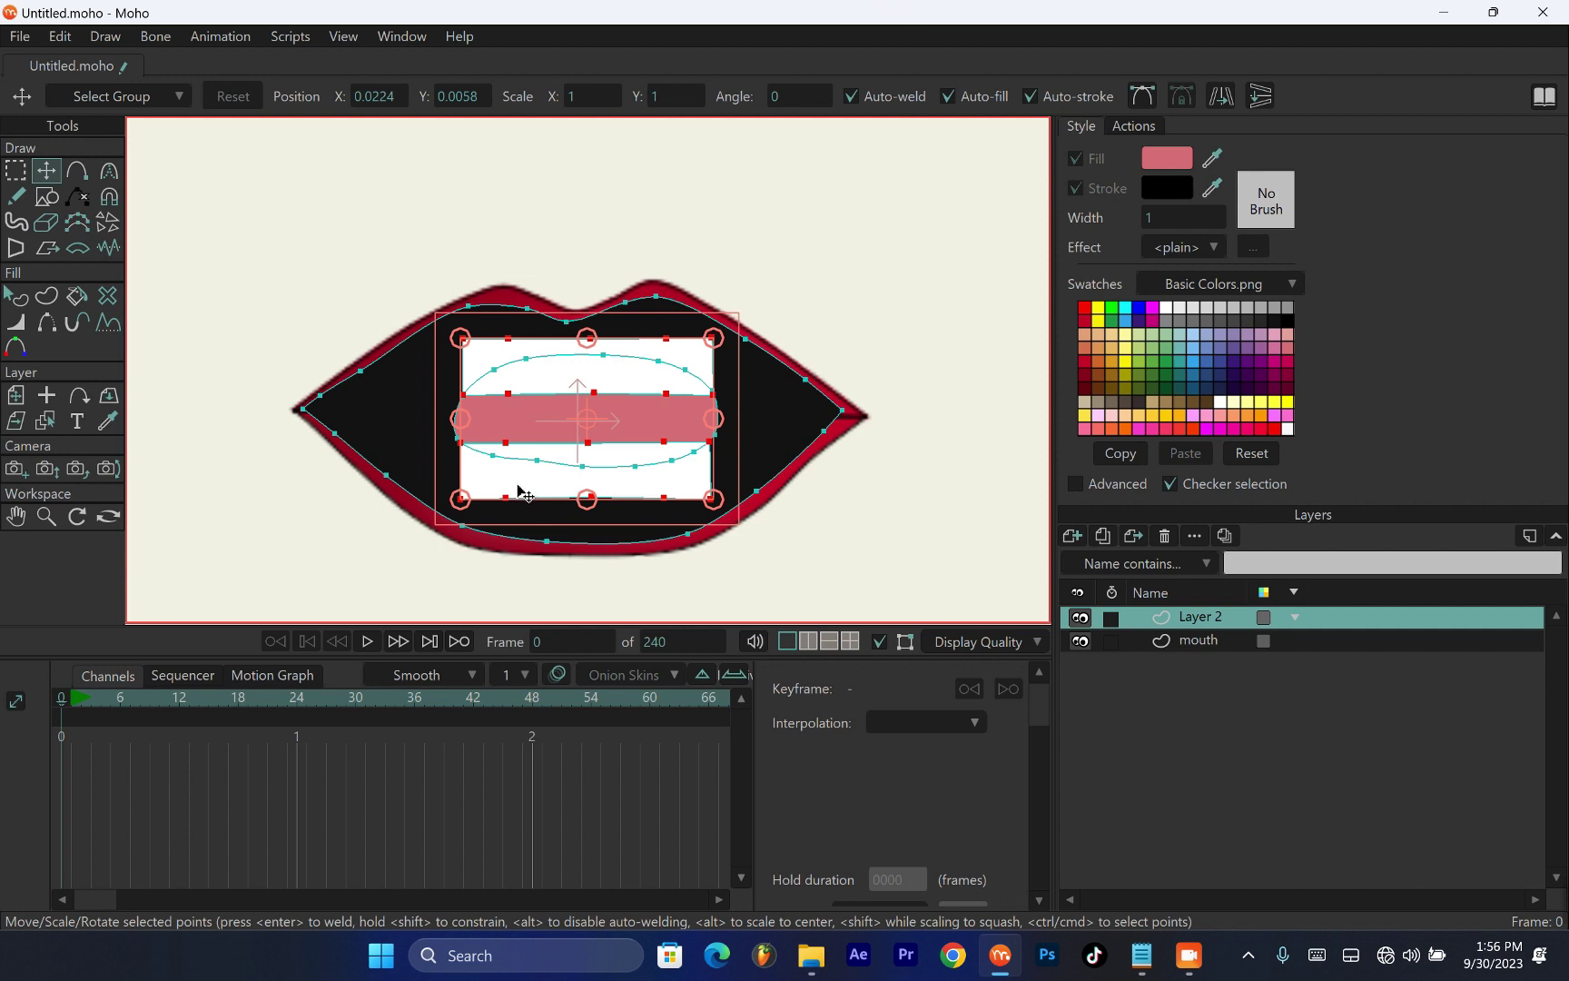
drag(488, 414, 489, 417)
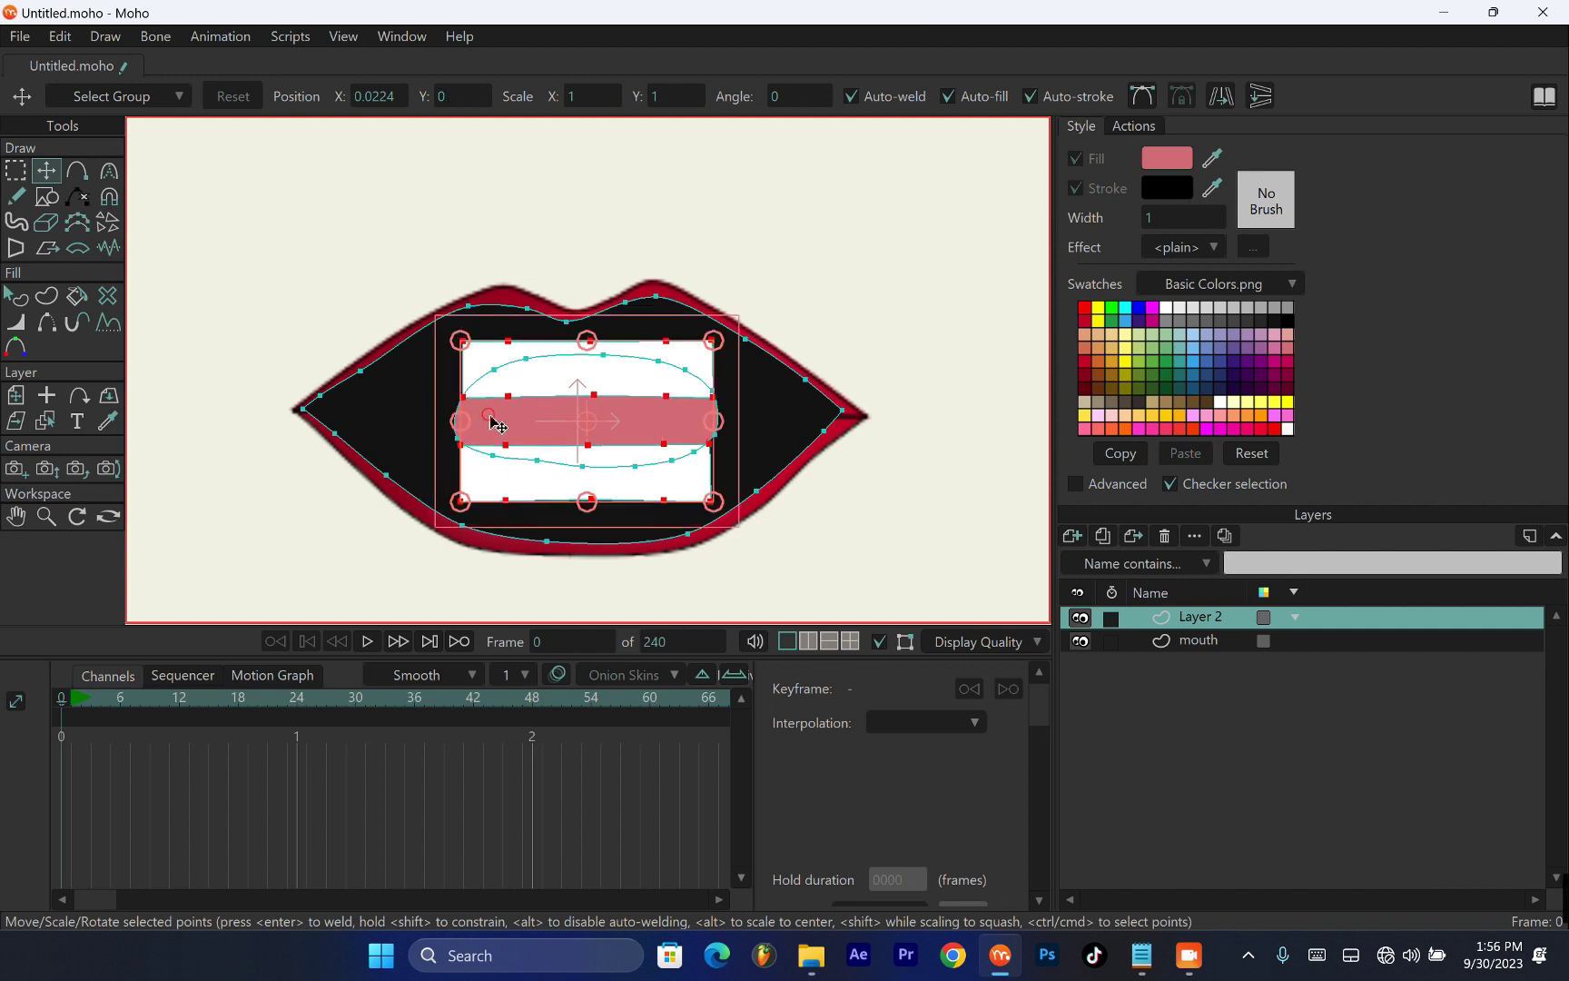
click(436, 269)
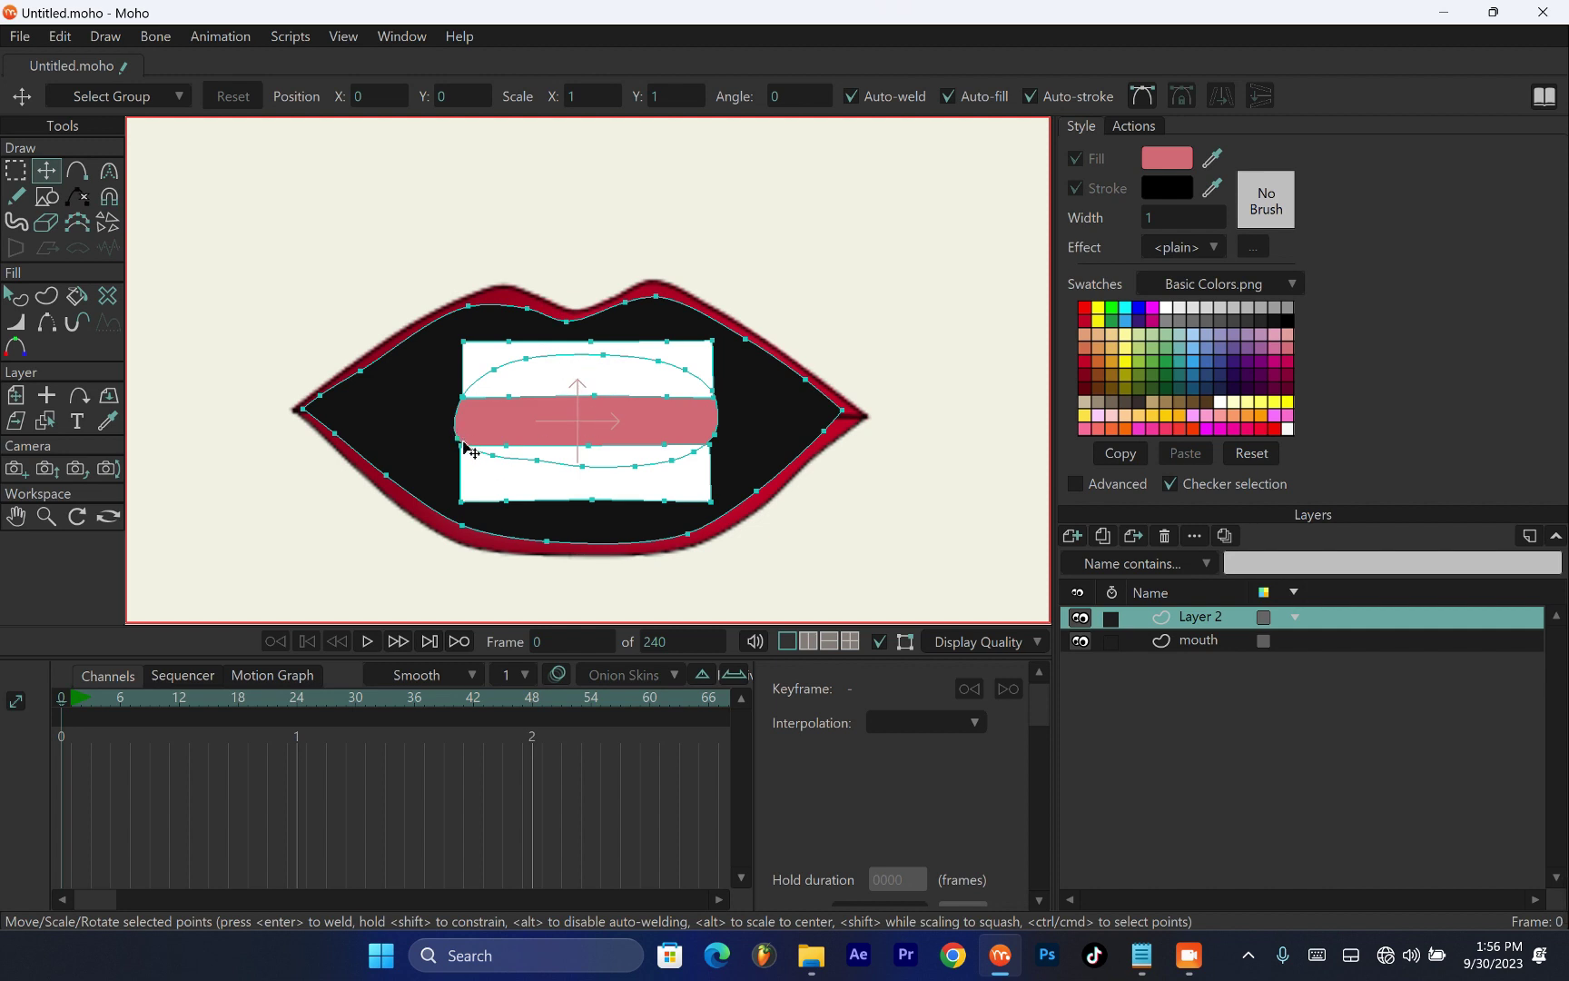
Cut all the inner-mouth artwork from Layer 2 and paste it into the mouth layer
key(ctrl+a)
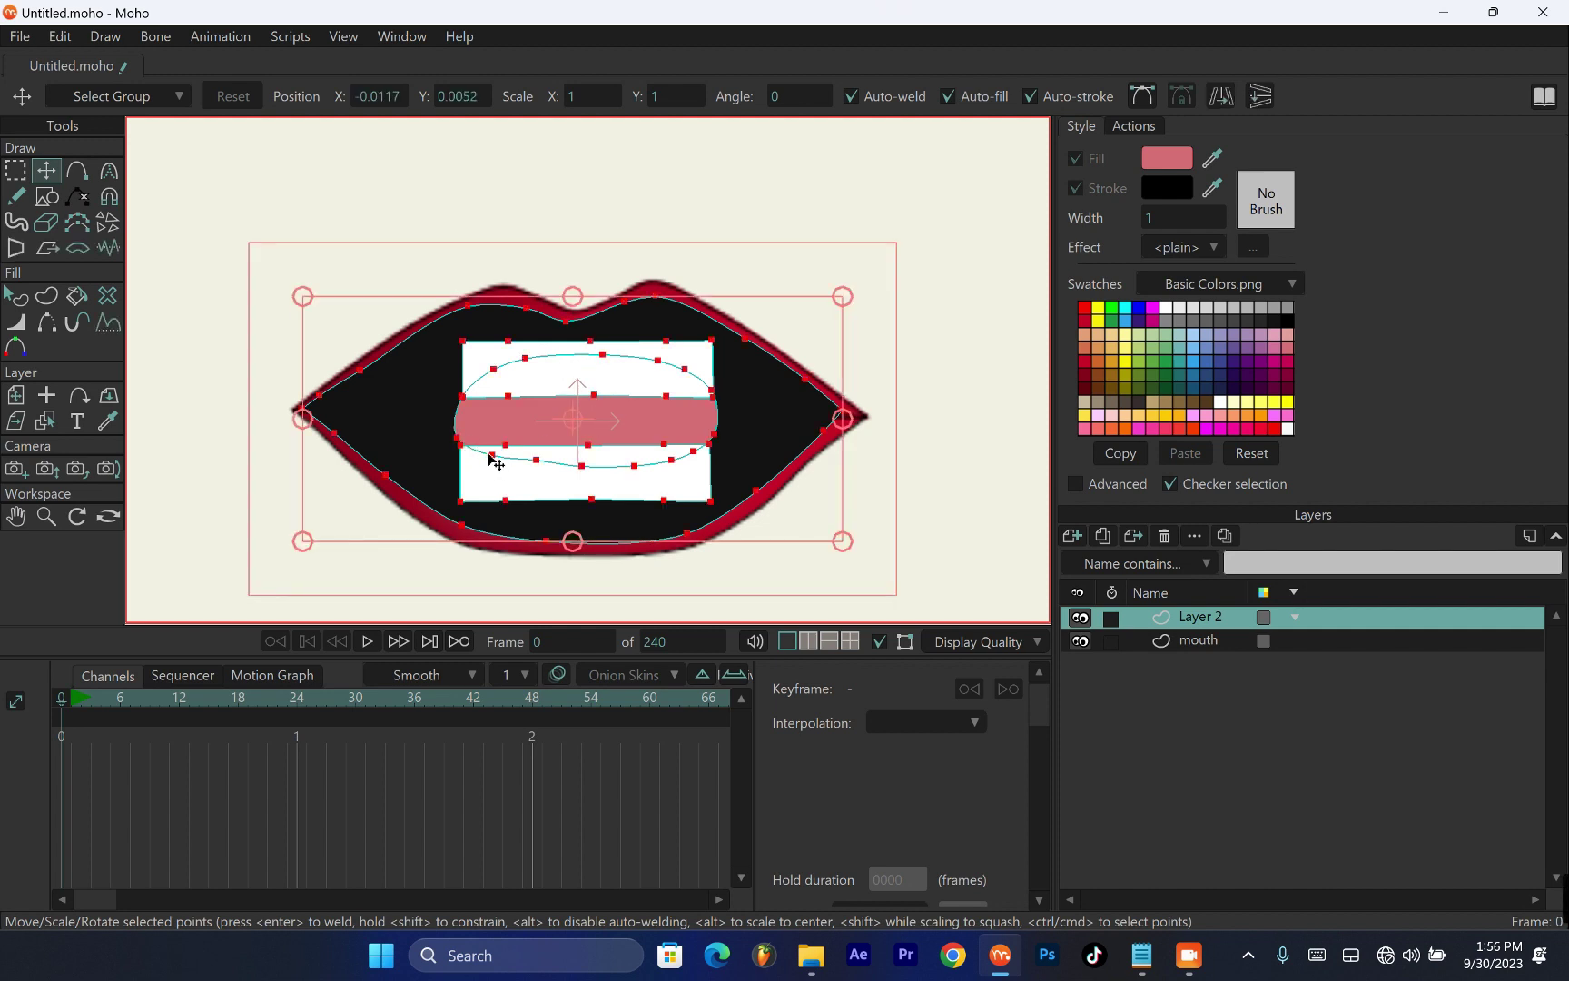
key(g)
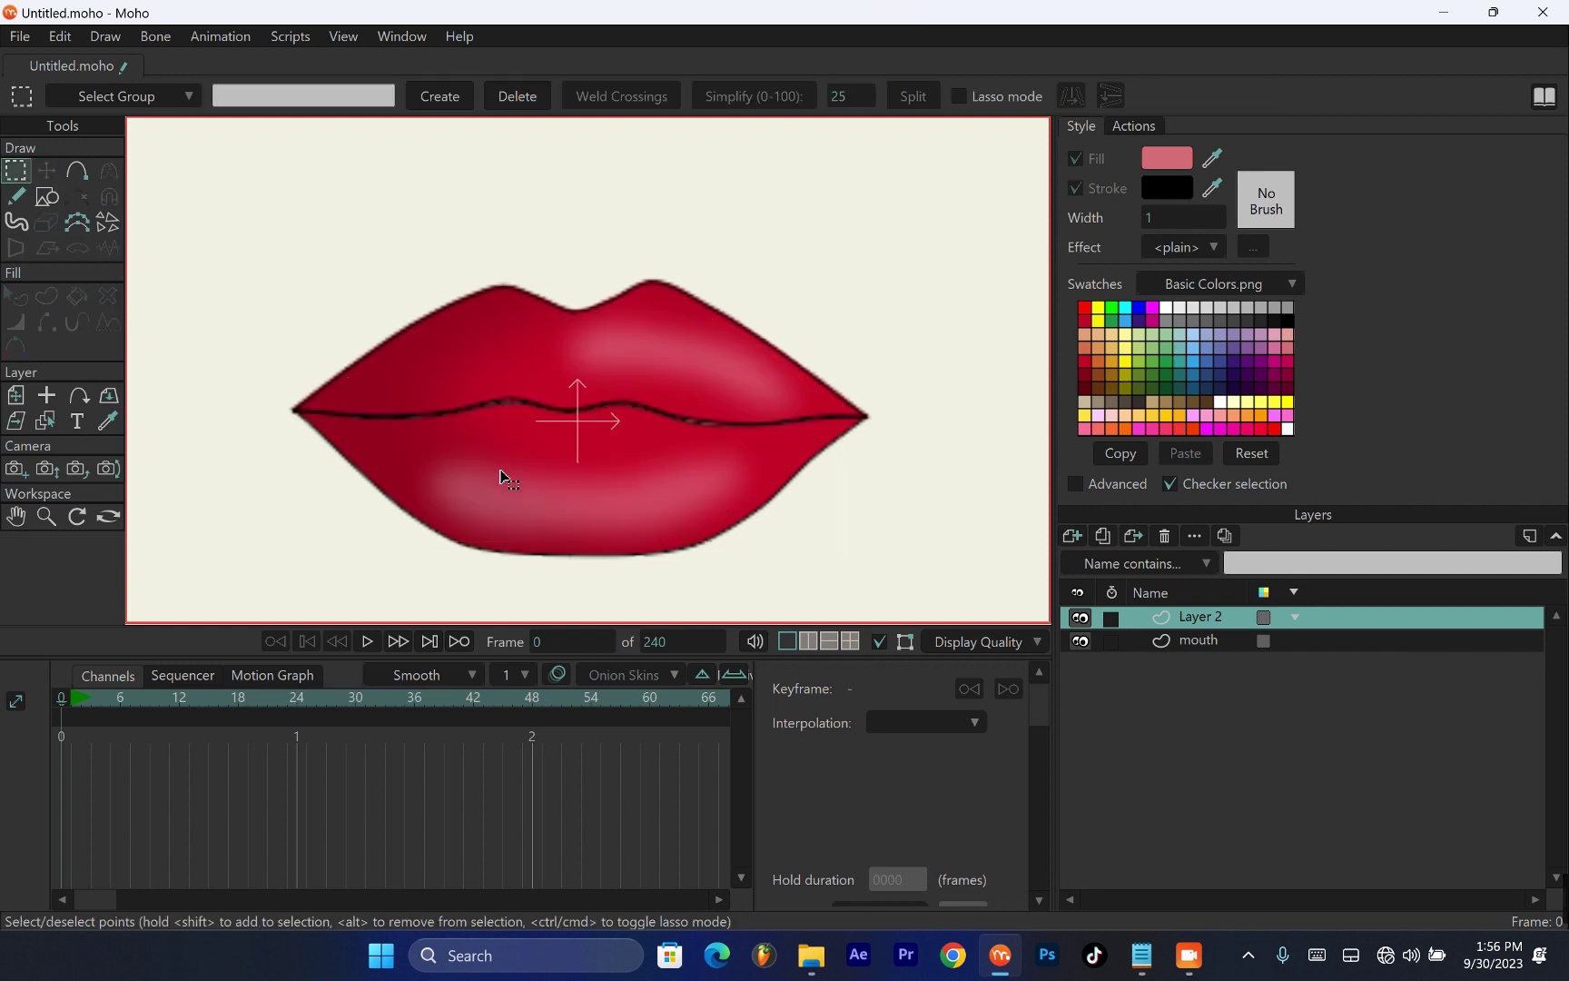
click(1173, 644)
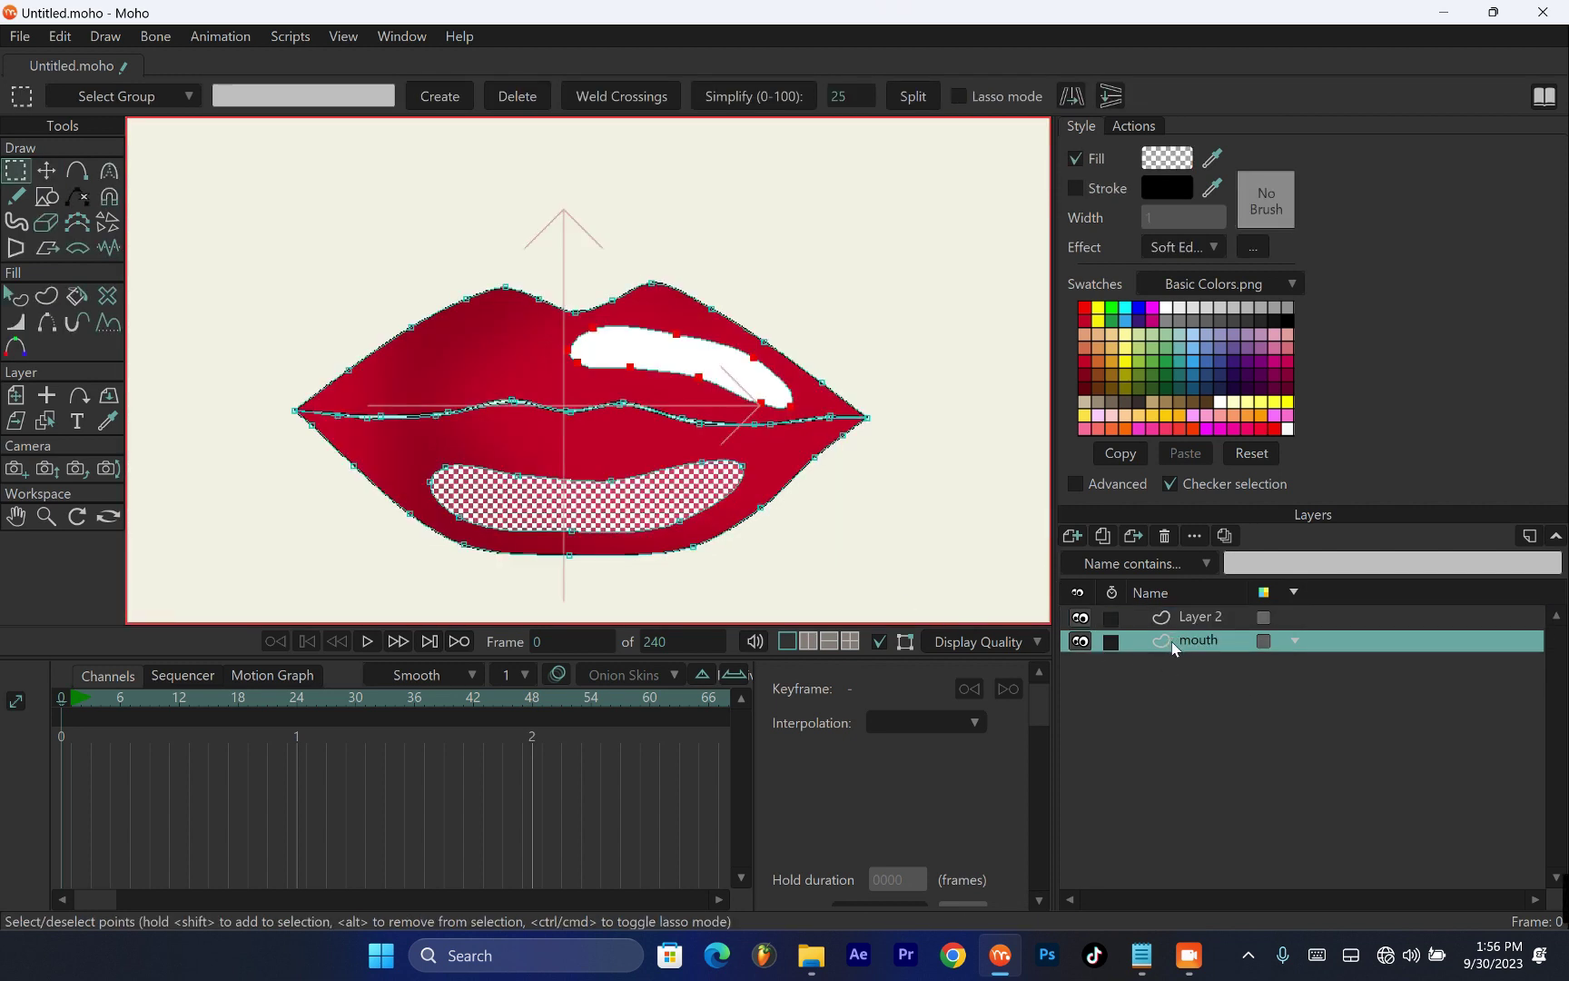
click(690, 552)
key(t)
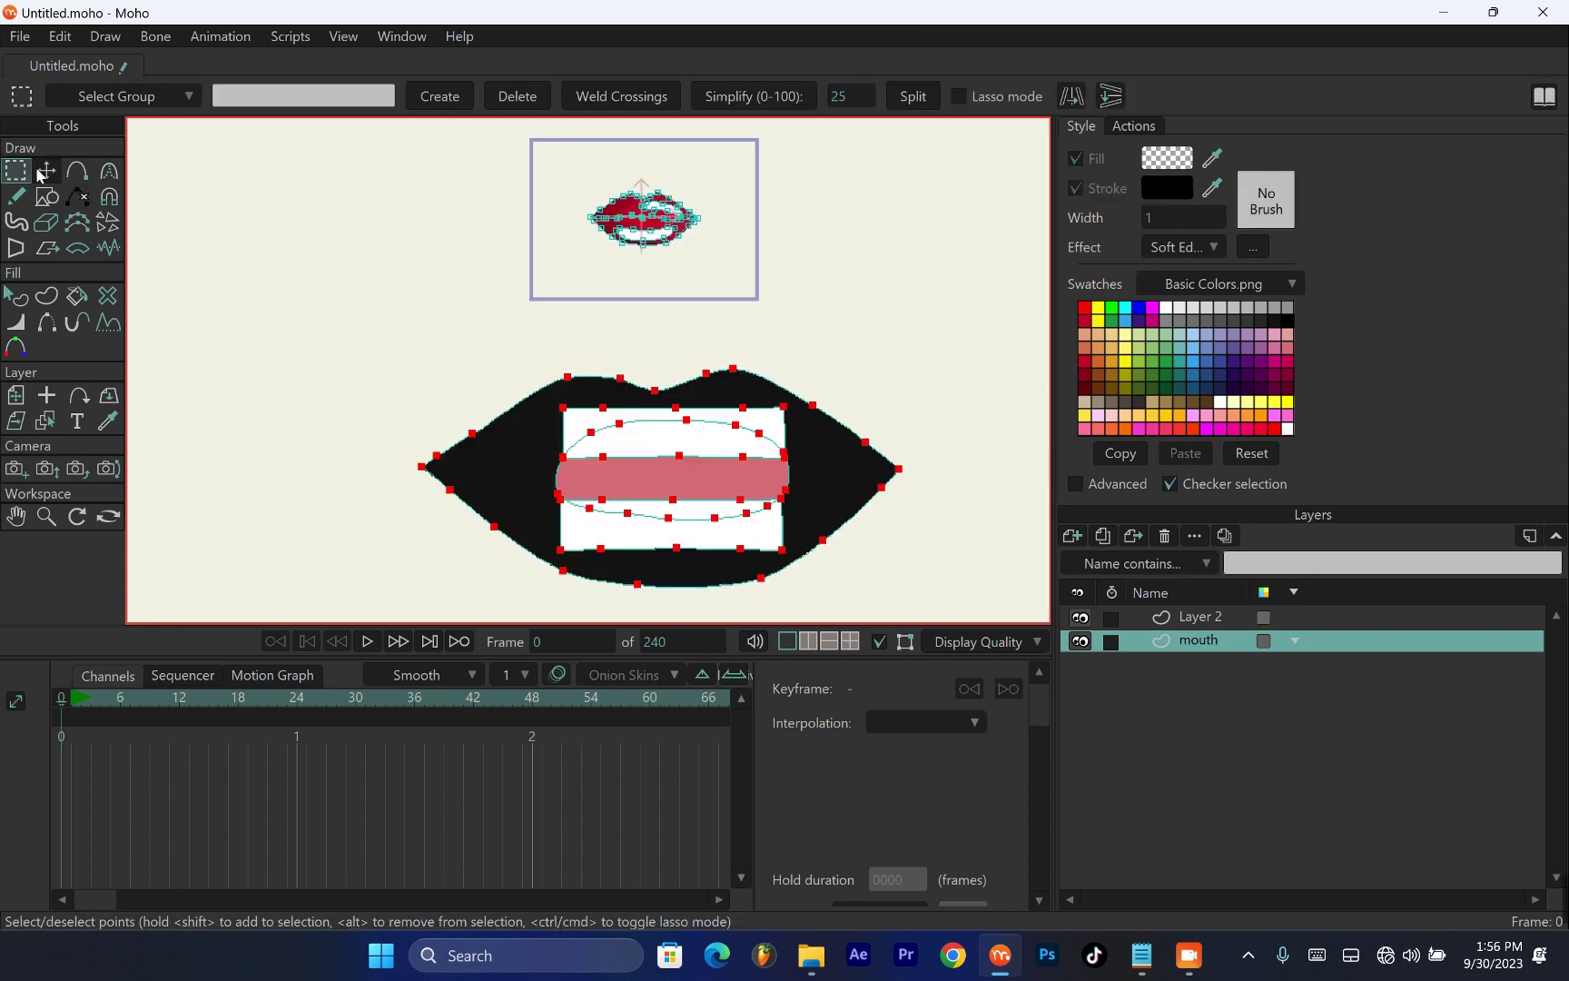
Move the pasted inner mouth with its teeth and tongue below the lips and scale it down slightly narrower than them
click(46, 169)
drag(596, 419, 736, 356)
drag(887, 274, 621, 442)
scroll(638, 272, up, 5)
drag(851, 334, 694, 413)
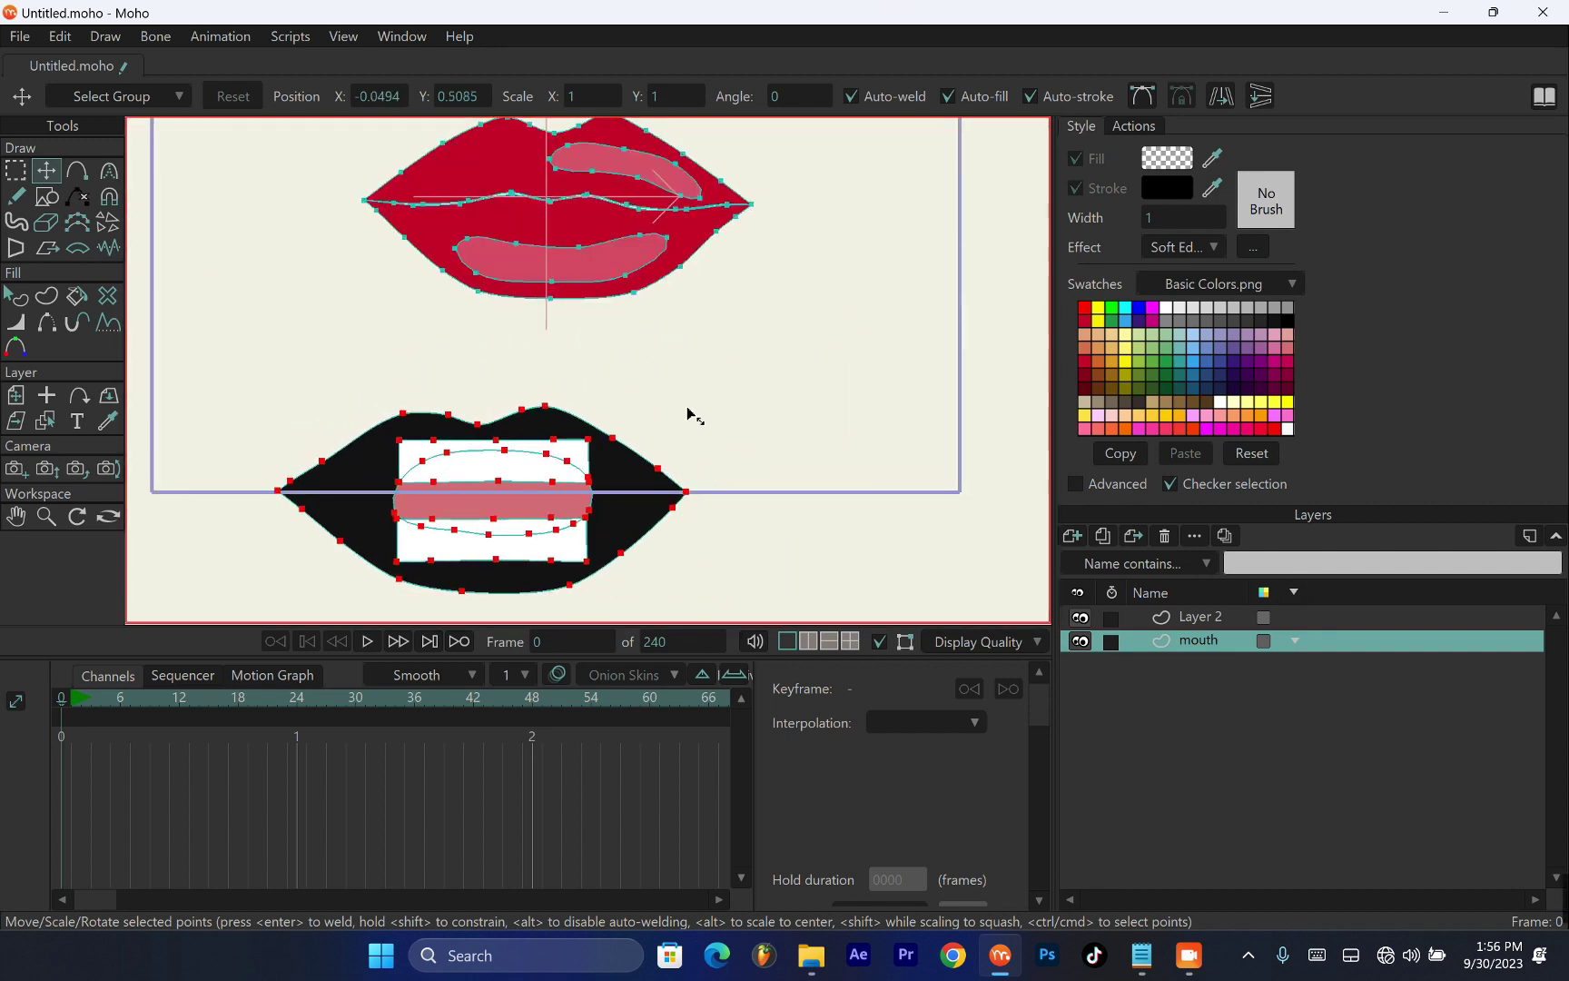
drag(526, 498, 635, 439)
drag(803, 345, 756, 379)
drag(613, 449, 623, 381)
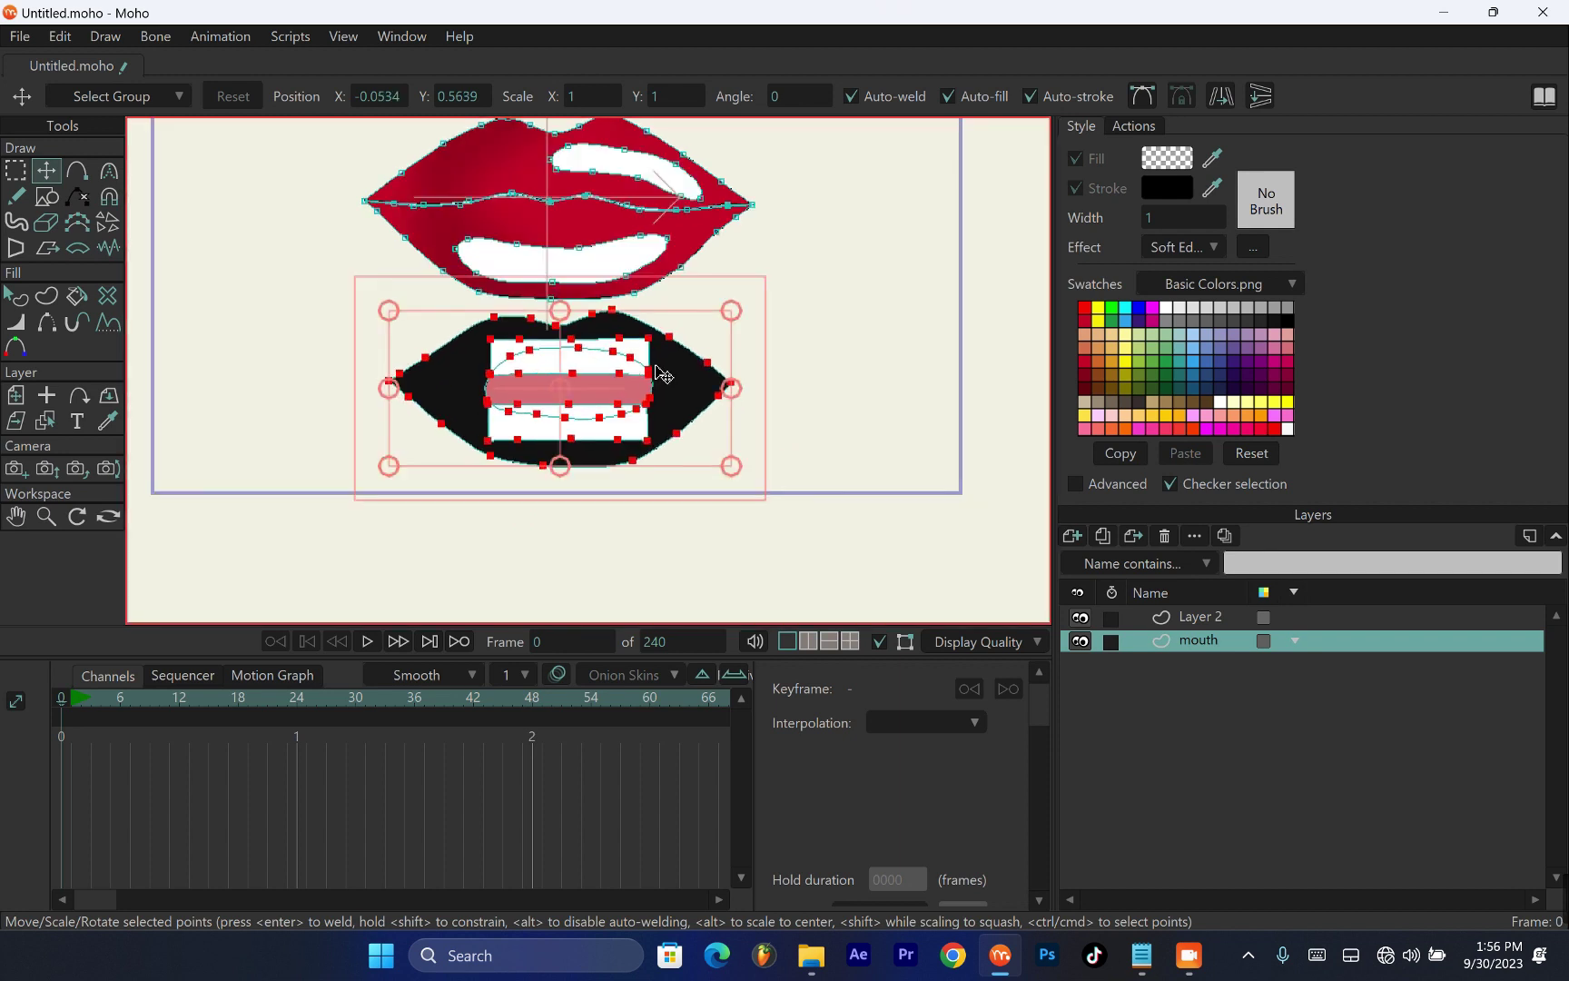
drag(729, 312, 690, 447)
scroll(683, 361, down, 1)
scroll(676, 355, up, 2)
Cut and paste the complete lips artwork to bring it in front of the inner mouth
click(15, 170)
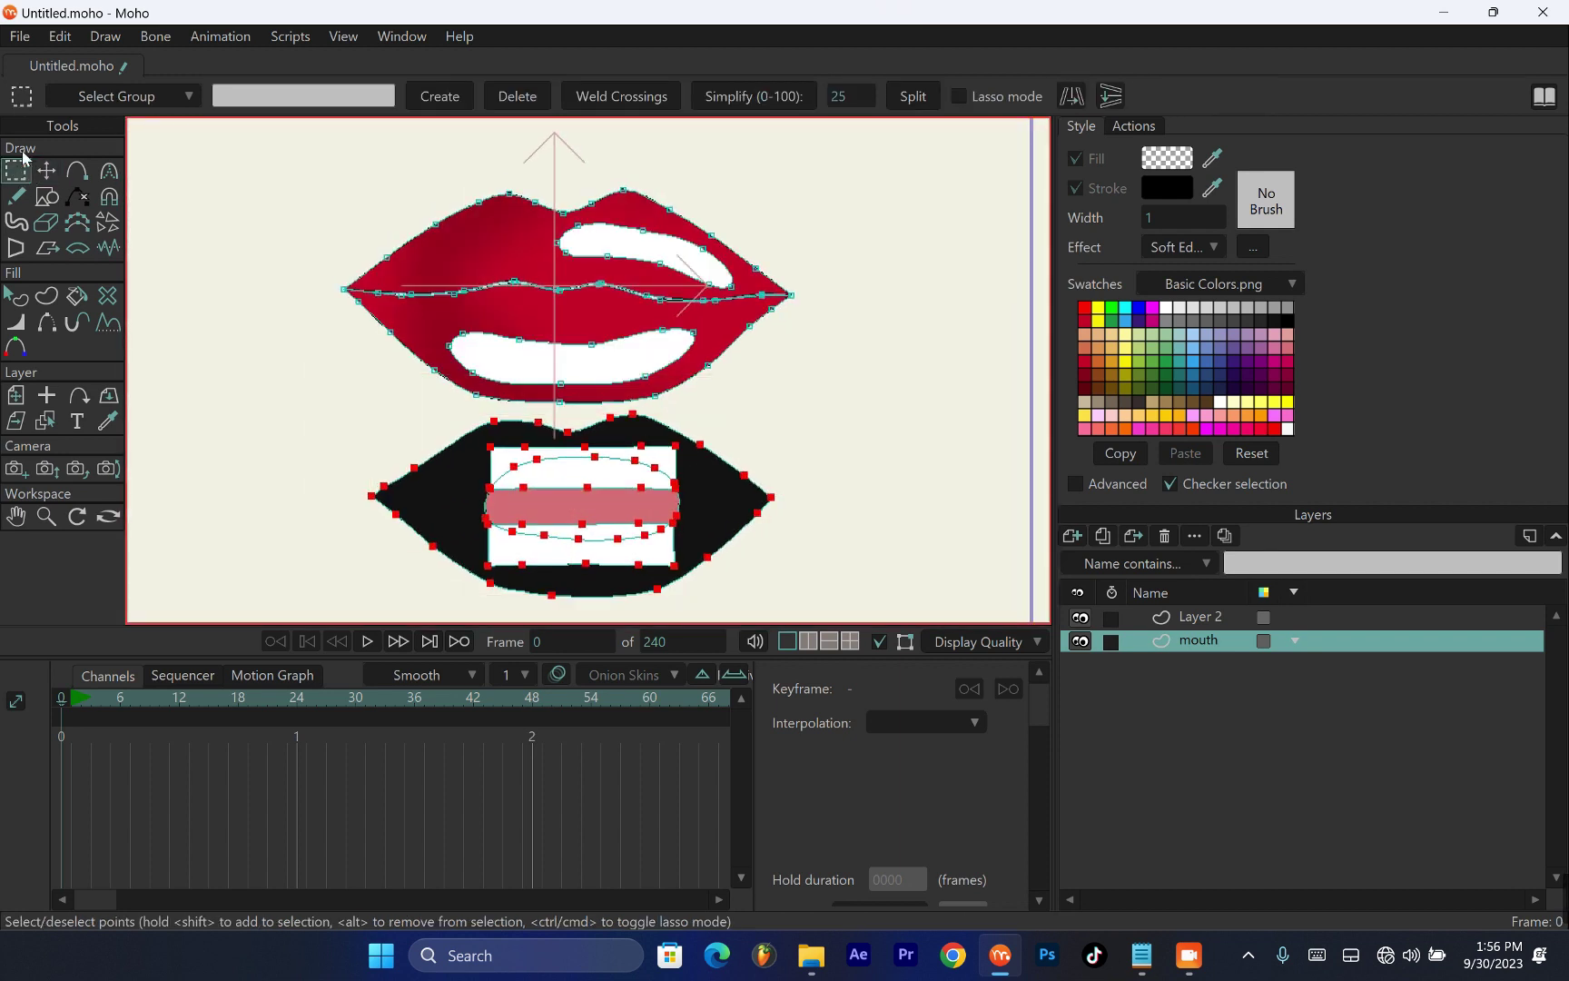
mouse_move(330, 151)
mouse_down()
mouse_move(295, 346)
mouse_move(343, 383)
mouse_move(526, 414)
mouse_move(657, 410)
mouse_move(726, 385)
mouse_move(811, 315)
mouse_move(793, 185)
mouse_move(509, 127)
mouse_move(314, 186)
mouse_up()
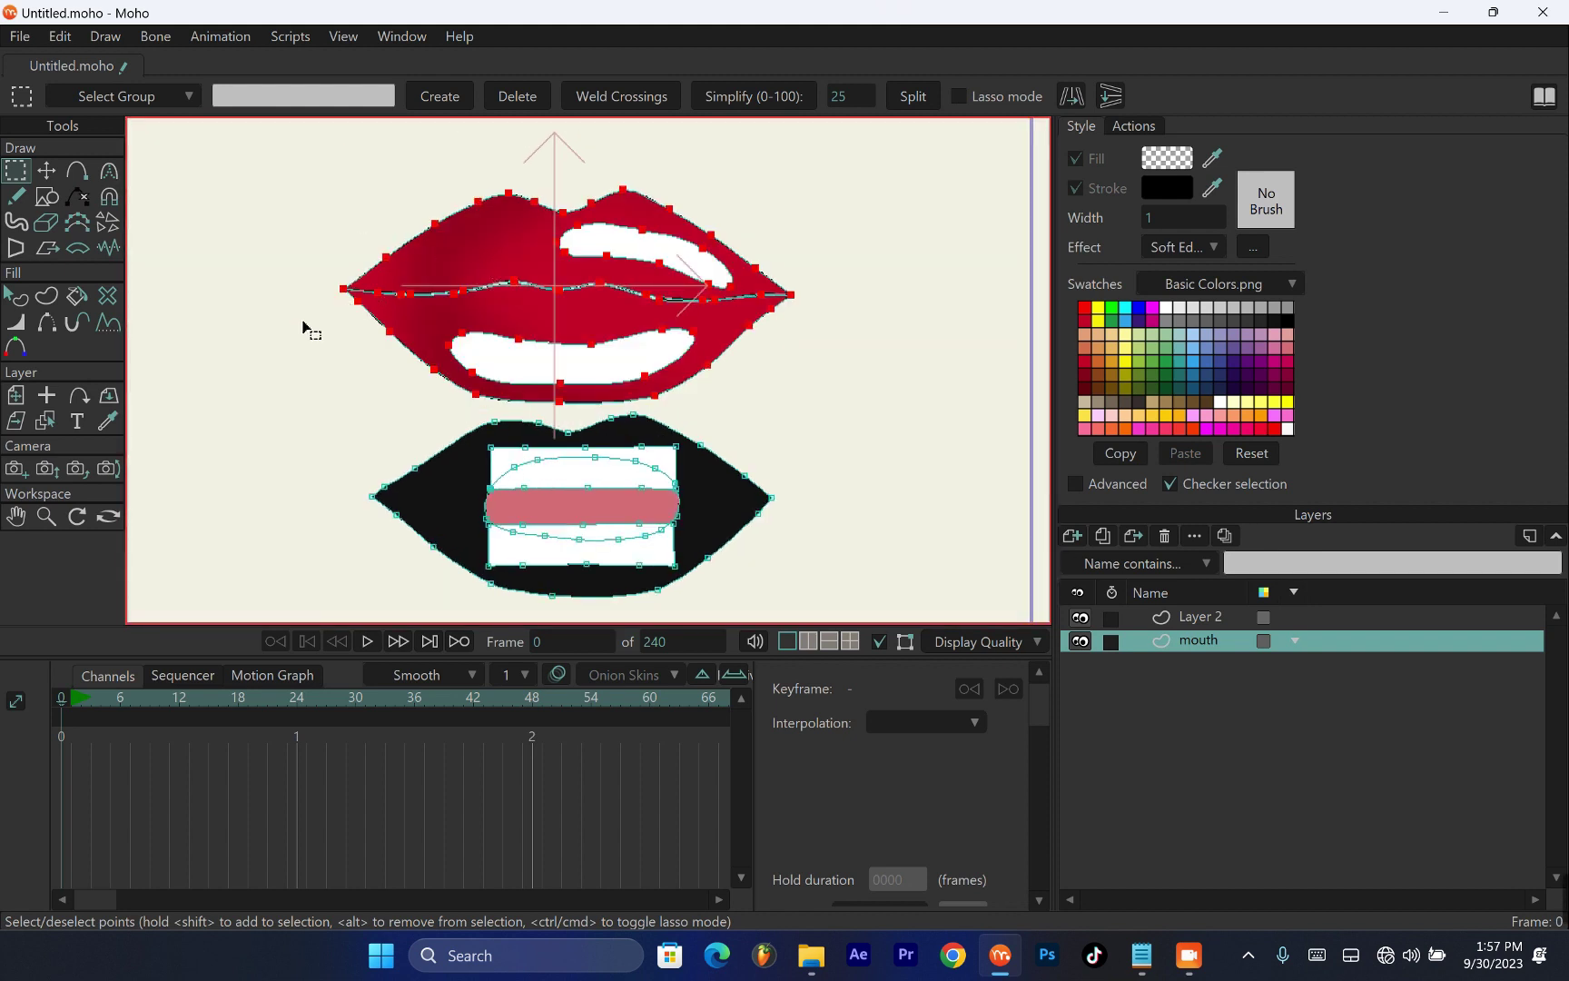
key(Delete)
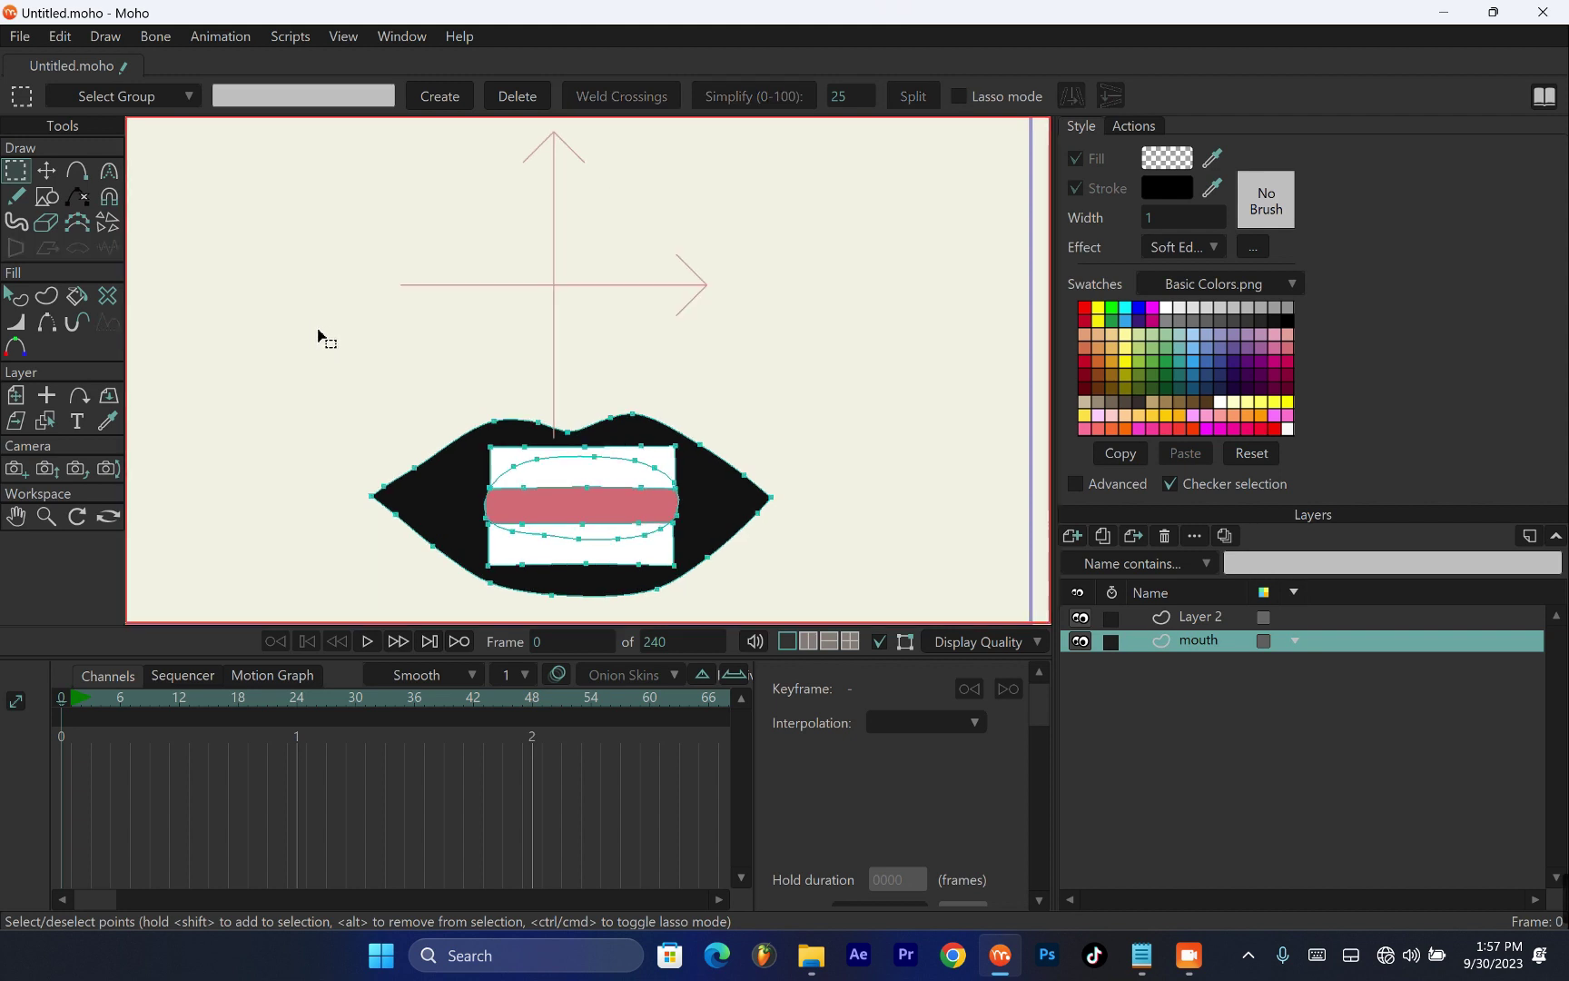
key(ctrl+v)
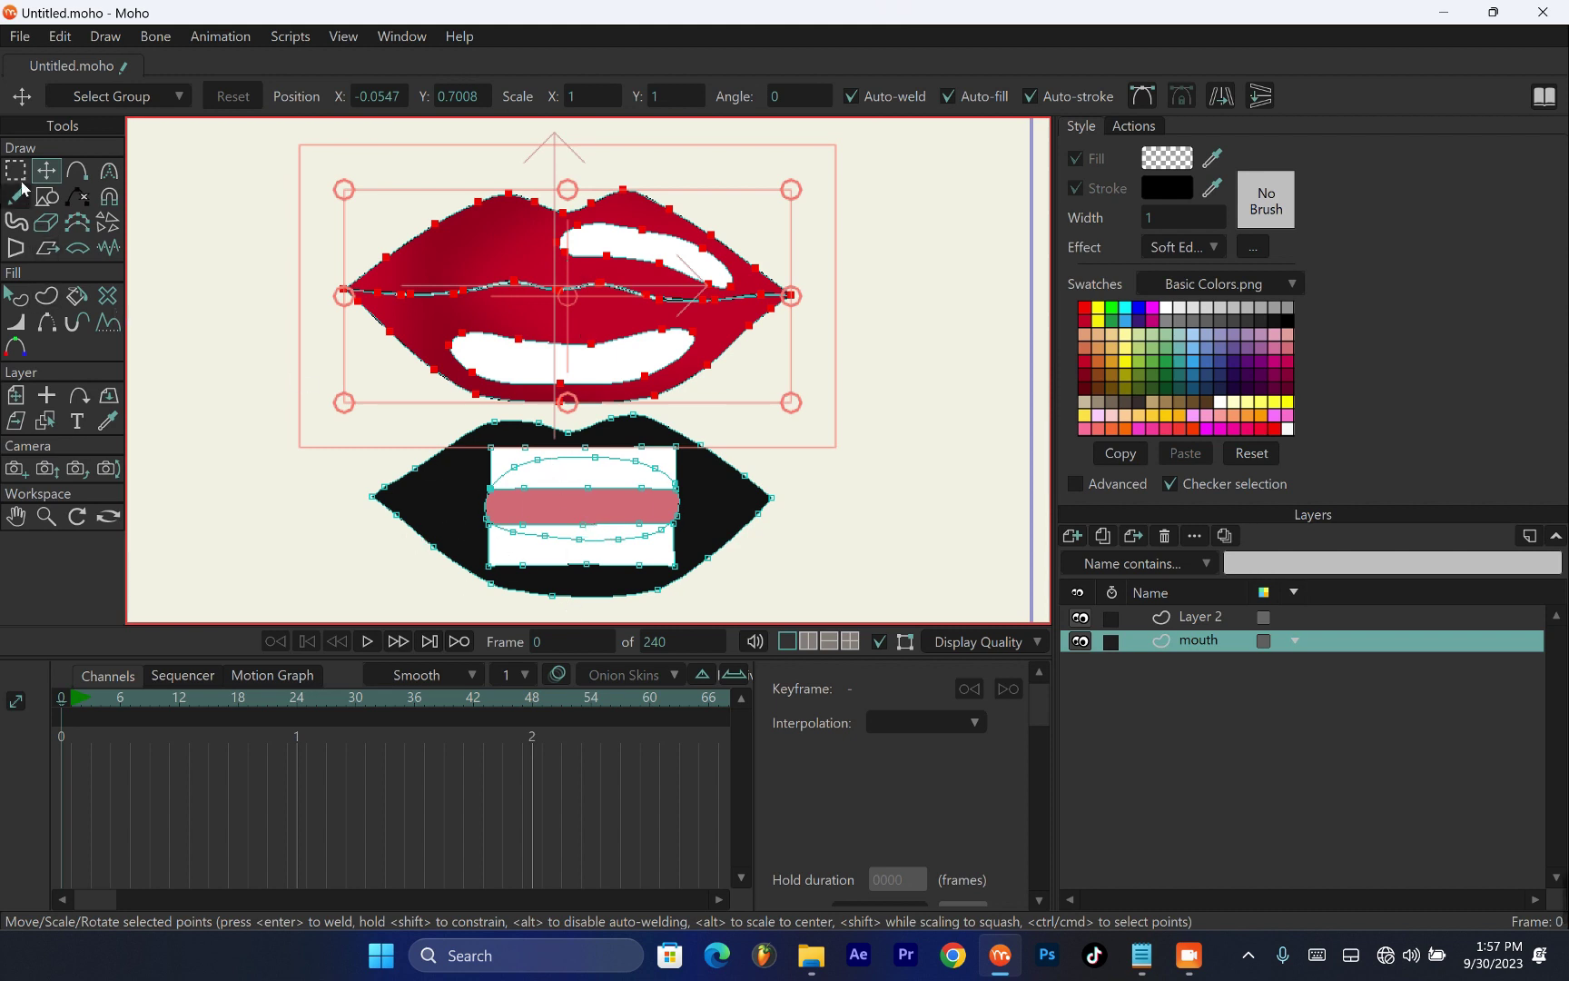
Move the inner mouth up behind the lips and scale it to fit just inside the lip outline
key(g)
mouse_move(315, 545)
mouse_down()
mouse_move(342, 475)
mouse_move(397, 447)
mouse_move(493, 413)
mouse_move(664, 403)
mouse_move(737, 424)
mouse_move(787, 465)
mouse_move(813, 561)
mouse_move(690, 625)
mouse_move(527, 634)
mouse_move(348, 594)
mouse_move(306, 521)
mouse_up()
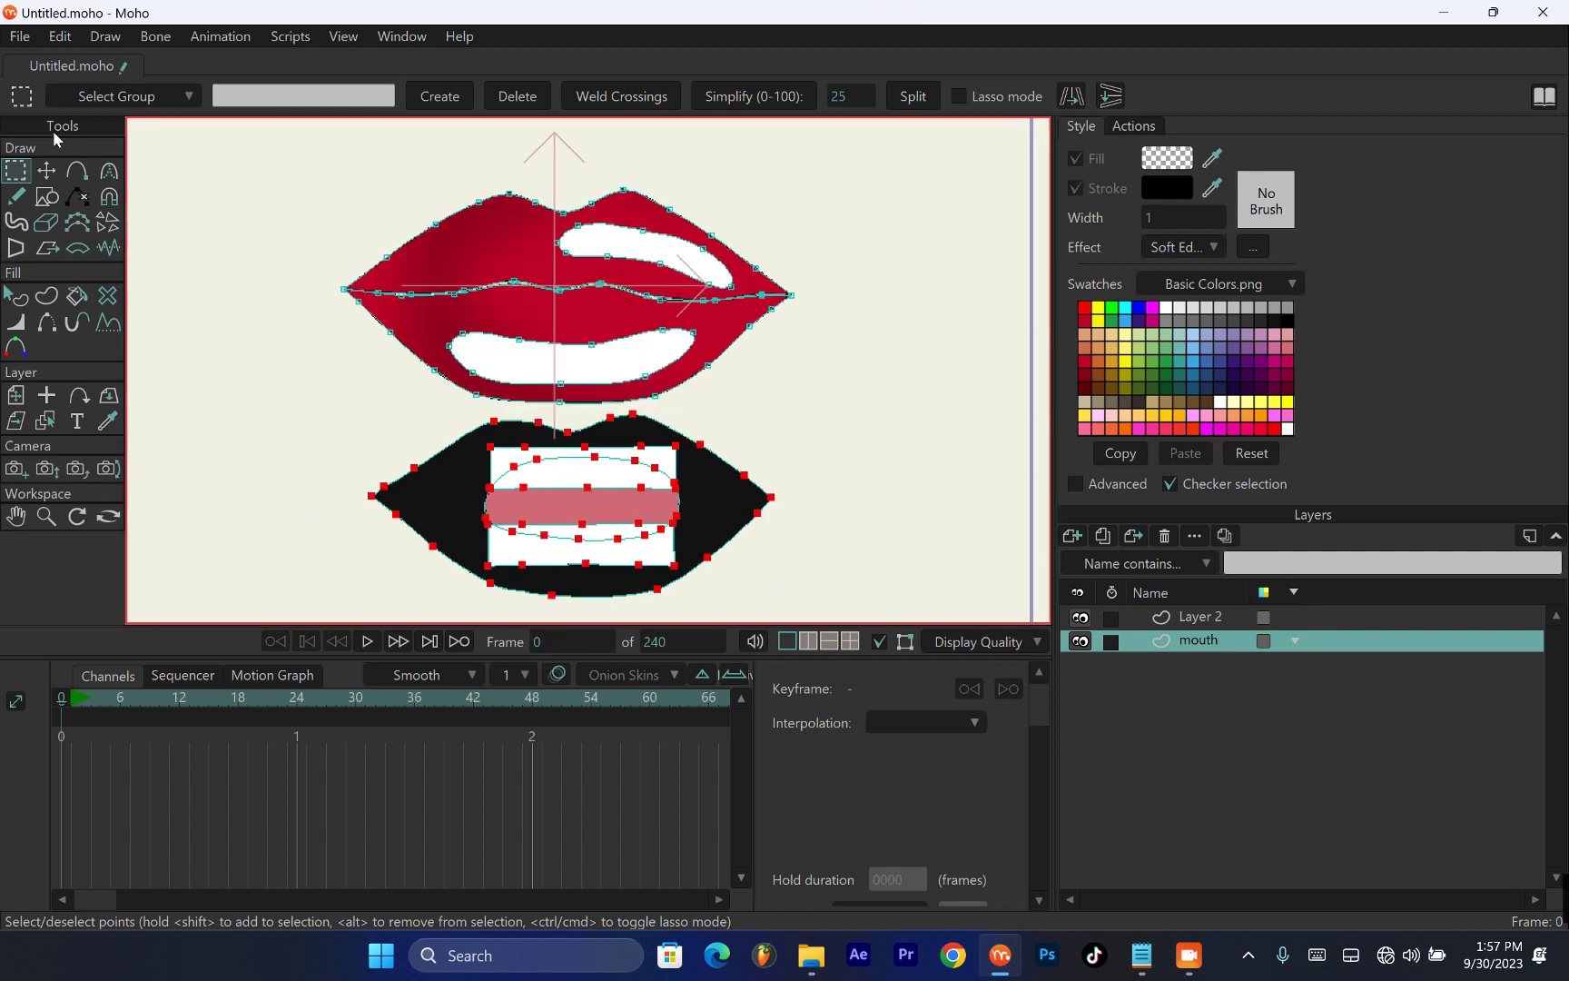
click(46, 170)
drag(595, 520, 579, 310)
drag(768, 211, 774, 201)
drag(700, 293, 690, 303)
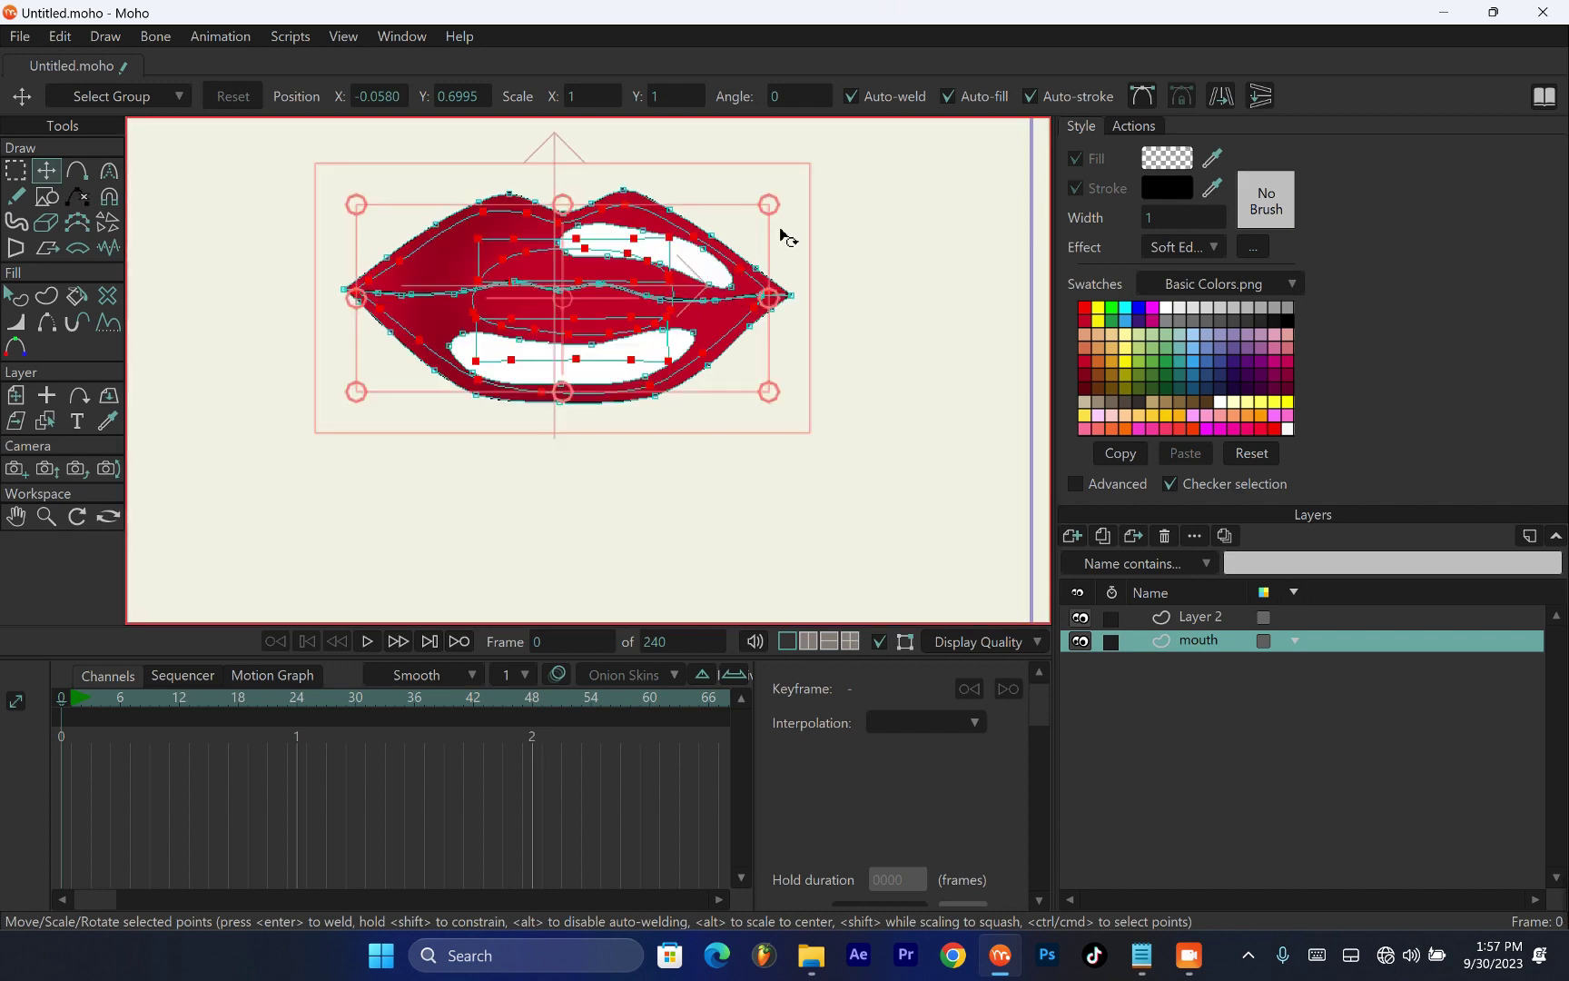
drag(775, 207, 778, 207)
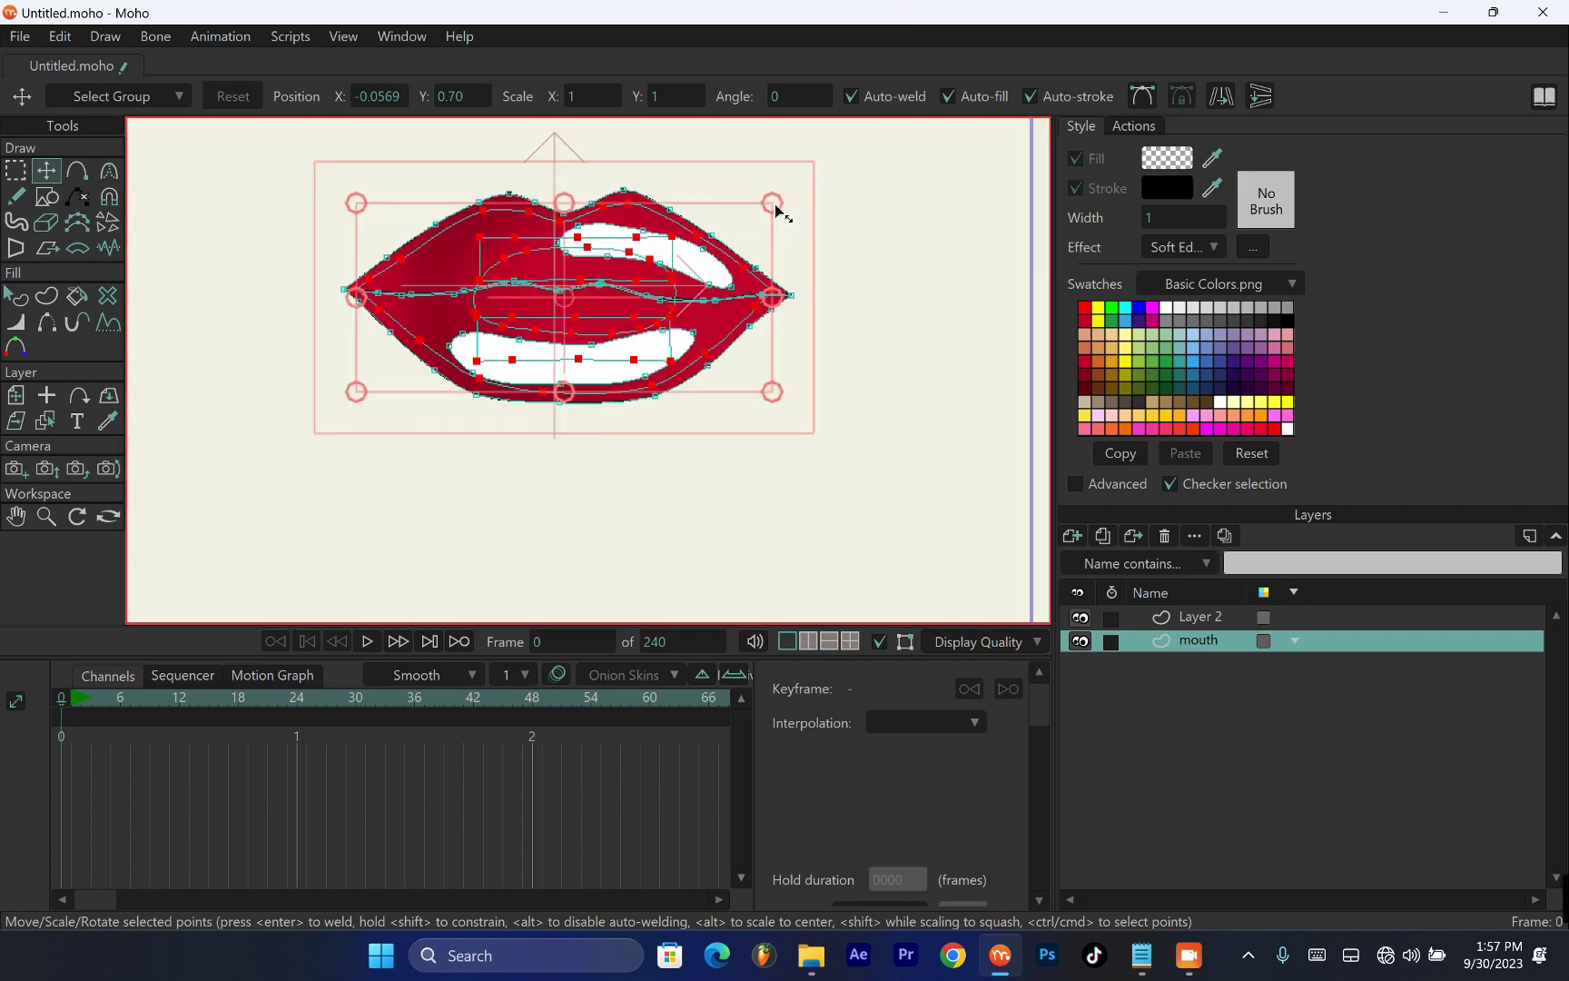
scroll(610, 291, up, 3)
drag(610, 286, 637, 383)
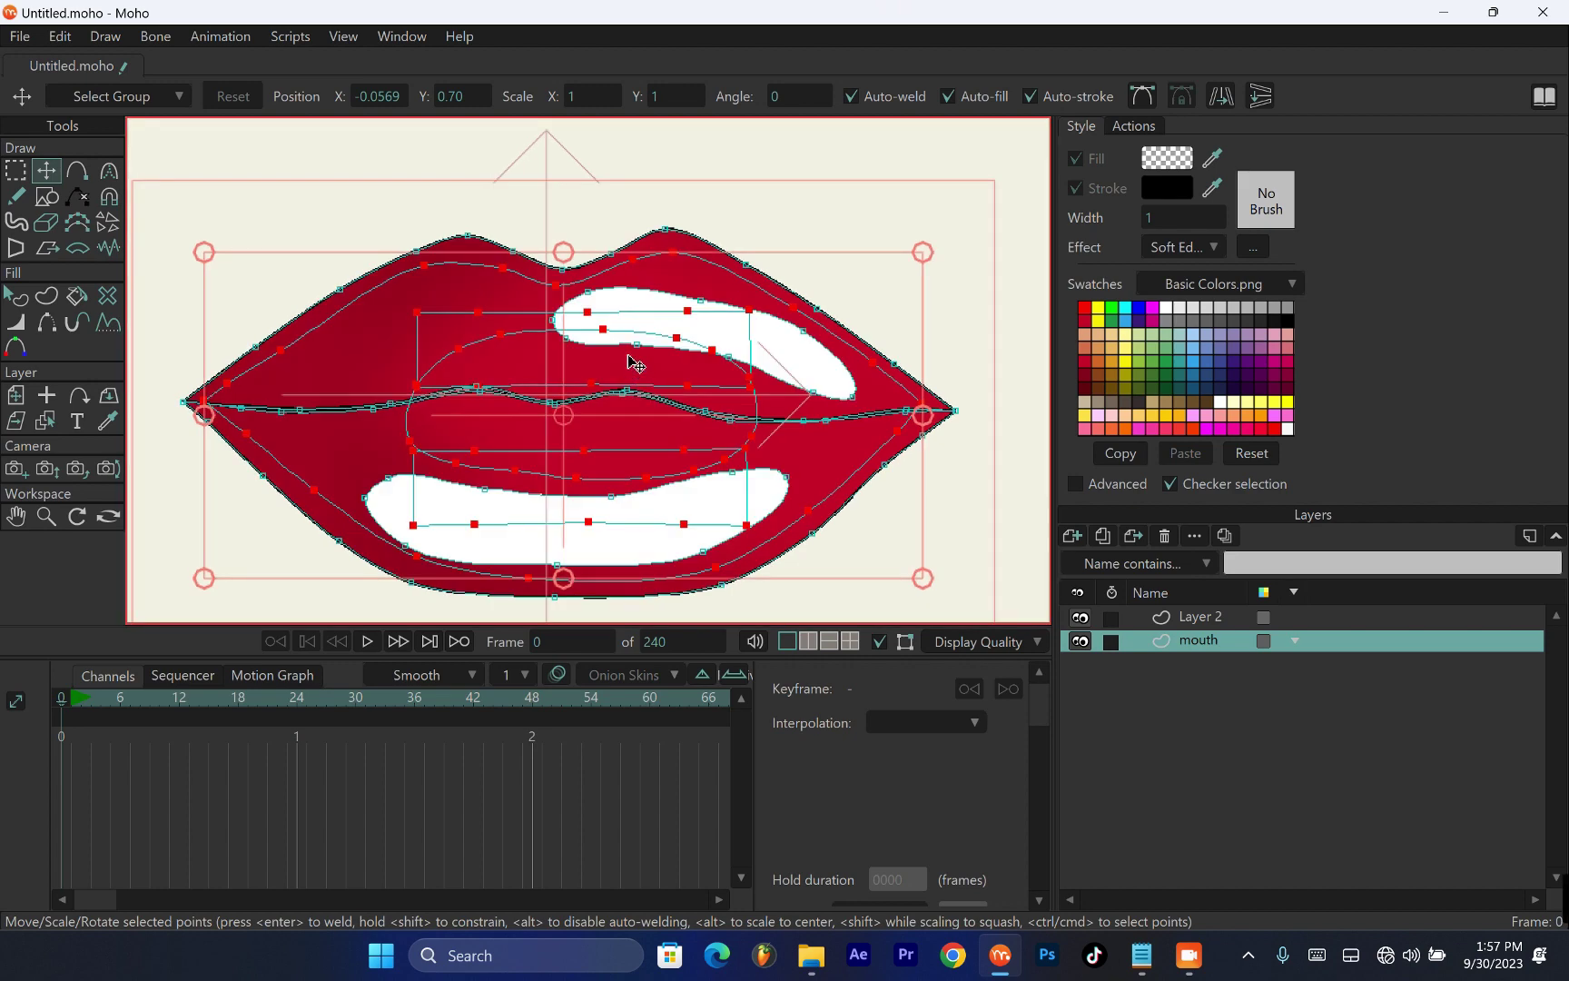
Try opening the mouth by moving the middle points of the upper and lower lips apart, and select the lower teeth
click(14, 171)
click(207, 164)
click(43, 171)
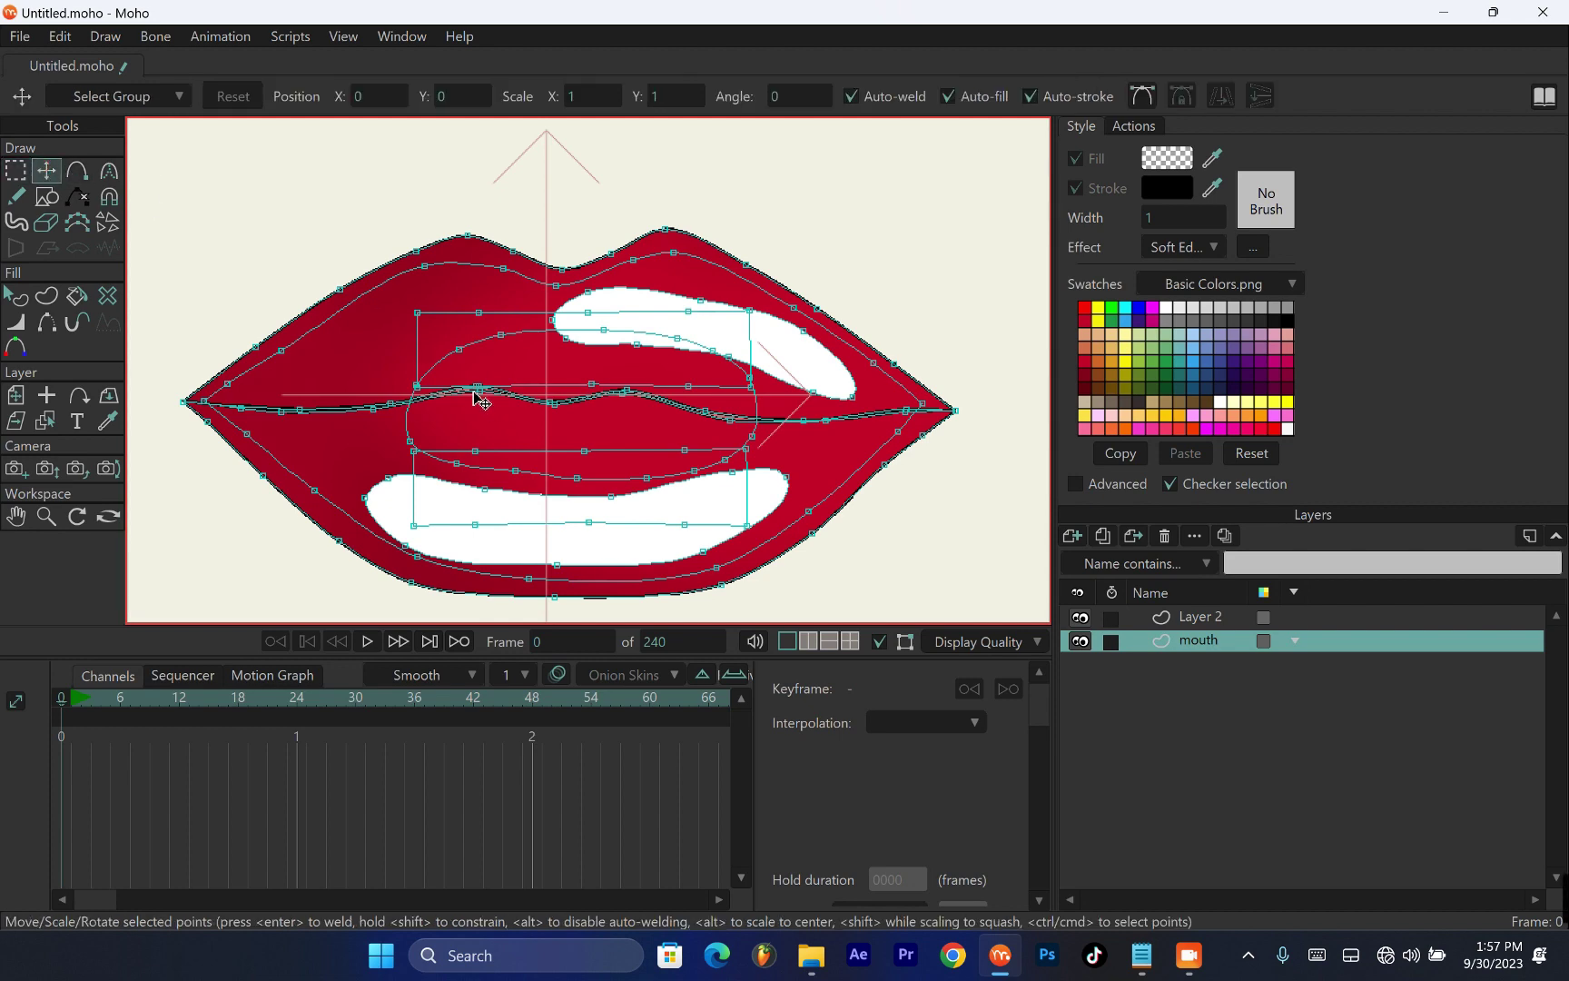
drag(480, 397, 549, 354)
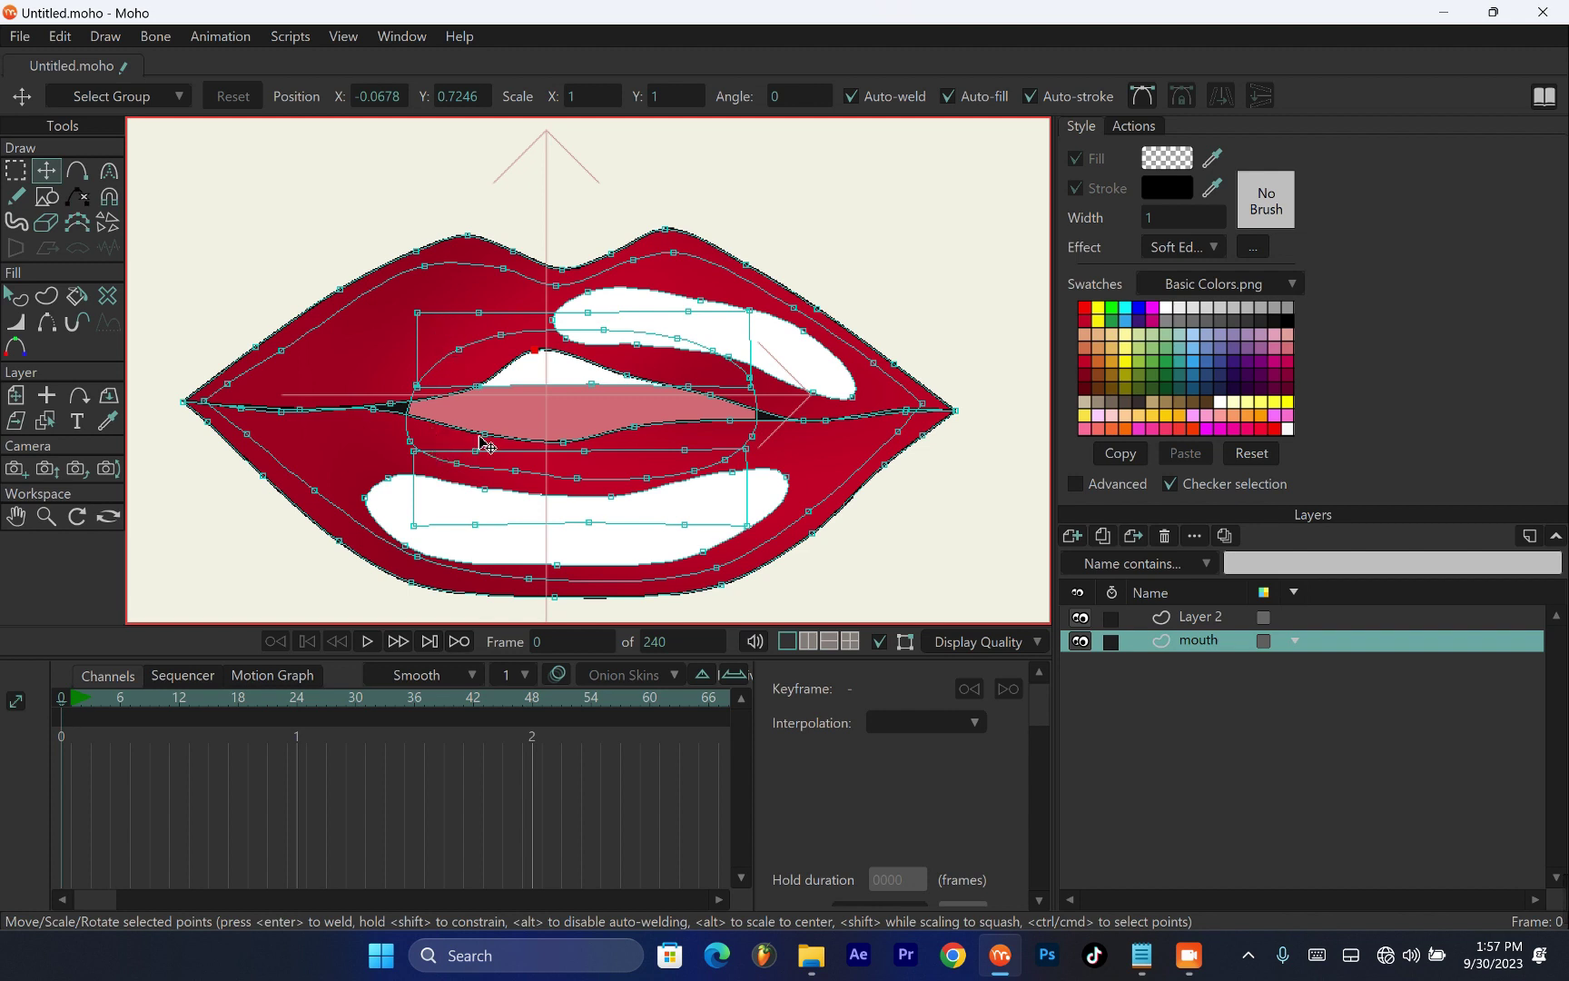
double_click(408, 409)
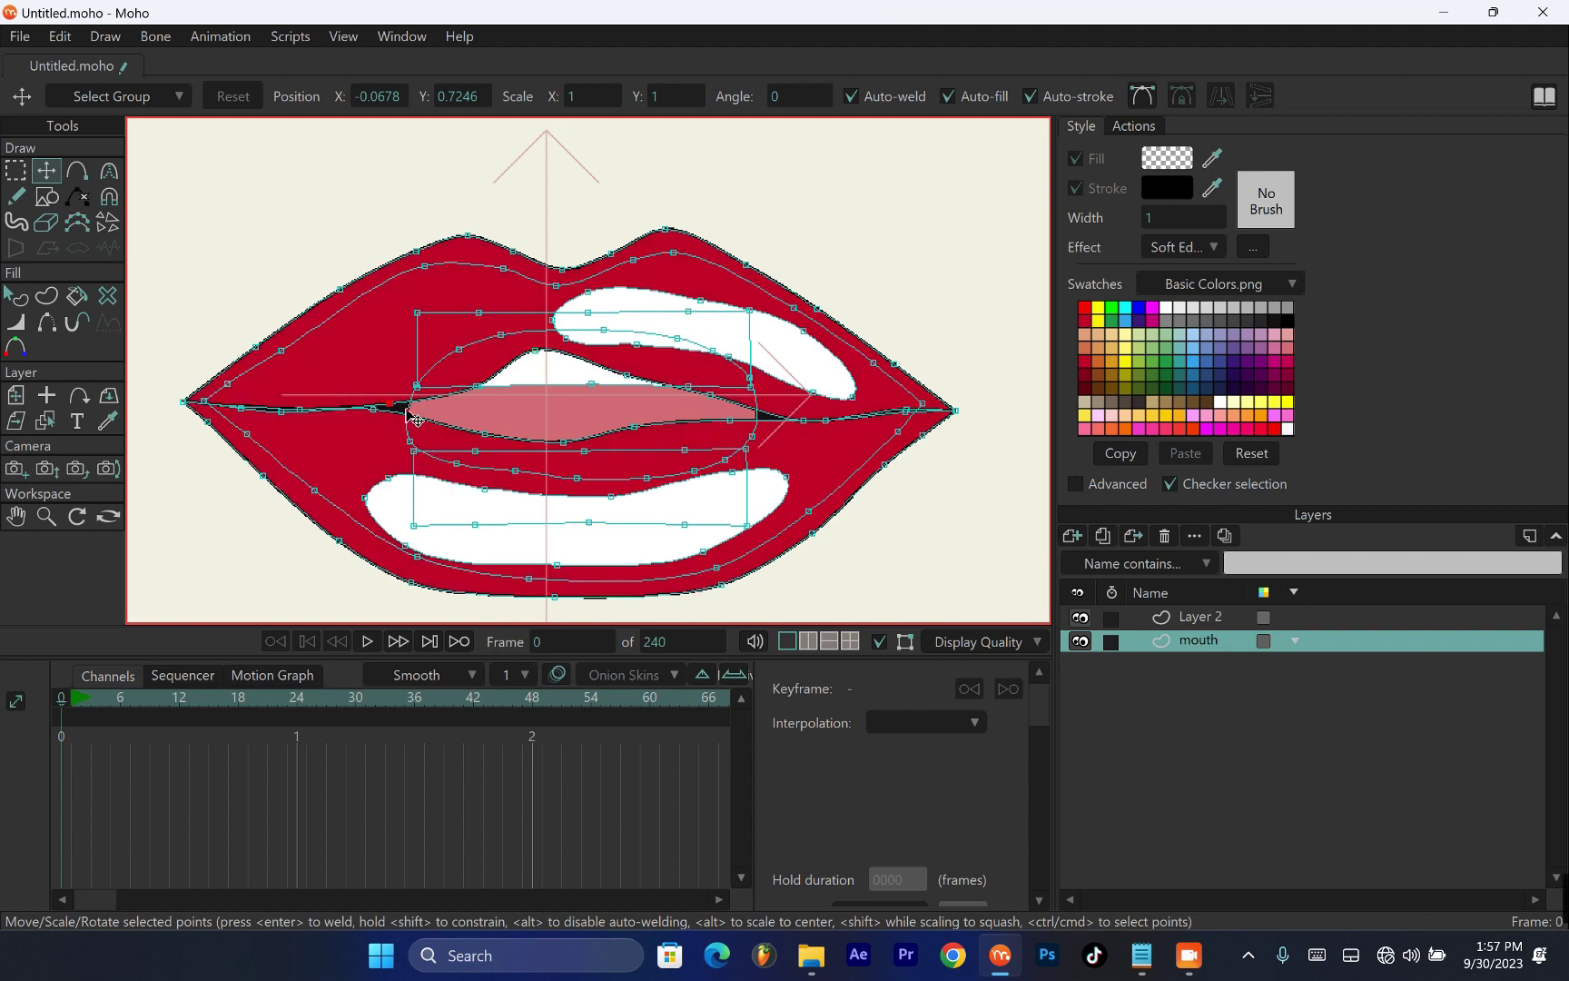
double_click(416, 493)
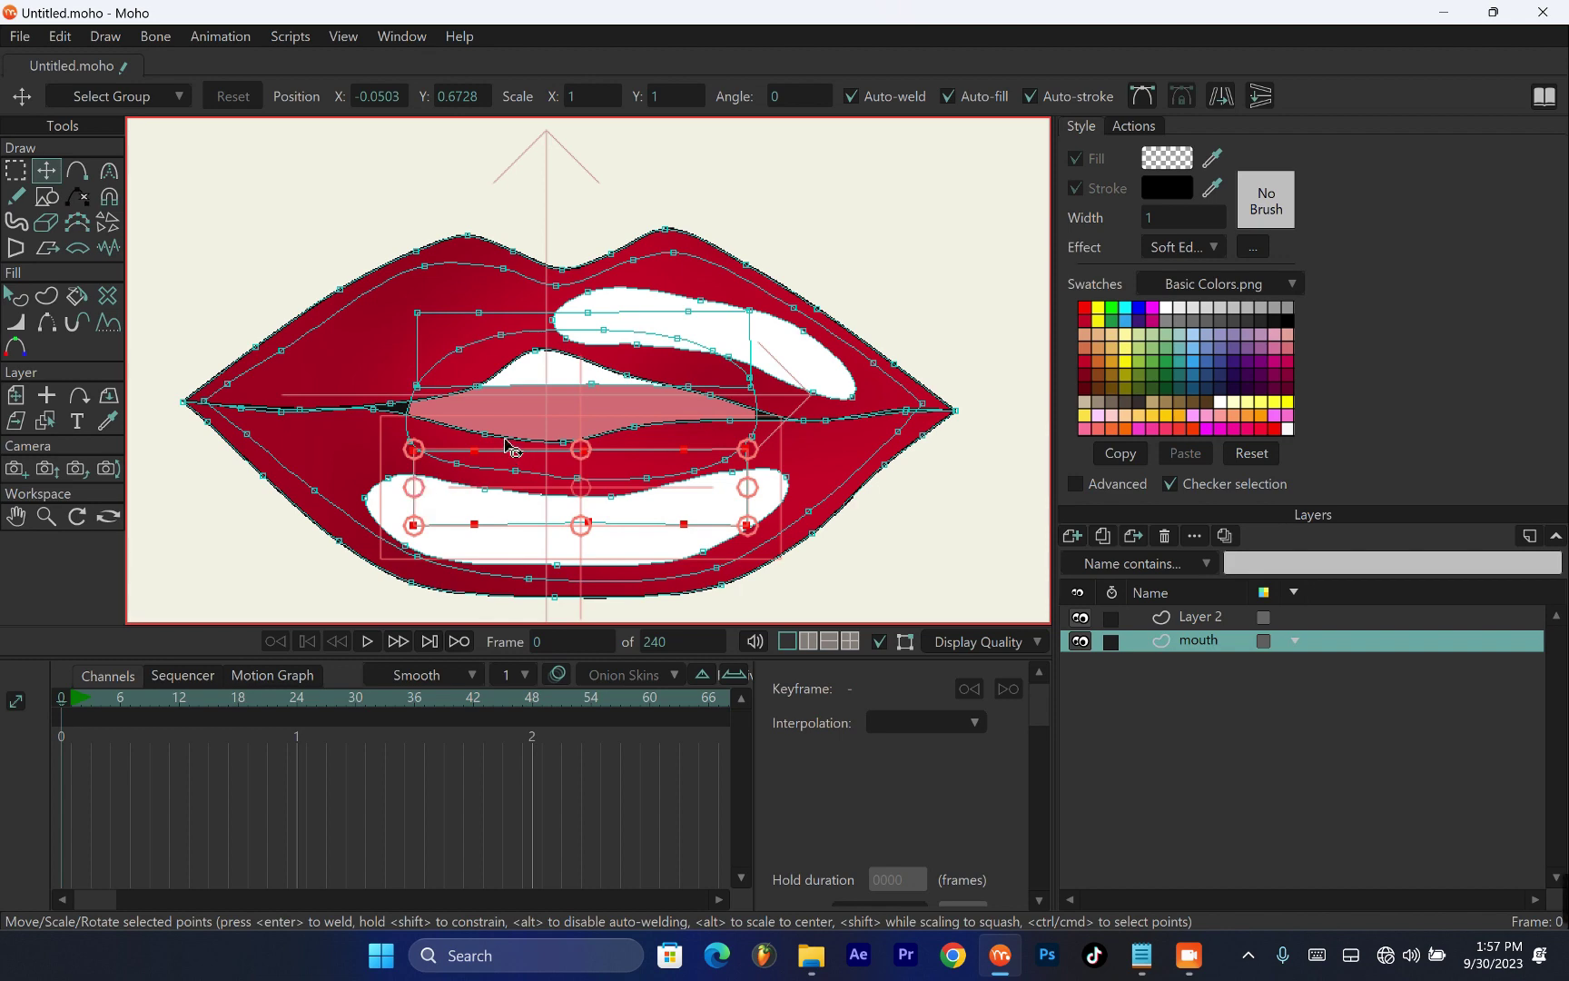
Render a preview of frame 0 to inspect the partly open mouth, and close the render
key(ctrl+r)
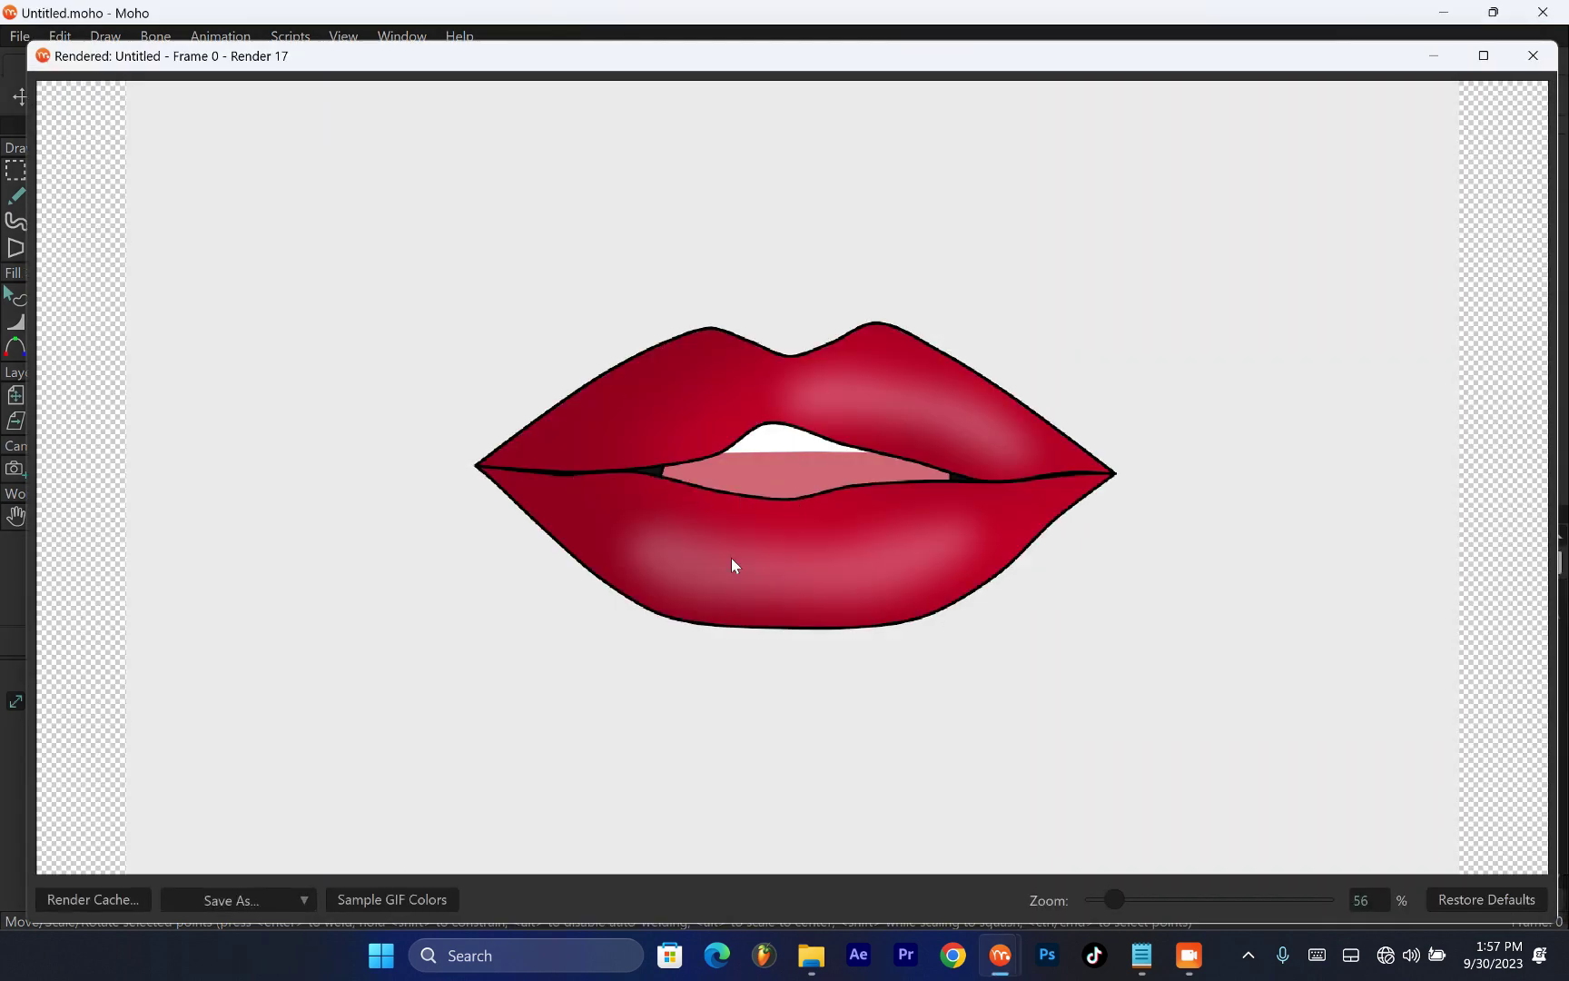
scroll(757, 486, down, 3)
scroll(757, 486, up, 2)
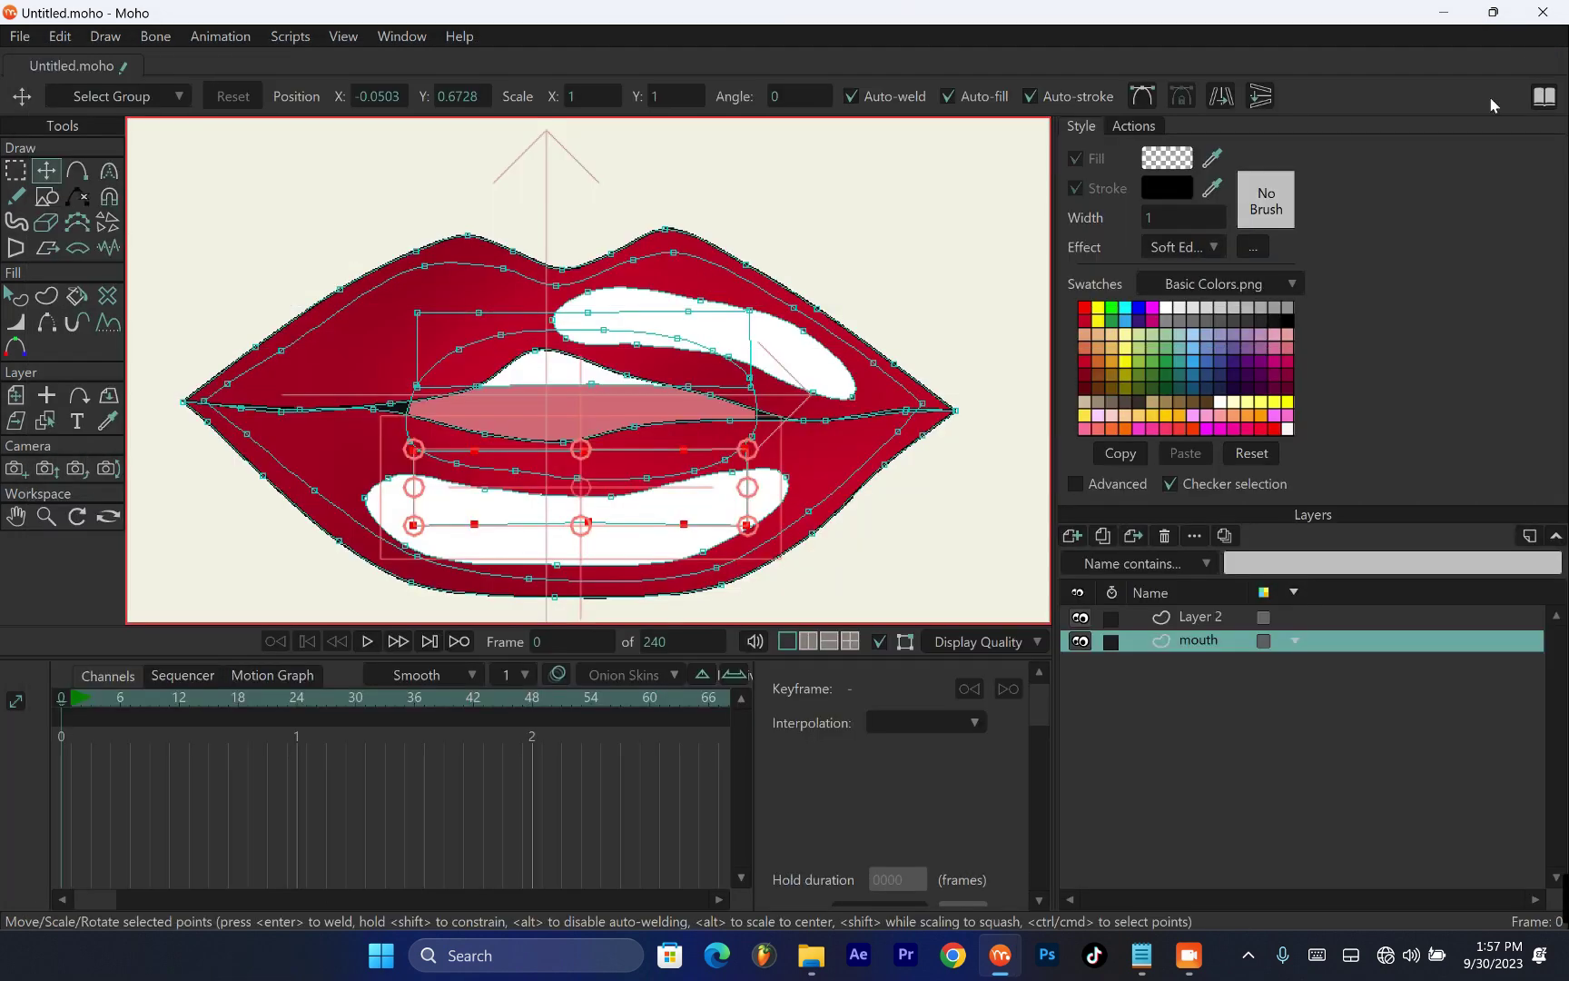
click(1532, 56)
Try adjusting the line width at a point on the upper lip's outer edge, and undo back to the closed lips
click(15, 296)
click(329, 344)
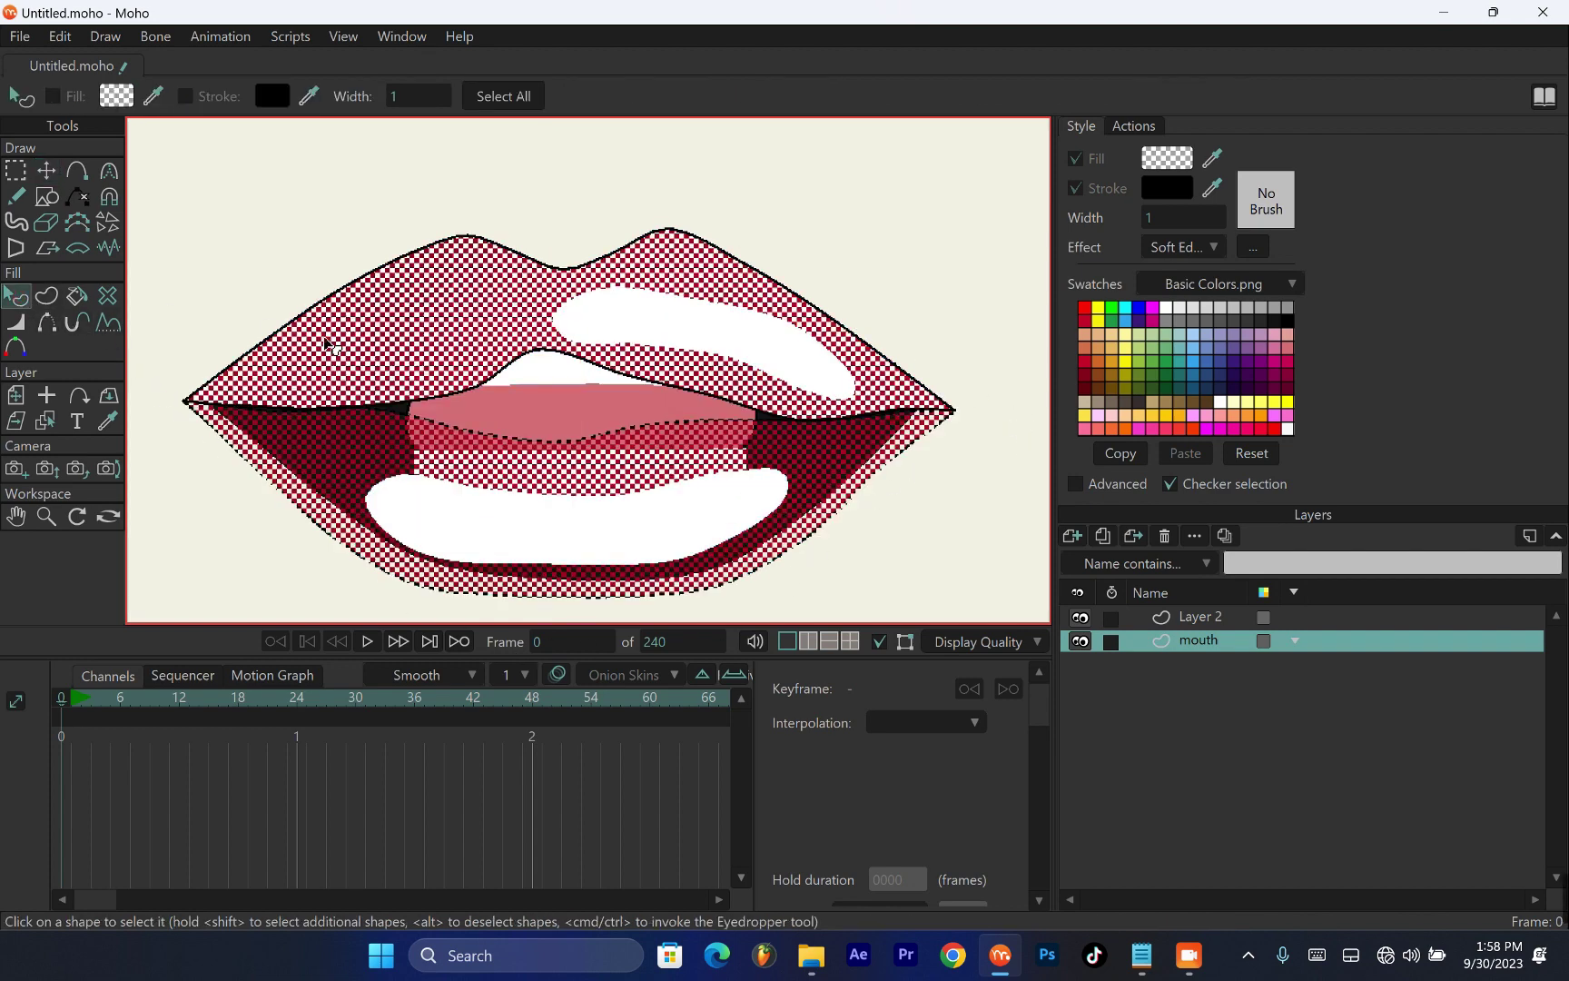
click(279, 241)
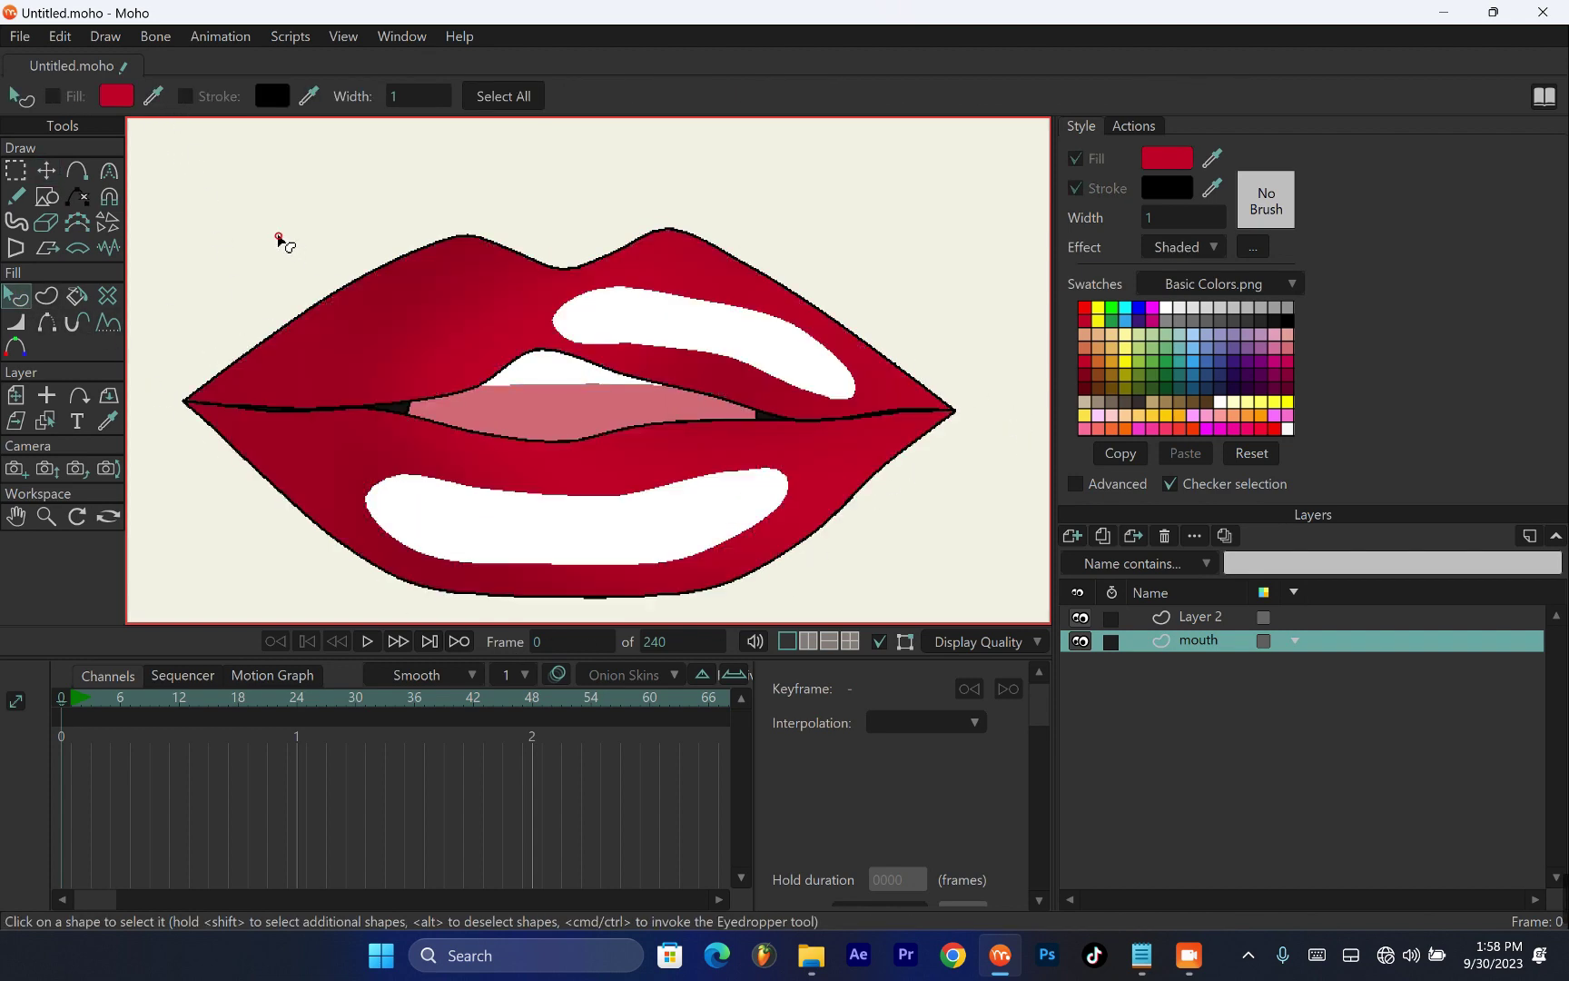
click(15, 323)
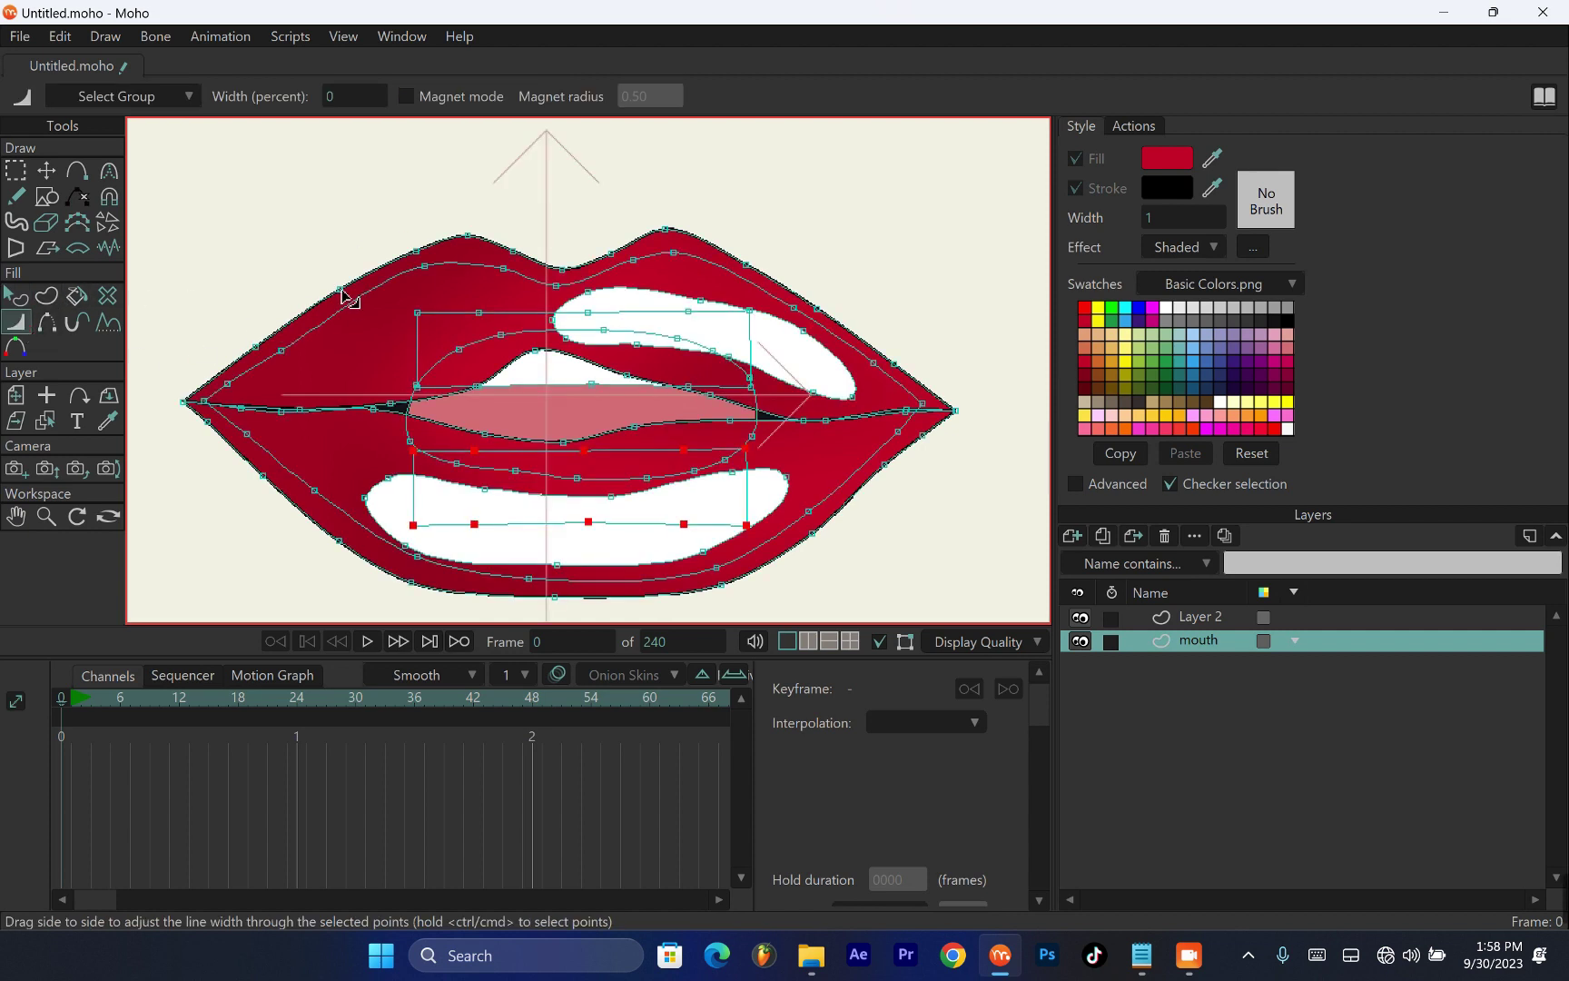
mouse_move(338, 292)
mouse_down()
mouse_move(559, 313)
mouse_move(543, 318)
mouse_up()
click(16, 170)
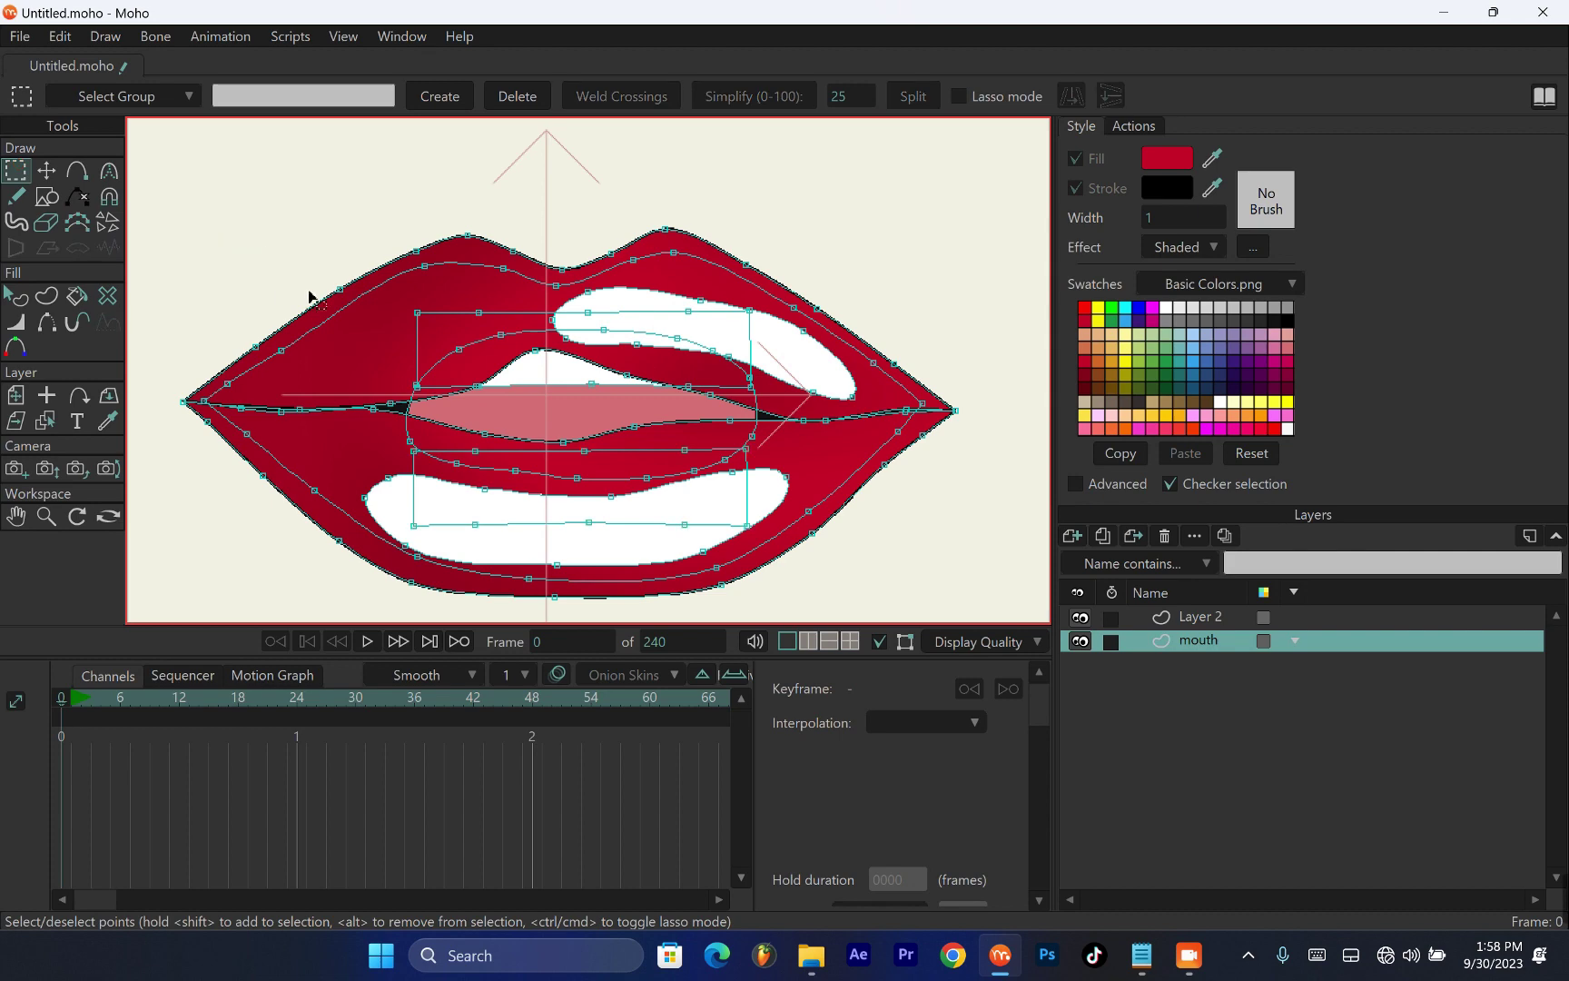
click(341, 291)
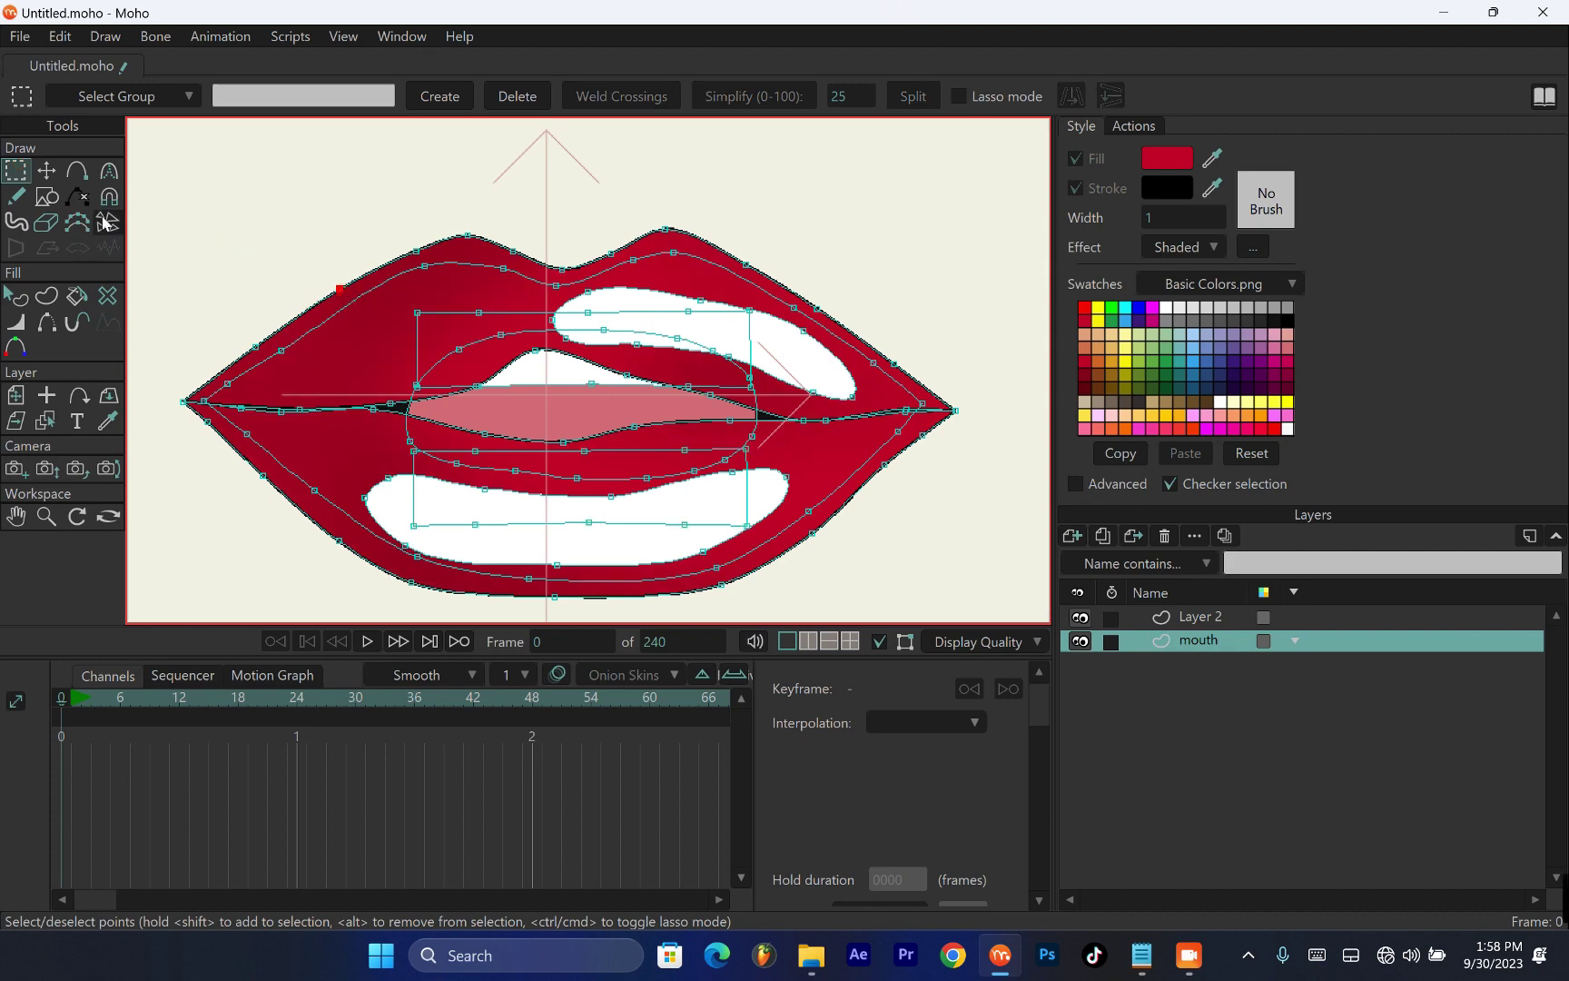
click(16, 327)
mouse_move(341, 288)
mouse_down()
mouse_move(867, 379)
mouse_move(577, 332)
mouse_up()
key(ctrl+z)
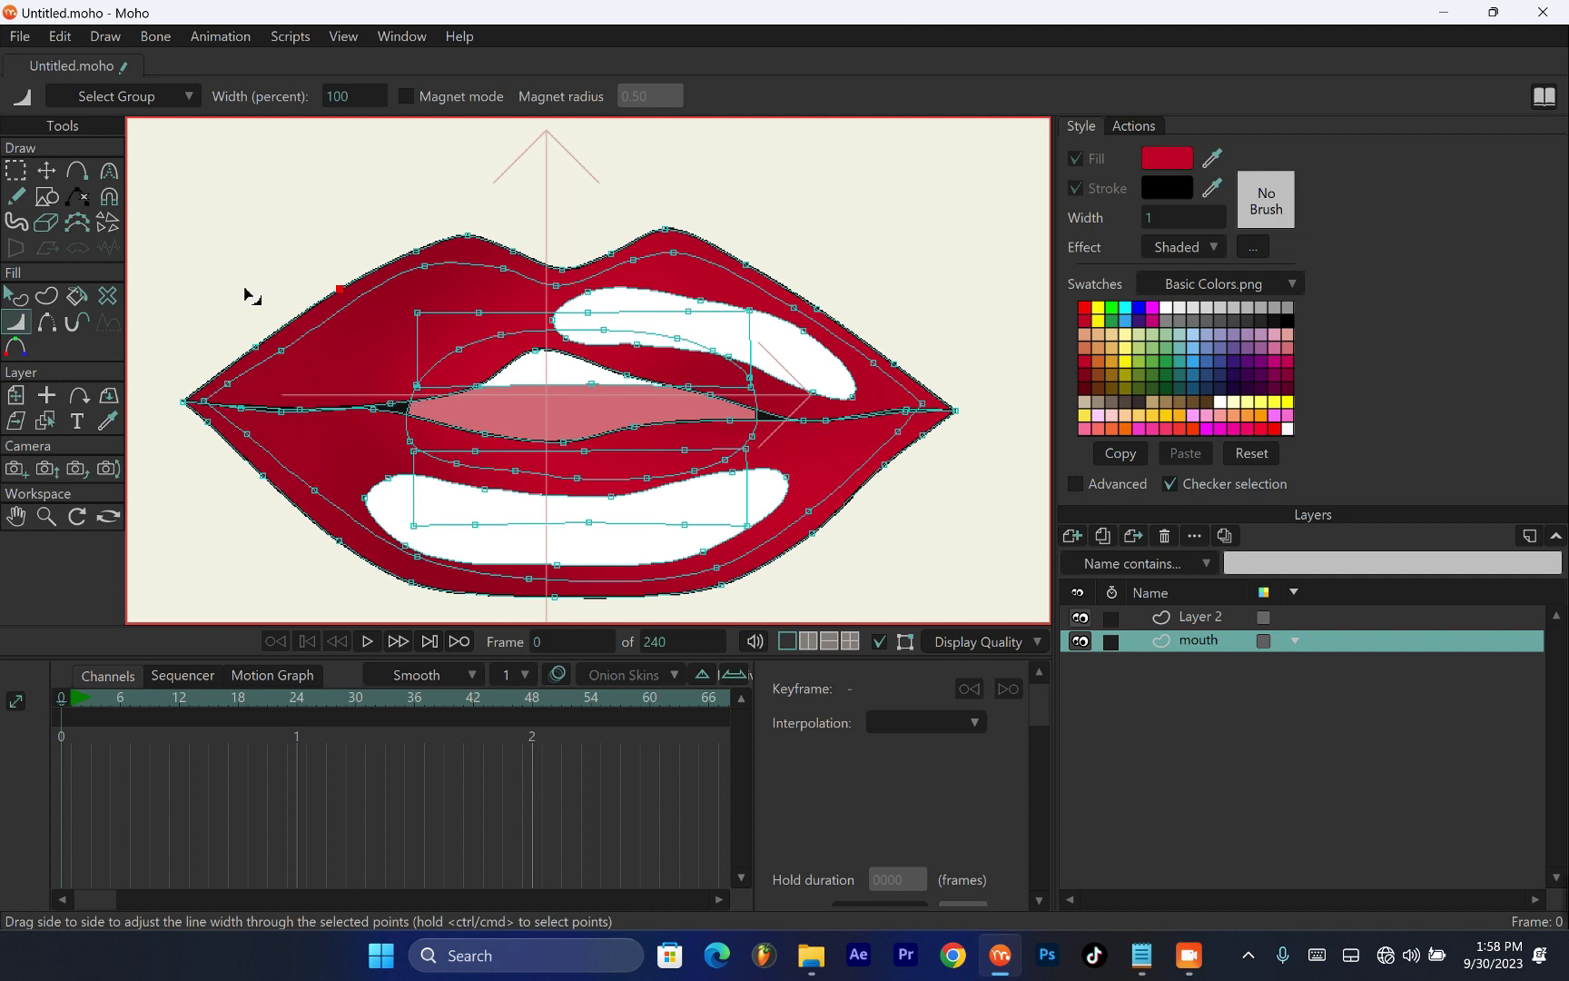
click(46, 170)
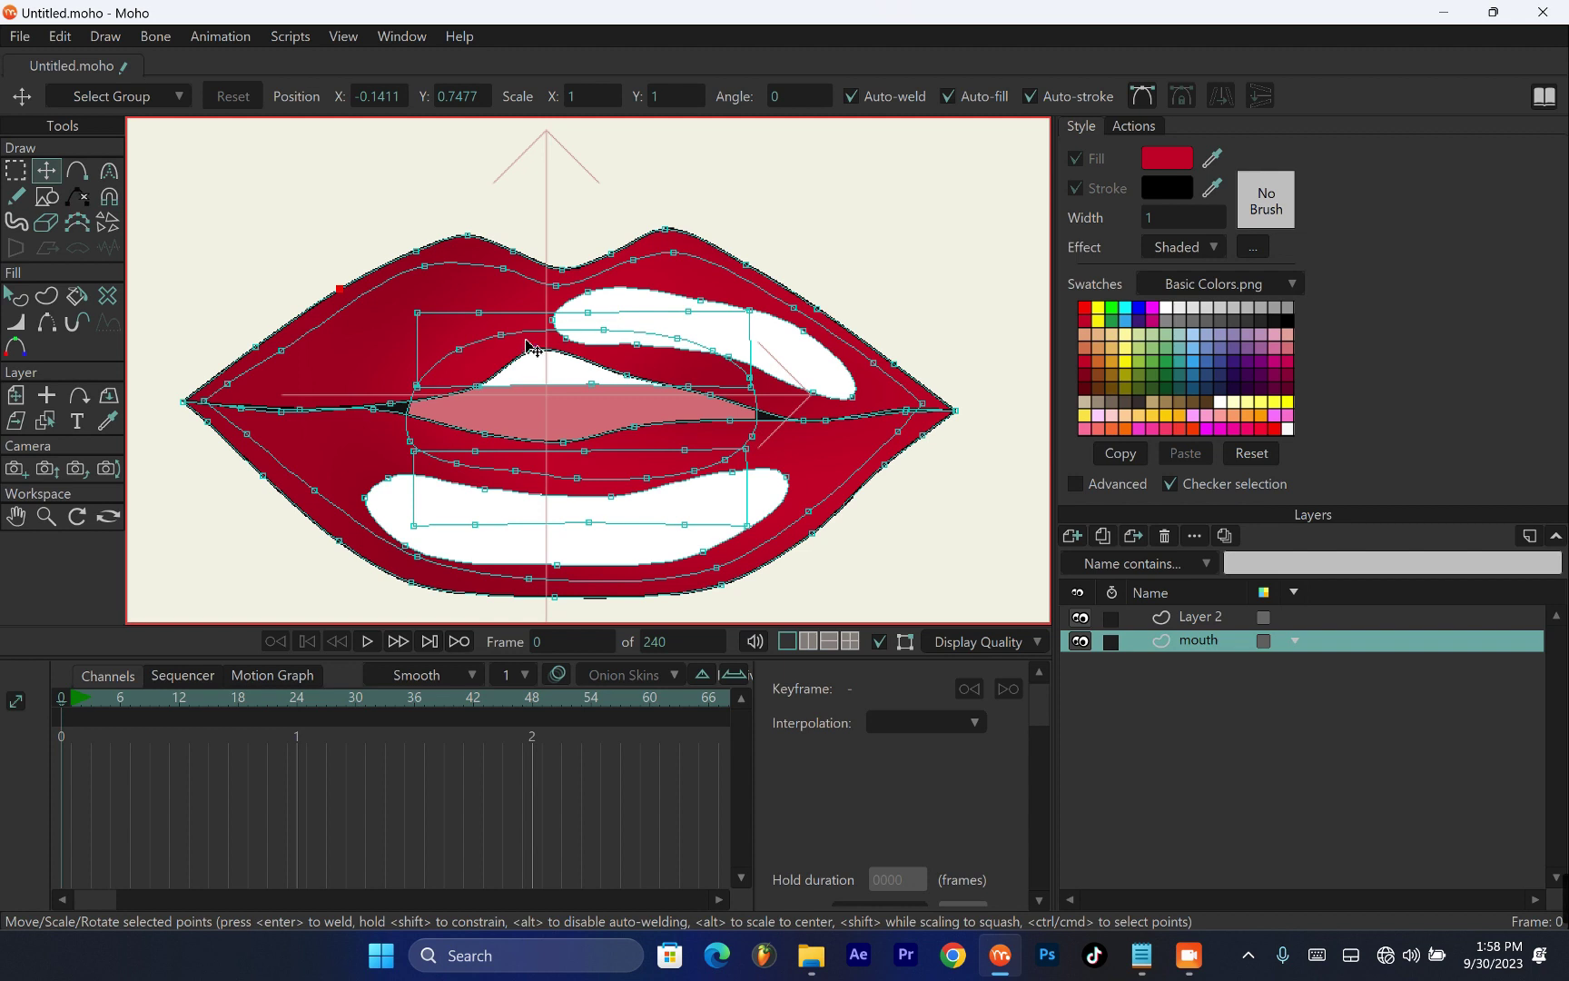
key(ctrl+a)
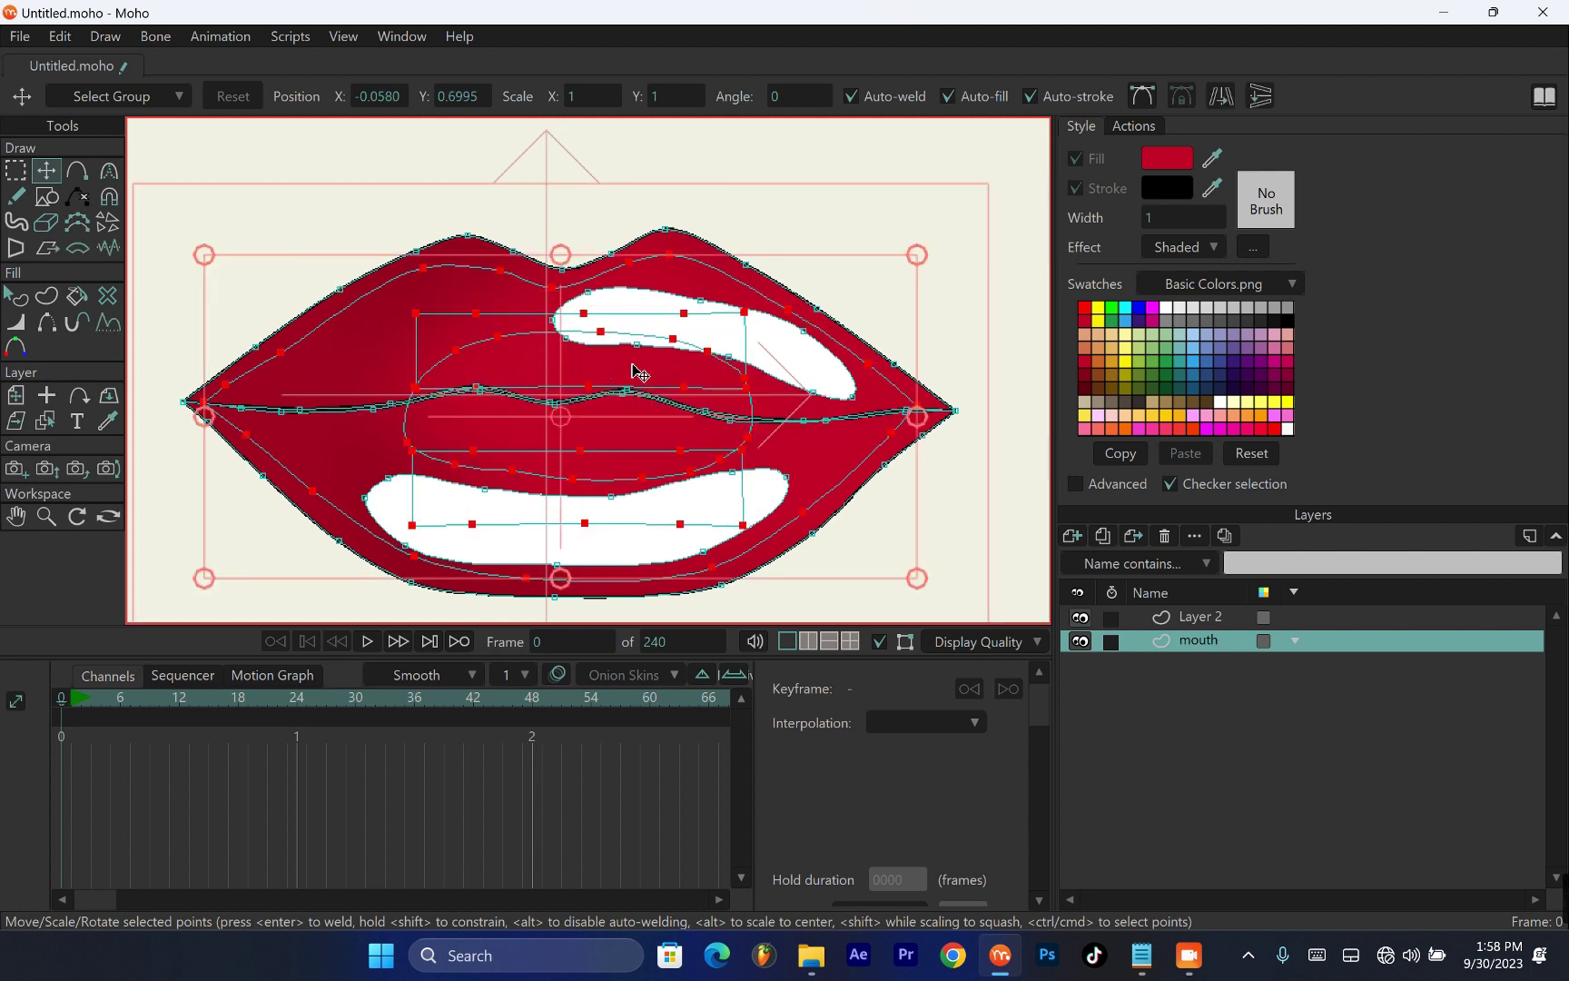
Stretch the inner mouth slightly at both upper corners and nudge it to sit centred behind the closed lips
drag(926, 249, 930, 248)
drag(203, 249, 198, 255)
drag(402, 441, 402, 445)
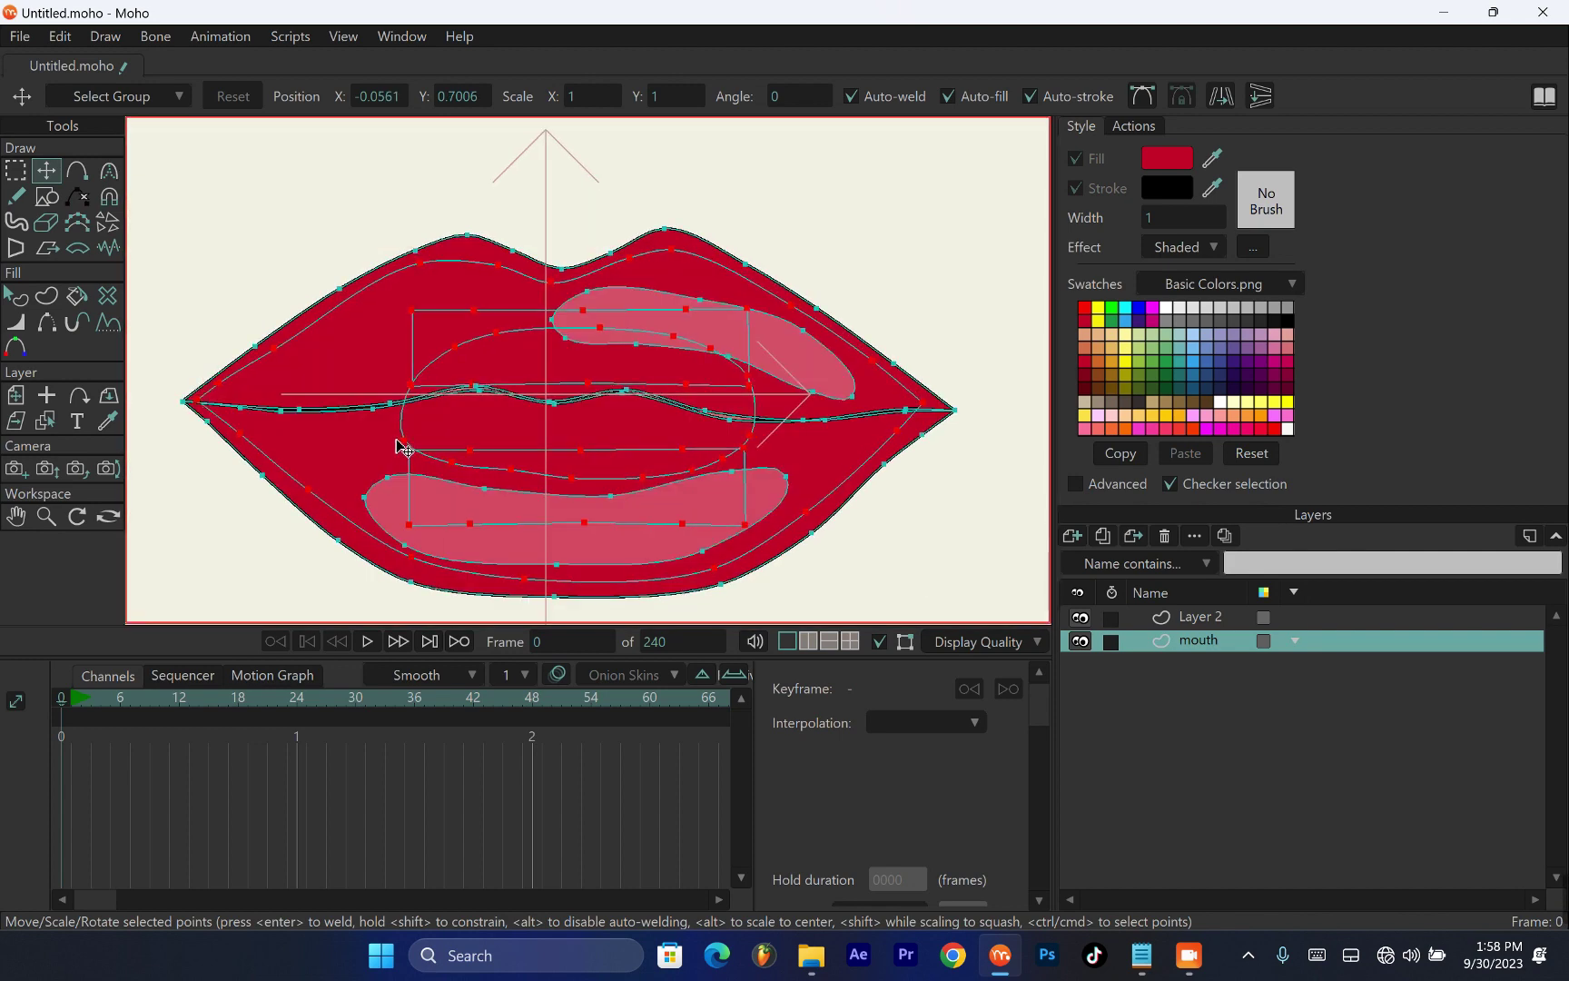
scroll(551, 418, down, 2)
scroll(552, 463, down, 2)
drag(552, 446, 559, 385)
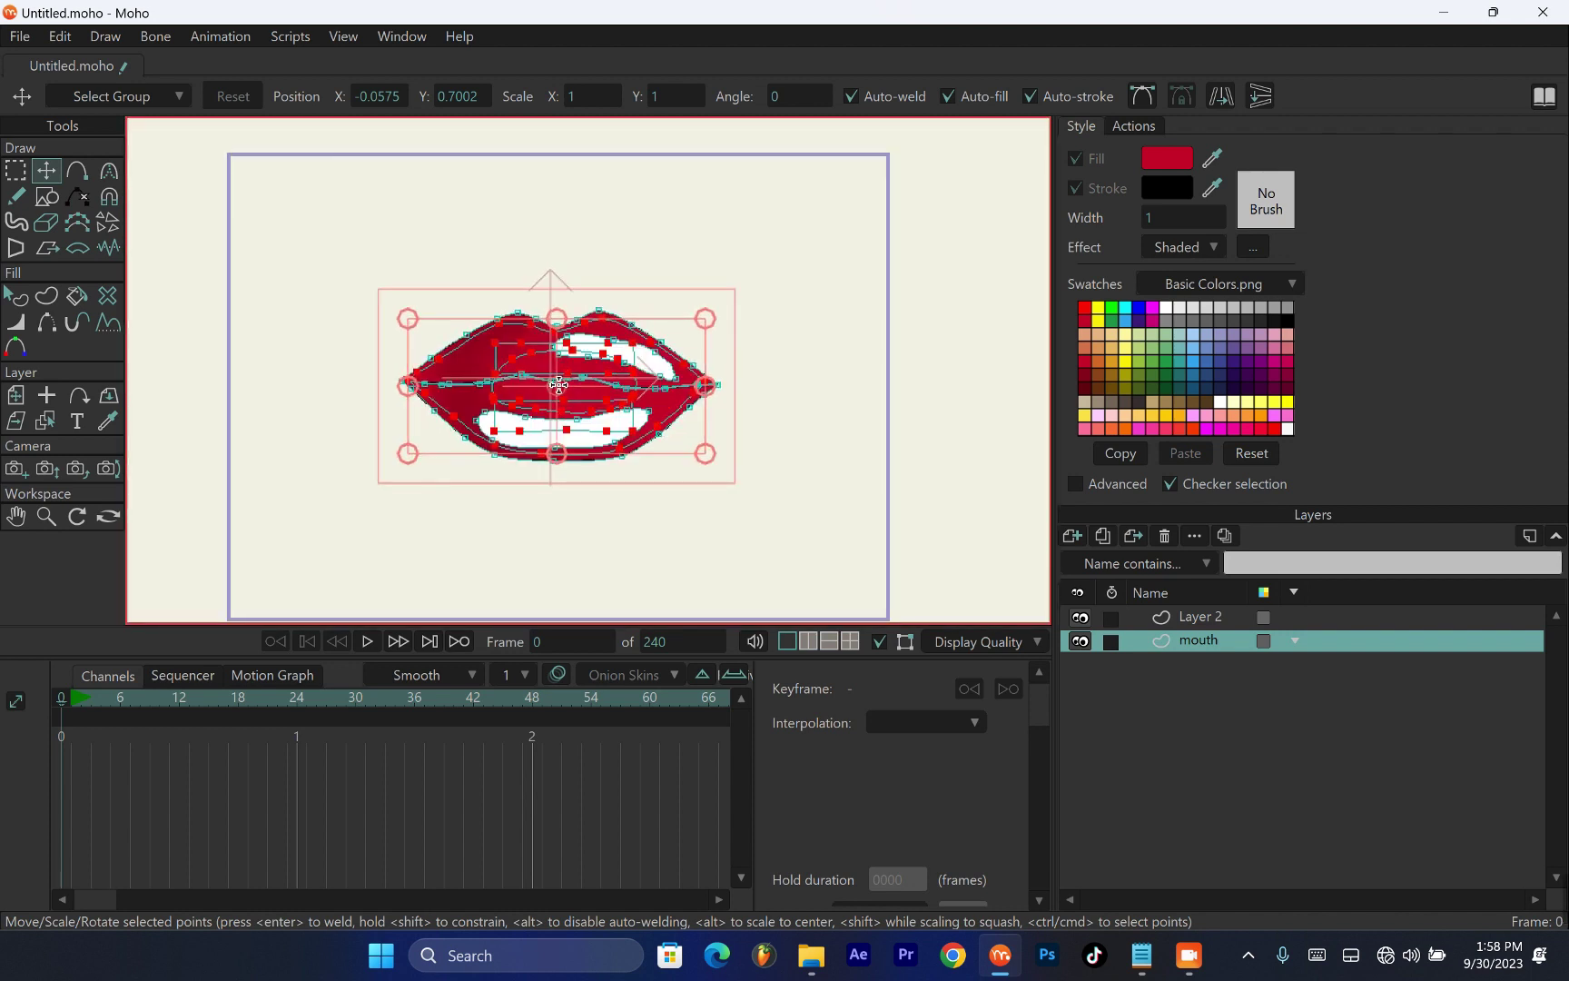